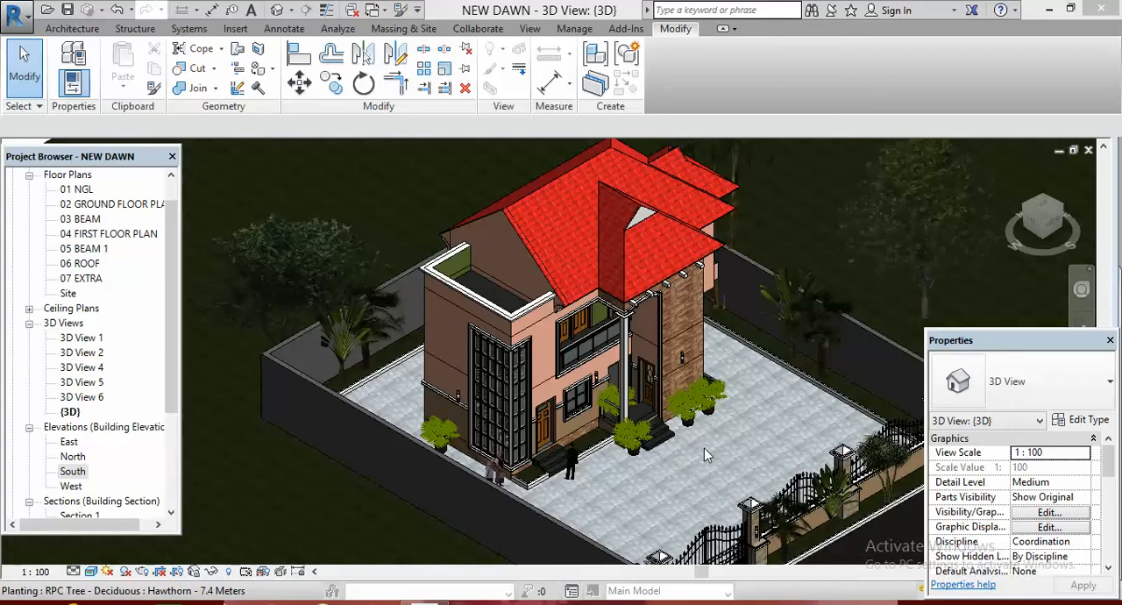
Open the South elevation and examine the 05 BEAM 1, 06 ROOF and 07 EXTRA levels beside the roof
{"action": "double_click", "coordinate": [73, 474]}
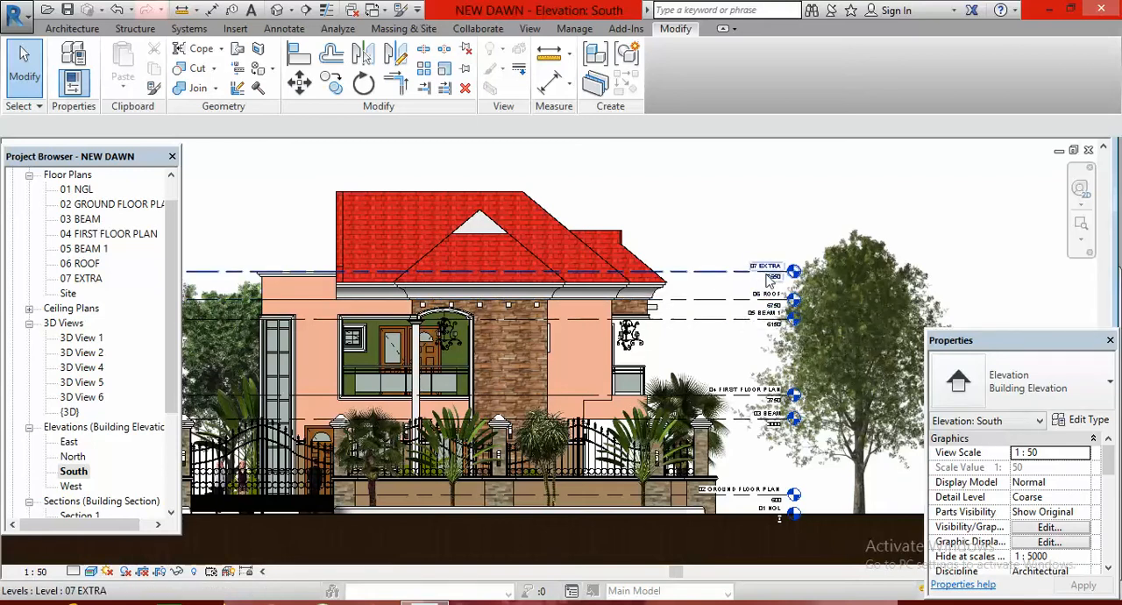
{"action": "scroll", "coordinate": [771, 278], "scroll_direction": "up", "scroll_amount": 6}
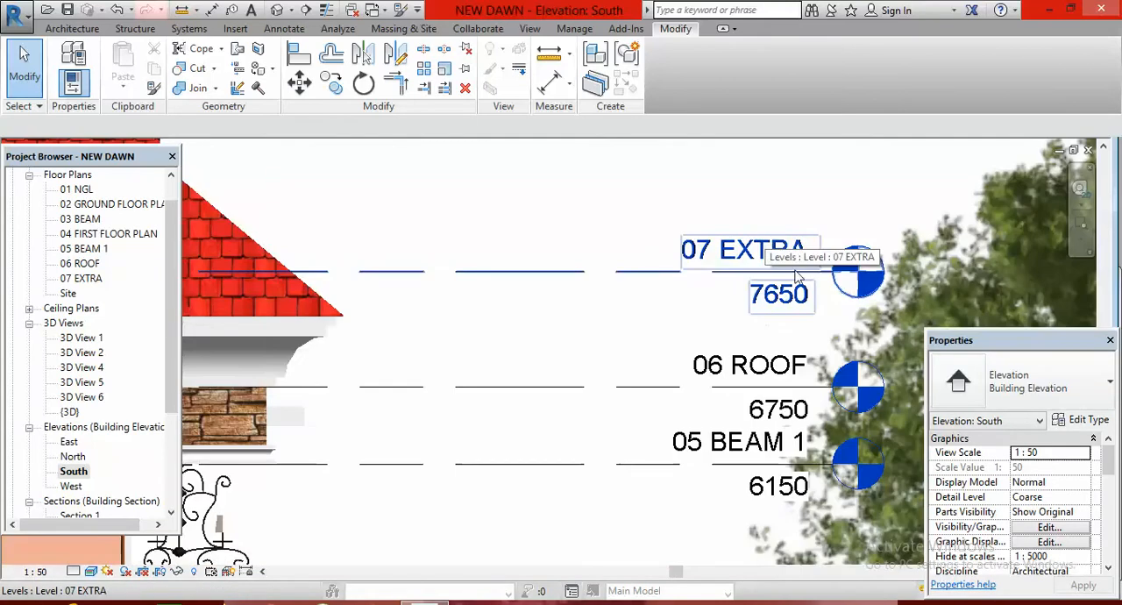
{"action": "scroll", "coordinate": [831, 320], "scroll_direction": "down", "scroll_amount": 6}
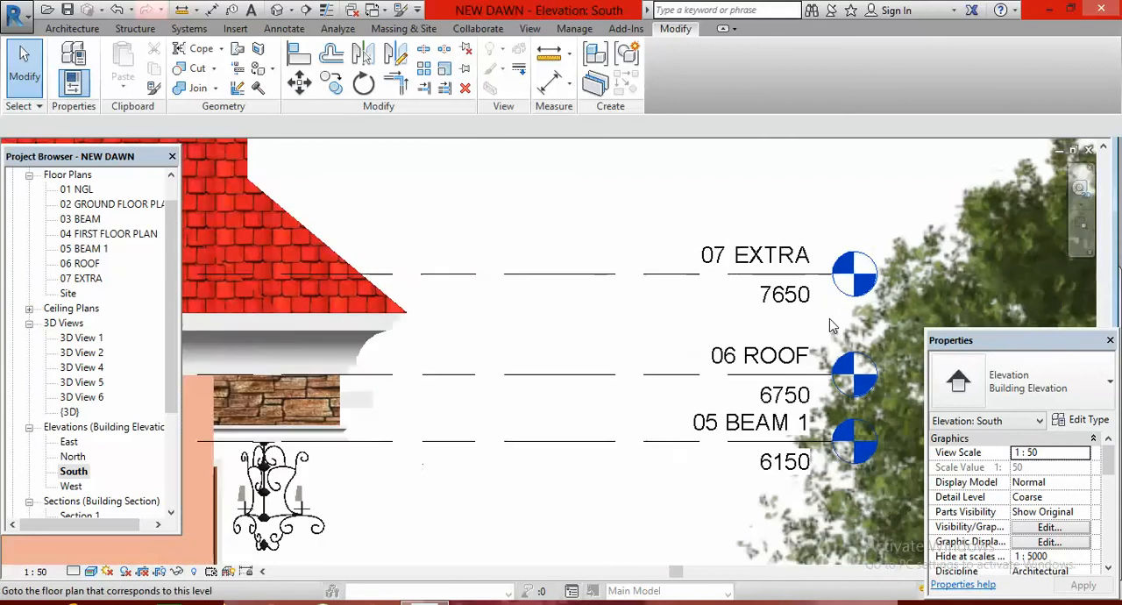
{"action": "scroll", "coordinate": [835, 331], "scroll_direction": "down", "scroll_amount": 2}
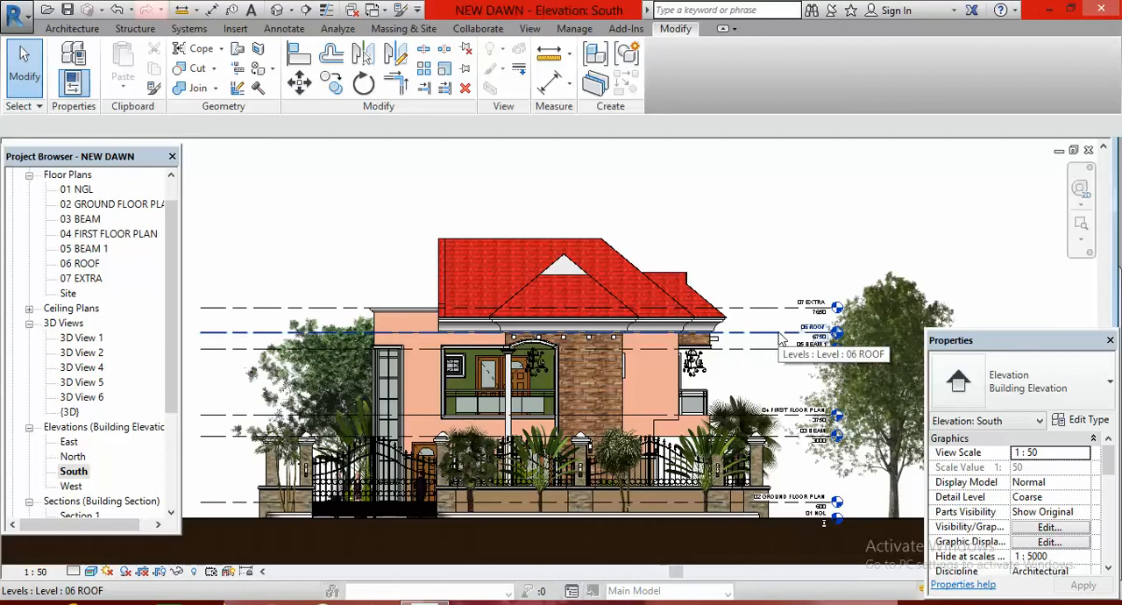
Create a new level offset 1800 mm above the 06 ROOF level by picking that level's line
{"action": "left_click", "coordinate": [77, 29]}
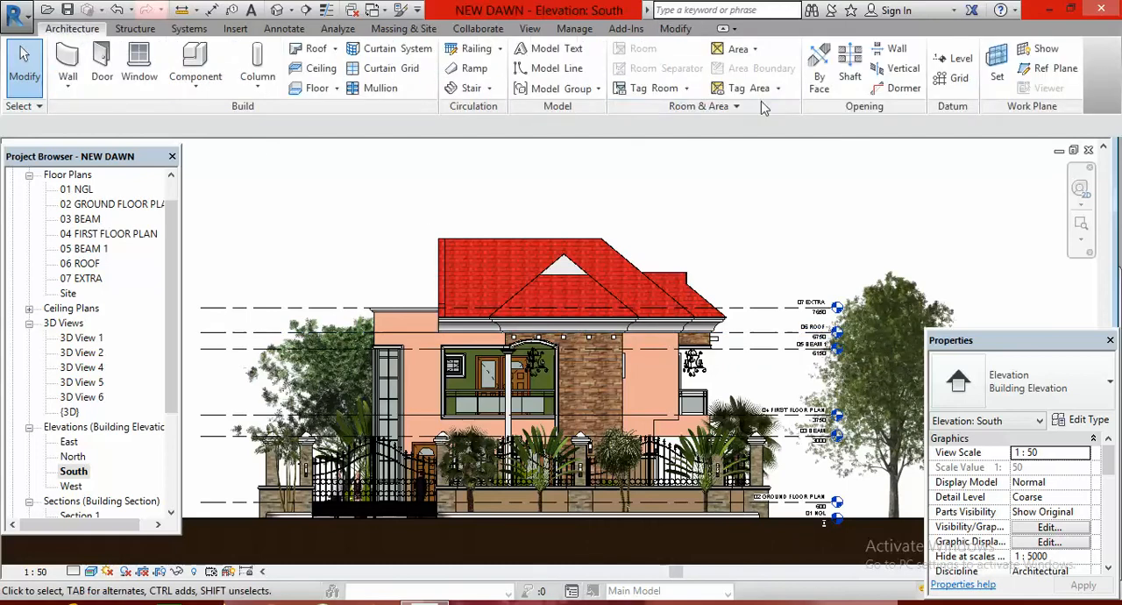
{"action": "left_click", "coordinate": [959, 58]}
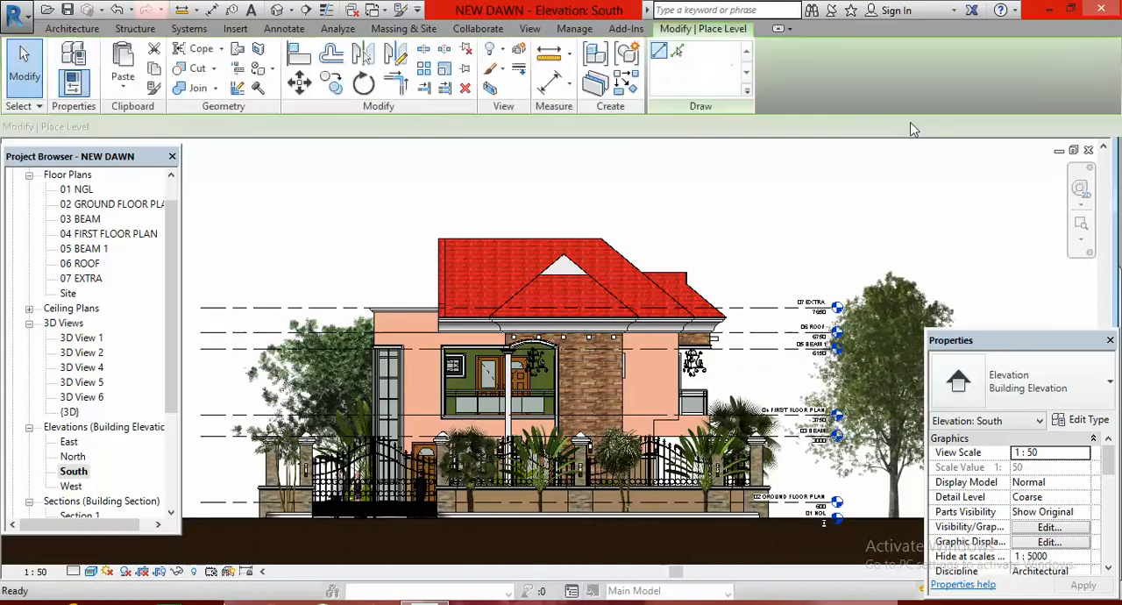
{"action": "left_click", "coordinate": [678, 53]}
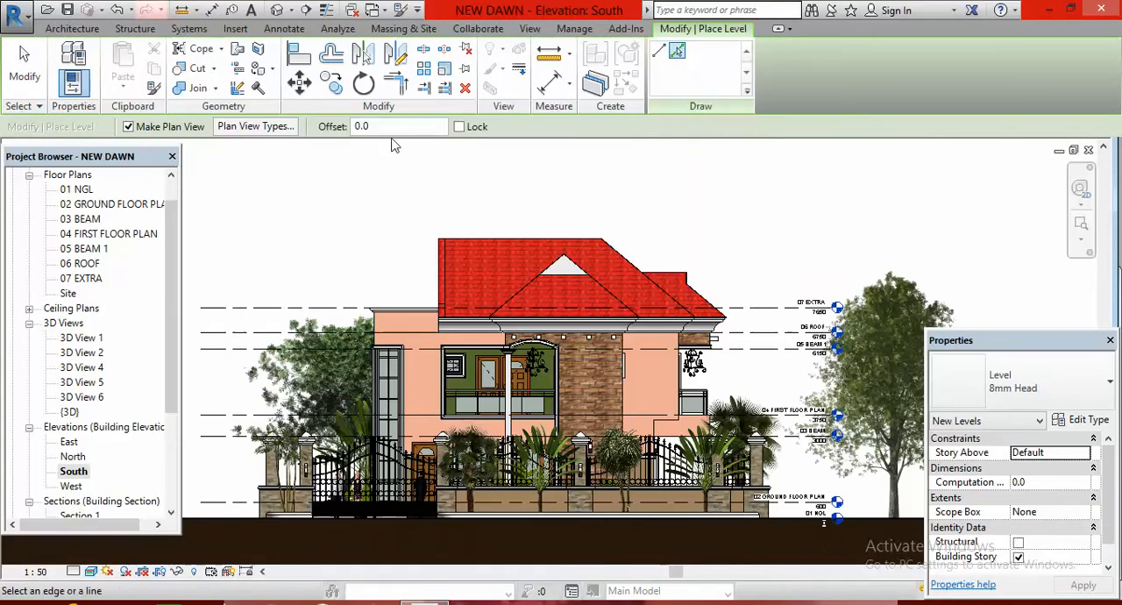
{"action": "left_click", "coordinate": [408, 125]}
{"action": "key", "text": "BackSpace"}
{"action": "key", "text": "BackSpace"}
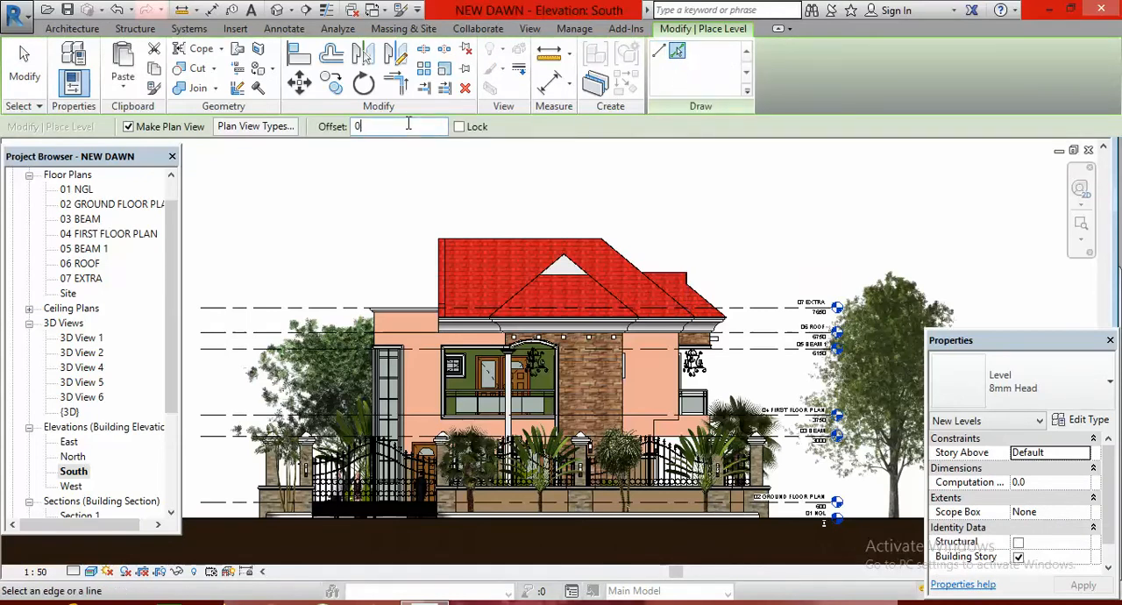
{"action": "type", "text": "210"}
{"action": "type", "text": "1"}
{"action": "type", "text": "800"}
{"action": "key", "text": "Return"}
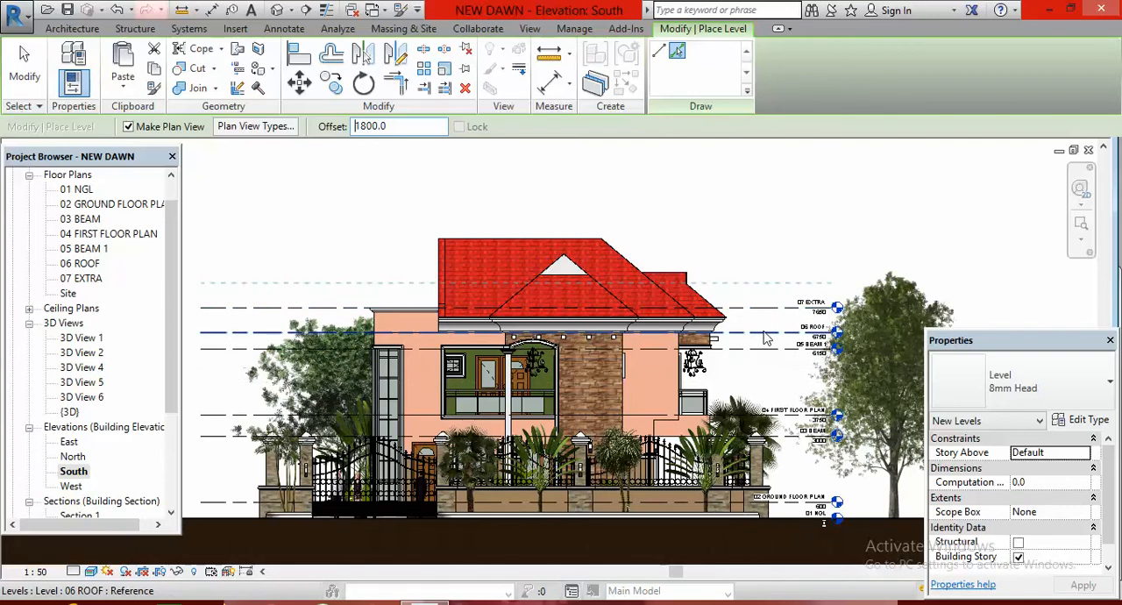
{"action": "left_click", "coordinate": [767, 334]}
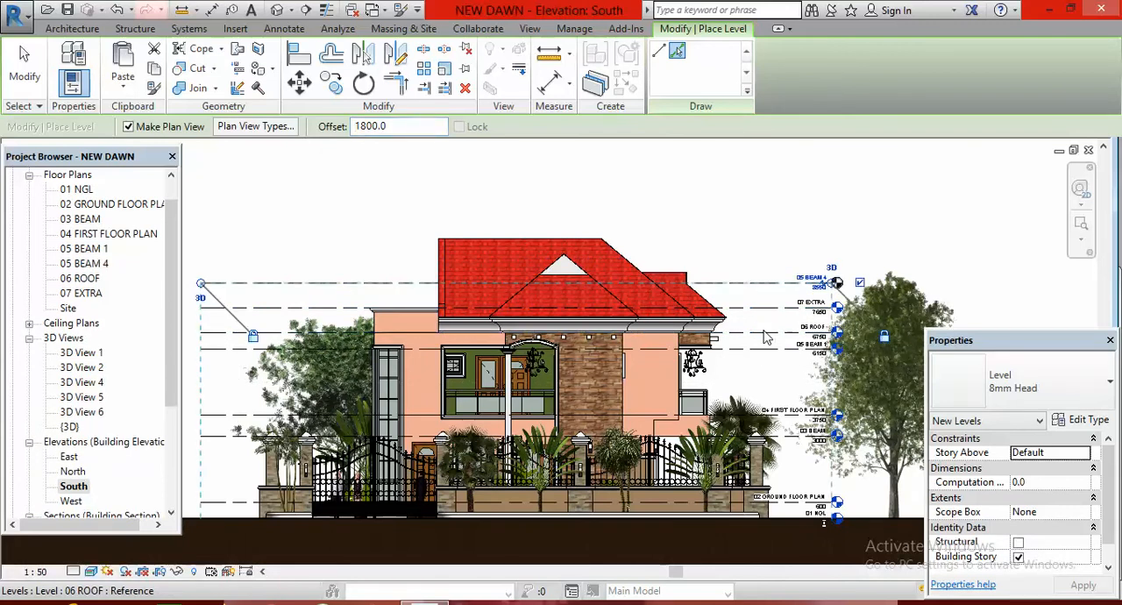
{"action": "scroll", "coordinate": [821, 287], "scroll_direction": "up", "scroll_amount": 1}
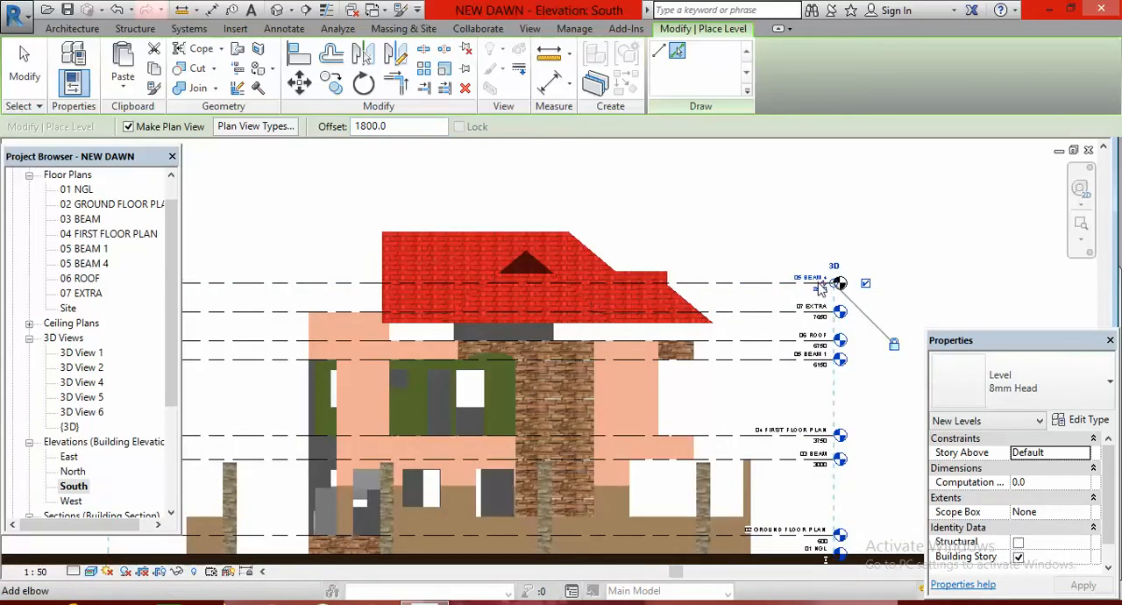
{"action": "scroll", "coordinate": [821, 287], "scroll_direction": "up", "scroll_amount": 3}
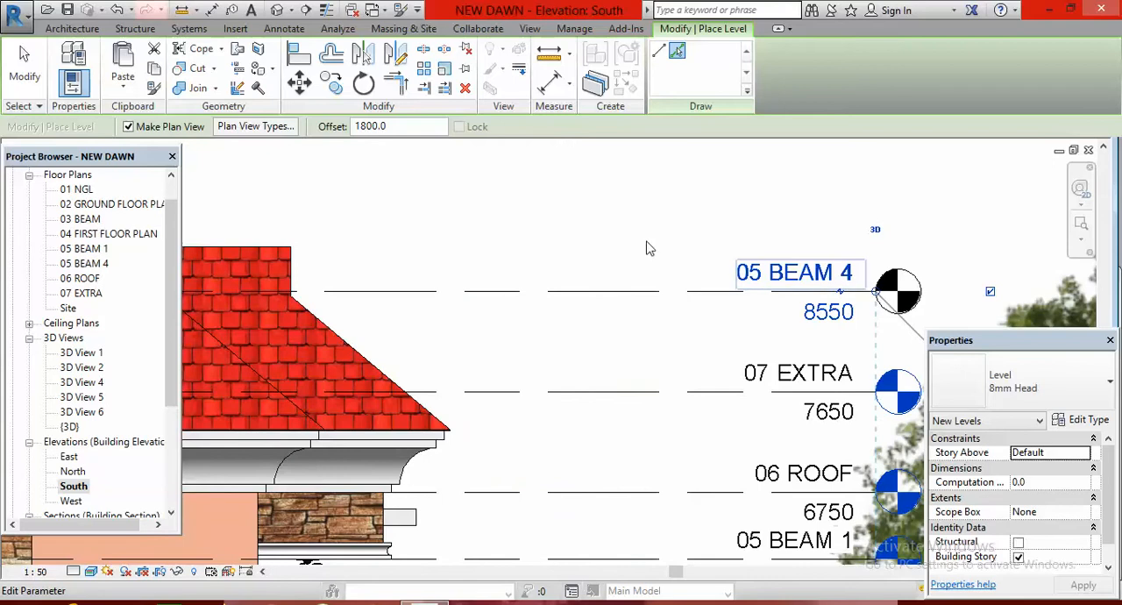
{"action": "key", "text": "Escape"}
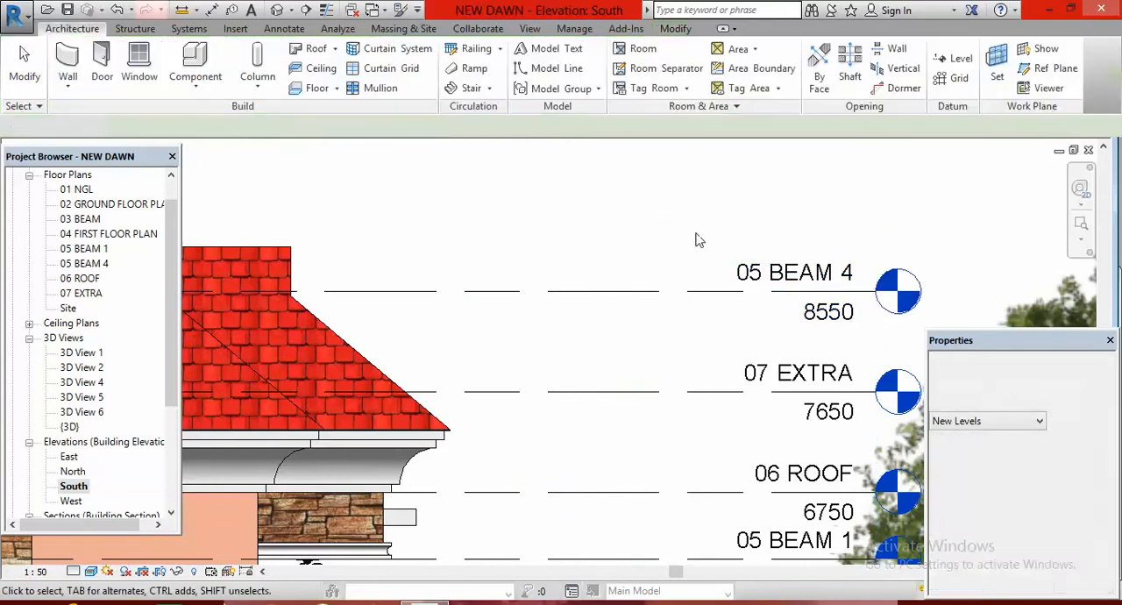
Rename the new level above 07 EXTRA to 08 PENT FLR. and rename its corresponding views too
{"action": "double_click", "coordinate": [828, 275]}
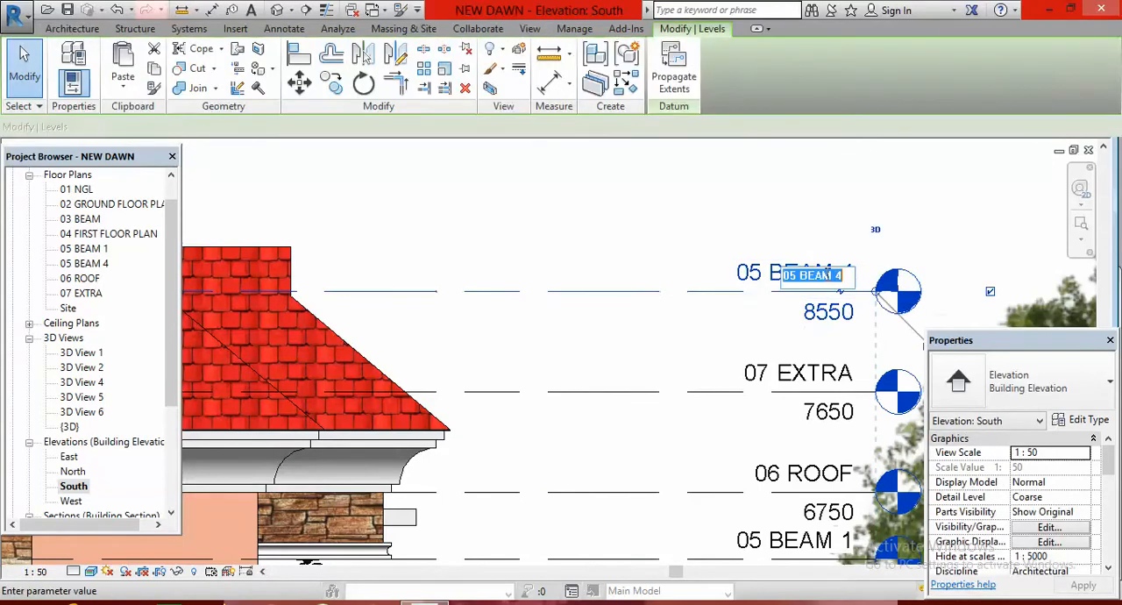
{"action": "left_click", "coordinate": [846, 276]}
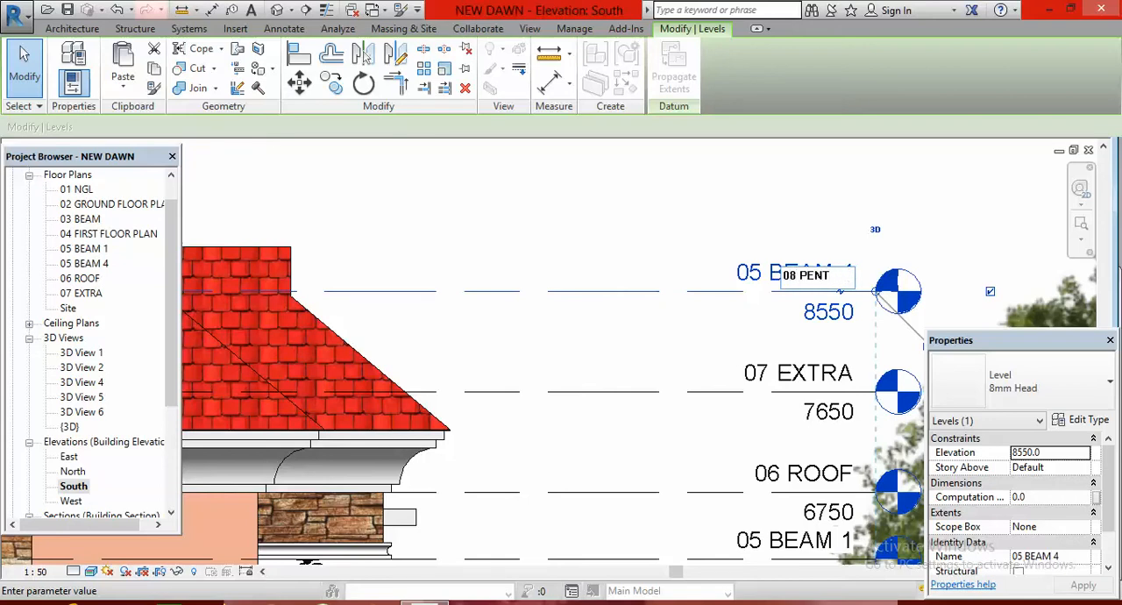
{"action": "type", "text": "R."}
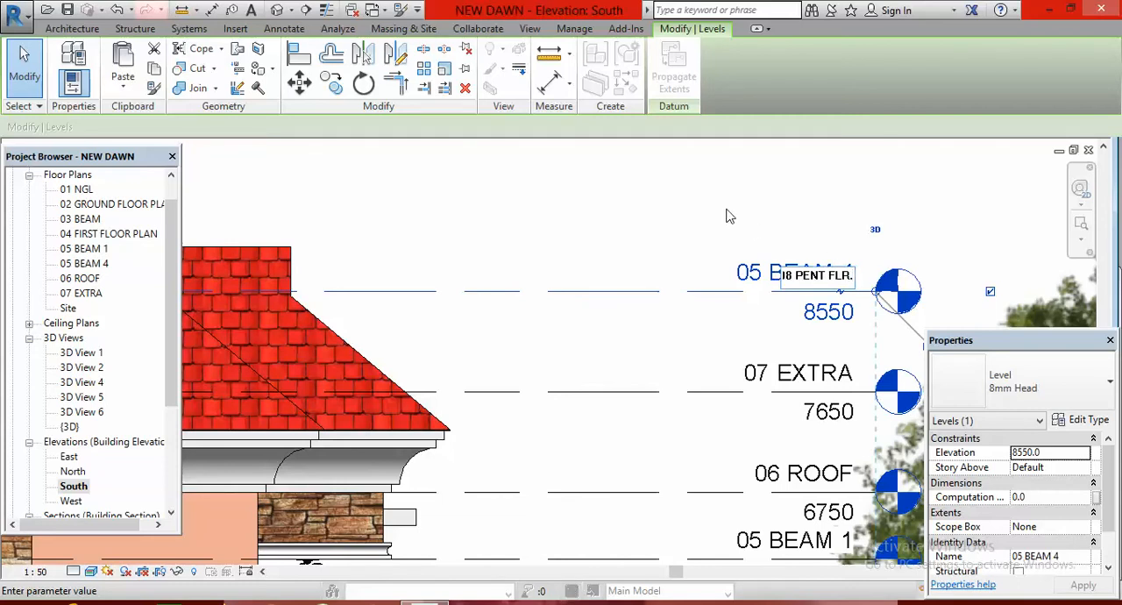
{"action": "key", "text": "Return"}
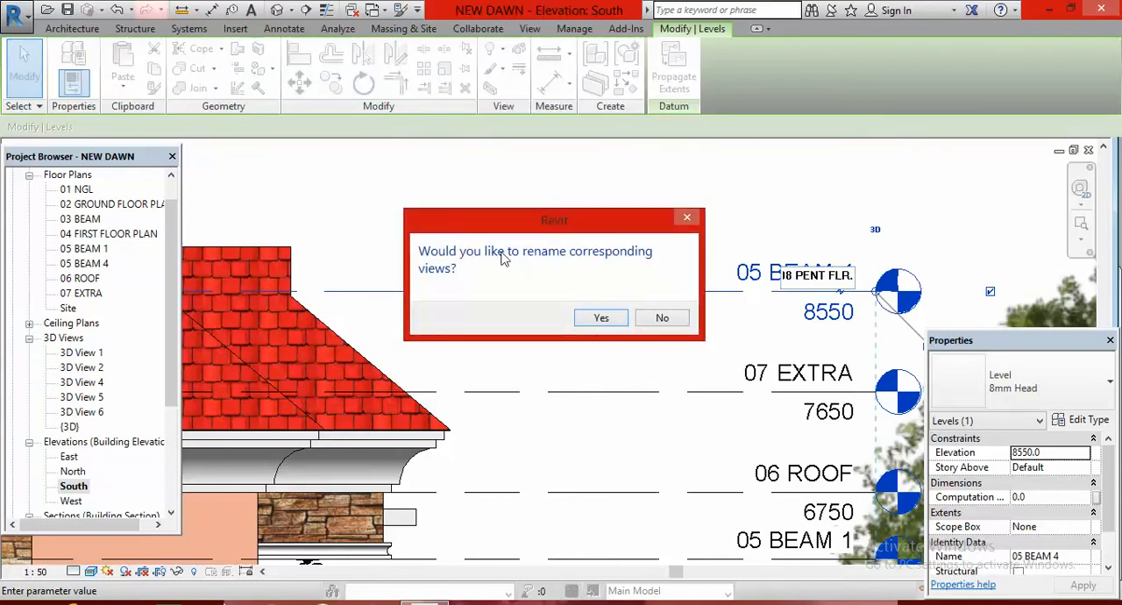
{"action": "left_click", "coordinate": [601, 318]}
{"action": "left_click", "coordinate": [940, 205]}
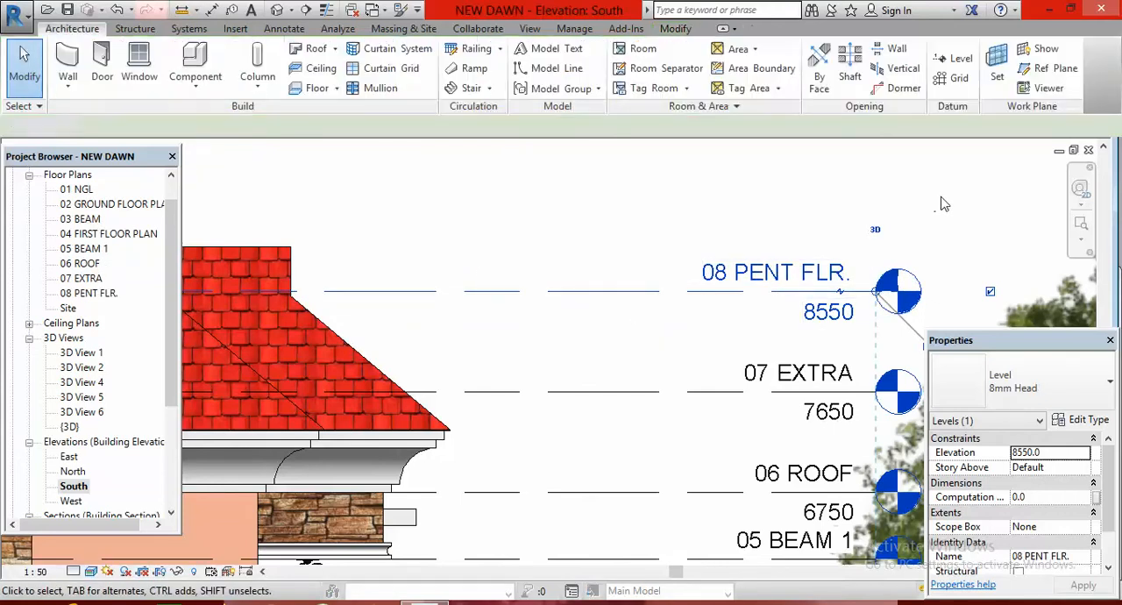
Open the 06 ROOF floor plan with the whole roof outline in view
{"action": "scroll", "coordinate": [701, 258], "scroll_direction": "down", "scroll_amount": 4}
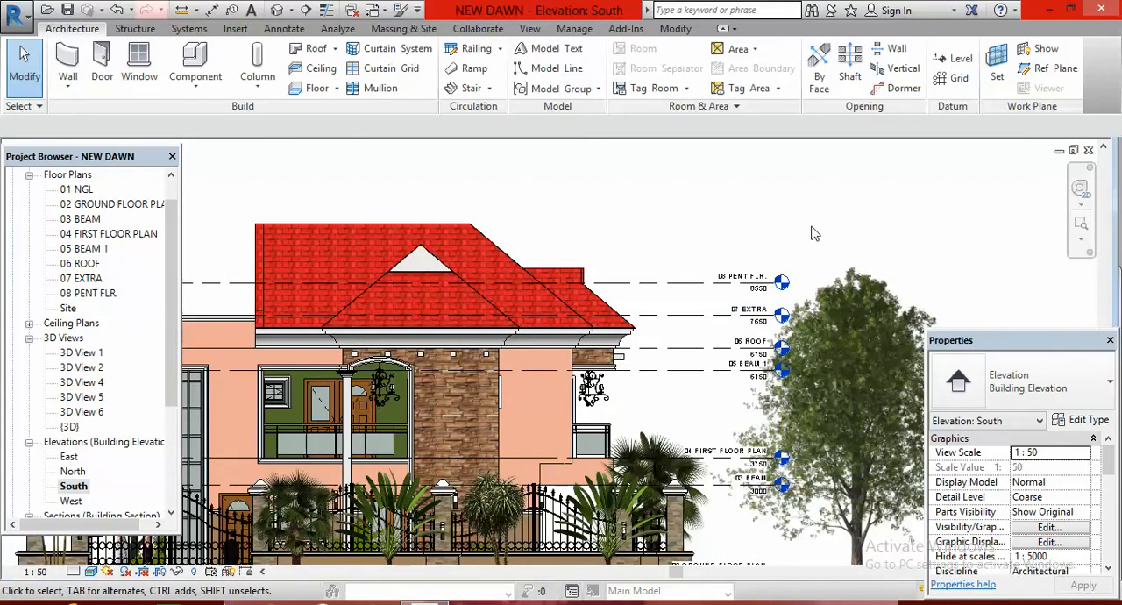
{"action": "scroll", "coordinate": [811, 232], "scroll_direction": "down", "scroll_amount": 1}
{"action": "scroll", "coordinate": [814, 233], "scroll_direction": "down", "scroll_amount": 1}
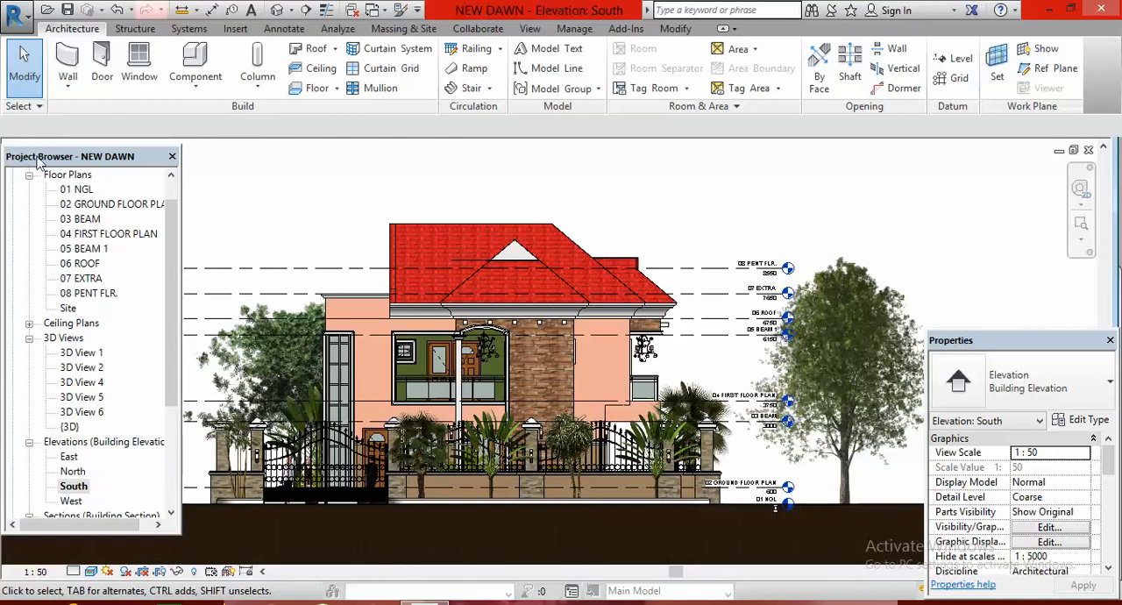
{"action": "double_click", "coordinate": [81, 262]}
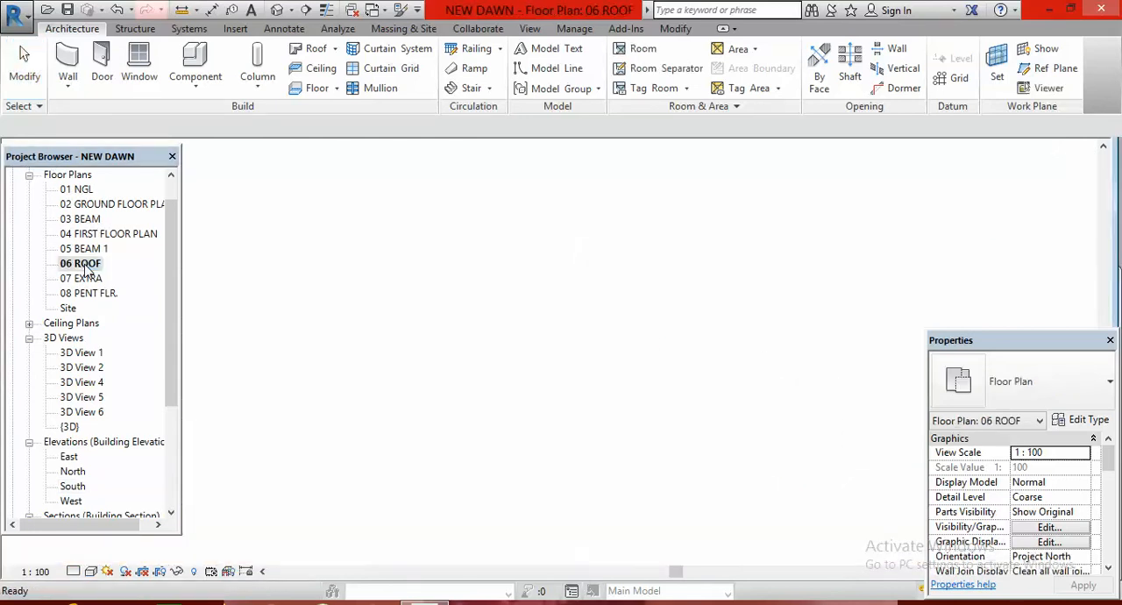
{"action": "scroll", "coordinate": [581, 191], "scroll_direction": "down", "scroll_amount": 2}
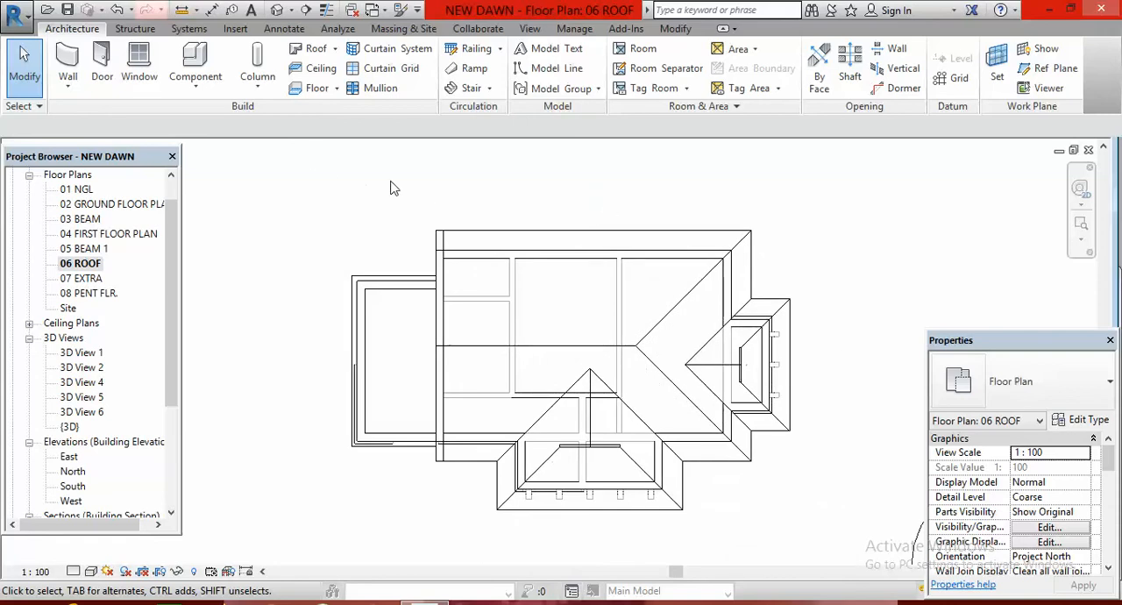
Start a Basic Wall of type Generic - 150mm with its height set up to the 08 PENT FLR. level
{"action": "left_click", "coordinate": [68, 63]}
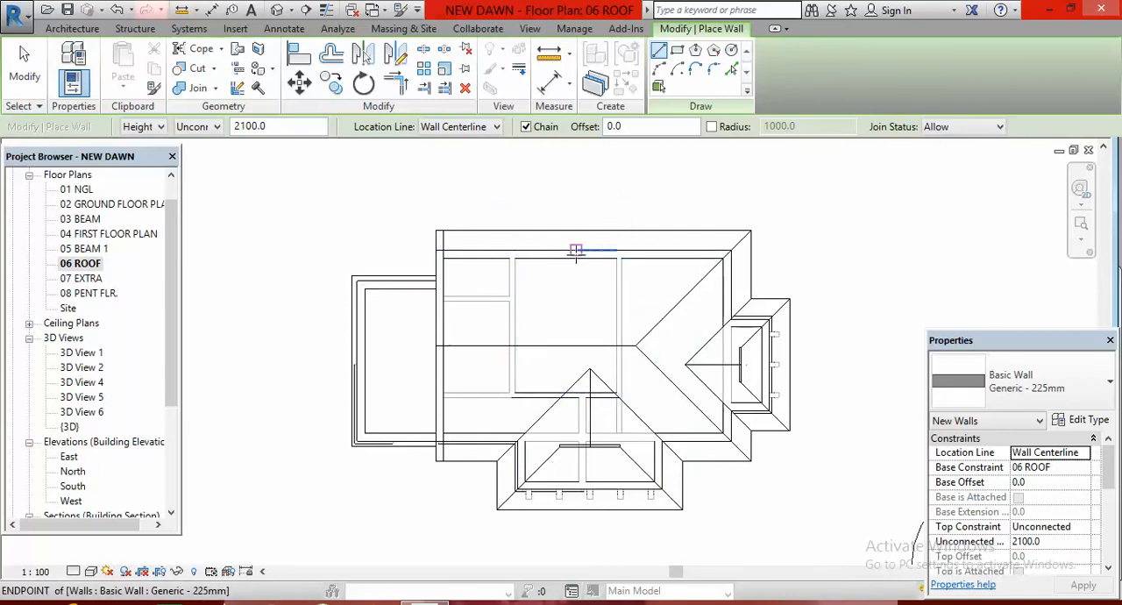
{"action": "left_click", "coordinate": [1110, 383]}
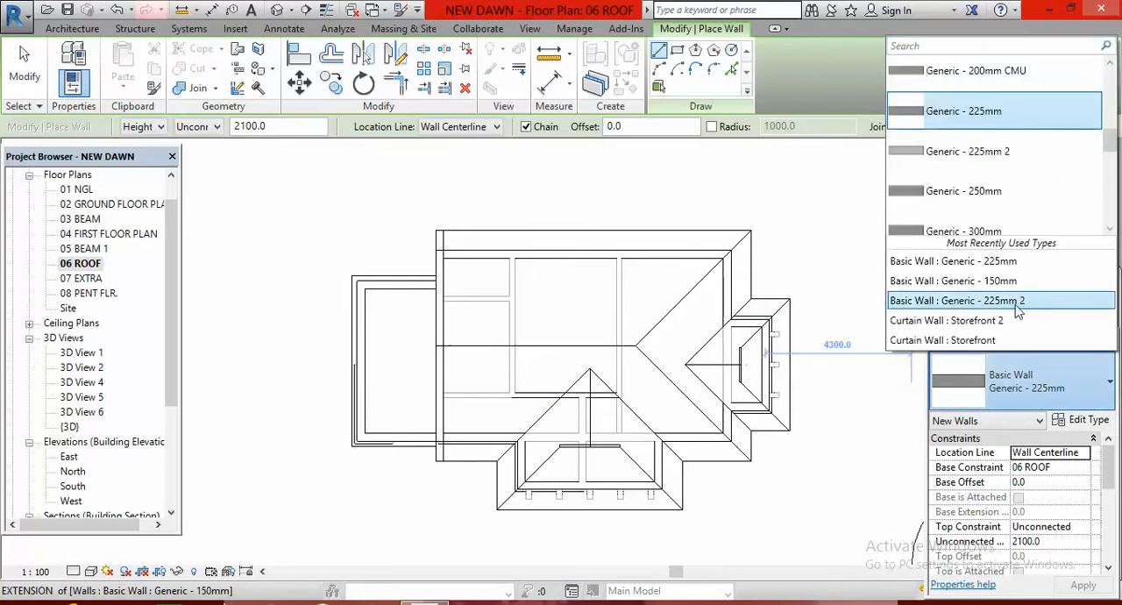
{"action": "left_click", "coordinate": [1009, 280]}
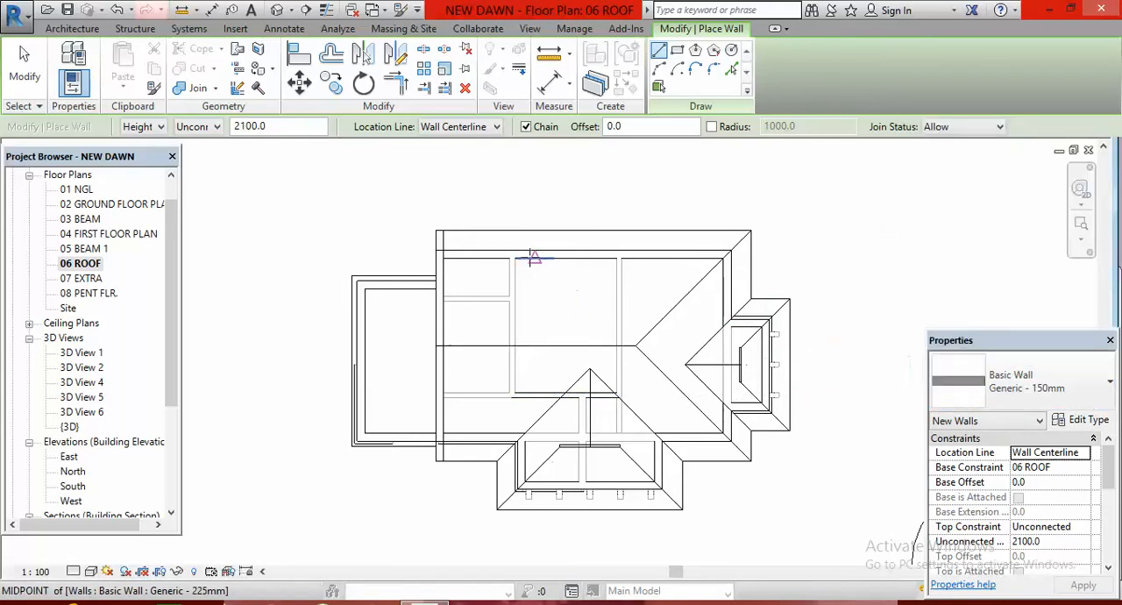
{"action": "scroll", "coordinate": [491, 263], "scroll_direction": "up", "scroll_amount": 5}
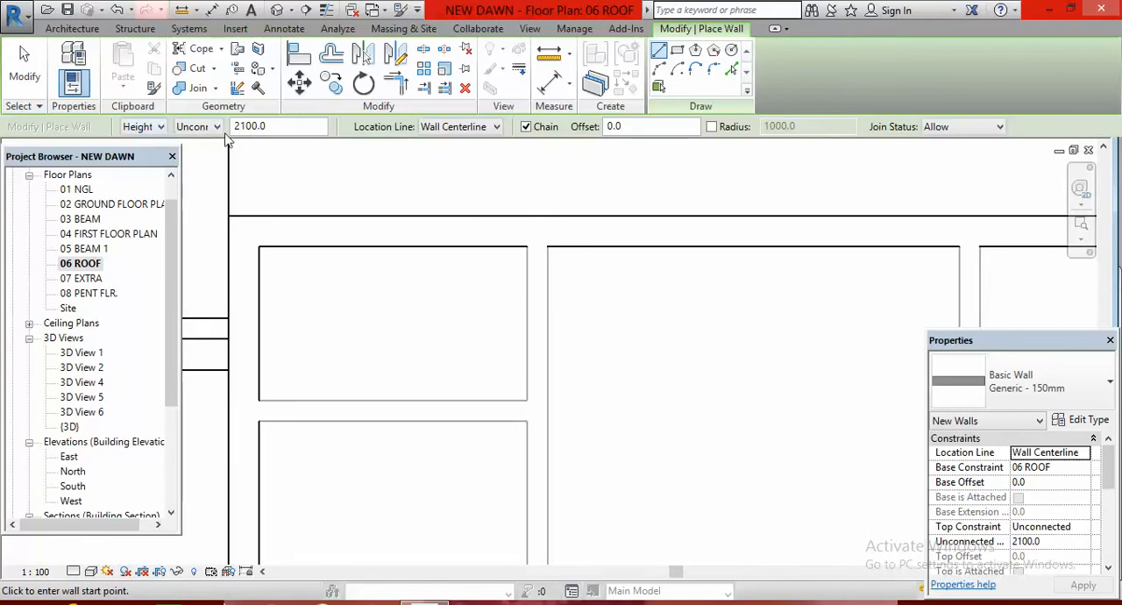
{"action": "left_click", "coordinate": [217, 127]}
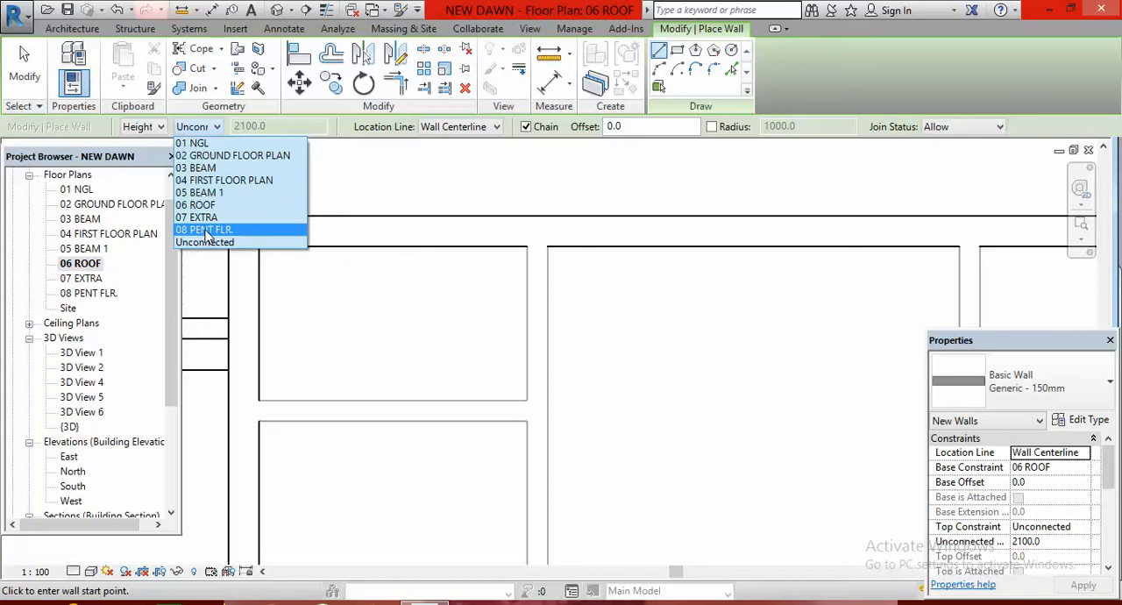
{"action": "left_click", "coordinate": [206, 231]}
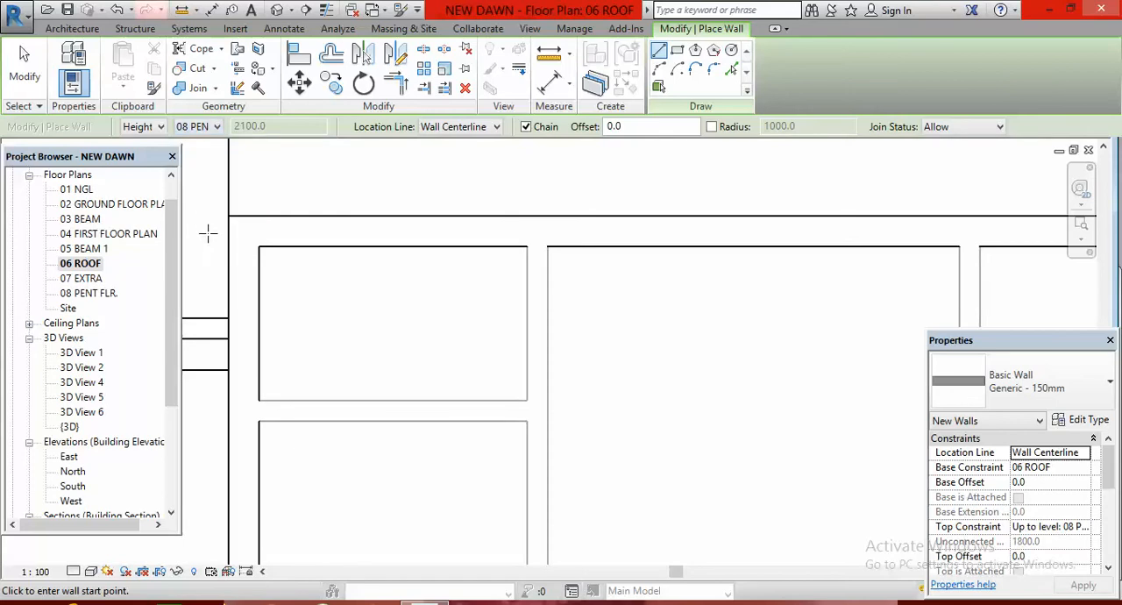
Draw three connected walls along the central room's partitions, about 4160 mm down from the rear wall, 3150 mm across and 4160 mm back up
{"action": "left_click", "coordinate": [538, 240]}
{"action": "scroll", "coordinate": [538, 218], "scroll_direction": "down", "scroll_amount": 3}
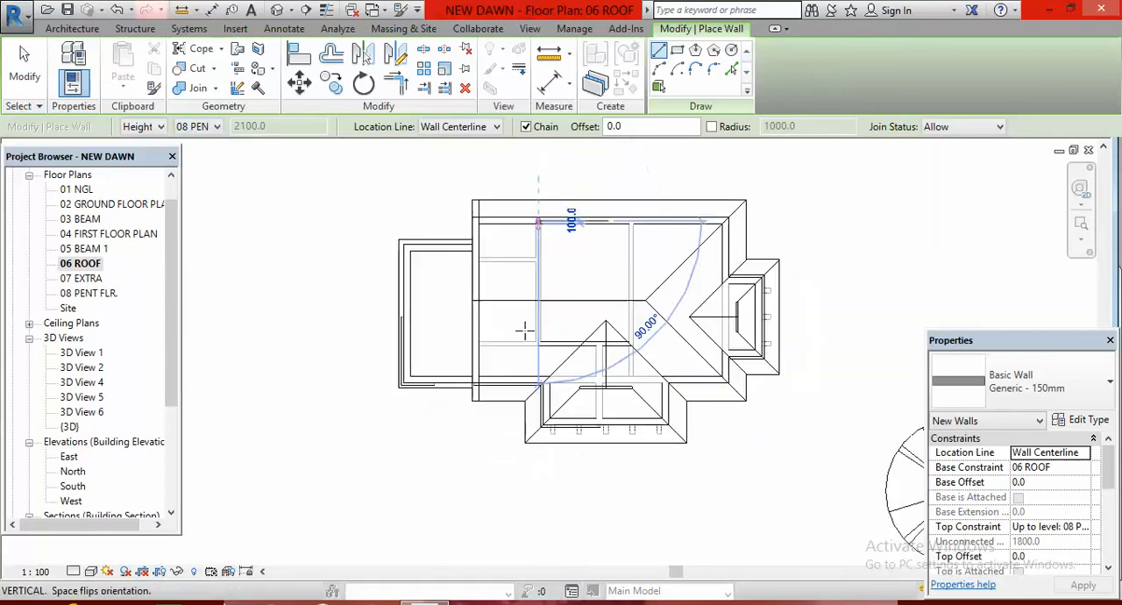
{"action": "scroll", "coordinate": [561, 293], "scroll_direction": "up", "scroll_amount": 6}
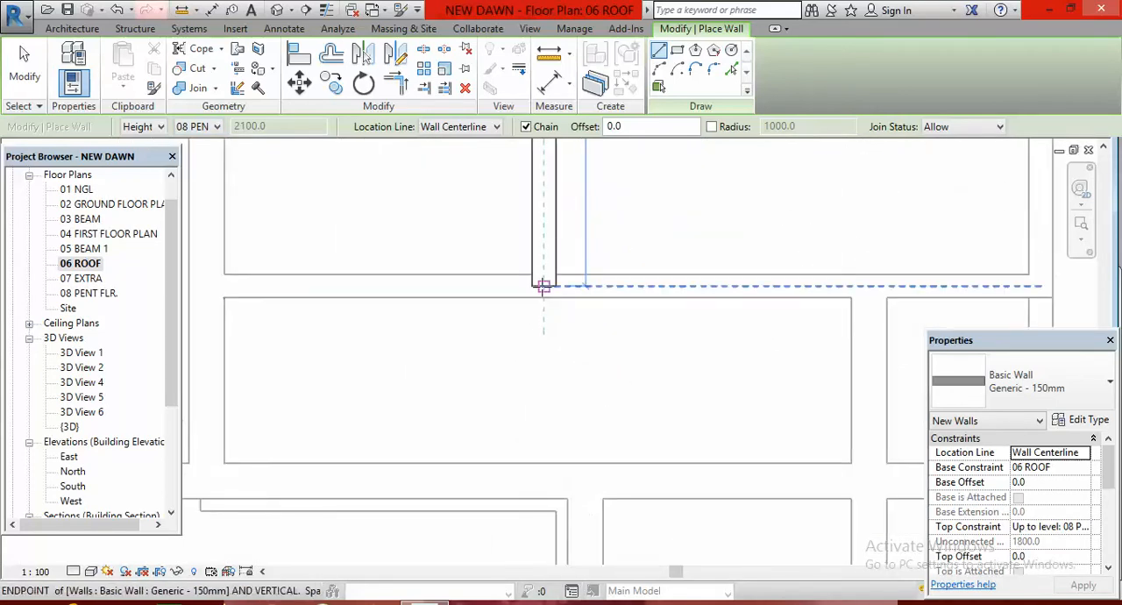
{"action": "scroll", "coordinate": [544, 298], "scroll_direction": "down", "scroll_amount": 5}
{"action": "scroll", "coordinate": [650, 298], "scroll_direction": "up", "scroll_amount": 5}
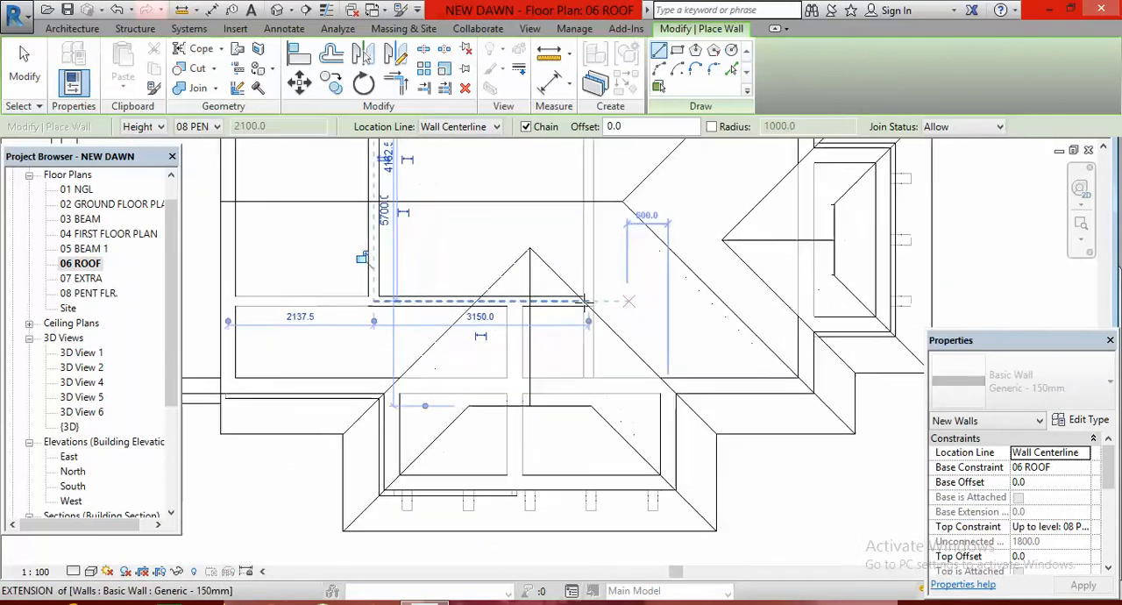
{"action": "left_click", "coordinate": [568, 302]}
{"action": "scroll", "coordinate": [591, 320], "scroll_direction": "down", "scroll_amount": 5}
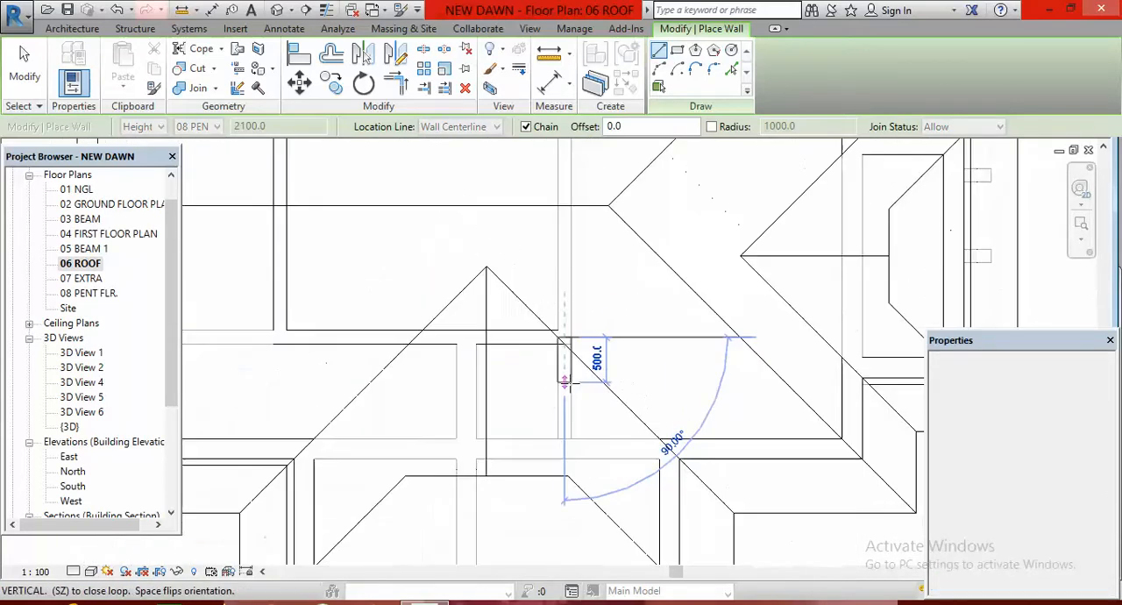
{"action": "scroll", "coordinate": [571, 183], "scroll_direction": "up", "scroll_amount": 5}
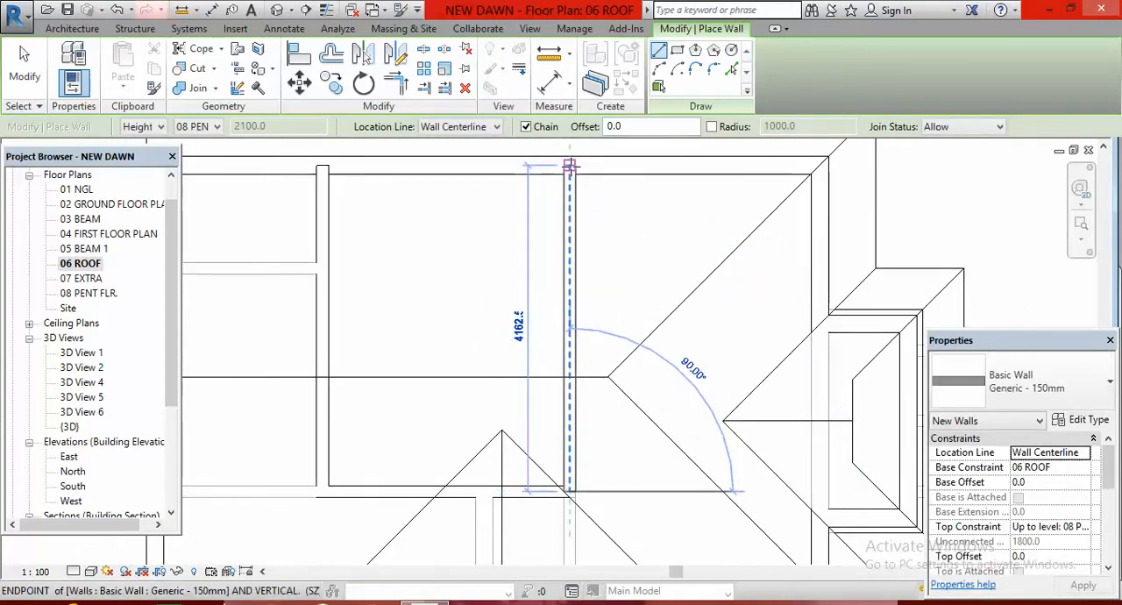
{"action": "scroll", "coordinate": [613, 316], "scroll_direction": "down", "scroll_amount": 4}
{"action": "scroll", "coordinate": [625, 325], "scroll_direction": "down", "scroll_amount": 2}
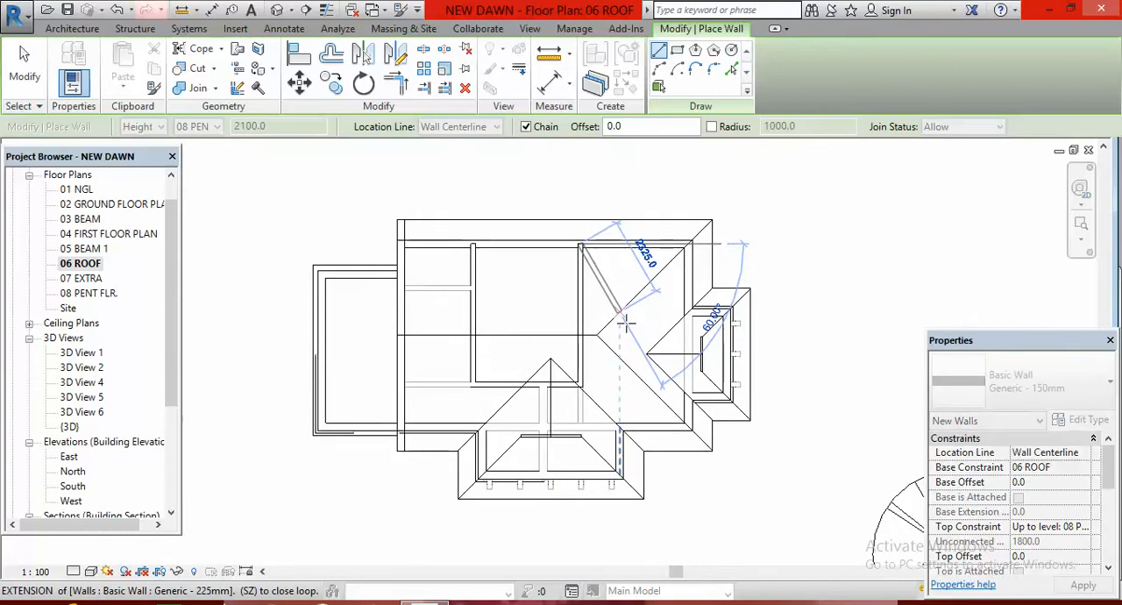
{"action": "key", "text": "Escape"}
{"action": "key", "text": "Escape"}
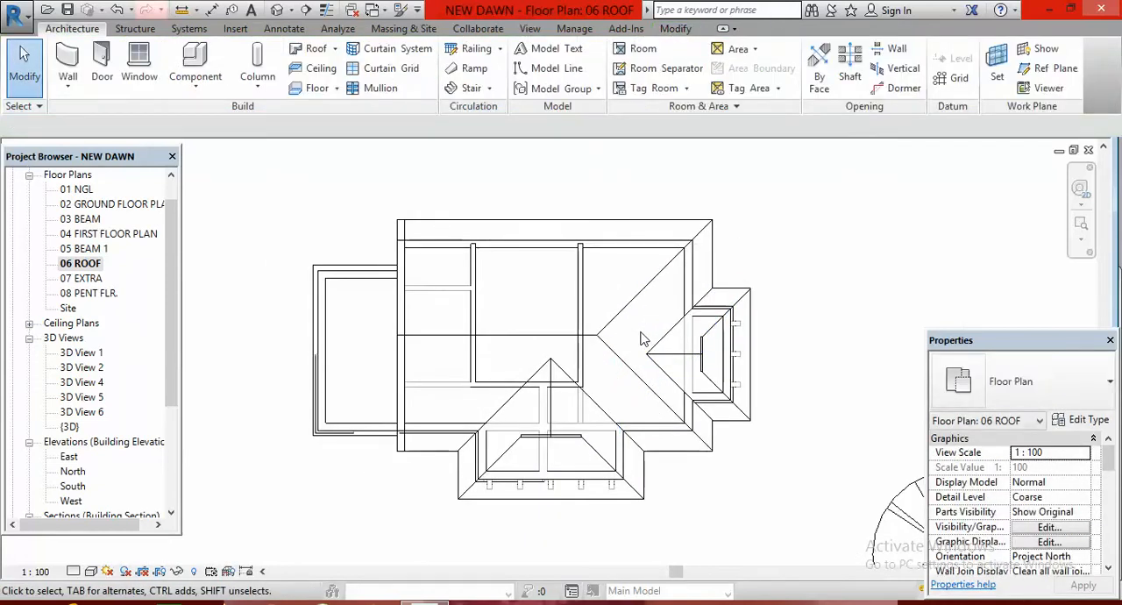
Draw a 3150 mm Basic Wall of type Generic - 225mm along the rear wall, closing the gap between the two side walls
{"action": "left_click", "coordinate": [69, 59]}
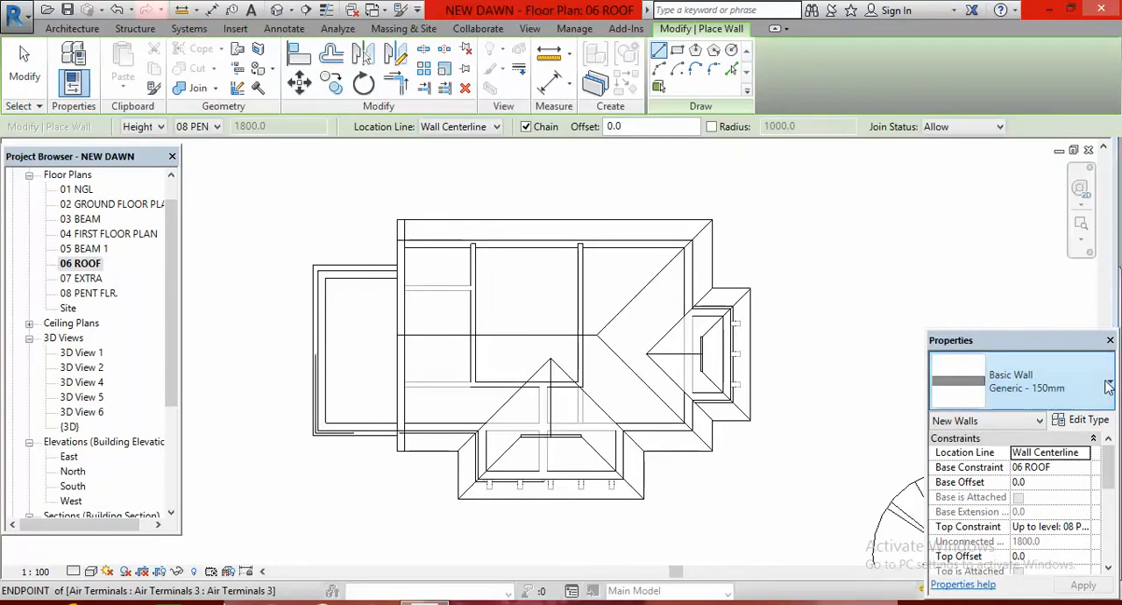
{"action": "left_click", "coordinate": [1097, 383]}
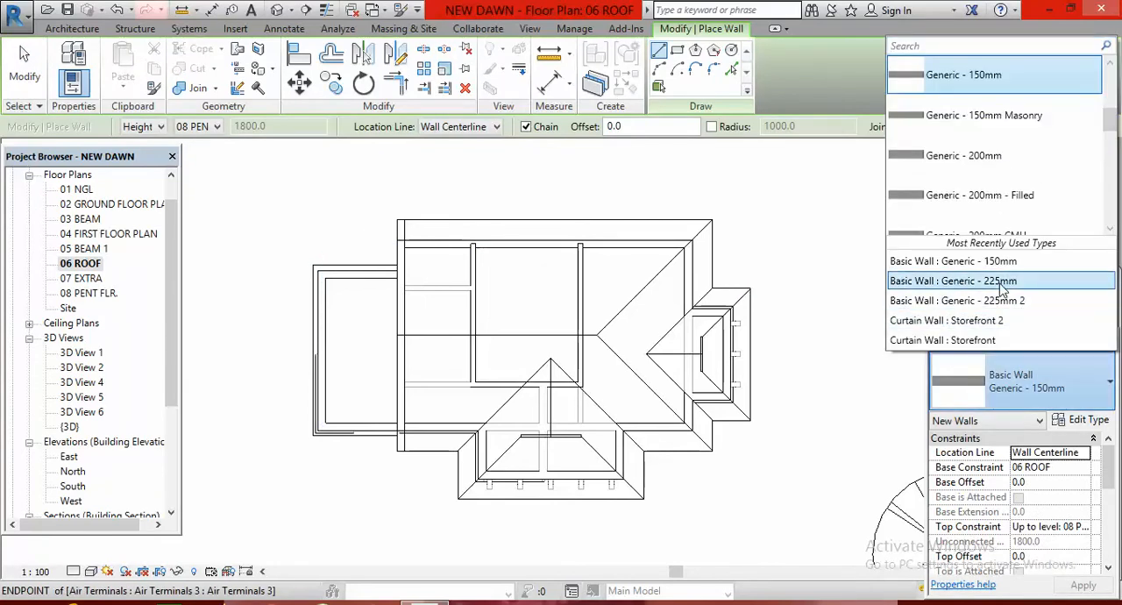
{"action": "left_click", "coordinate": [978, 288]}
{"action": "scroll", "coordinate": [473, 242], "scroll_direction": "up", "scroll_amount": 6}
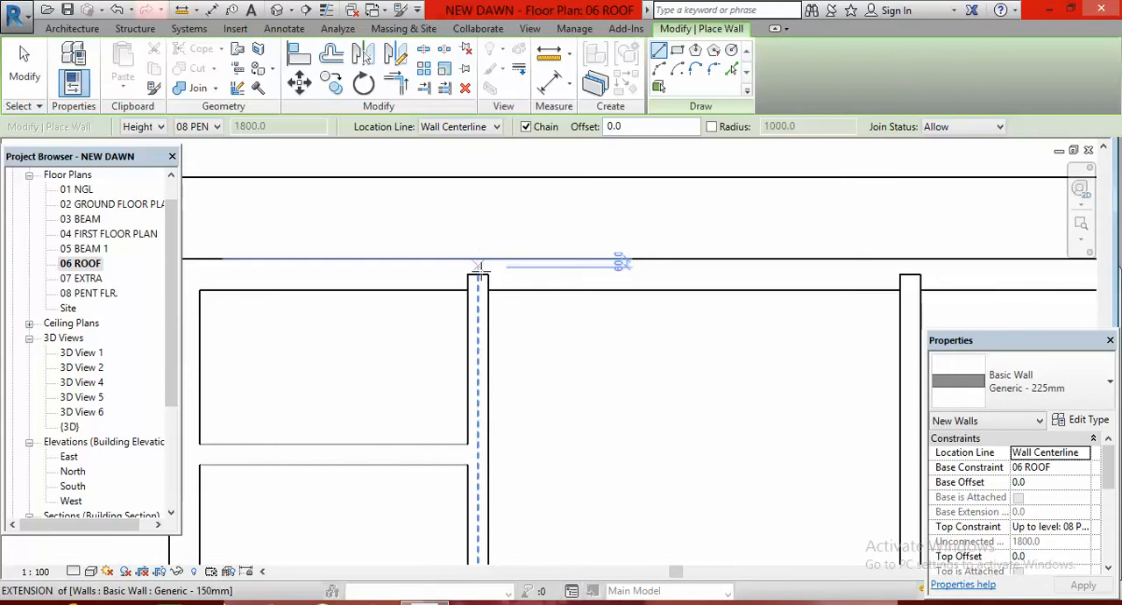
{"action": "left_click", "coordinate": [478, 274]}
{"action": "scroll", "coordinate": [420, 271], "scroll_direction": "down", "scroll_amount": 3}
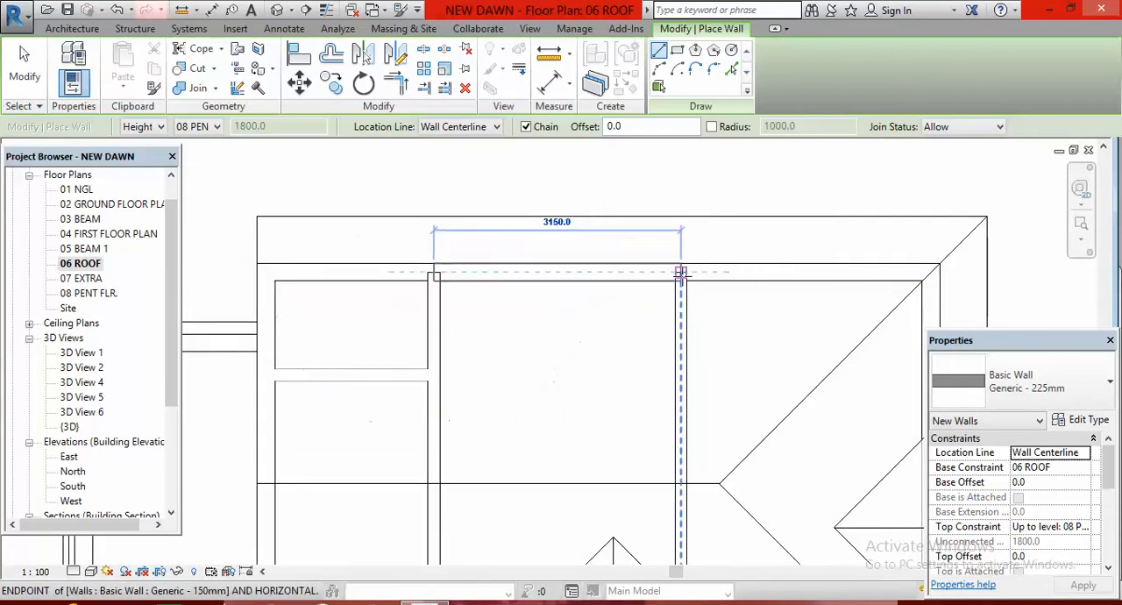
{"action": "left_click", "coordinate": [680, 274]}
{"action": "scroll", "coordinate": [680, 273], "scroll_direction": "down", "scroll_amount": 5}
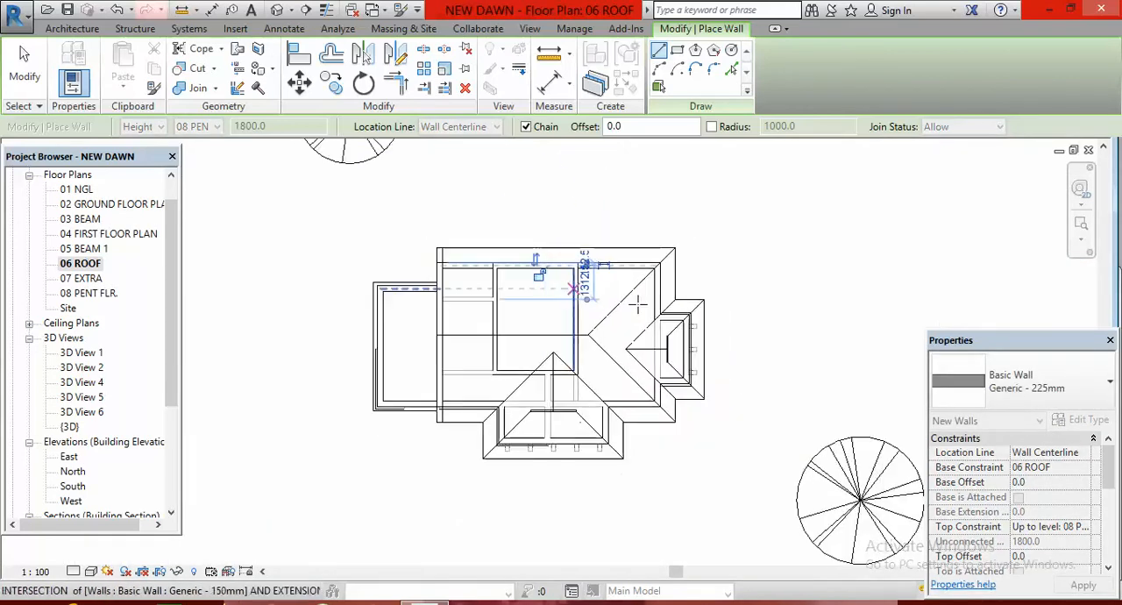
{"action": "key", "text": "Escape"}
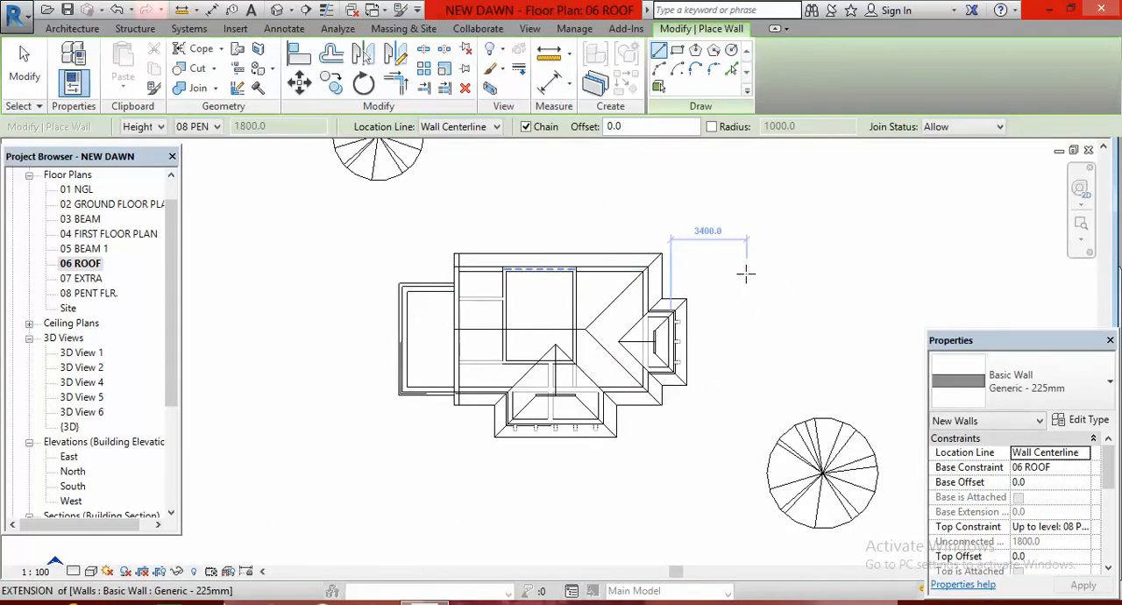
{"action": "key", "text": "Escape"}
Examine the new penthouse walls rising through the roof from the rear of the house in the default 3D view
{"action": "left_click", "coordinate": [276, 10]}
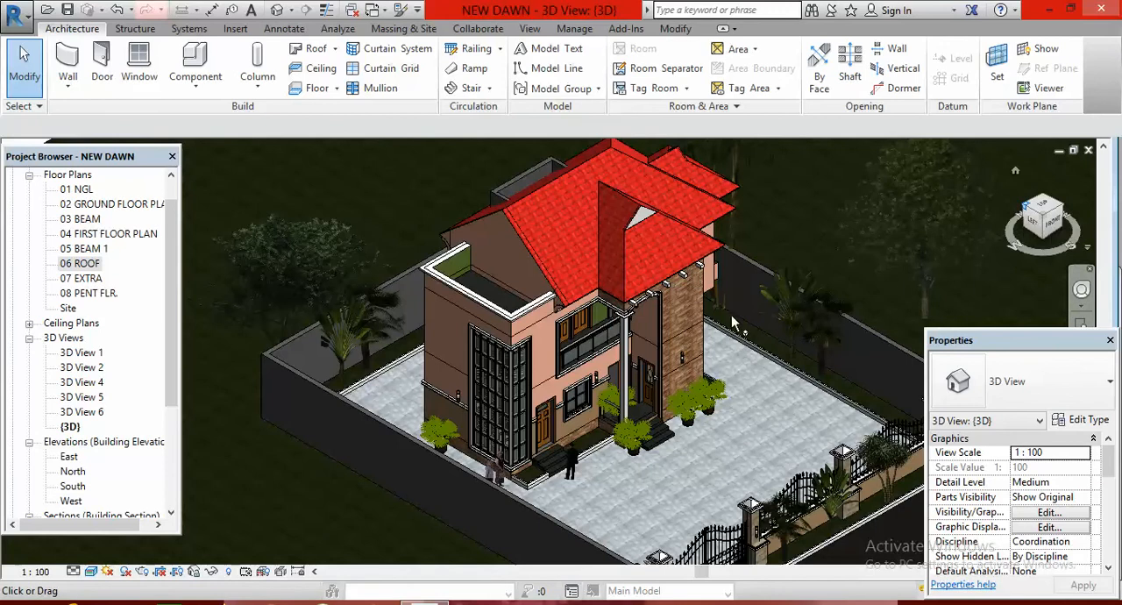
{"action": "middle_click_drag", "start_coordinate": [731, 316], "coordinate": [738, 321]}
{"action": "scroll", "coordinate": [722, 338], "scroll_direction": "down", "scroll_amount": 1}
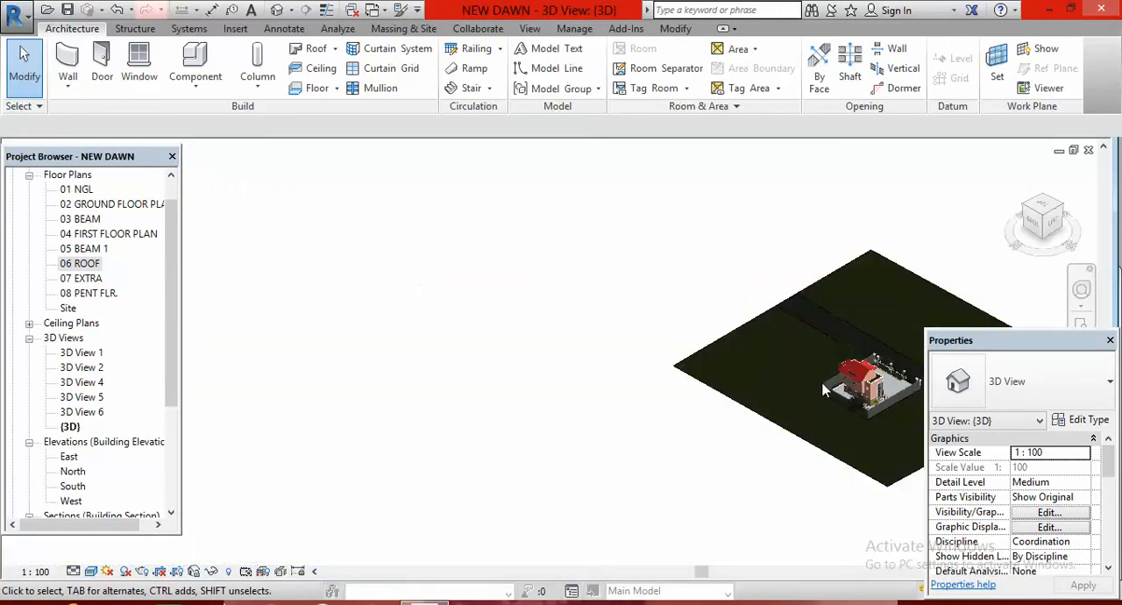
{"action": "middle_click_drag", "start_coordinate": [824, 390], "coordinate": [523, 391]}
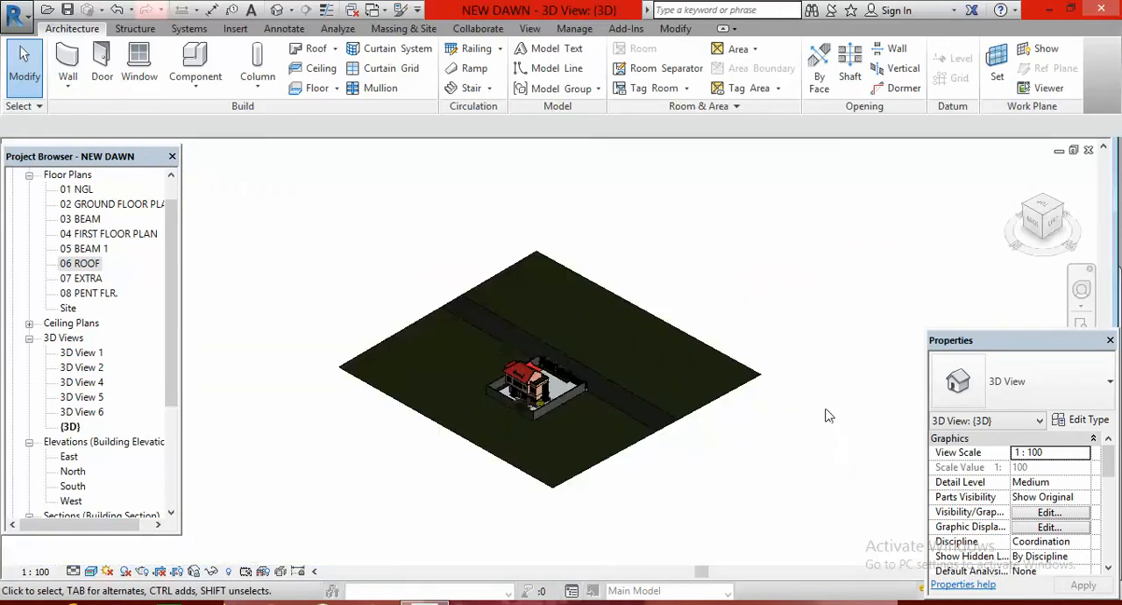
{"action": "scroll", "coordinate": [520, 388], "scroll_direction": "up", "scroll_amount": 3}
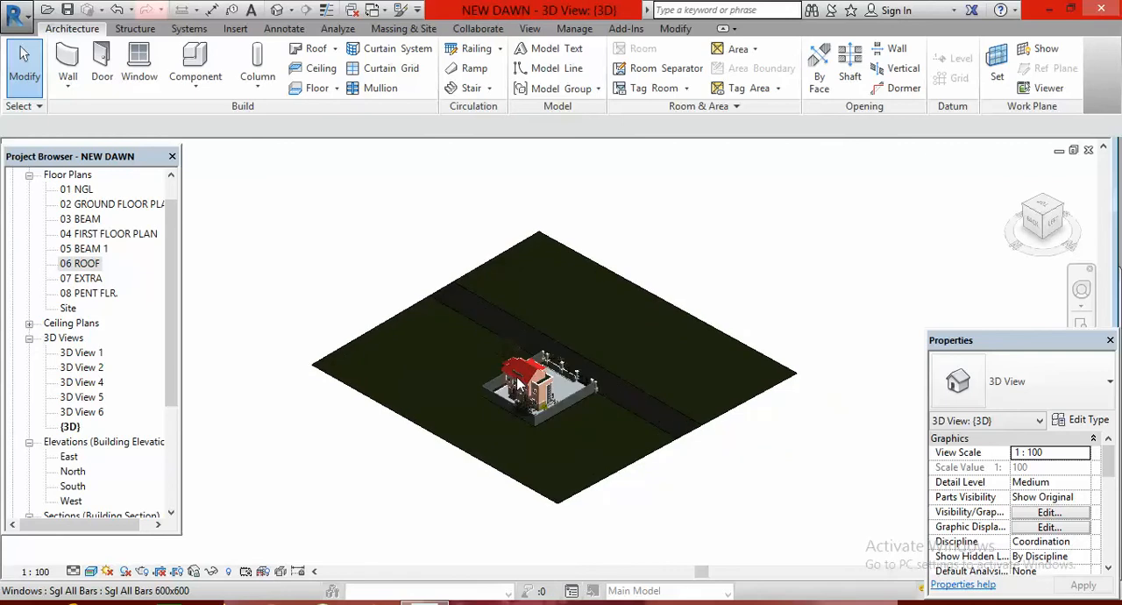
{"action": "scroll", "coordinate": [517, 391], "scroll_direction": "up", "scroll_amount": 3}
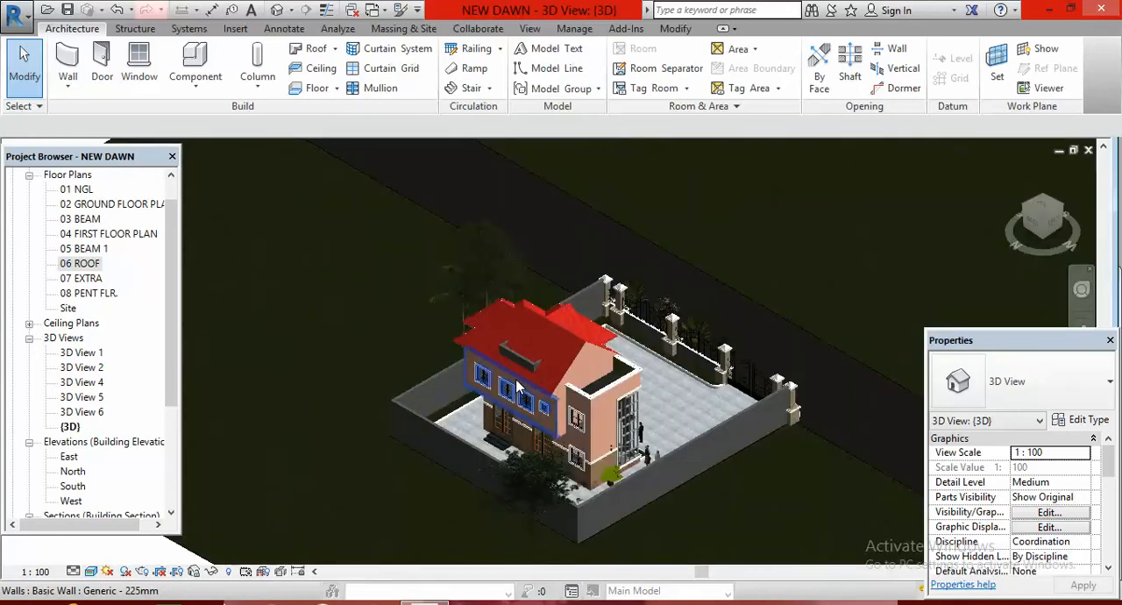
{"action": "scroll", "coordinate": [517, 386], "scroll_direction": "up", "scroll_amount": 1}
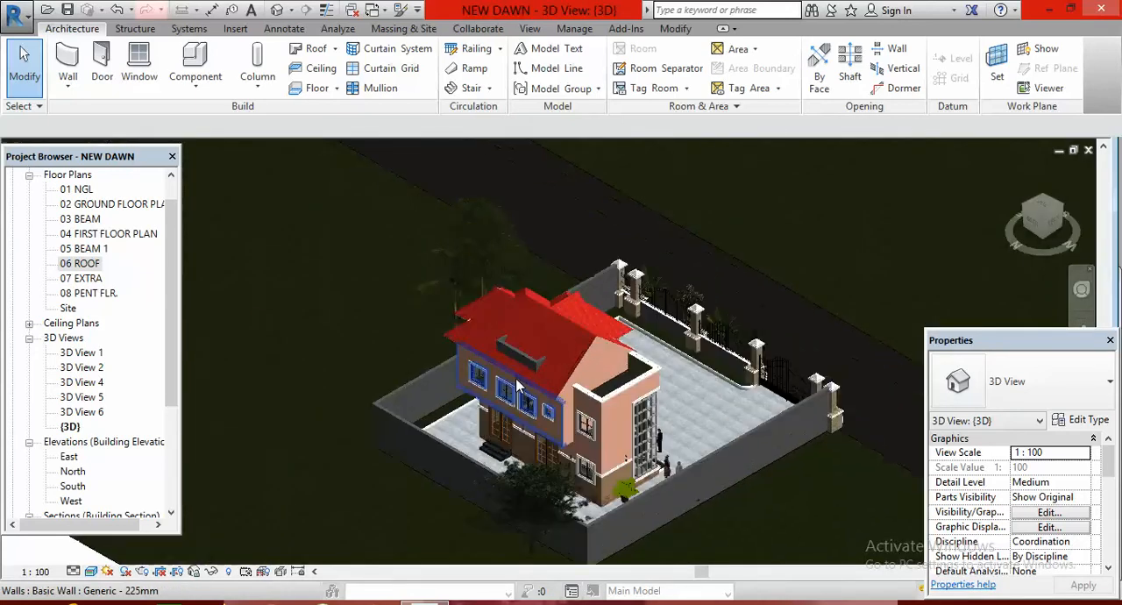
{"action": "scroll", "coordinate": [517, 386], "scroll_direction": "up", "scroll_amount": 2}
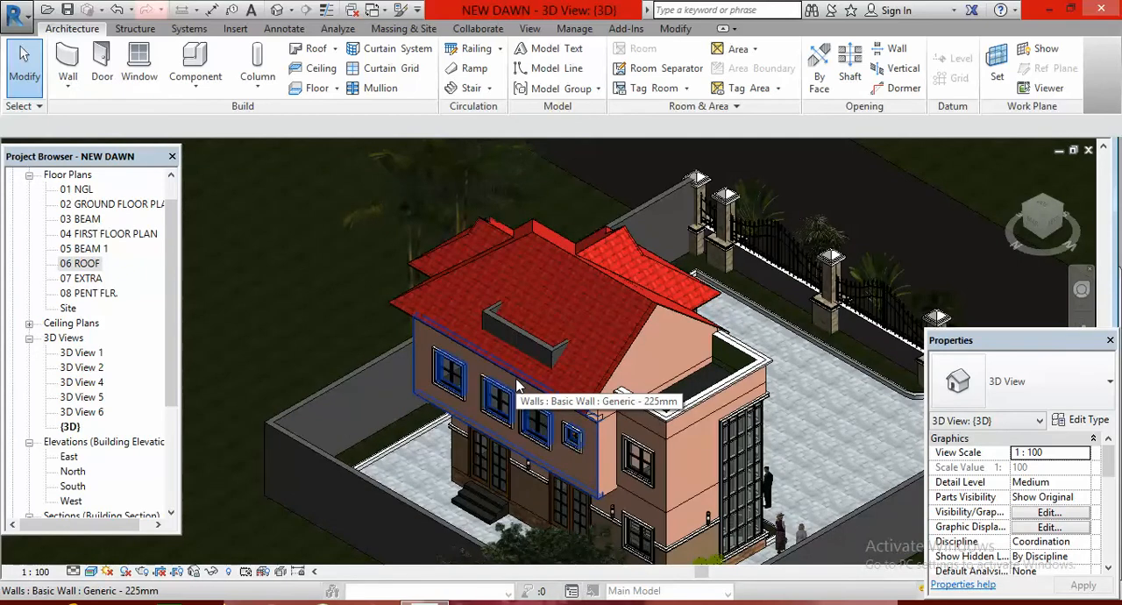
Hide the whole category of the Scarlet Oak tree behind the house in the 3D view
{"action": "left_click", "coordinate": [369, 212]}
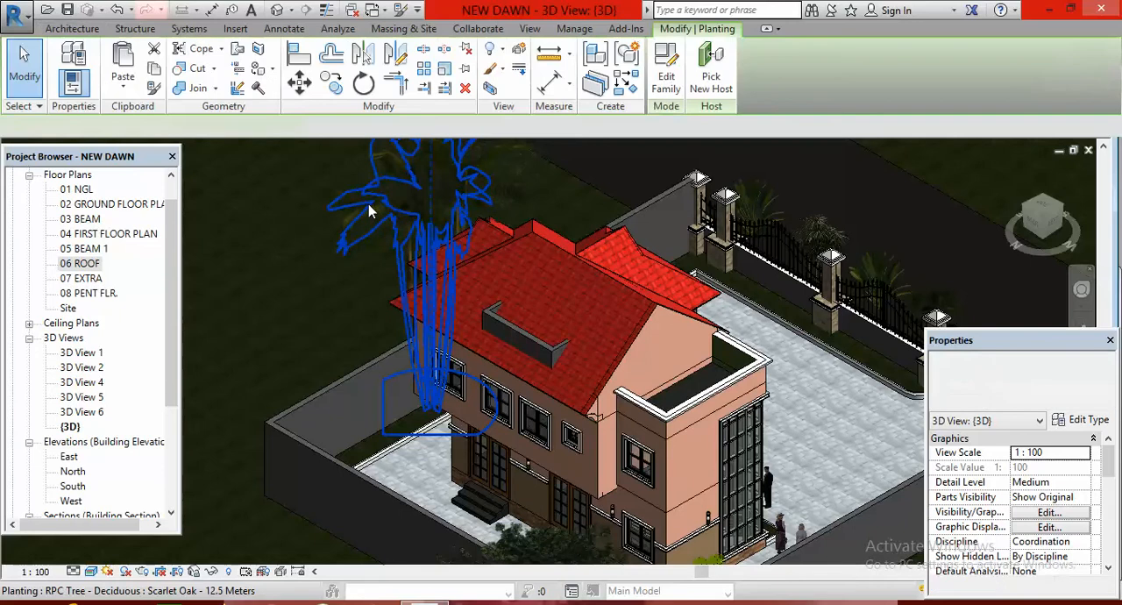
{"action": "right_click", "coordinate": [369, 210]}
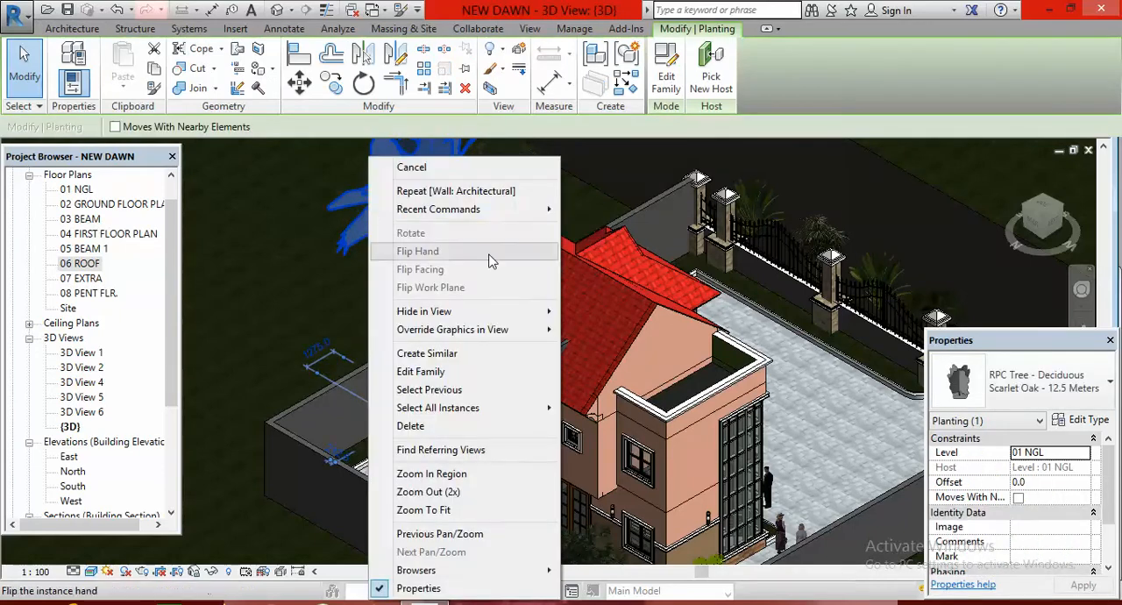
{"action": "mouse_move", "coordinate": [489, 316]}
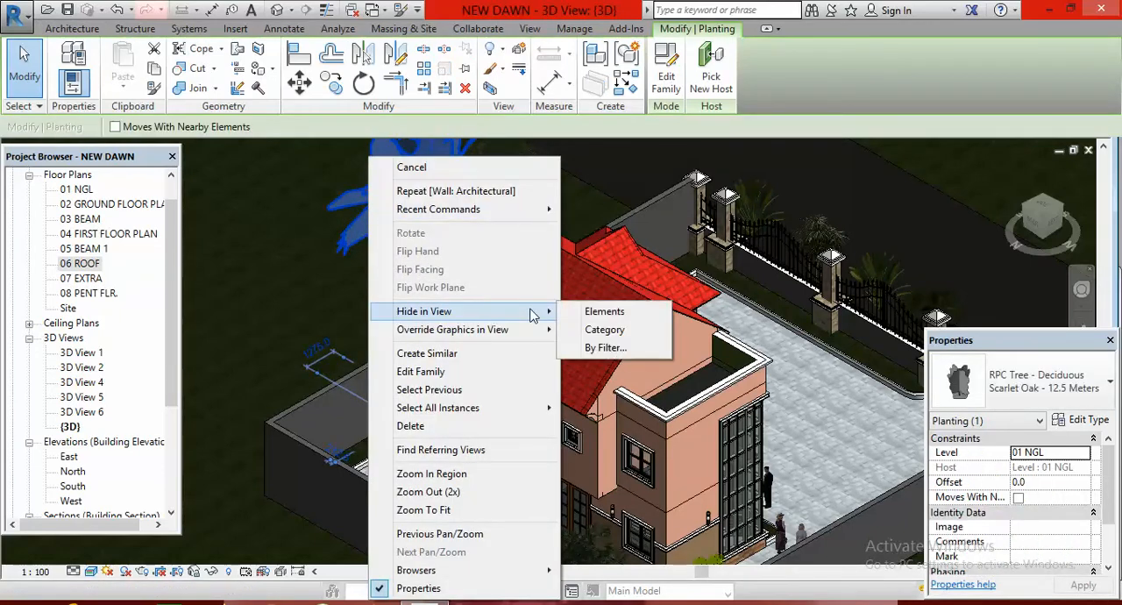
{"action": "left_click", "coordinate": [604, 333]}
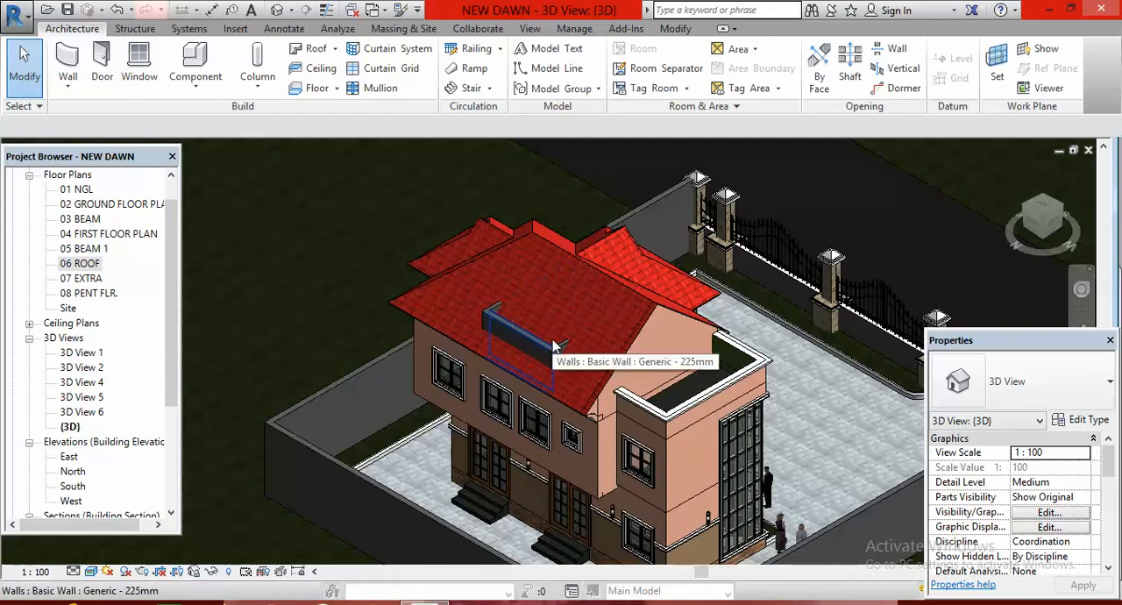
Open the 08 PENT FLR. floor plan and set its underlay base level to 07 EXTRA
{"action": "double_click", "coordinate": [92, 296]}
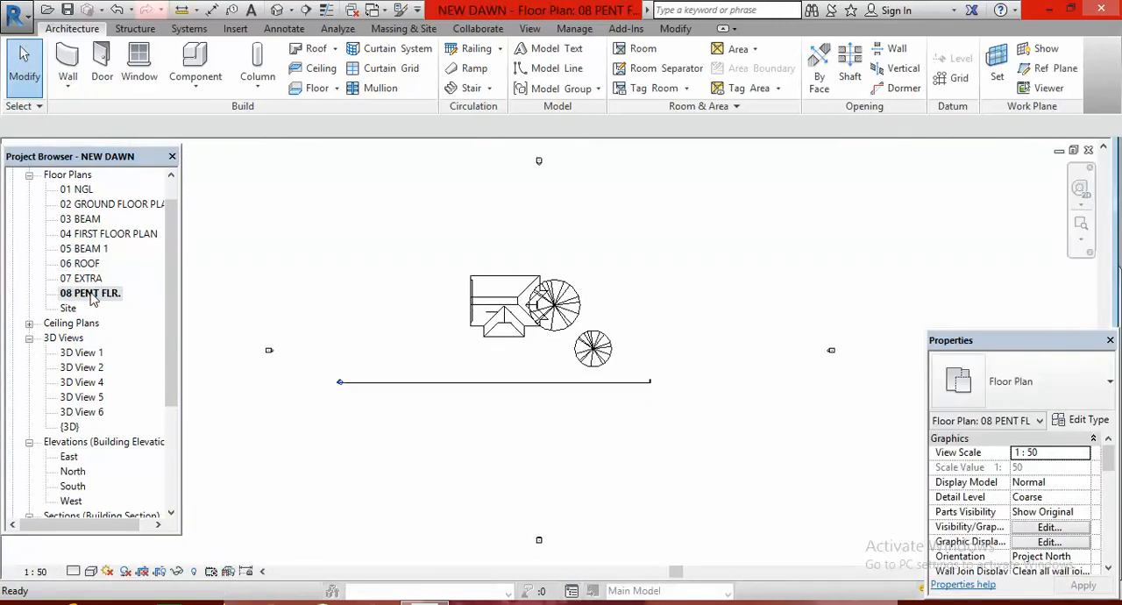
{"action": "scroll", "coordinate": [503, 300], "scroll_direction": "up", "scroll_amount": 4}
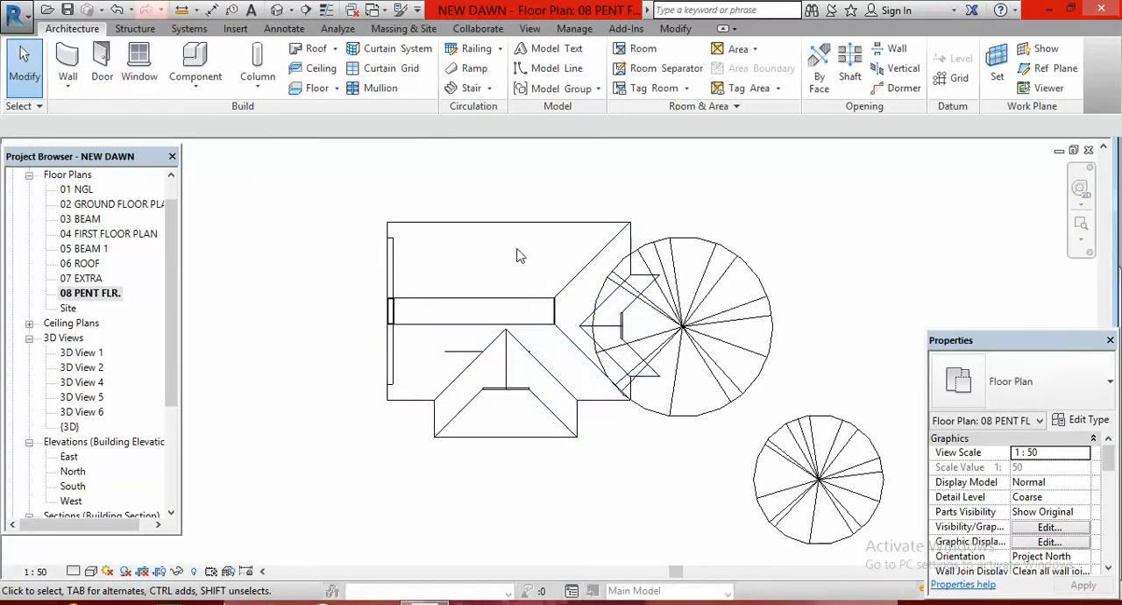
{"action": "scroll", "coordinate": [520, 260], "scroll_direction": "up", "scroll_amount": 1}
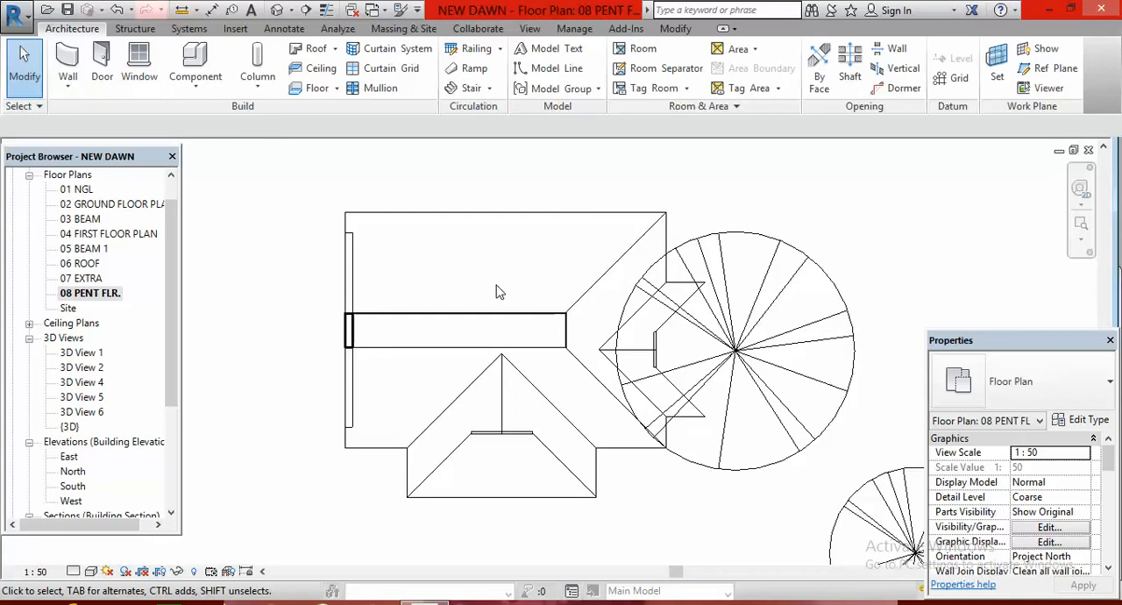
{"action": "left_click", "coordinate": [1109, 571]}
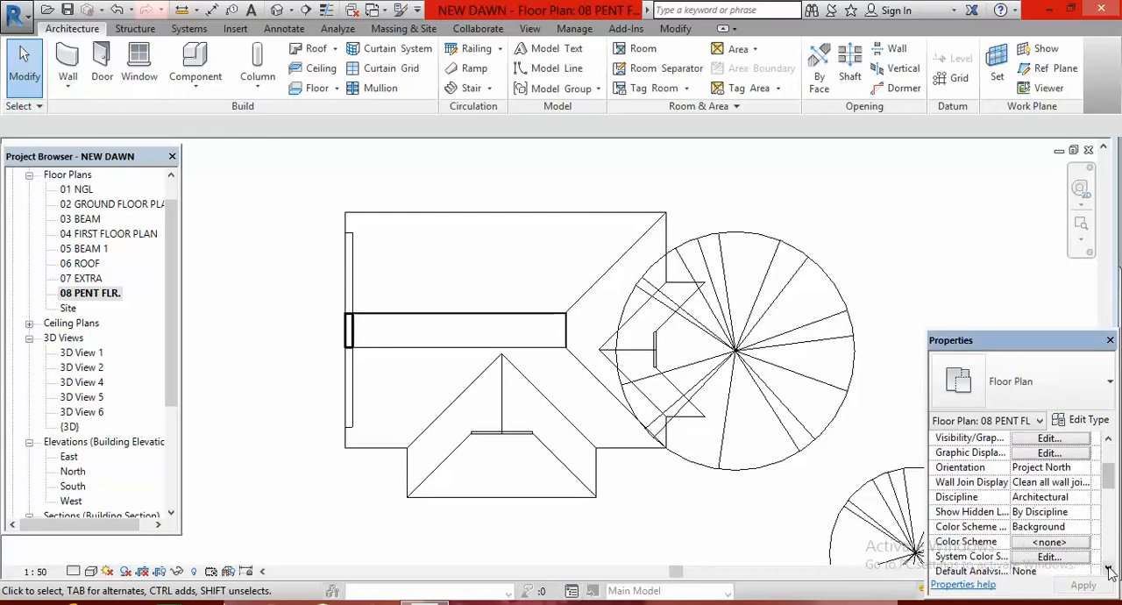
{"action": "left_click", "coordinate": [1110, 570]}
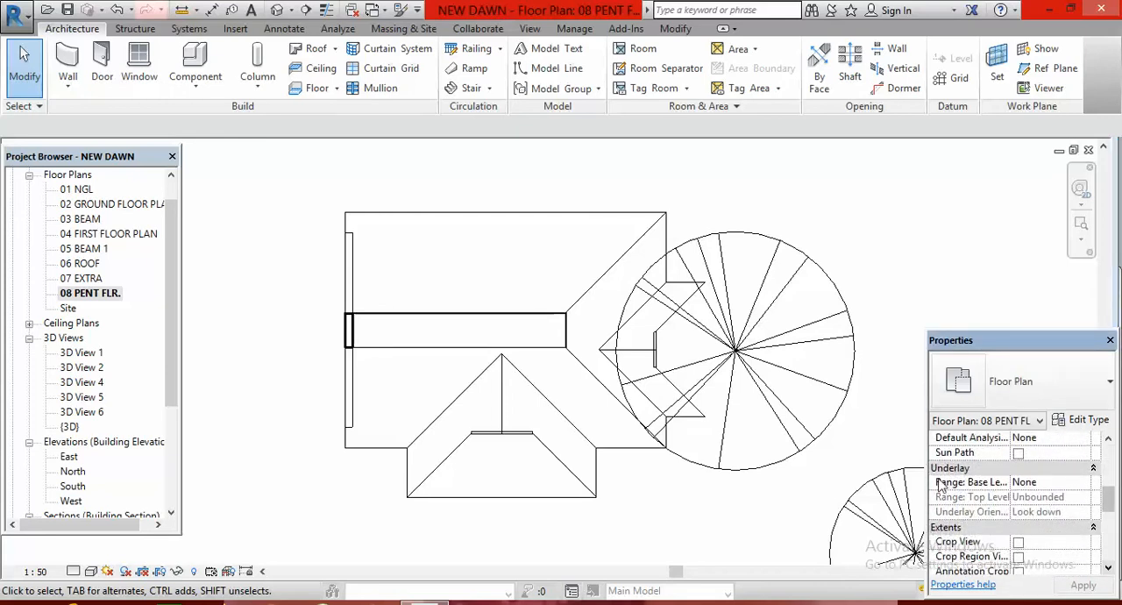
{"action": "left_click", "coordinate": [1047, 485]}
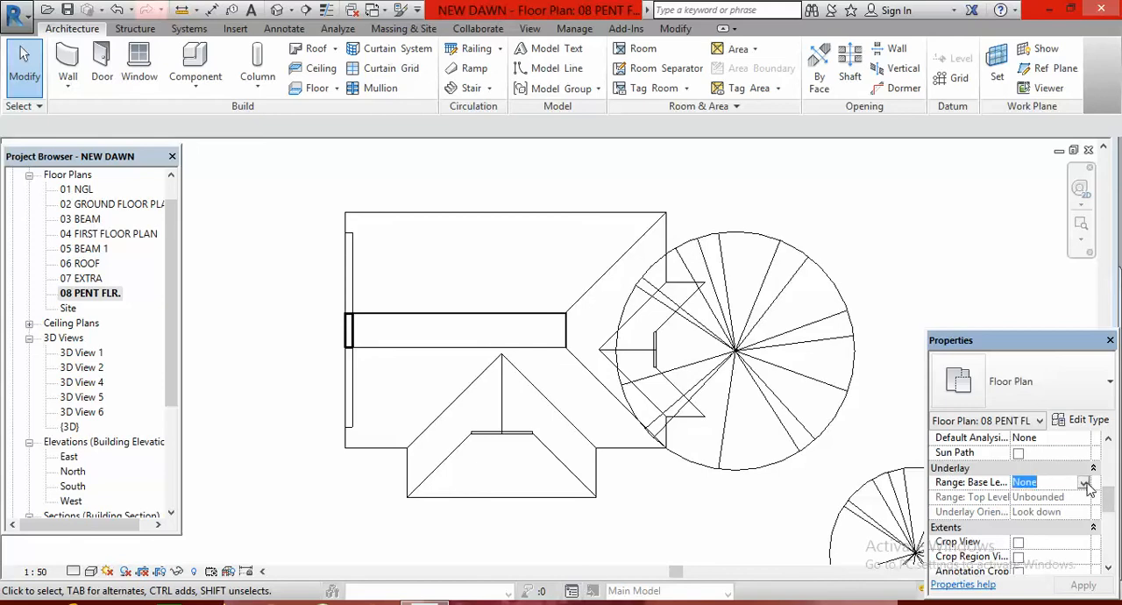
{"action": "left_click", "coordinate": [1084, 482]}
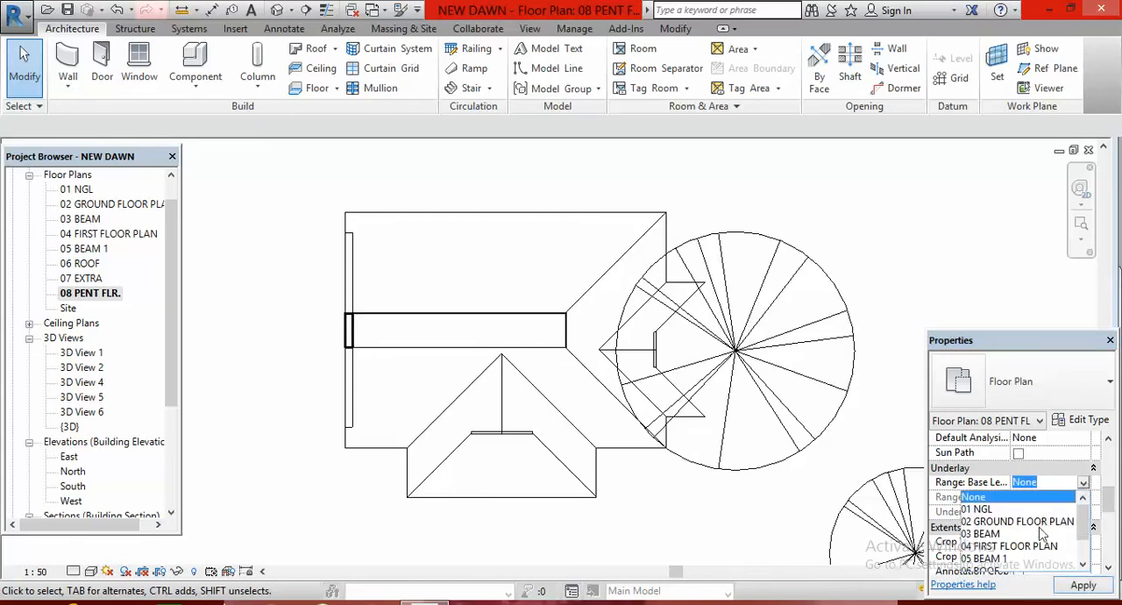
{"action": "left_click", "coordinate": [1082, 565]}
{"action": "left_click", "coordinate": [1082, 565]}
{"action": "left_click", "coordinate": [1082, 565]}
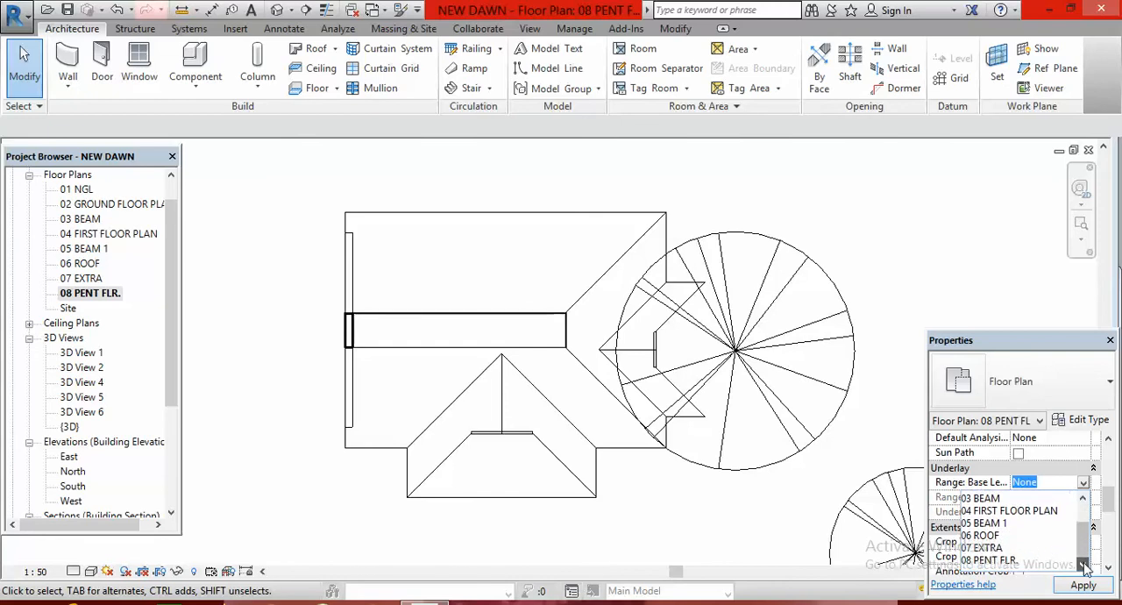
{"action": "left_click", "coordinate": [988, 546]}
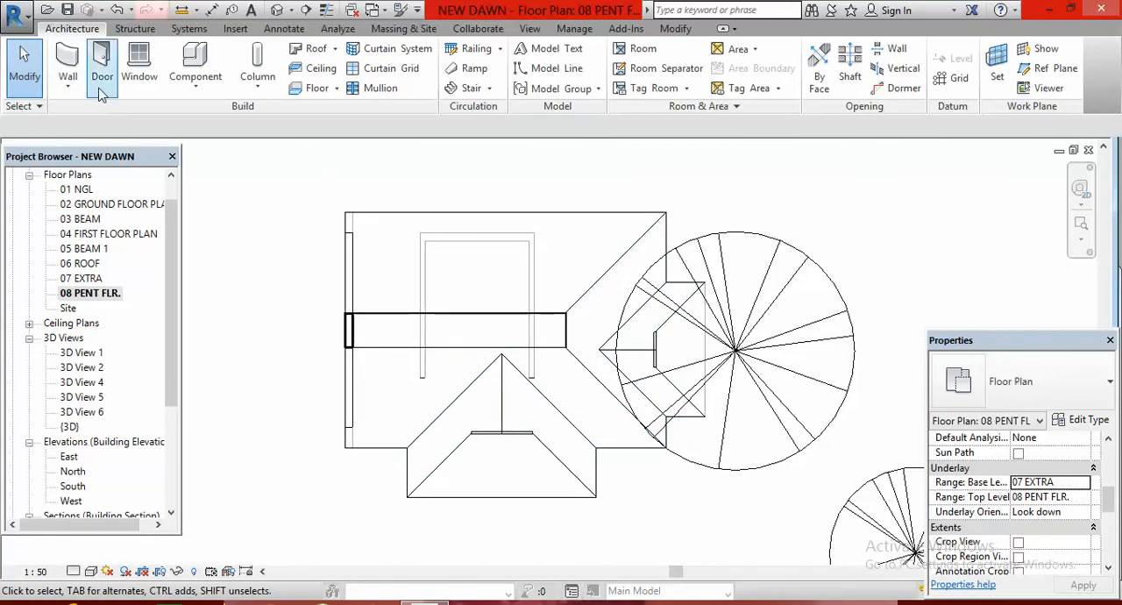
Create an in-place model in the Air Terminals category and start sketching the path of a solid sweep
{"action": "left_click", "coordinate": [196, 85]}
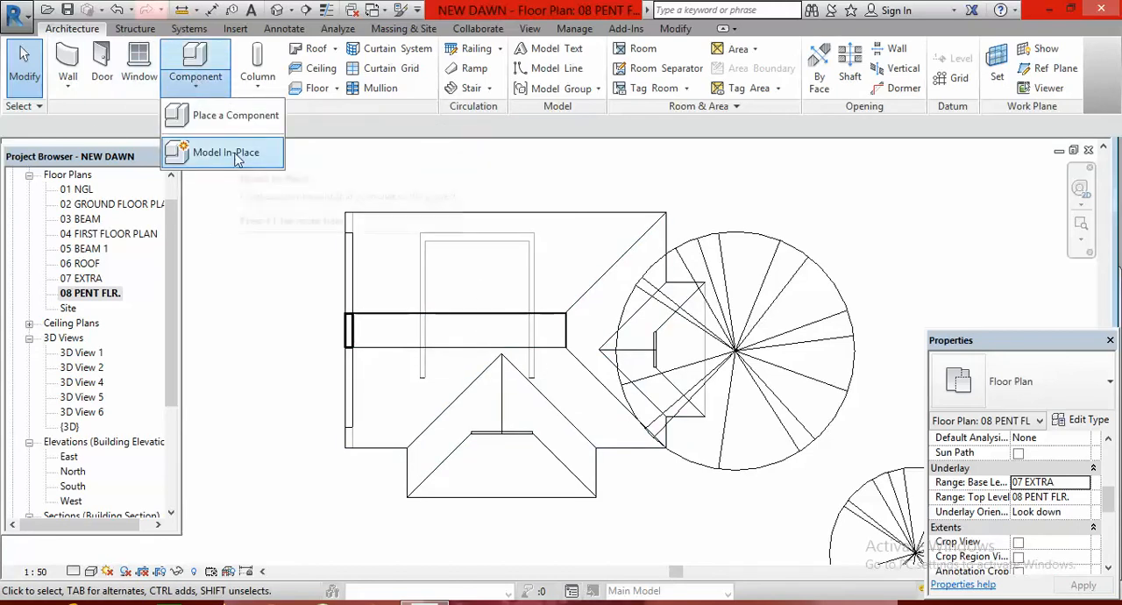
{"action": "left_click", "coordinate": [236, 154]}
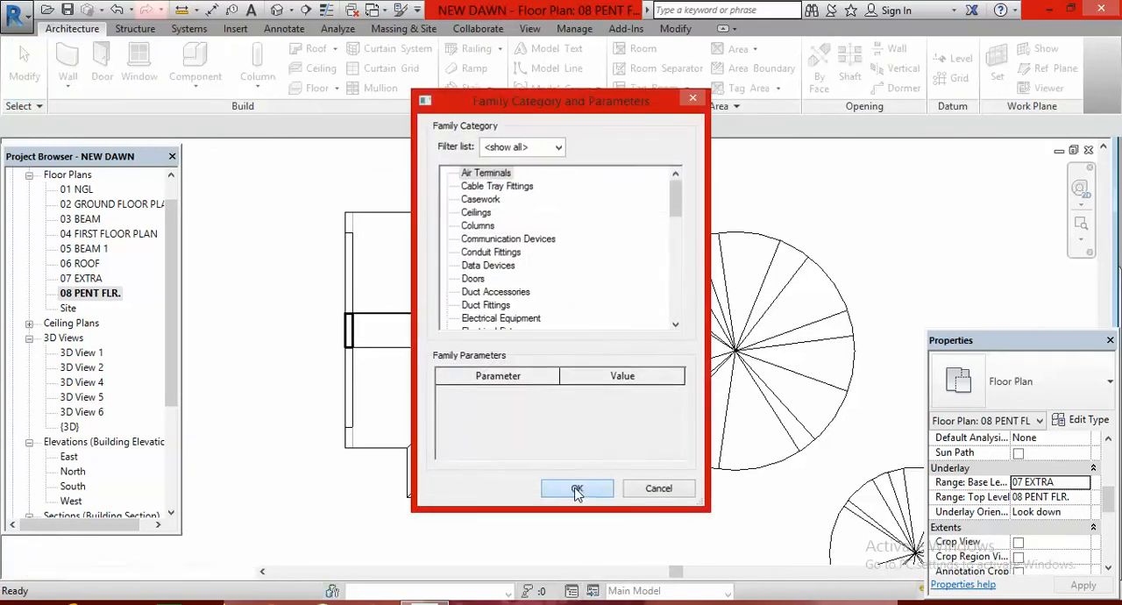
{"action": "left_click", "coordinate": [578, 487]}
{"action": "left_click", "coordinate": [566, 333]}
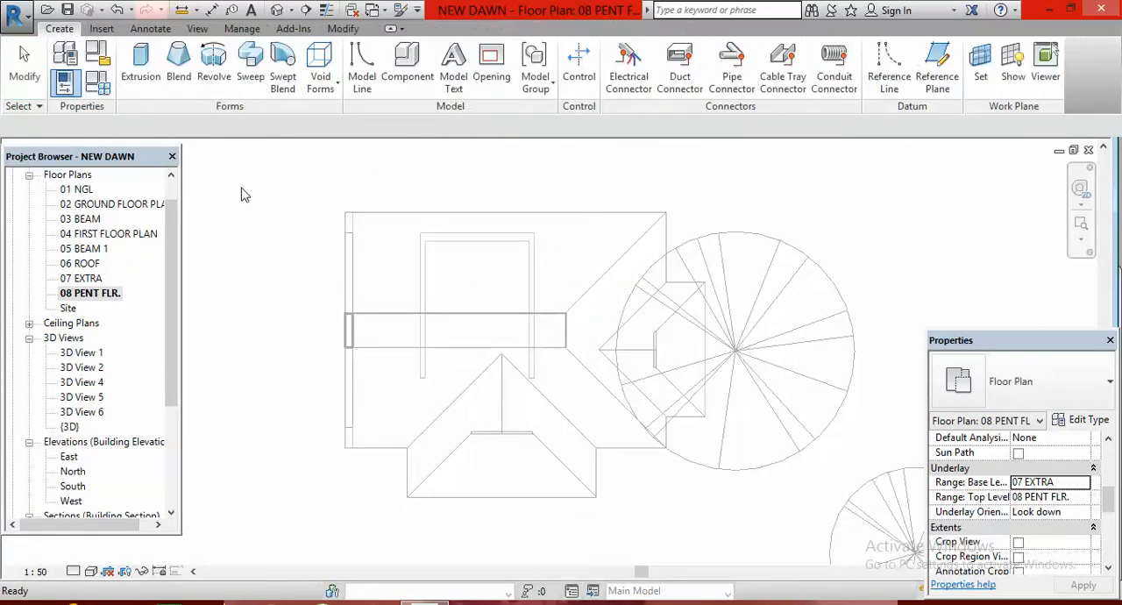
{"action": "left_click", "coordinate": [253, 70]}
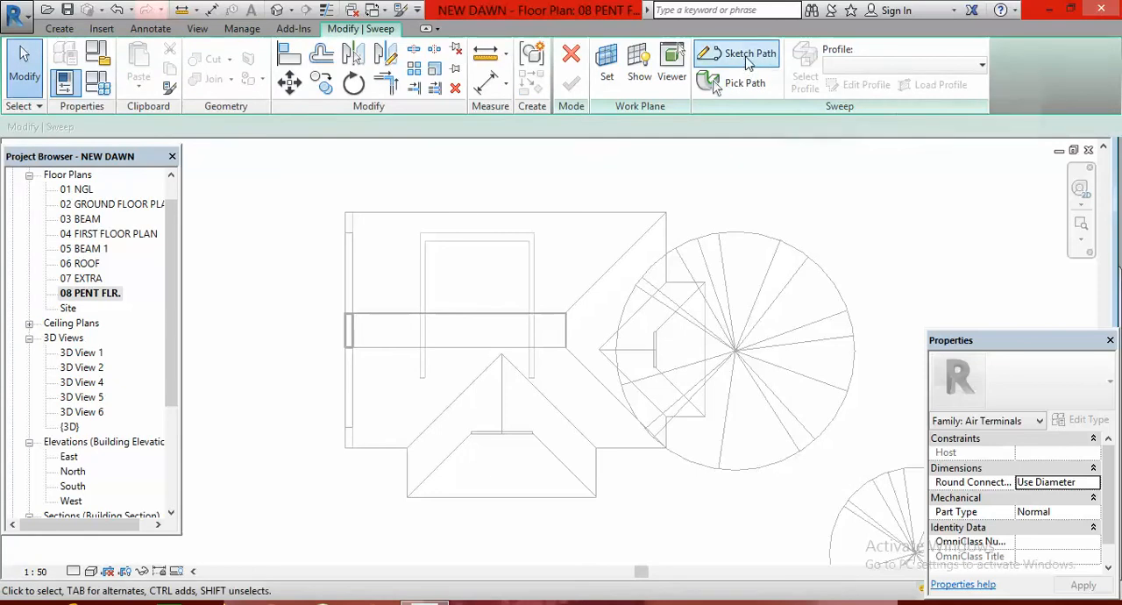
{"action": "left_click", "coordinate": [747, 56]}
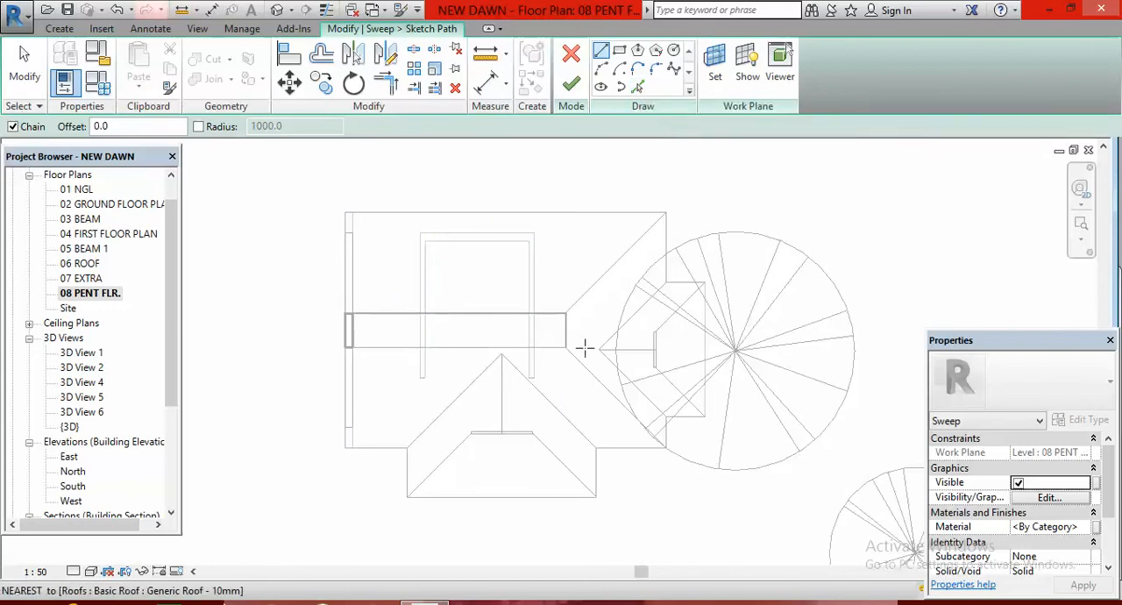
Sketch a three-sided sweep path along the penthouse walls' outer faces, each side about 3300 mm, with its open ends on the roof strip's lower edge
{"action": "scroll", "coordinate": [425, 313], "scroll_direction": "up", "scroll_amount": 3}
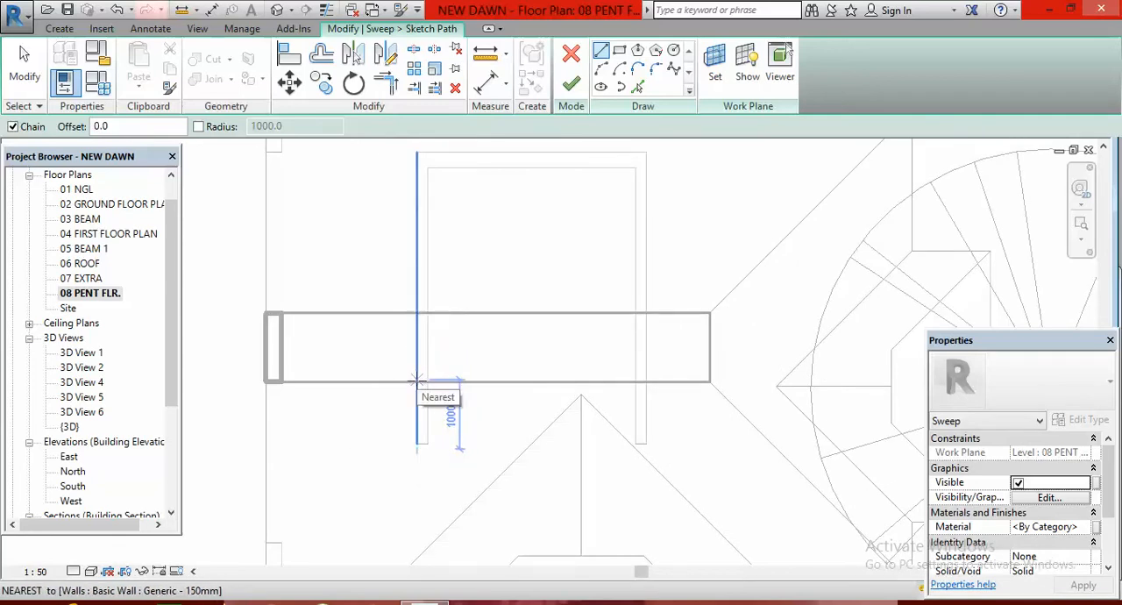
{"action": "scroll", "coordinate": [417, 380], "scroll_direction": "up", "scroll_amount": 3}
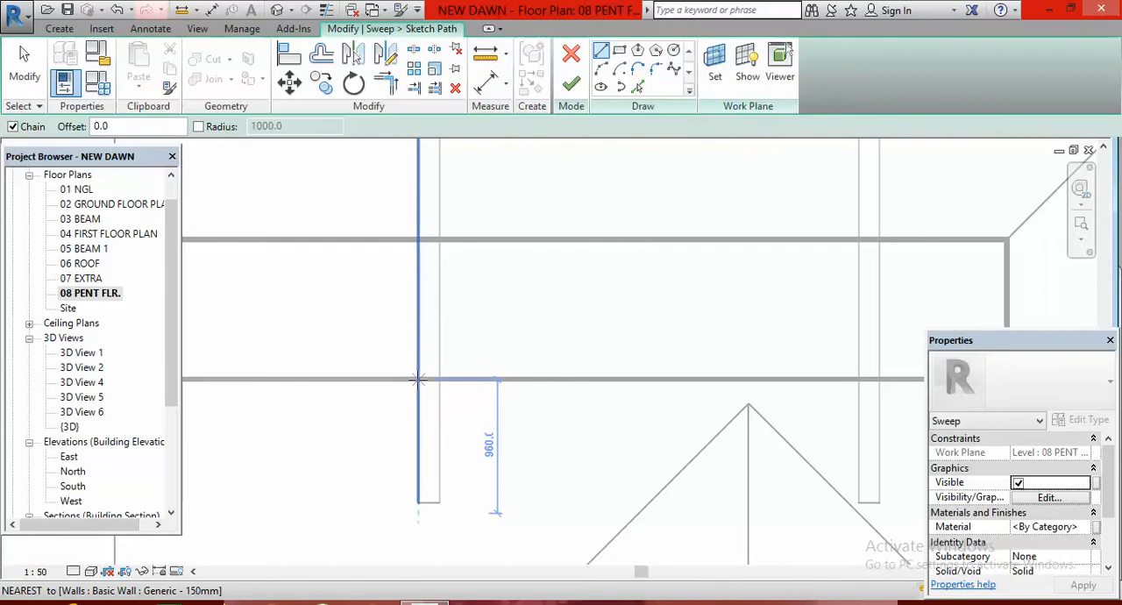
{"action": "left_click", "coordinate": [417, 379]}
{"action": "scroll", "coordinate": [473, 377], "scroll_direction": "down", "scroll_amount": 5}
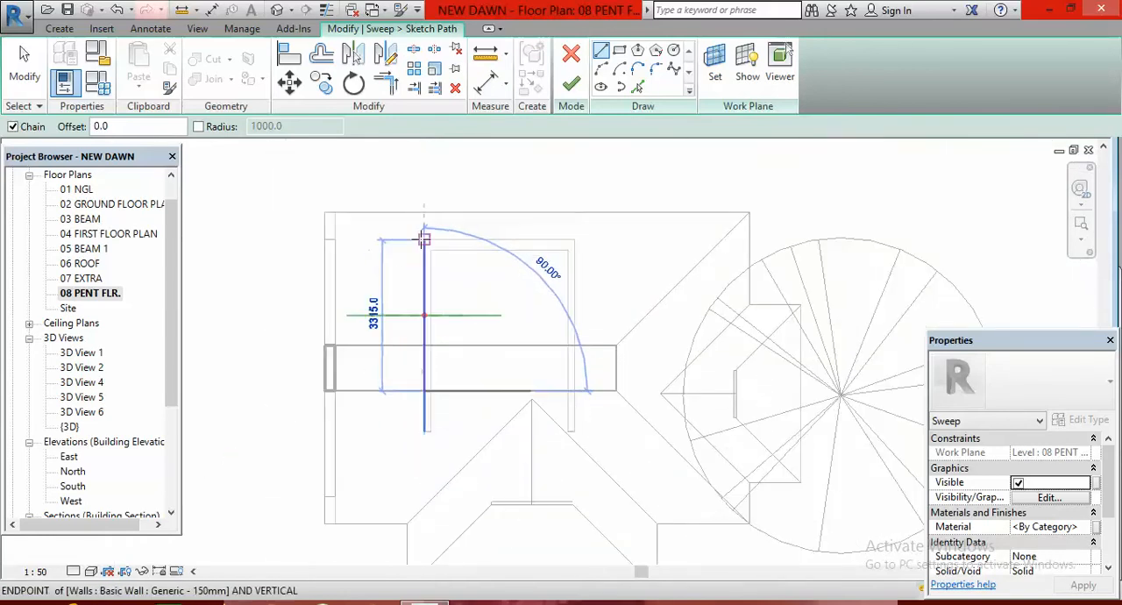
{"action": "scroll", "coordinate": [424, 238], "scroll_direction": "up", "scroll_amount": 2}
{"action": "left_click", "coordinate": [424, 238]}
{"action": "scroll", "coordinate": [425, 241], "scroll_direction": "down", "scroll_amount": 2}
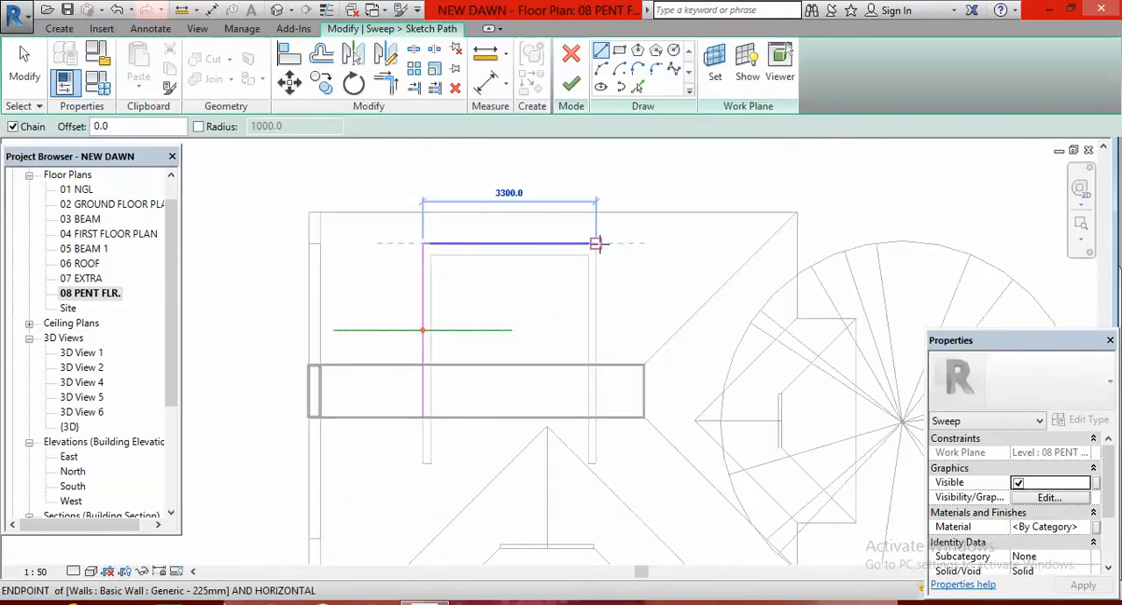
{"action": "left_click", "coordinate": [596, 243]}
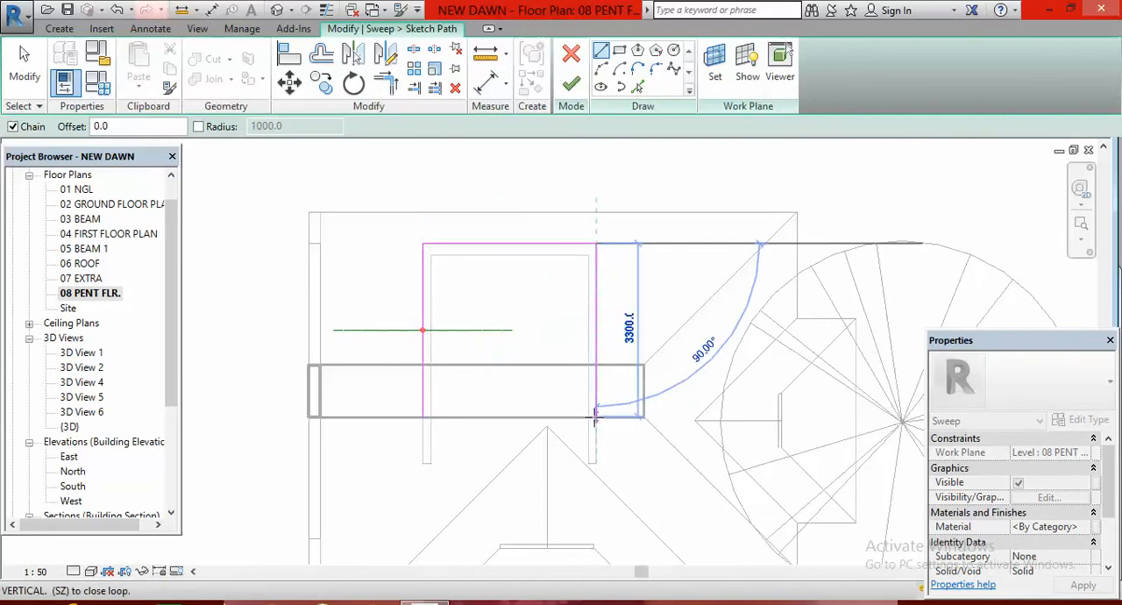
{"action": "left_click", "coordinate": [596, 416]}
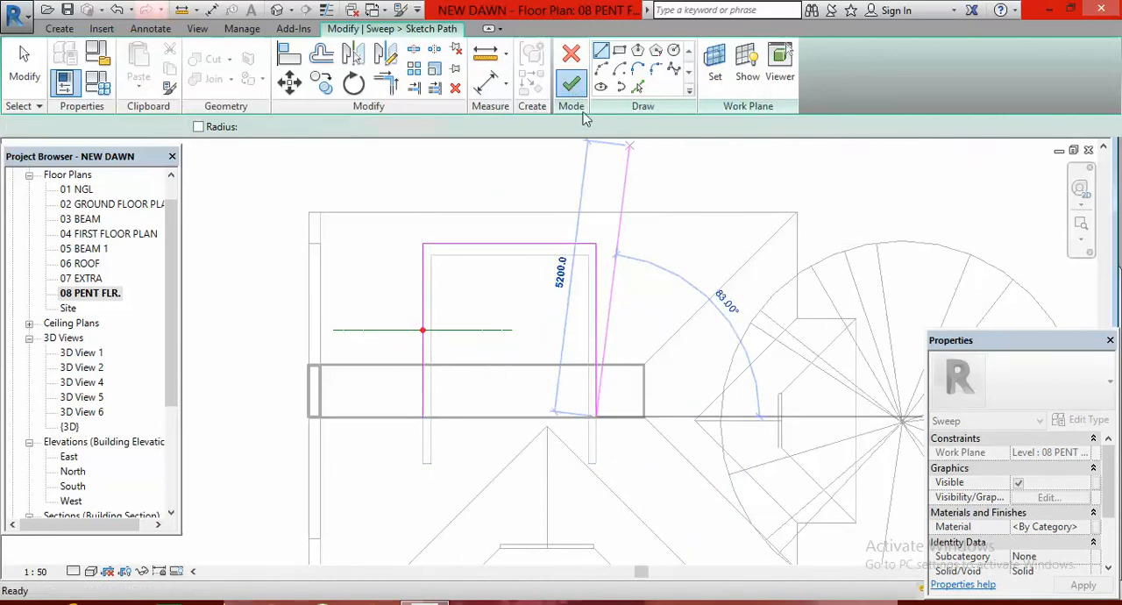
Finish the sweep path and start editing its profile in the Elevation: North view
{"action": "left_click", "coordinate": [571, 84]}
{"action": "left_click", "coordinate": [864, 85]}
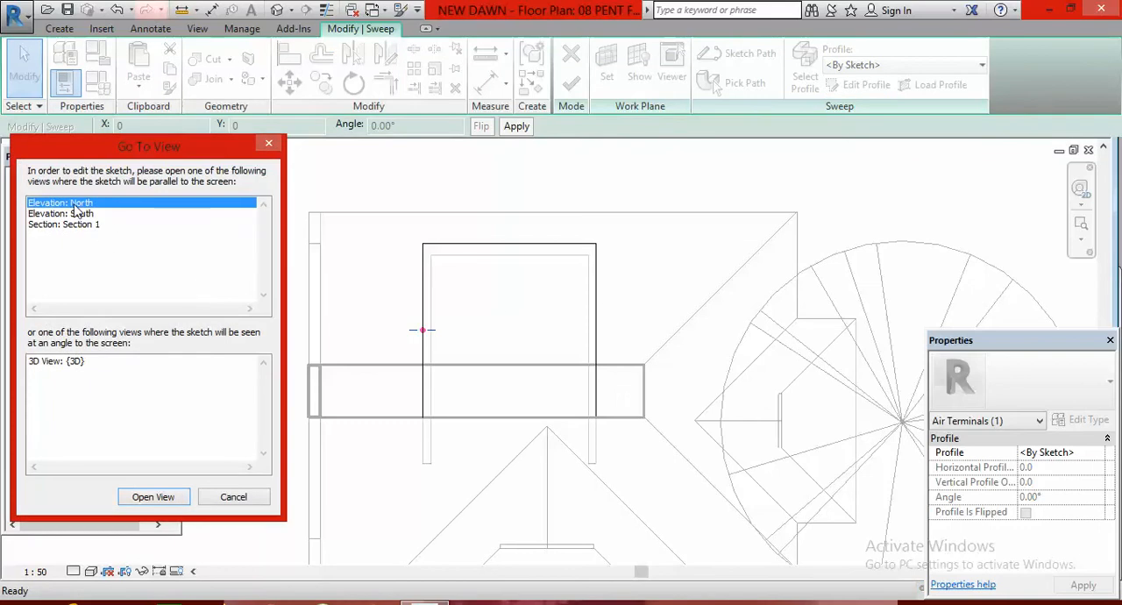
{"action": "left_click", "coordinate": [154, 497]}
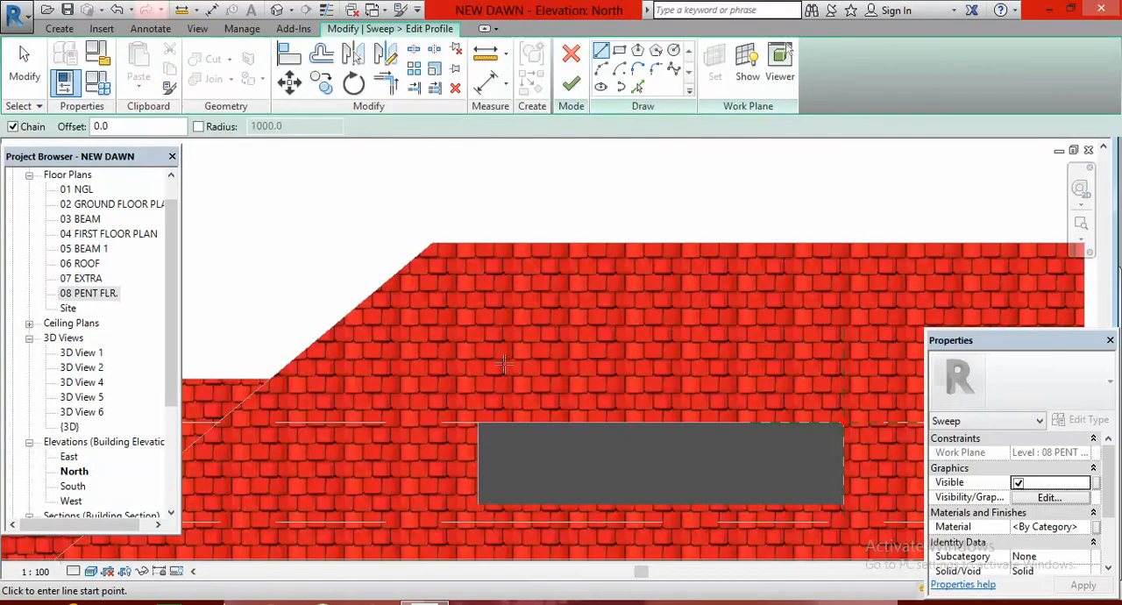
Start the profile at the wall corner on the 08 PENT FLR. level with a 450 mm line upward and a 450 mm line outward
{"action": "scroll", "coordinate": [395, 250], "scroll_direction": "down", "scroll_amount": 3}
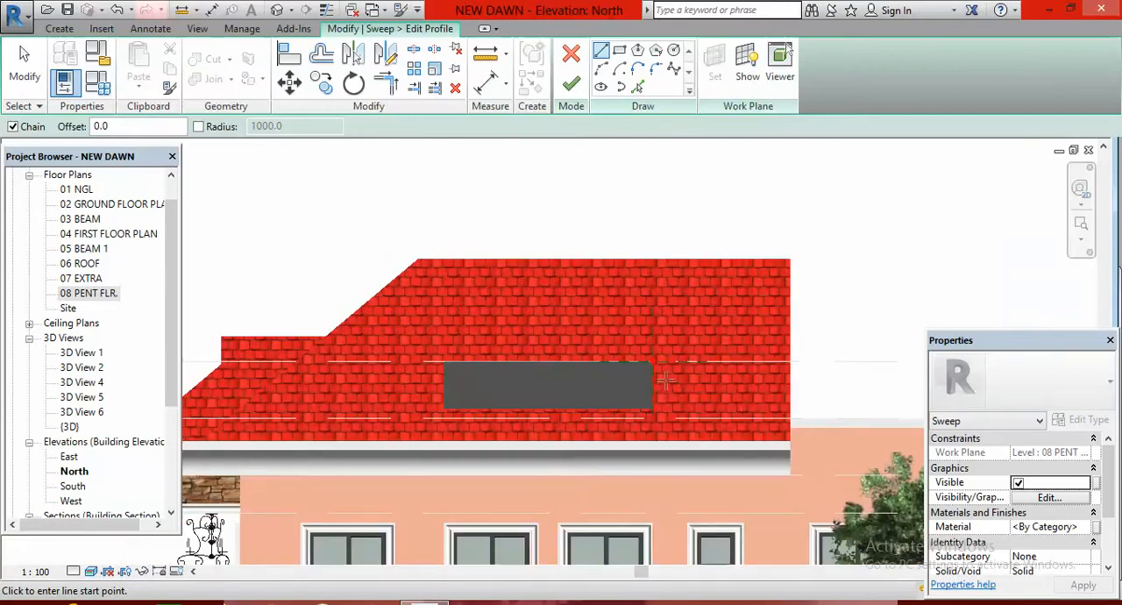
{"action": "scroll", "coordinate": [651, 355], "scroll_direction": "up", "scroll_amount": 2}
{"action": "scroll", "coordinate": [651, 355], "scroll_direction": "up", "scroll_amount": 2}
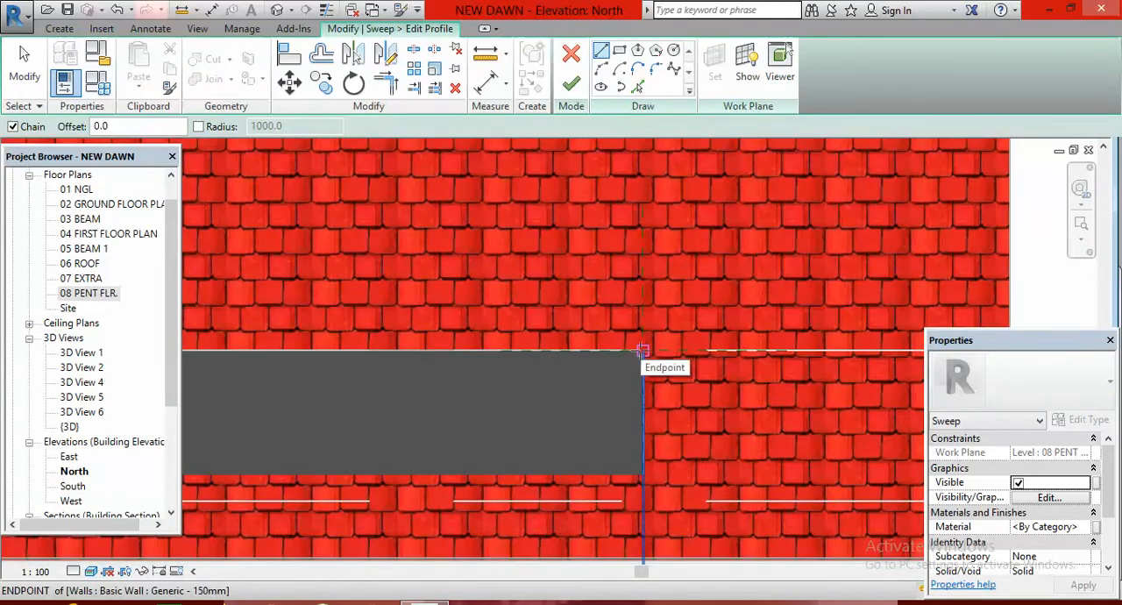
{"action": "left_click", "coordinate": [641, 350]}
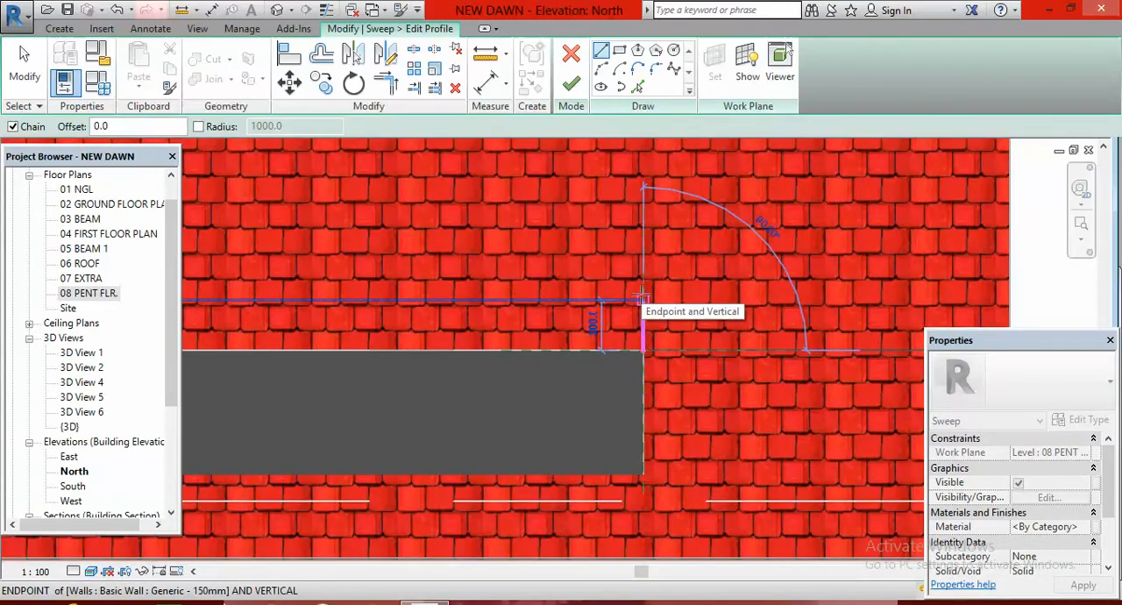
{"action": "type", "text": "450"}
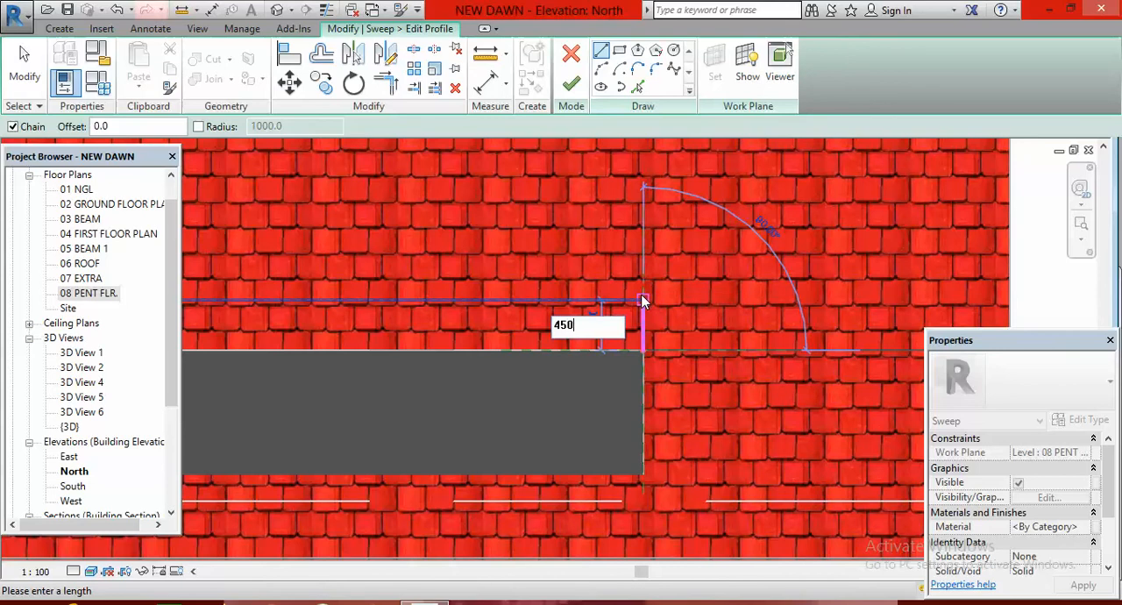
{"action": "key", "text": "Return"}
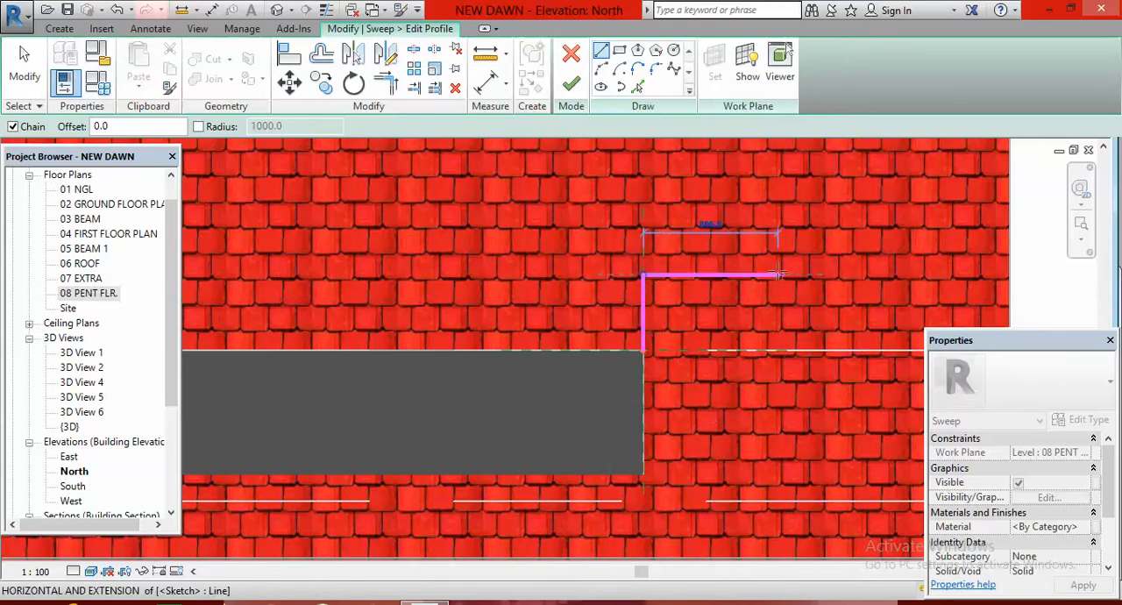
{"action": "type", "text": "450"}
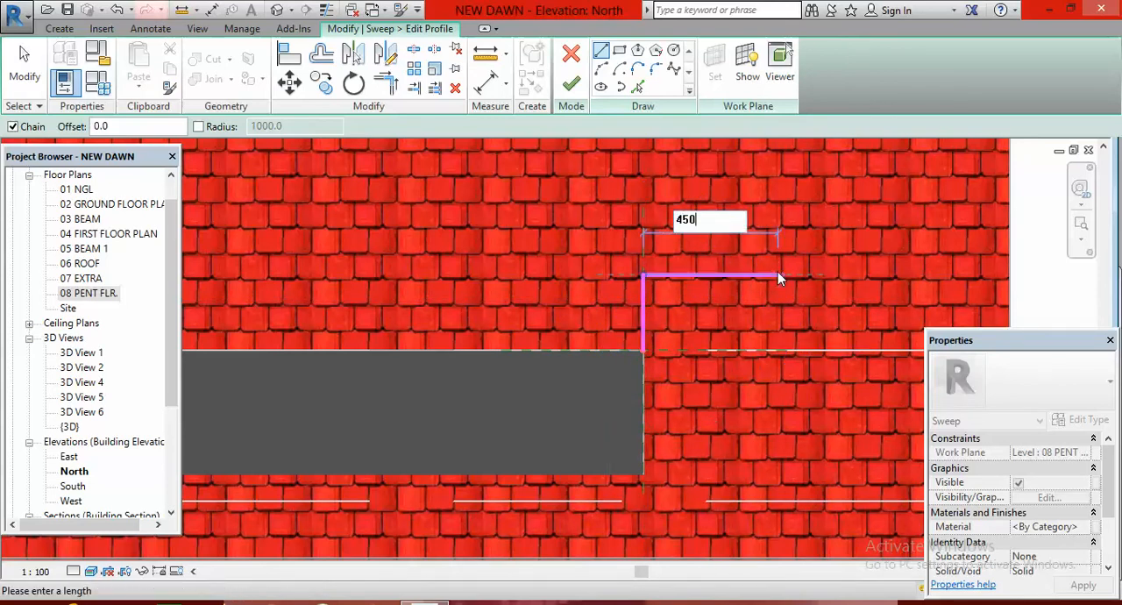
{"action": "key", "text": "Return"}
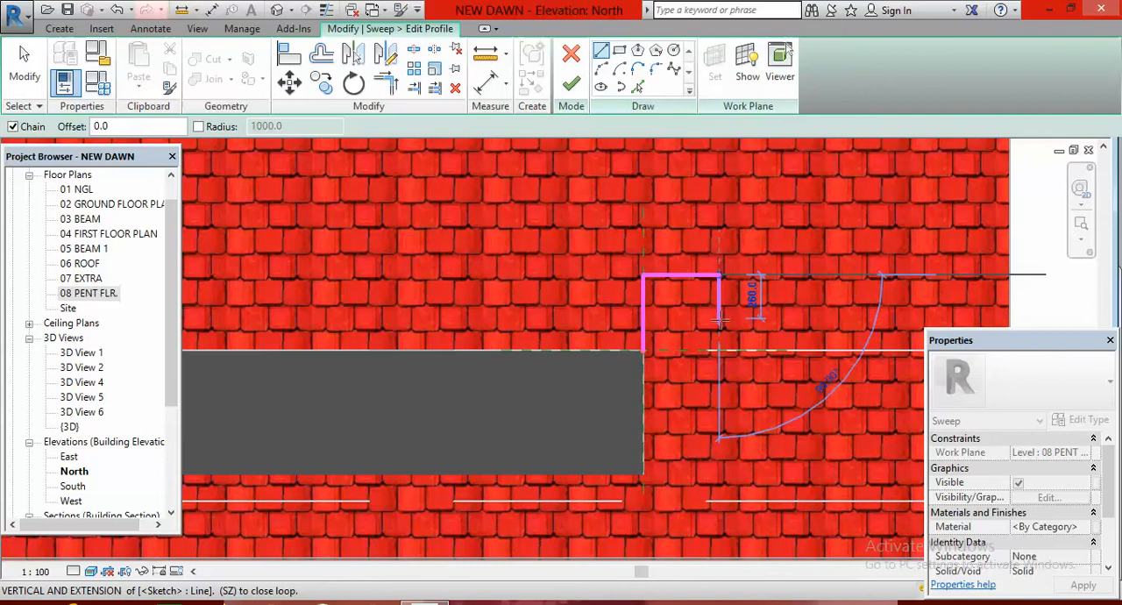
Continue the profile from the outer end with a stepped lip of 50 mm down, 50 mm inward and 50 mm down, ending the line chain
{"action": "type", "text": "50"}
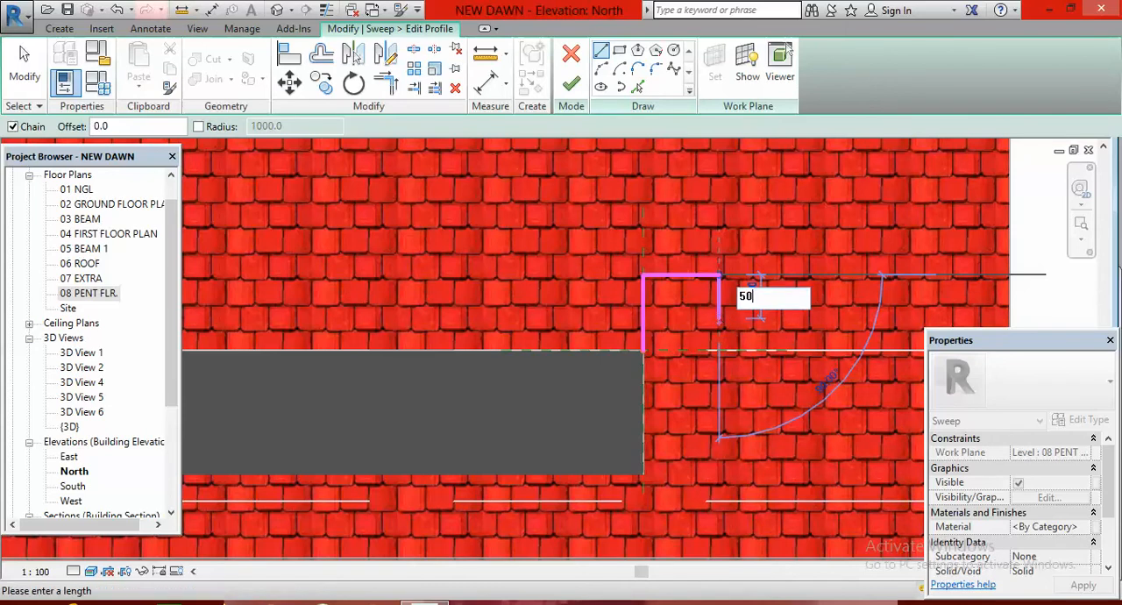
{"action": "key", "text": "Return"}
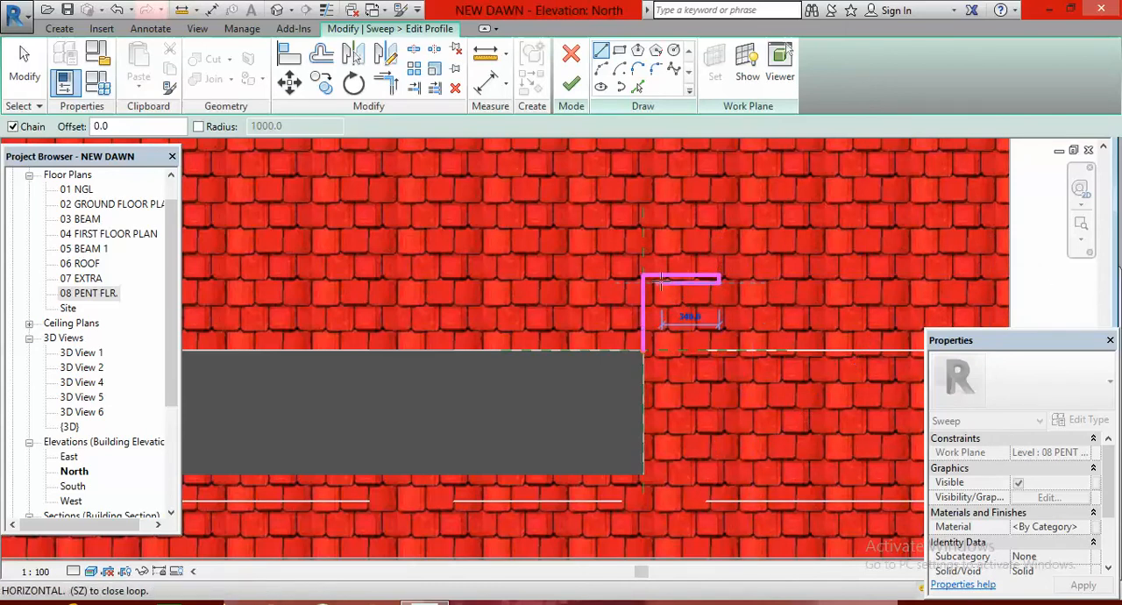
{"action": "type", "text": "50"}
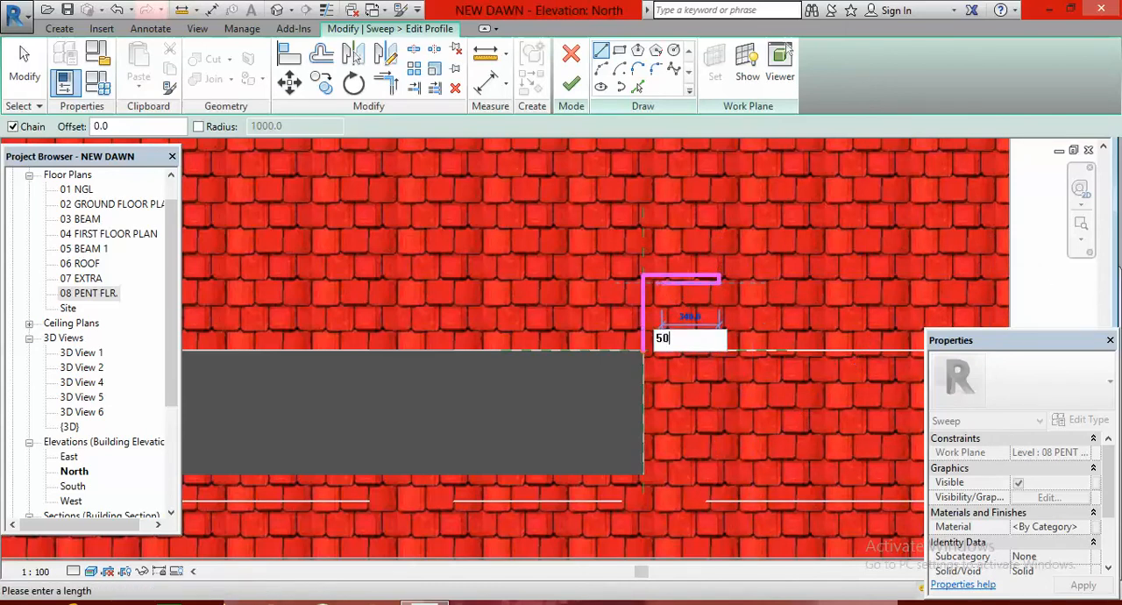
{"action": "key", "text": "Return"}
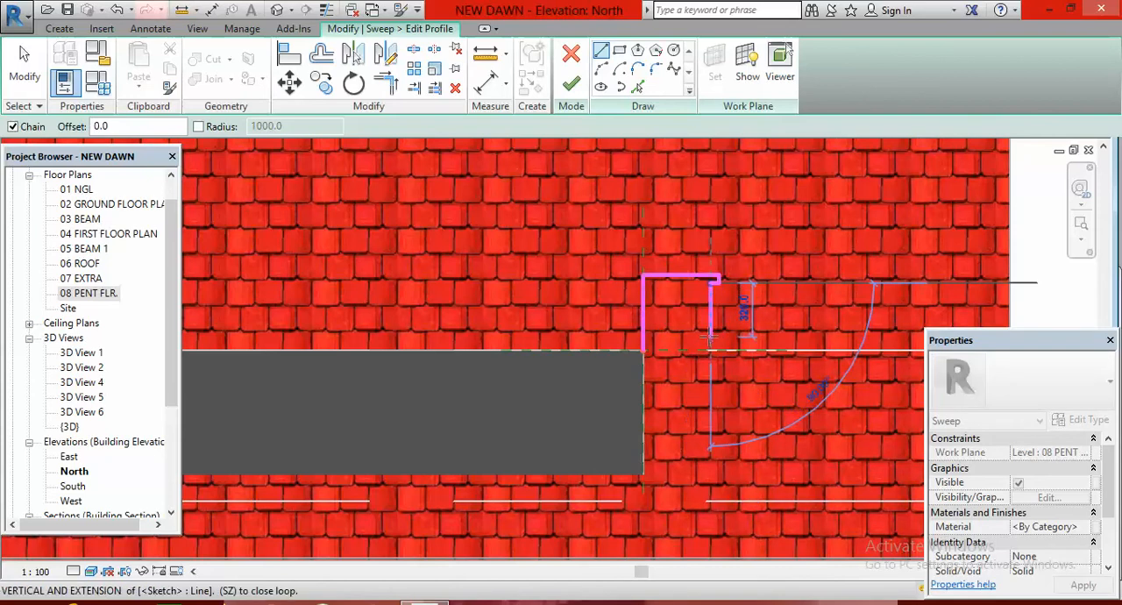
{"action": "type", "text": "50"}
{"action": "key", "text": "Return"}
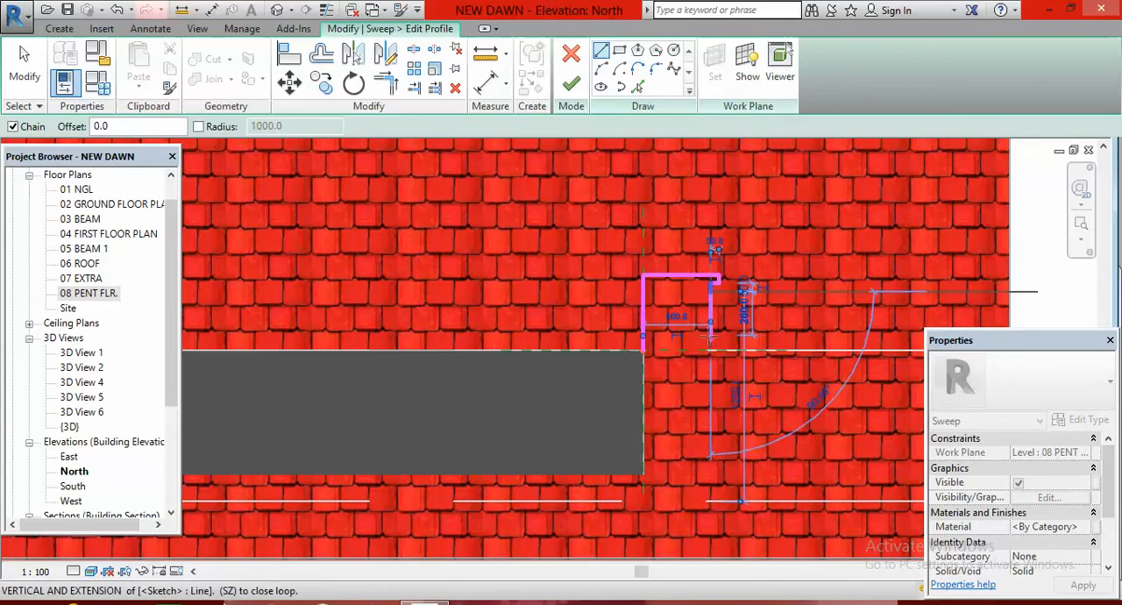
{"action": "key", "text": "Escape"}
{"action": "key", "text": "Escape"}
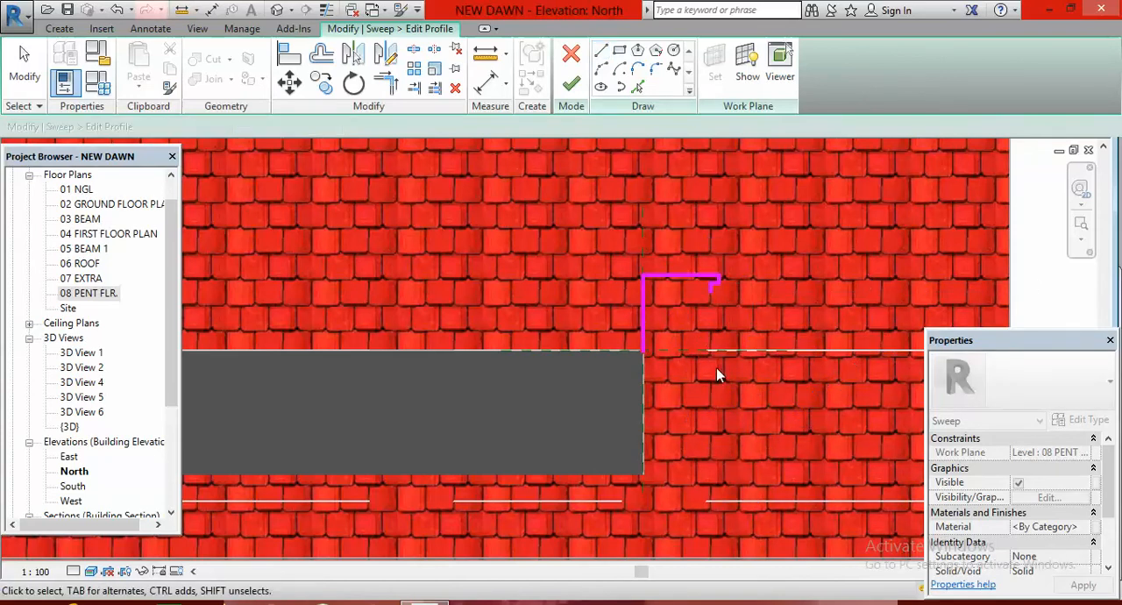
Draw the lower step from the profile's starting corner with lines 50 mm outward, 50 mm up and 50 mm outward
{"action": "left_click", "coordinate": [600, 50]}
{"action": "left_click", "coordinate": [644, 351]}
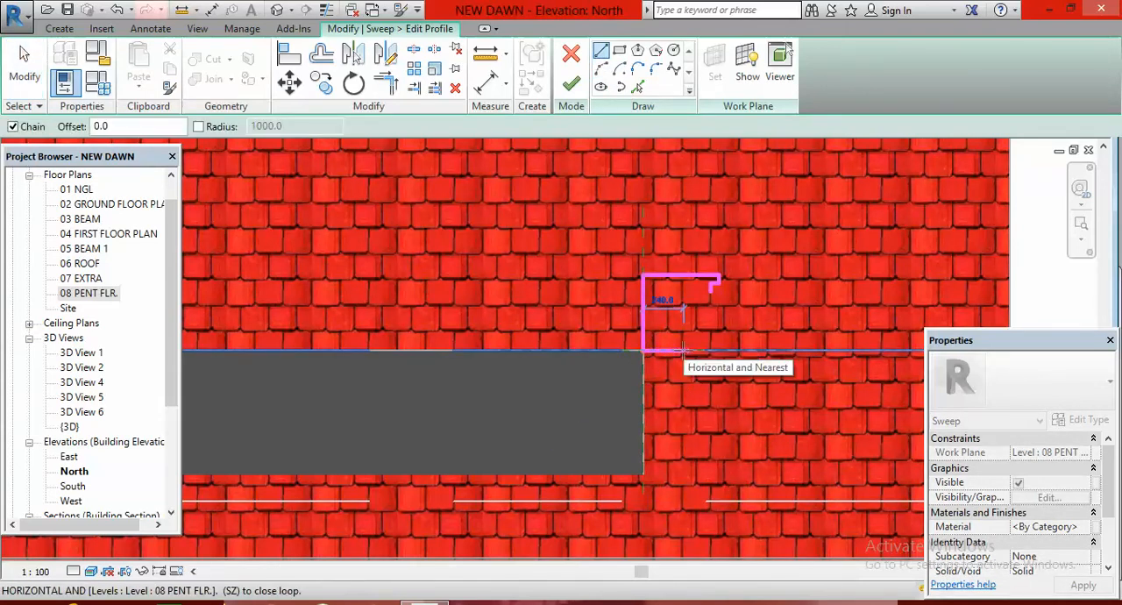
{"action": "type", "text": "50"}
{"action": "key", "text": "Return"}
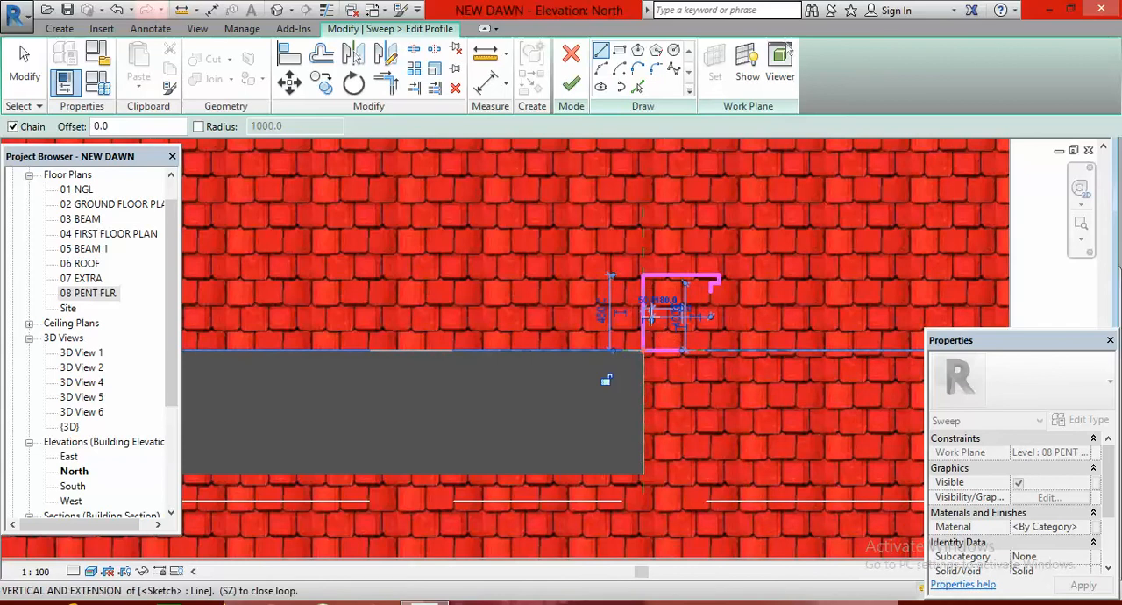
{"action": "type", "text": "5"}
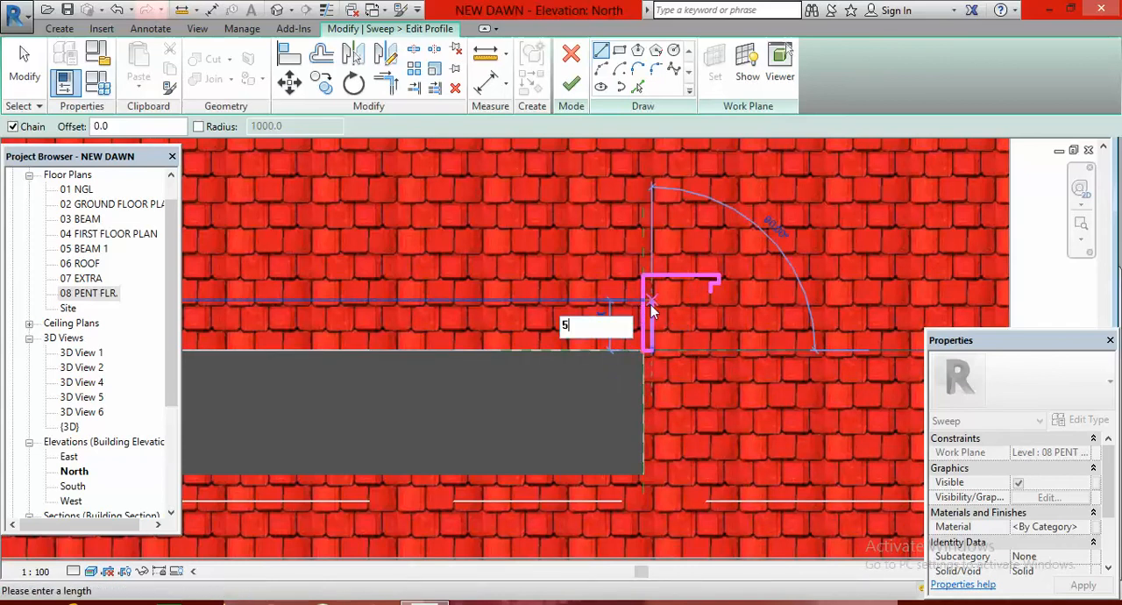
{"action": "type", "text": "0"}
{"action": "key", "text": "Return"}
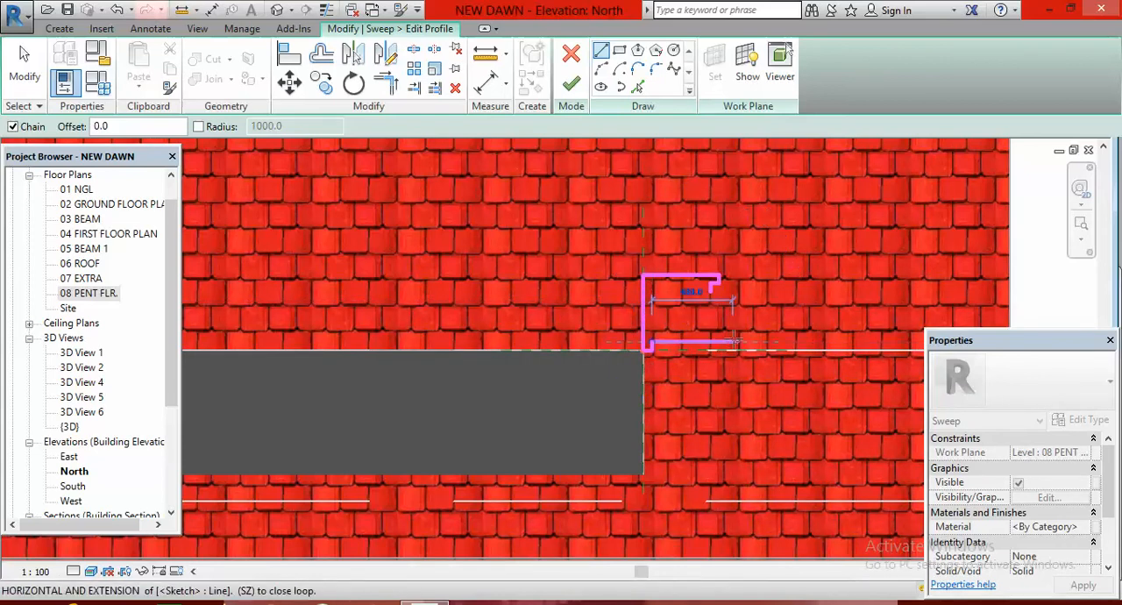
{"action": "type", "text": "5"}
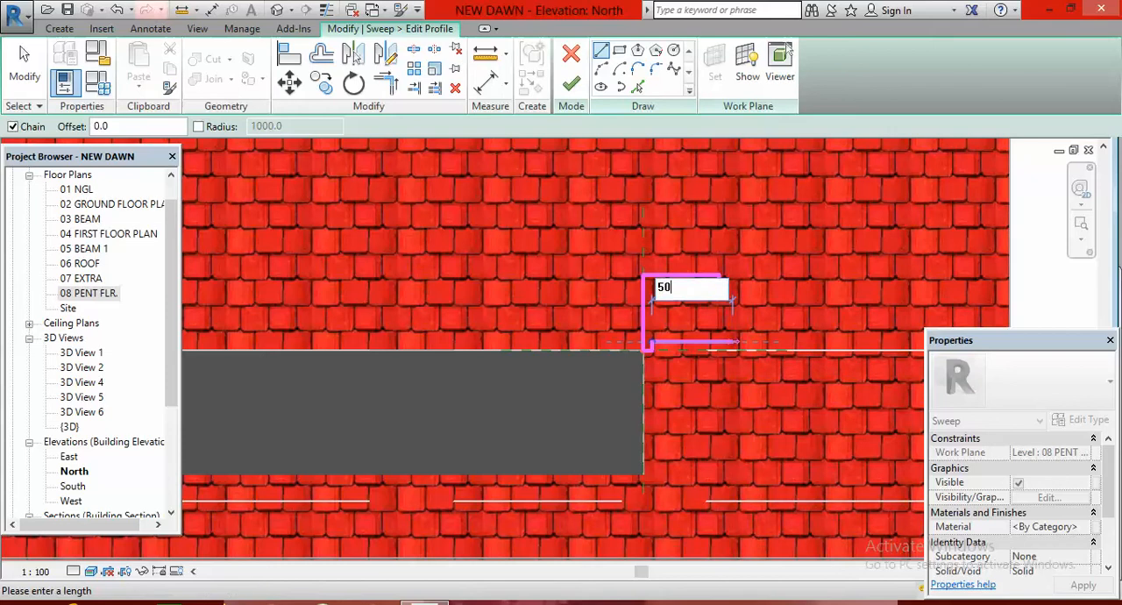
{"action": "type", "text": "0"}
{"action": "key", "text": "Return"}
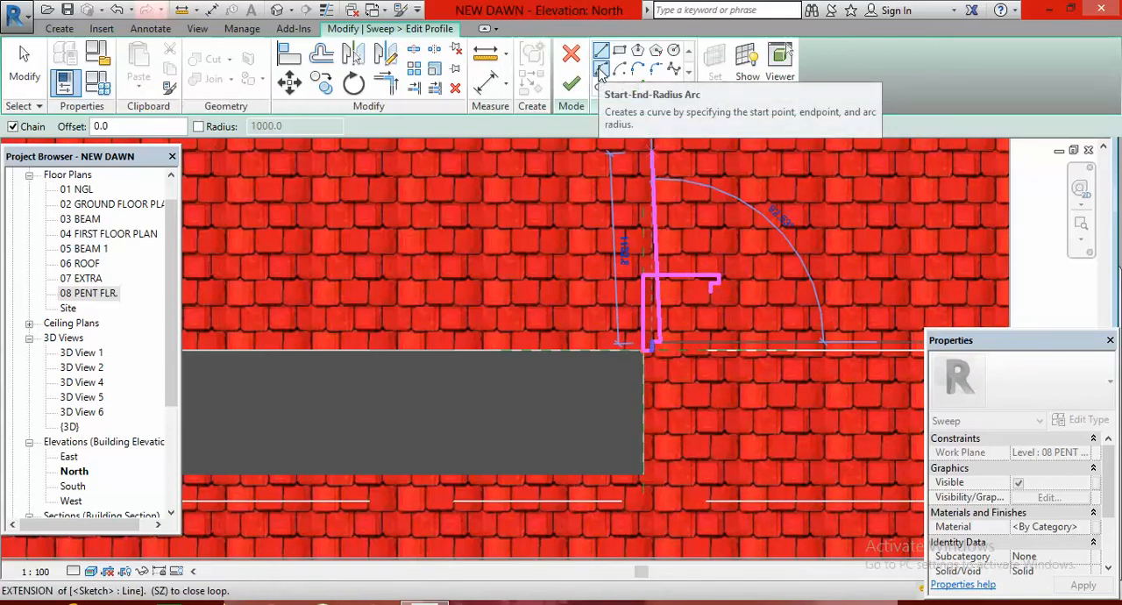
Connect the lower step to the upper lip with a concave start-end-radius arc
{"action": "left_click", "coordinate": [600, 70]}
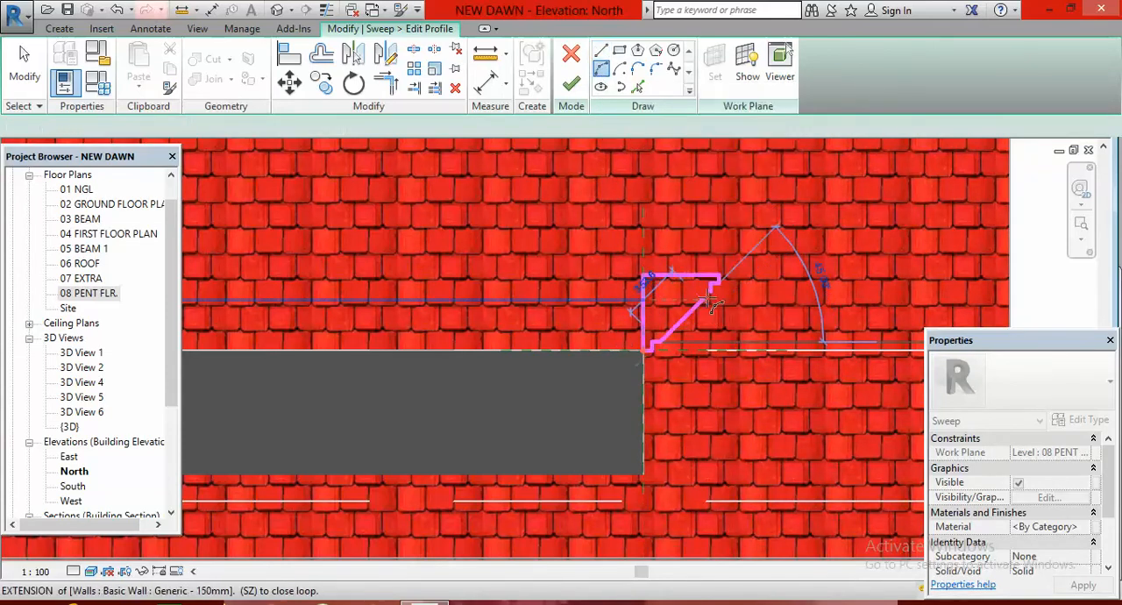
{"action": "left_click", "coordinate": [713, 292]}
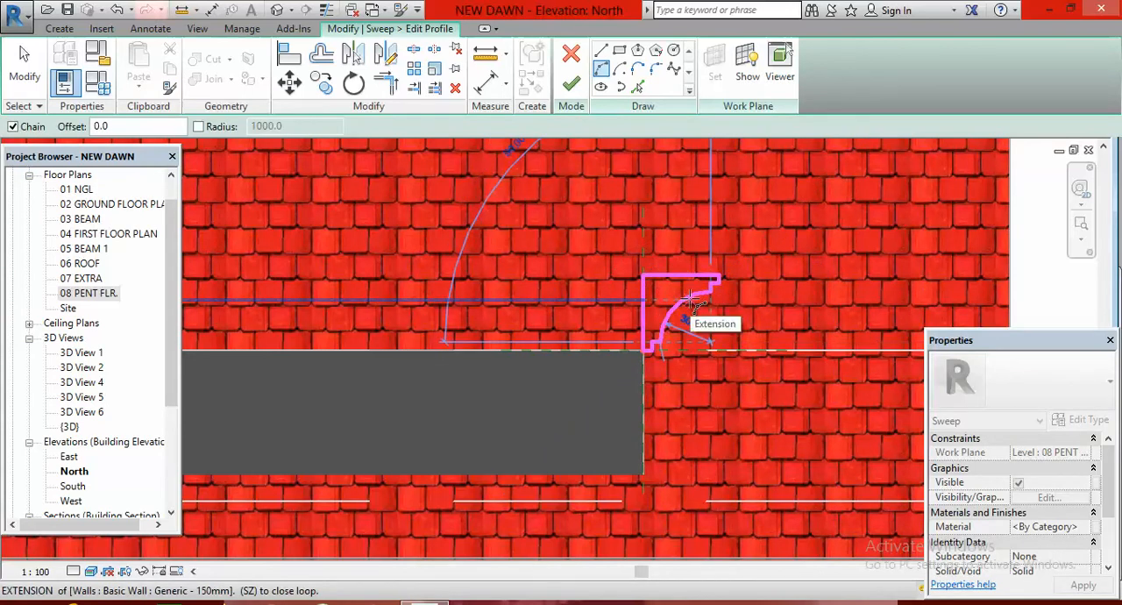
{"action": "left_click", "coordinate": [692, 302]}
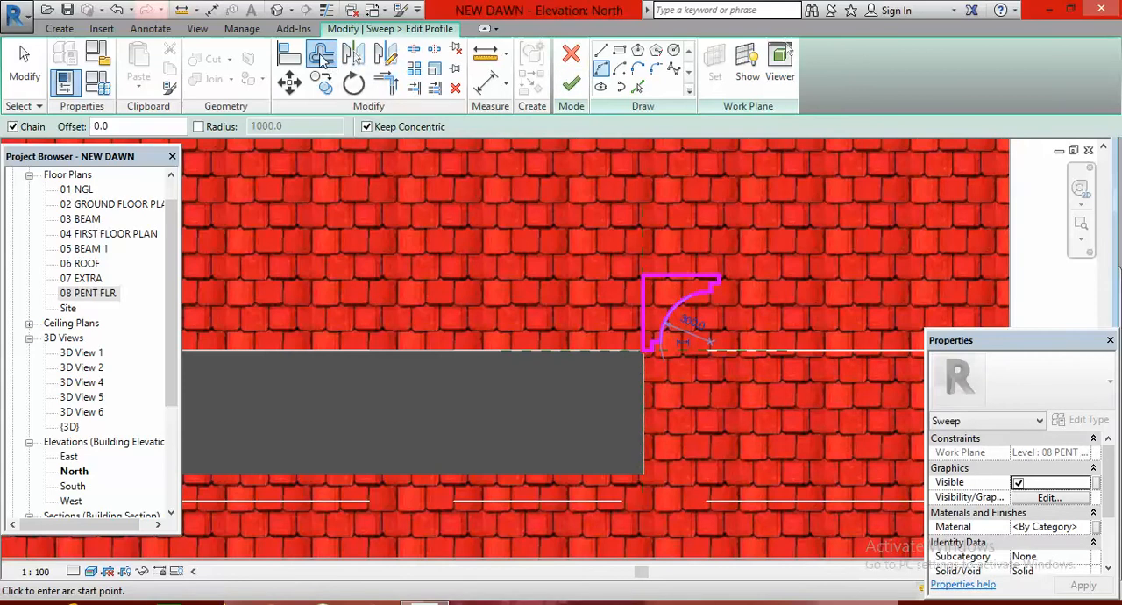
Offset a copy of the profile's vertical line 150 mm inward and trim it to a corner with the short bottom line
{"action": "left_click", "coordinate": [322, 55]}
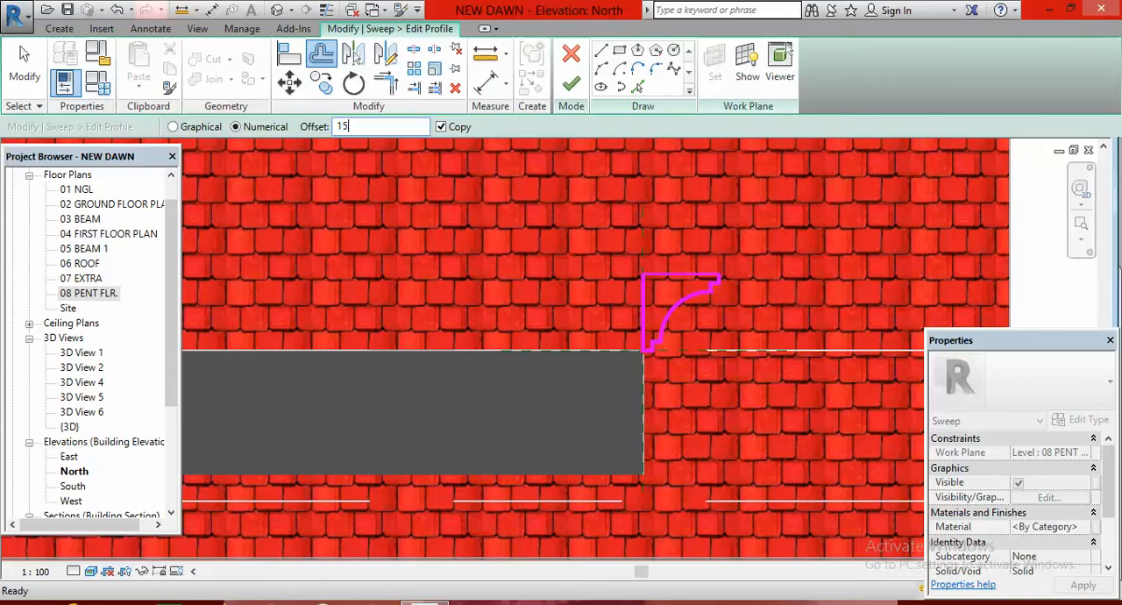
{"action": "left_click", "coordinate": [638, 320]}
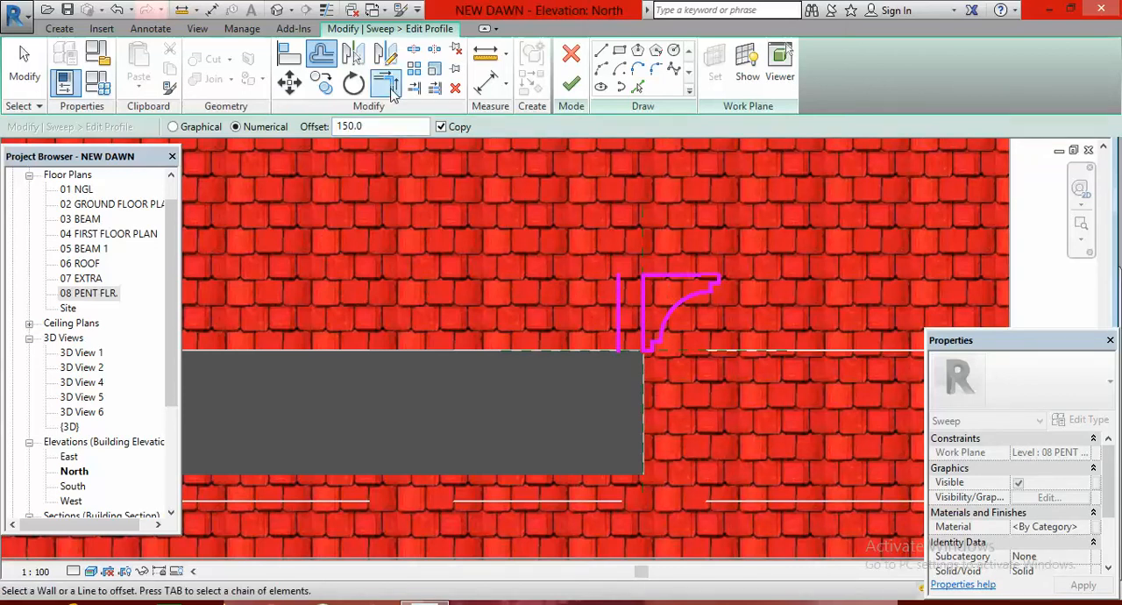
{"action": "left_click", "coordinate": [387, 88]}
{"action": "left_click", "coordinate": [620, 323]}
{"action": "left_click", "coordinate": [646, 352]}
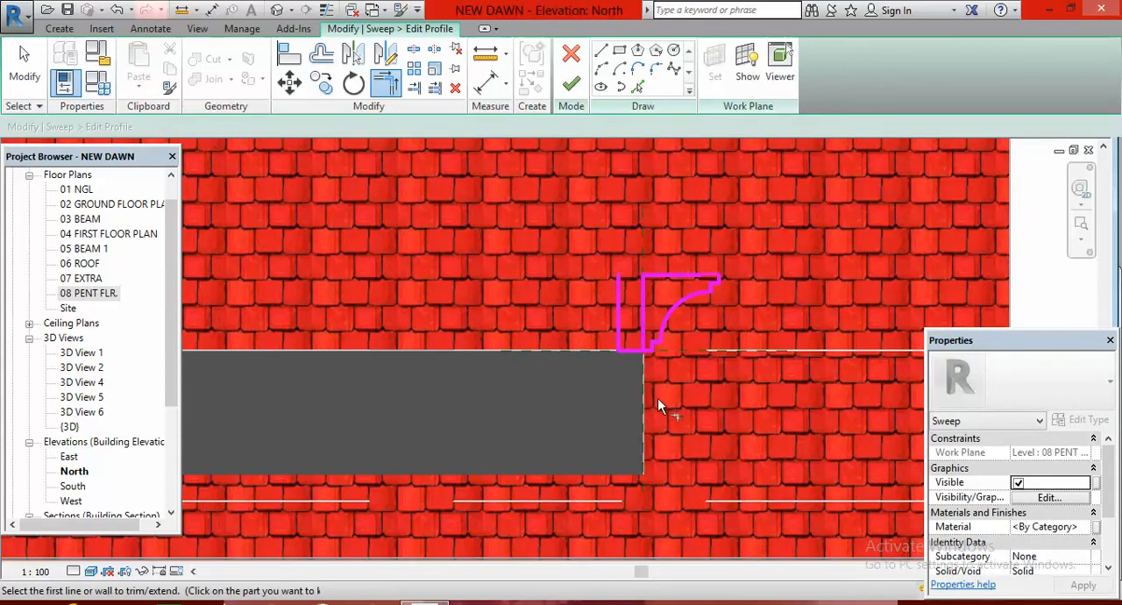
Offset a copy of the profile's short bottom line 225 mm upward and delete the stray copies
{"action": "left_click", "coordinate": [323, 57]}
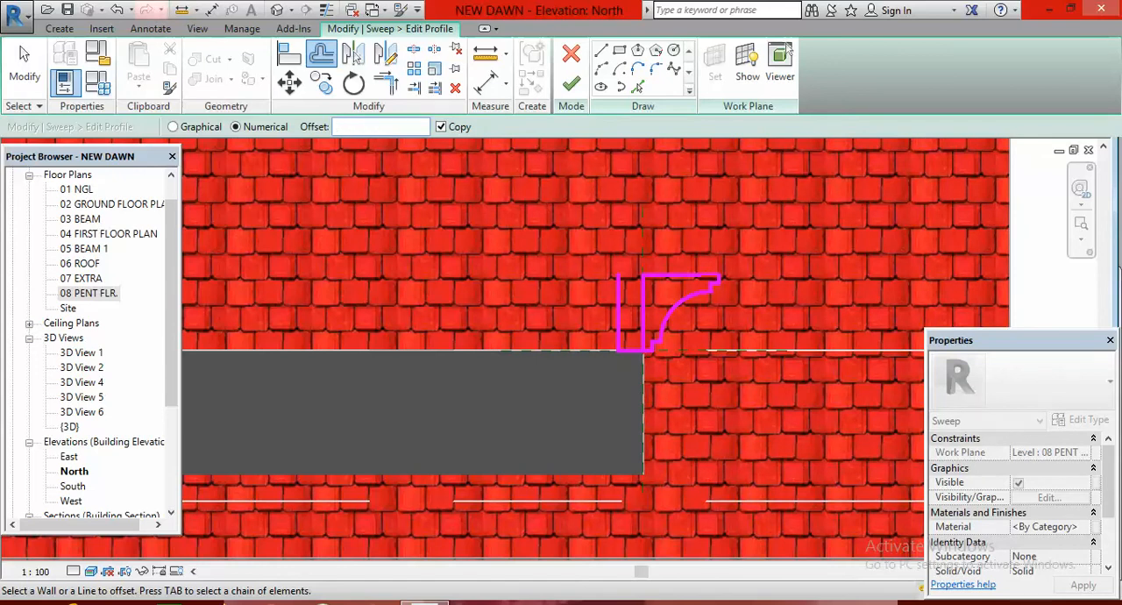
{"action": "left_click", "coordinate": [630, 347]}
{"action": "type", "text": "225"}
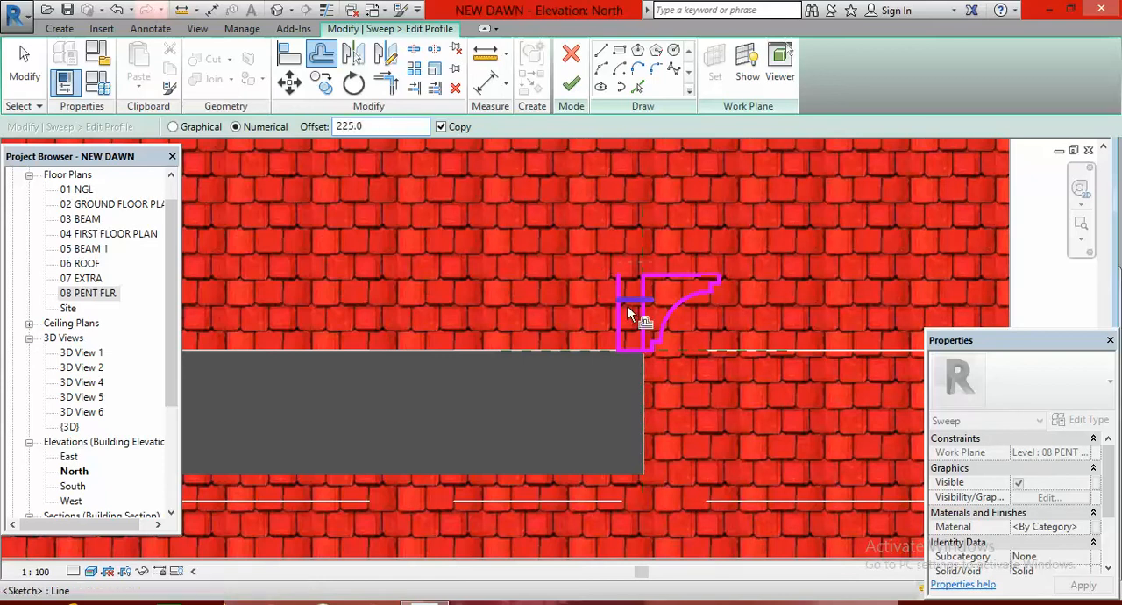
{"action": "left_click", "coordinate": [645, 353]}
{"action": "key", "text": "Escape"}
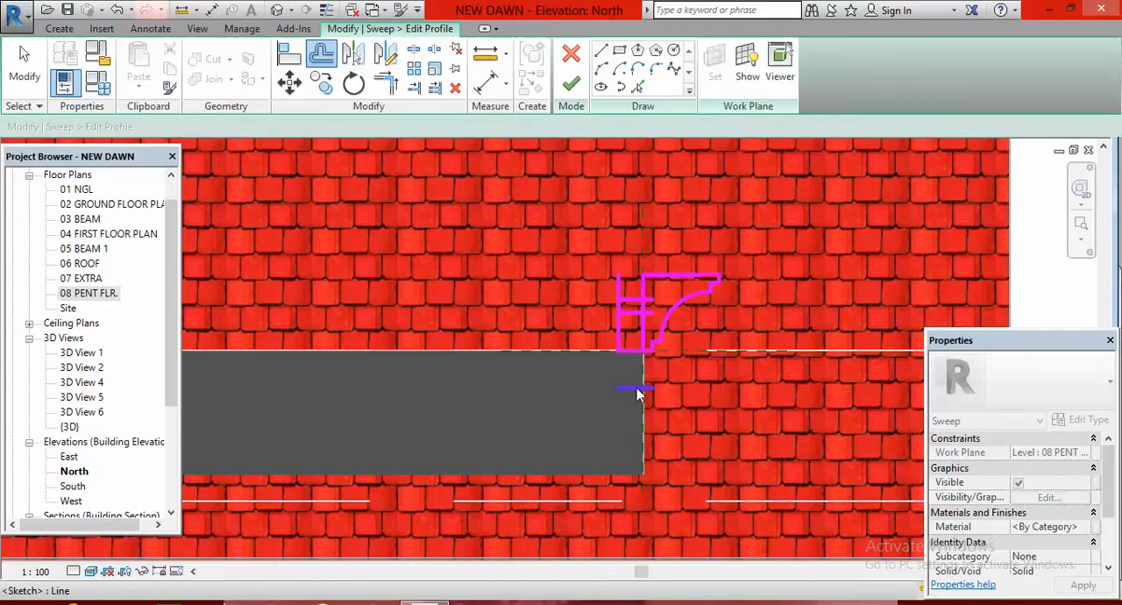
{"action": "left_click", "coordinate": [637, 388]}
{"action": "key", "text": "Delete"}
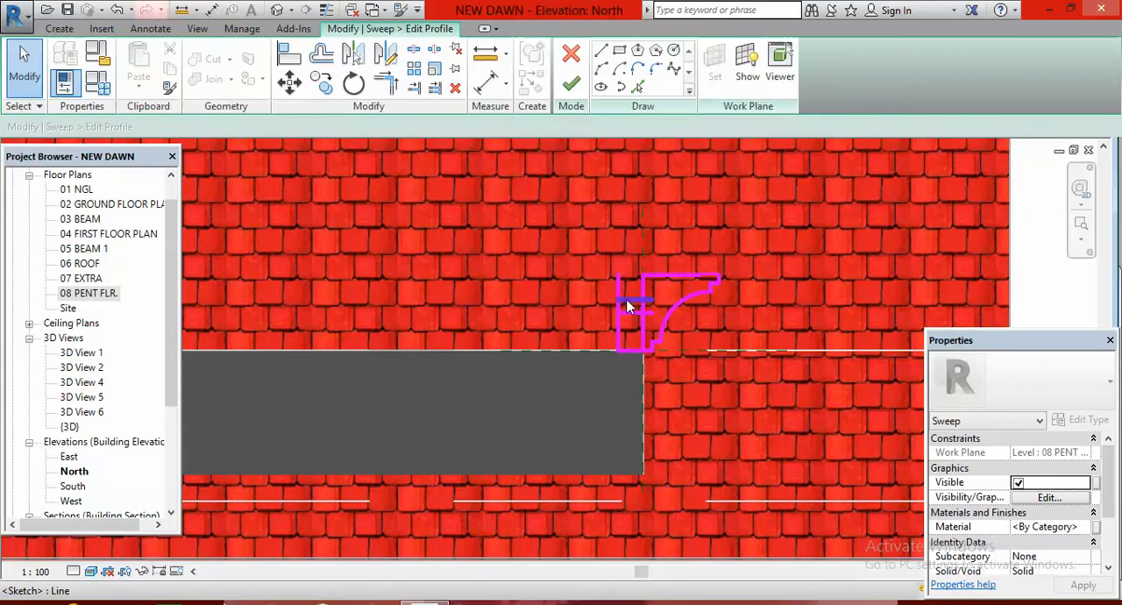
Trim the offset horizontal line to corners with the profile's two vertical lines to form a step
{"action": "left_click", "coordinate": [383, 85]}
{"action": "left_click", "coordinate": [626, 313]}
{"action": "left_click", "coordinate": [640, 323]}
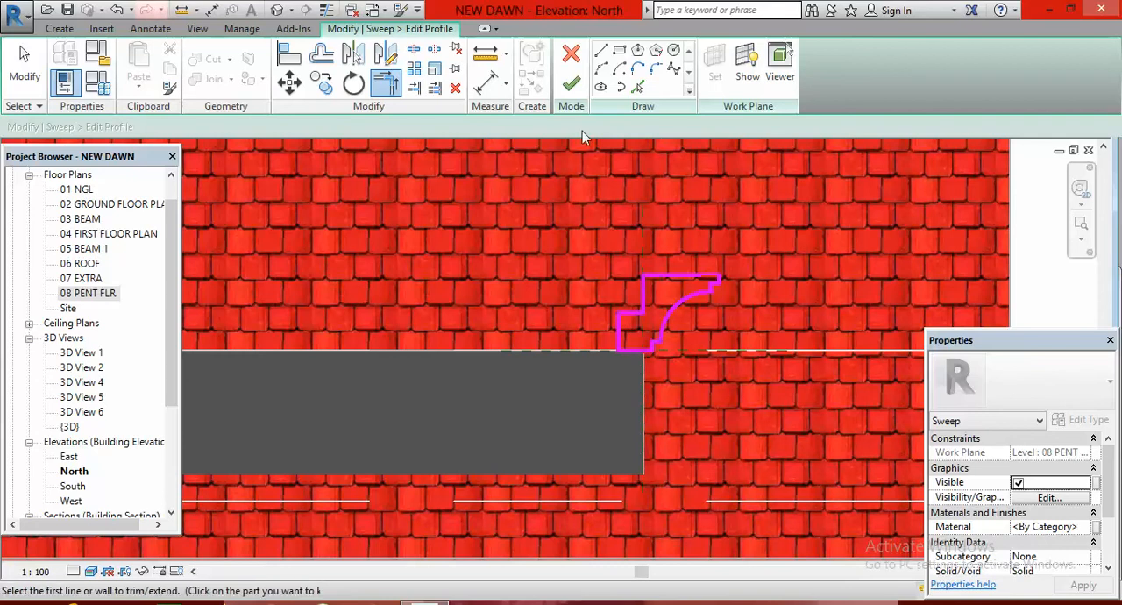
Draw a start-end-radius arc from the step's inner corner to the outer end of the profile's top line, bulging upward
{"action": "left_click", "coordinate": [602, 74]}
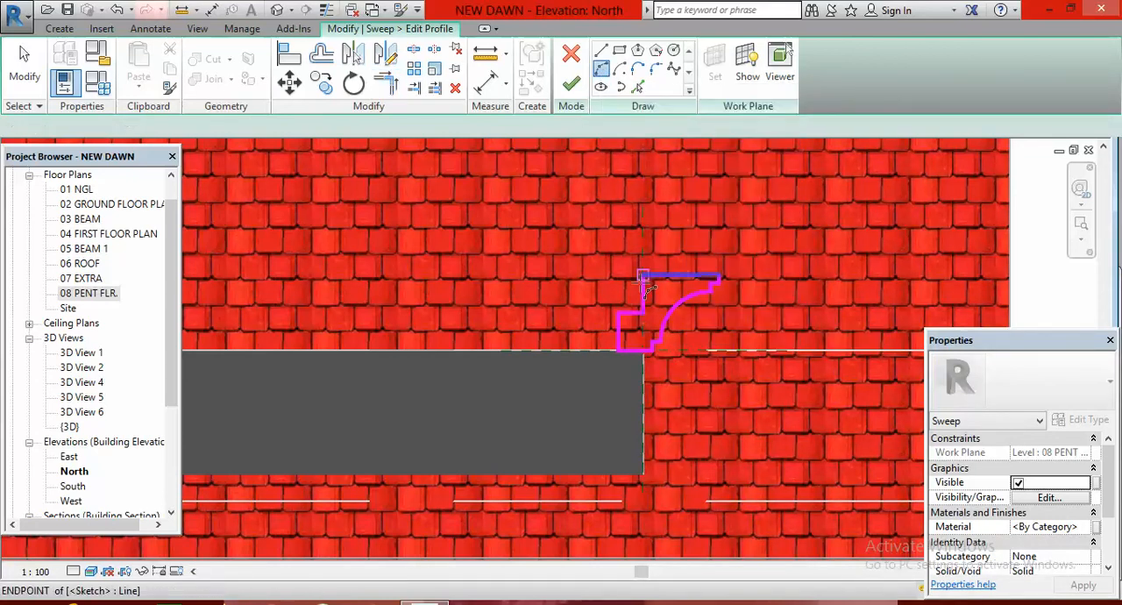
{"action": "left_click", "coordinate": [643, 312]}
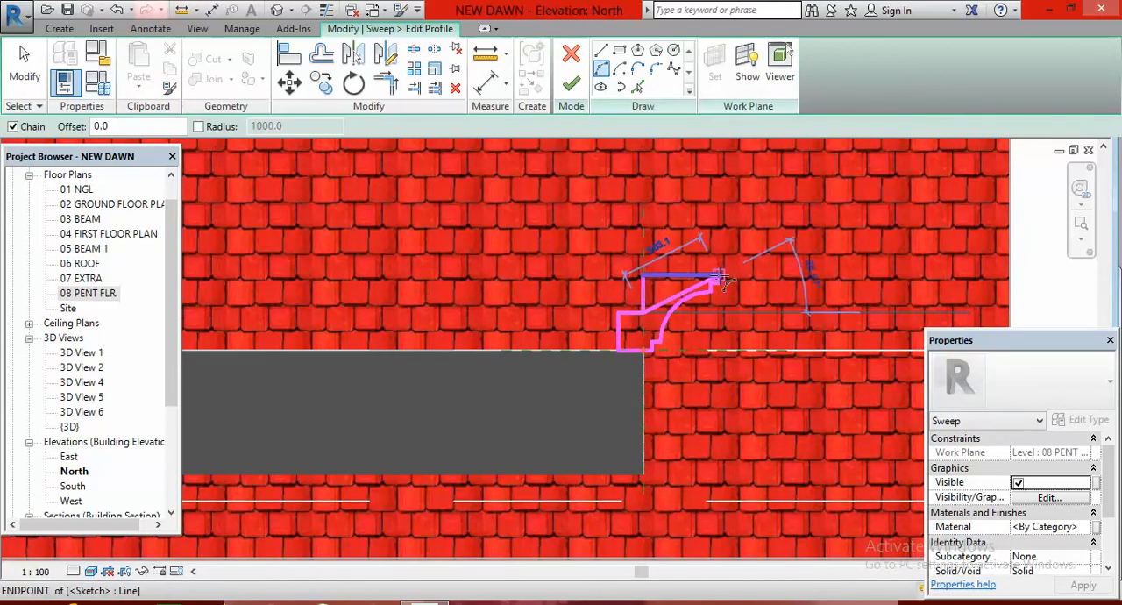
{"action": "left_click", "coordinate": [720, 279]}
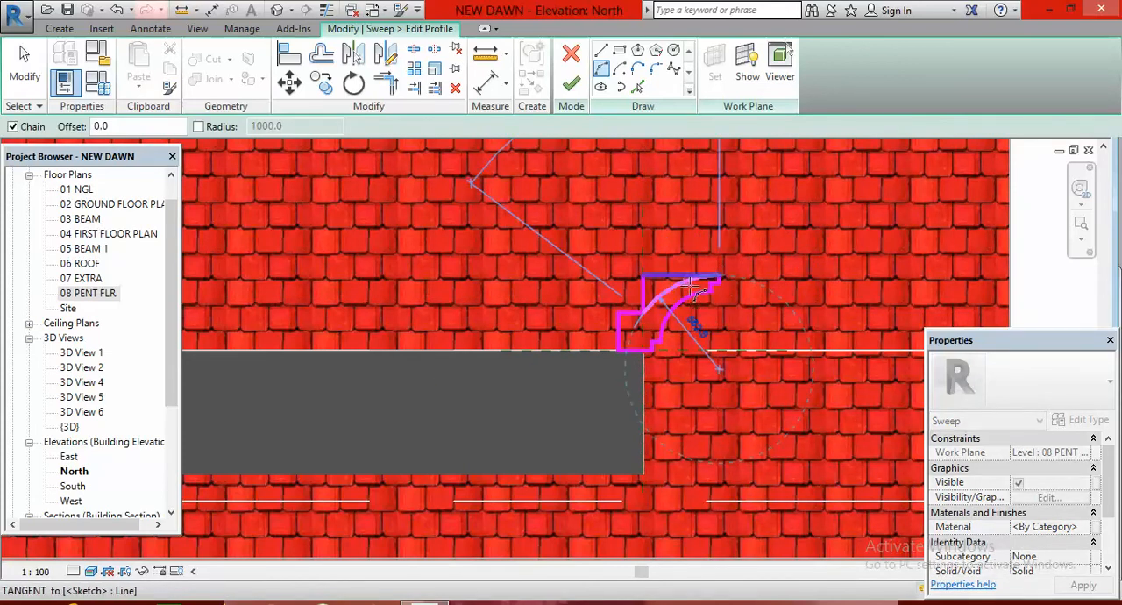
{"action": "left_click", "coordinate": [698, 291]}
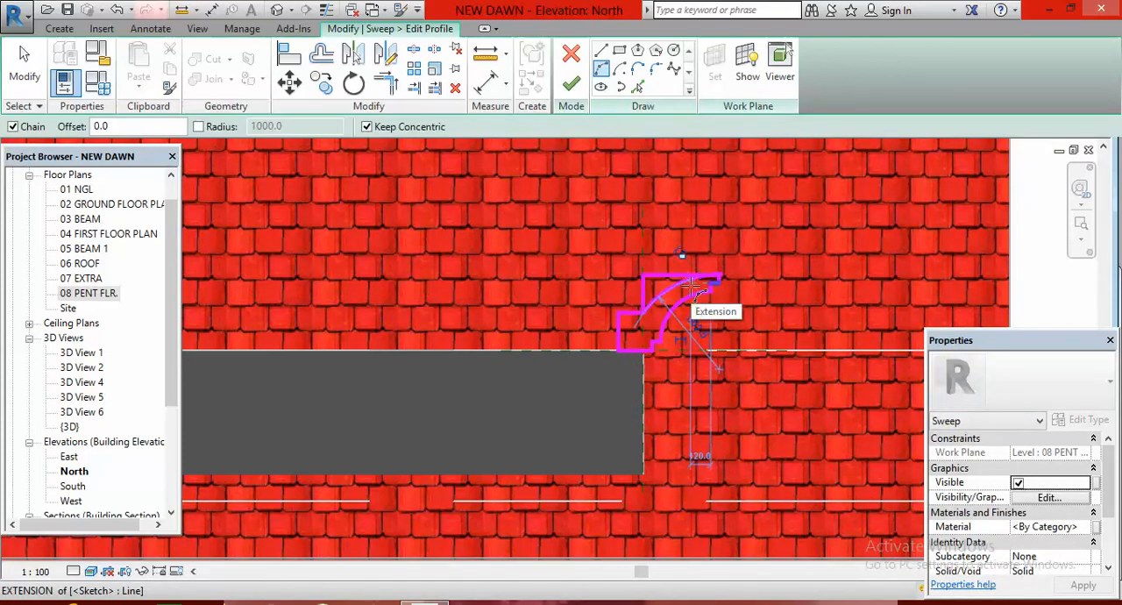
{"action": "key", "text": "Escape"}
{"action": "key", "text": "Escape"}
Delete the profile's straight top line and the upper vertical line beside the arc, and finish the profile and sweep
{"action": "left_click", "coordinate": [666, 281]}
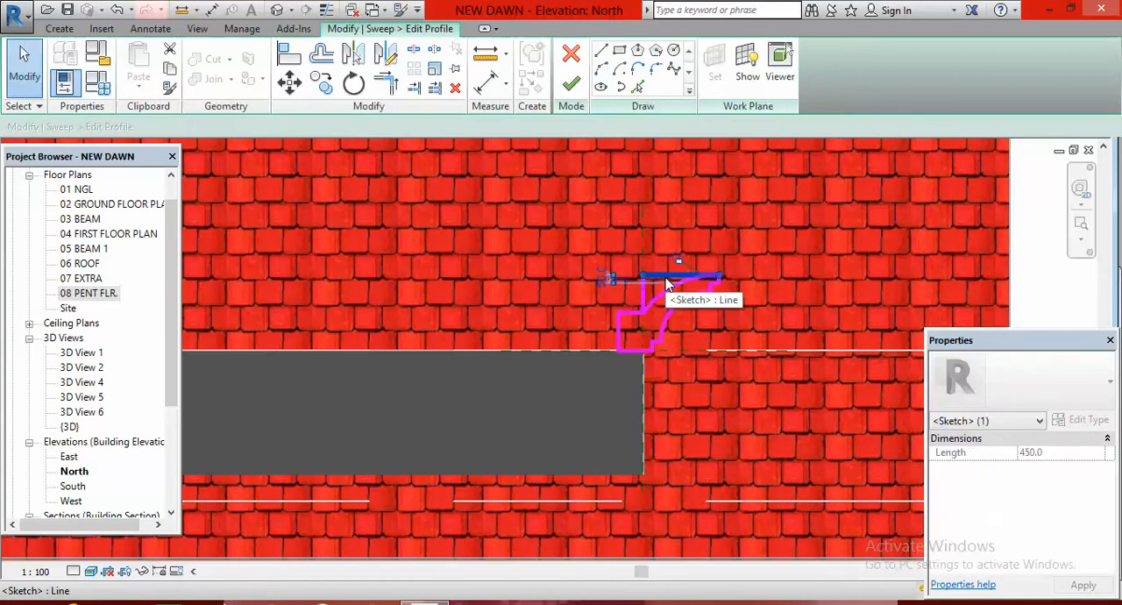
{"action": "key", "text": "Delete"}
{"action": "key", "text": "Delete"}
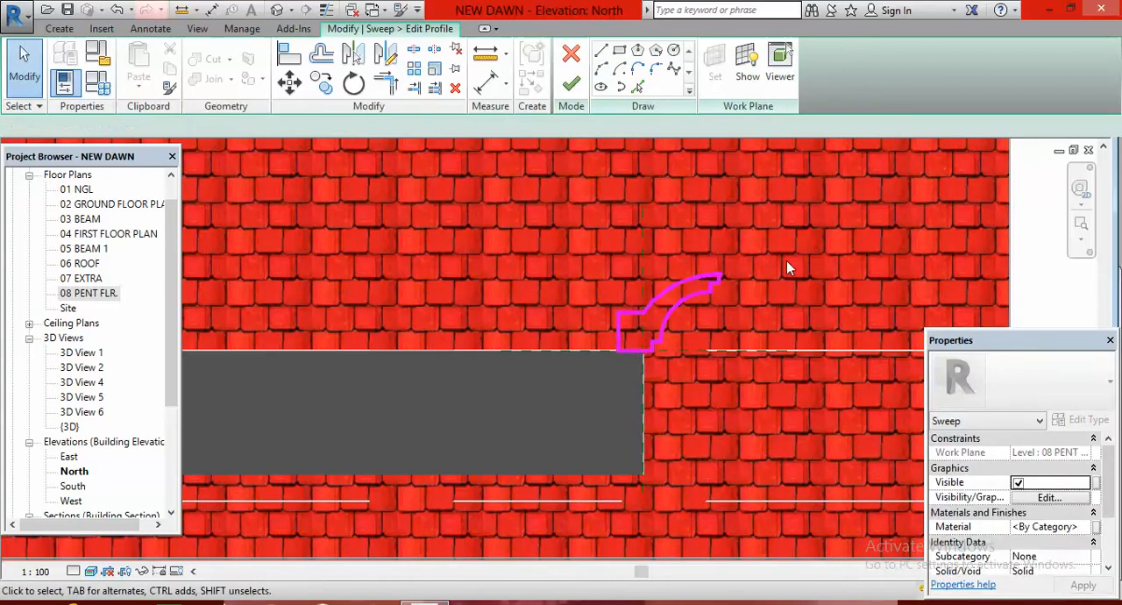
{"action": "left_click", "coordinate": [571, 85]}
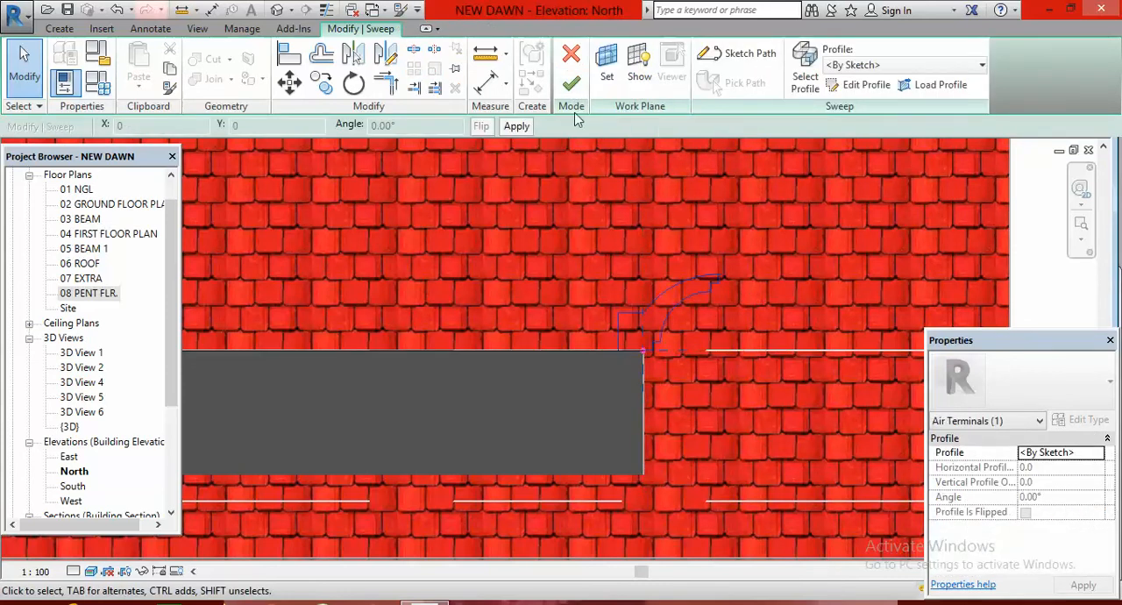
{"action": "left_click", "coordinate": [571, 85]}
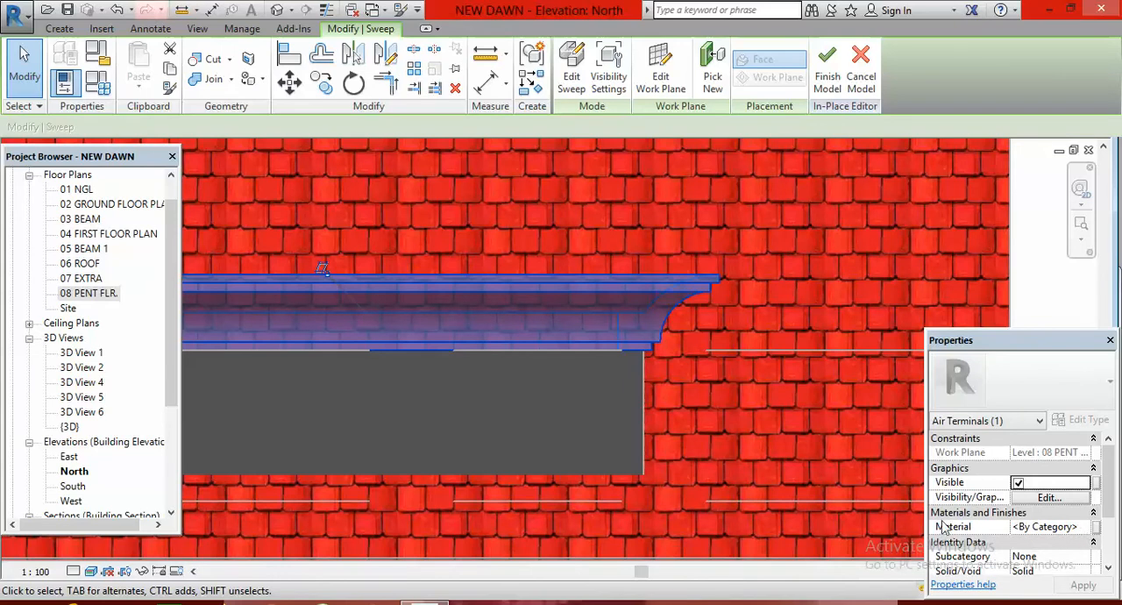
Set the sweep's material to Gypsum Wall Board and finish the in-place model
{"action": "left_click", "coordinate": [1049, 527]}
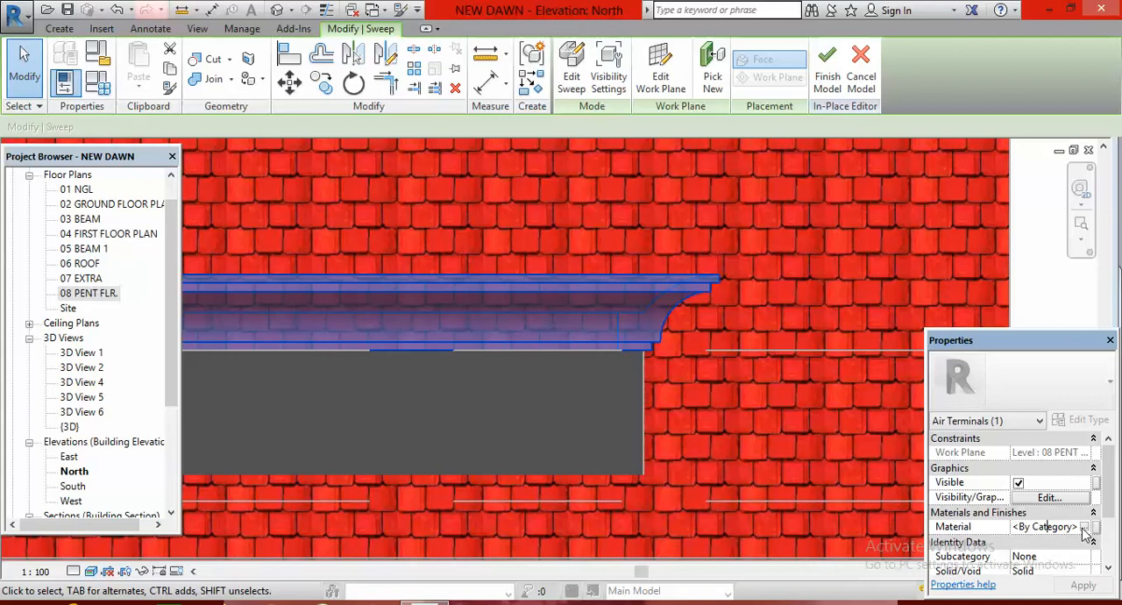
{"action": "left_click", "coordinate": [1084, 527]}
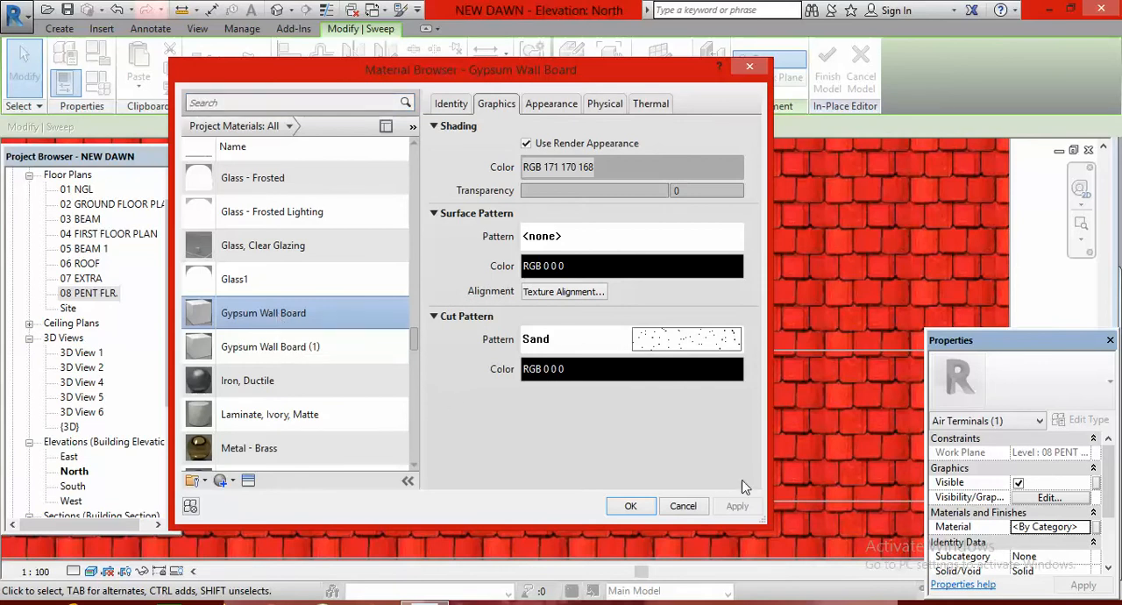
{"action": "left_click", "coordinate": [641, 506]}
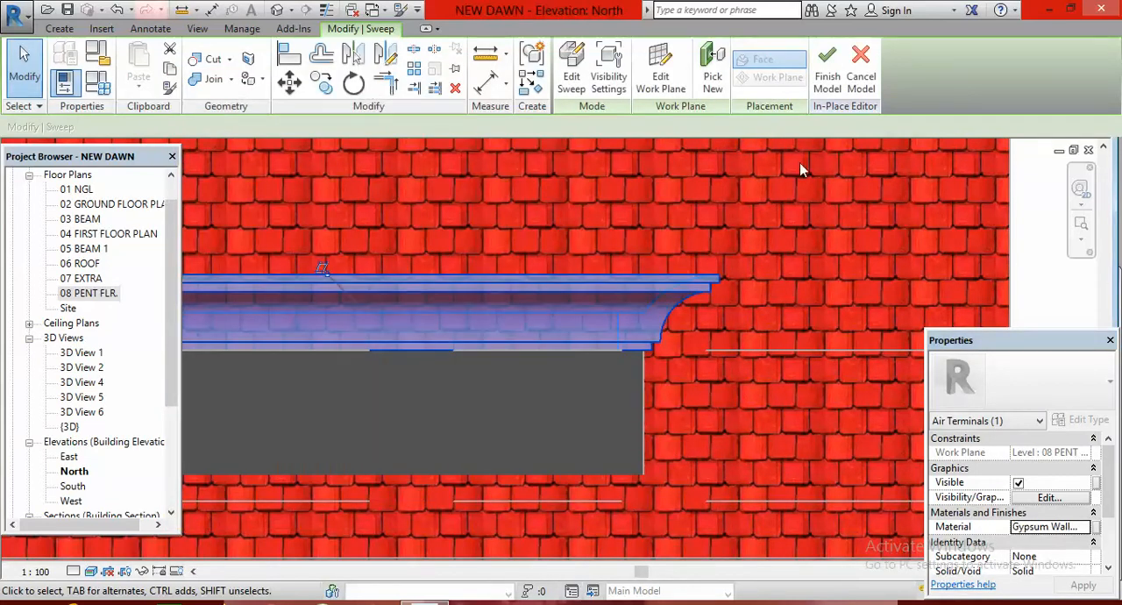
{"action": "left_click", "coordinate": [825, 84]}
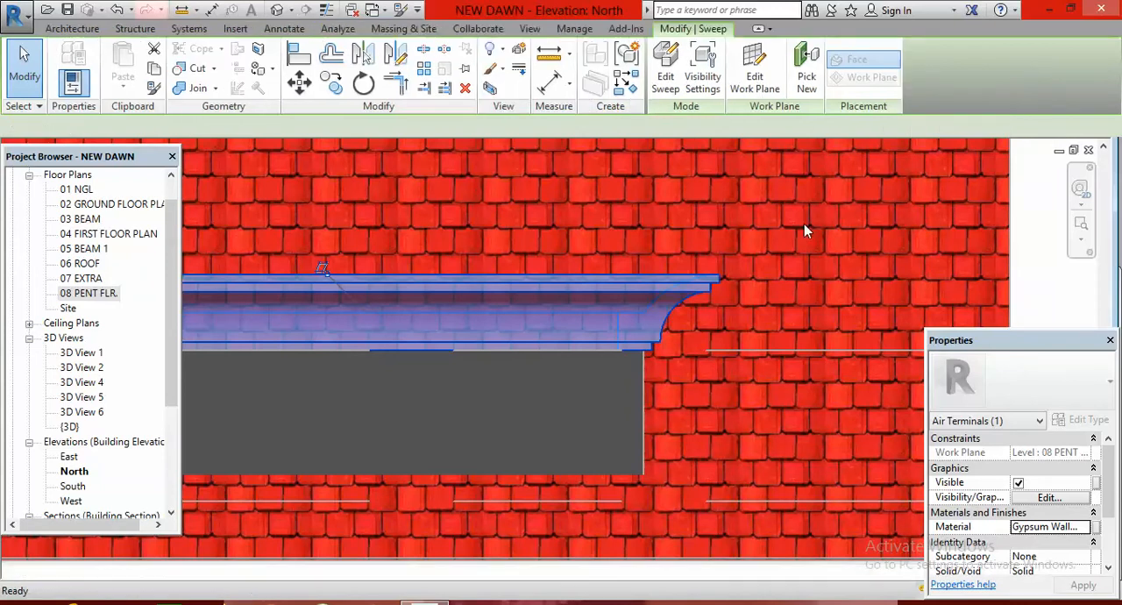
{"action": "key", "text": "Escape"}
{"action": "scroll", "coordinate": [825, 344], "scroll_direction": "down", "scroll_amount": 3}
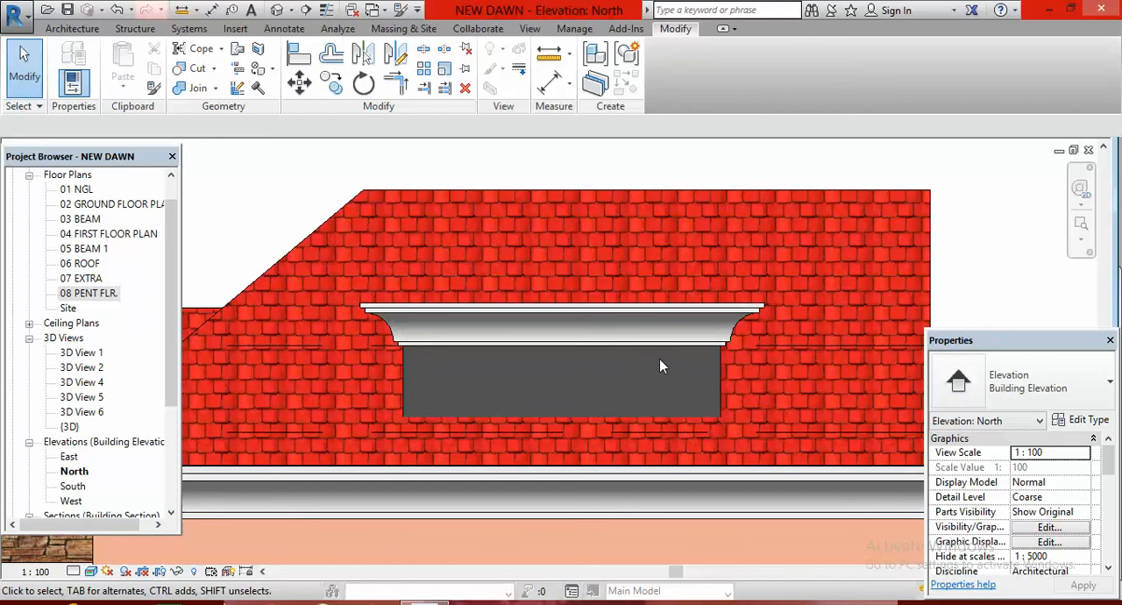
On the 08 PENT FLR. plan, start a footprint roof and pick boundary lines offset 500 mm outward from the three penthouse walls
{"action": "double_click", "coordinate": [88, 294]}
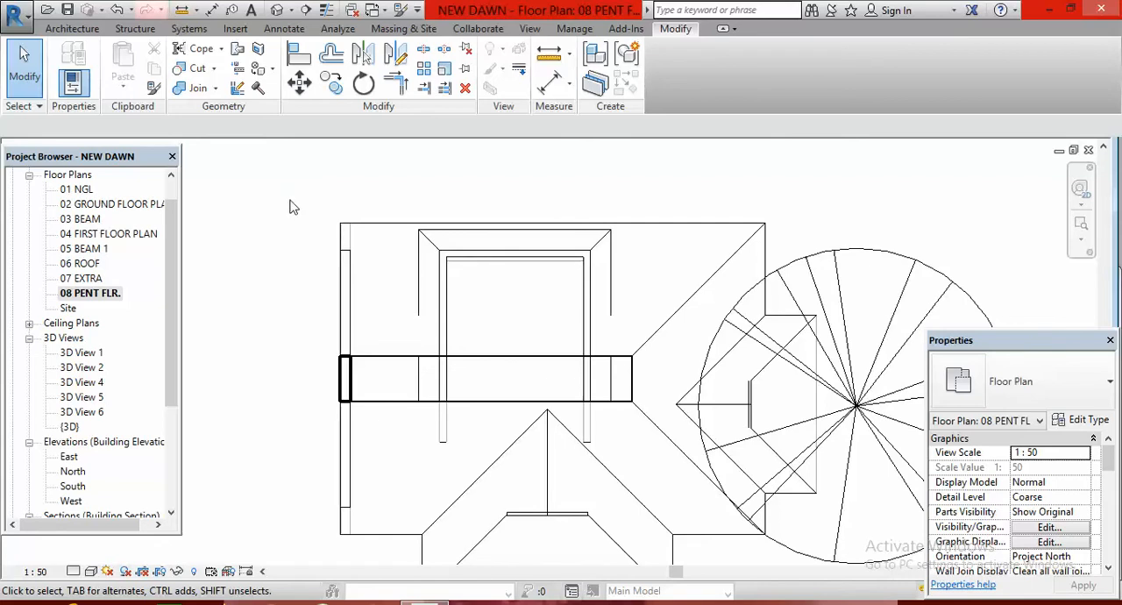
{"action": "left_click", "coordinate": [70, 30]}
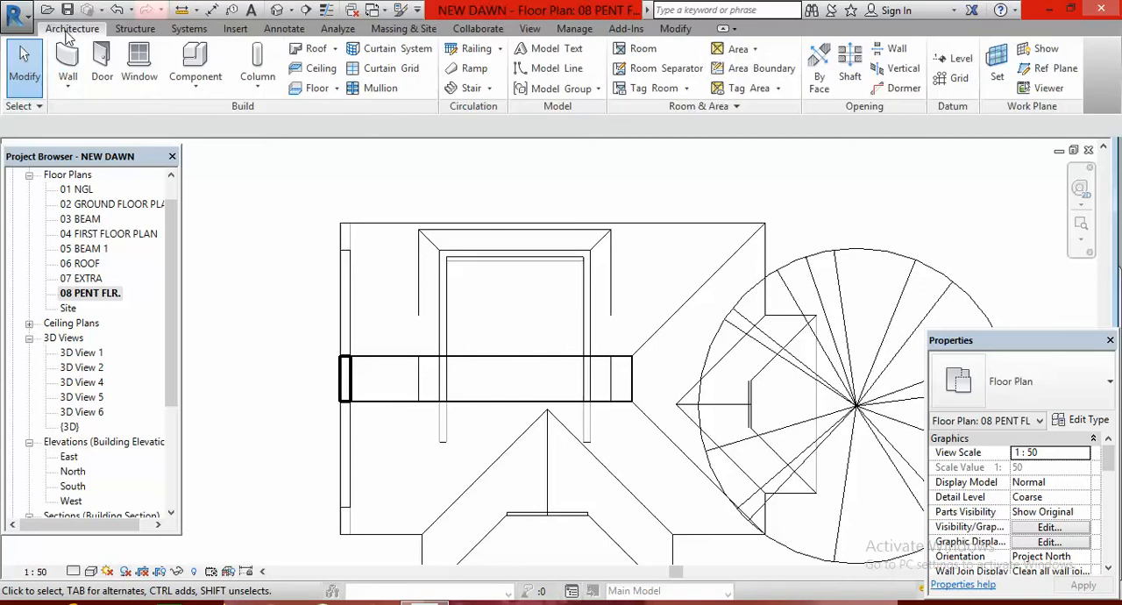
{"action": "left_click", "coordinate": [315, 49]}
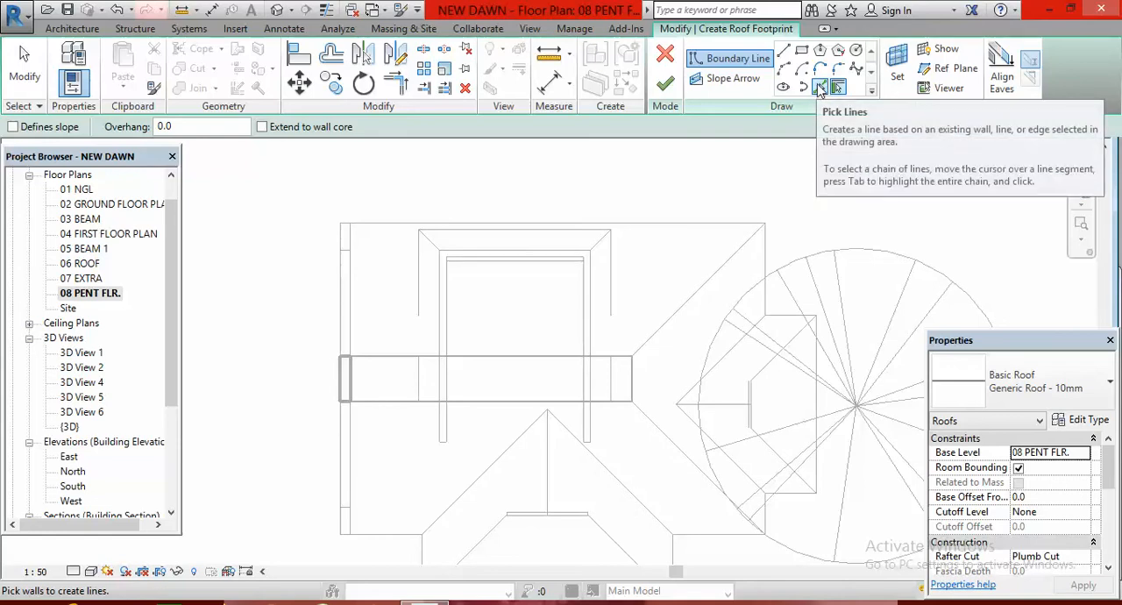
{"action": "left_click", "coordinate": [819, 90]}
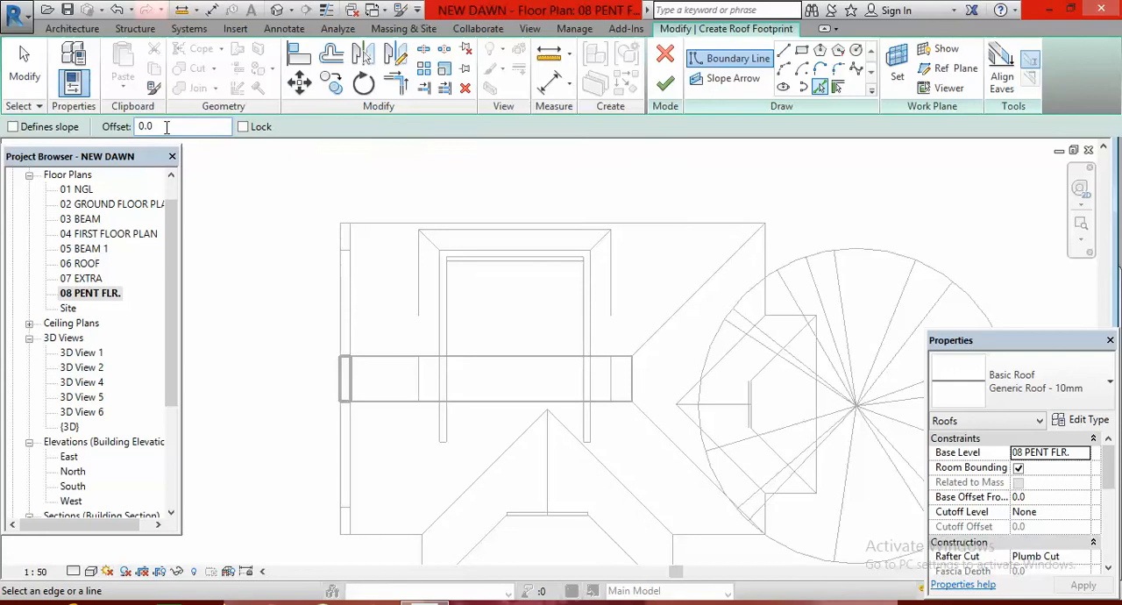
{"action": "left_click", "coordinate": [166, 127]}
{"action": "key", "text": "BackSpace"}
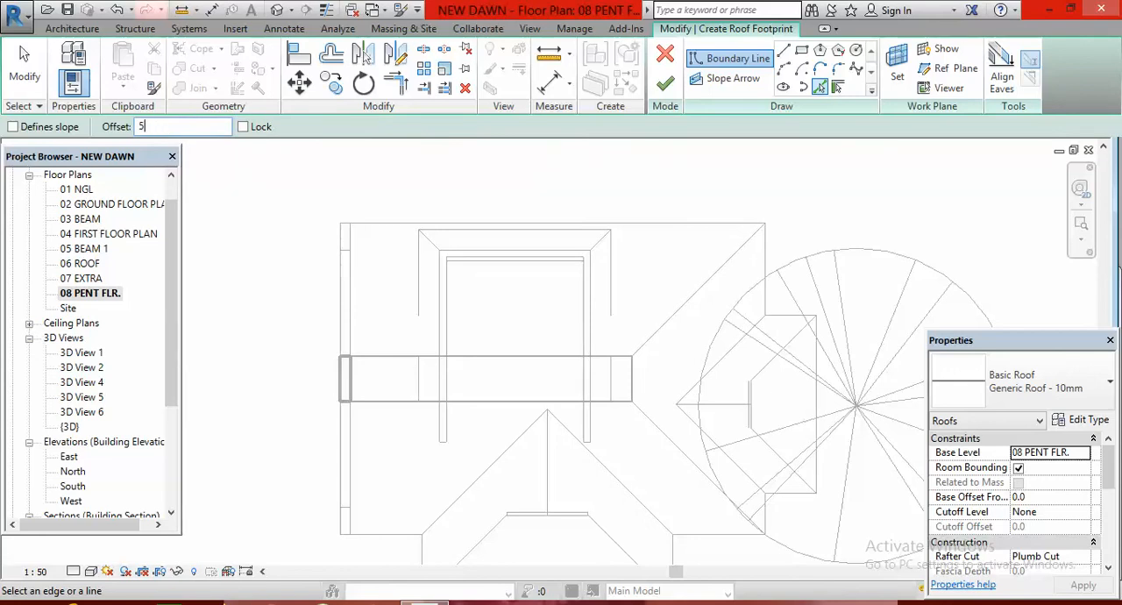
{"action": "type", "text": "500"}
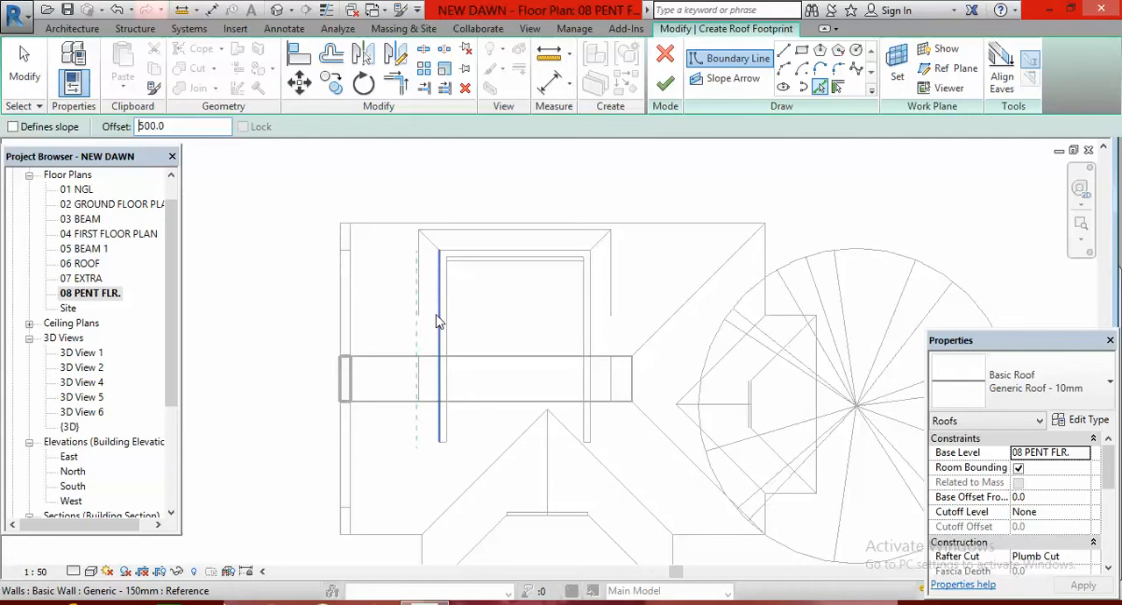
{"action": "left_click", "coordinate": [440, 319]}
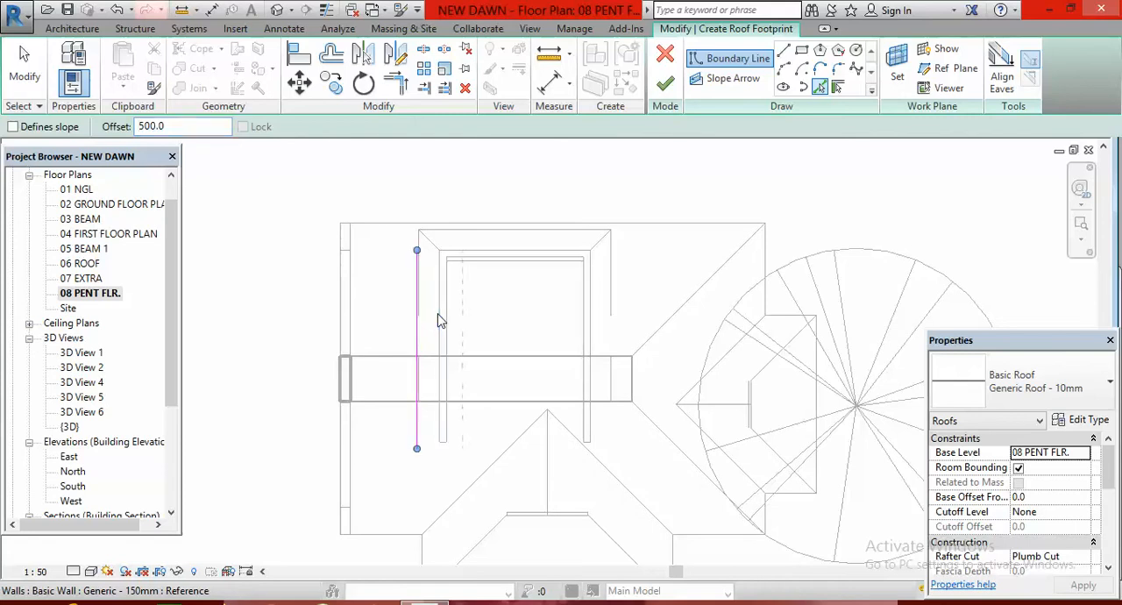
{"action": "left_click", "coordinate": [508, 254]}
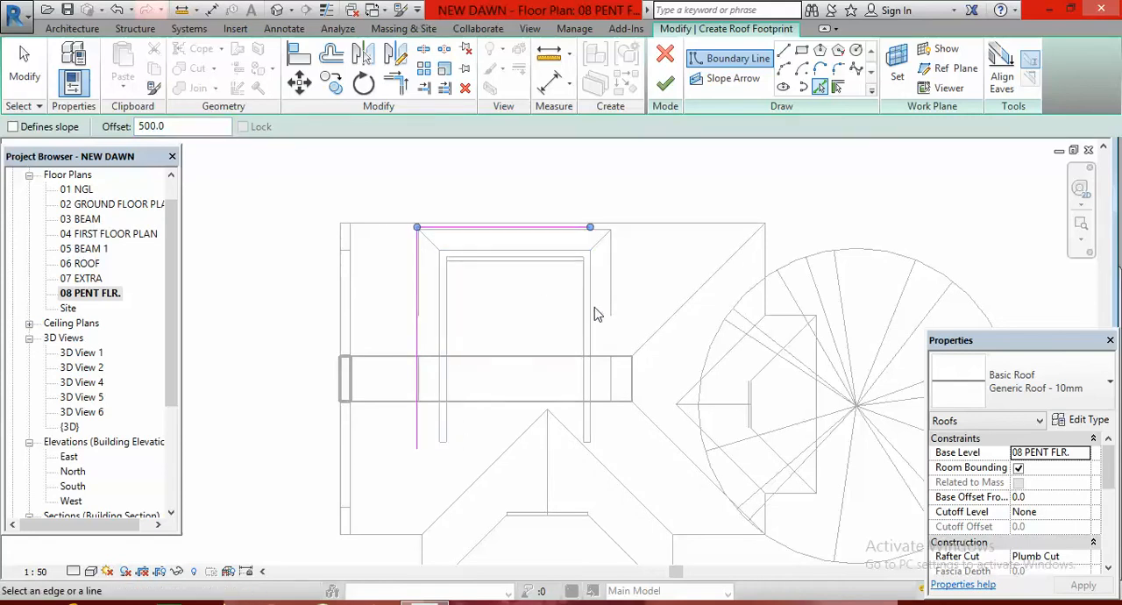
{"action": "left_click", "coordinate": [594, 312]}
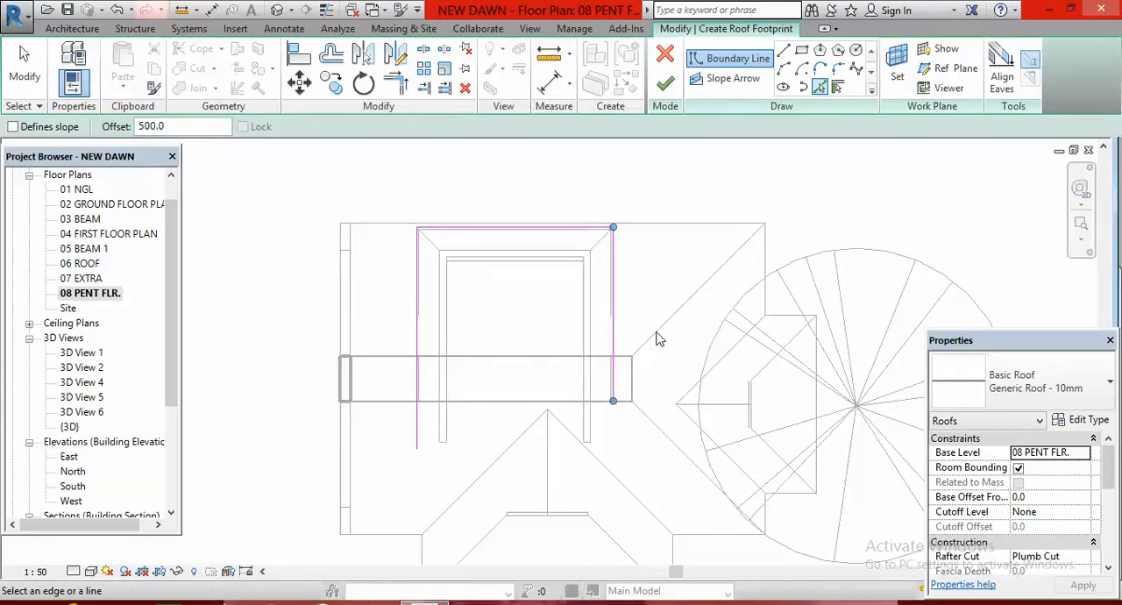
Close the roof footprint with a horizontal line across its open lower end and trim the overlong left boundary line to it
{"action": "left_click", "coordinate": [783, 50]}
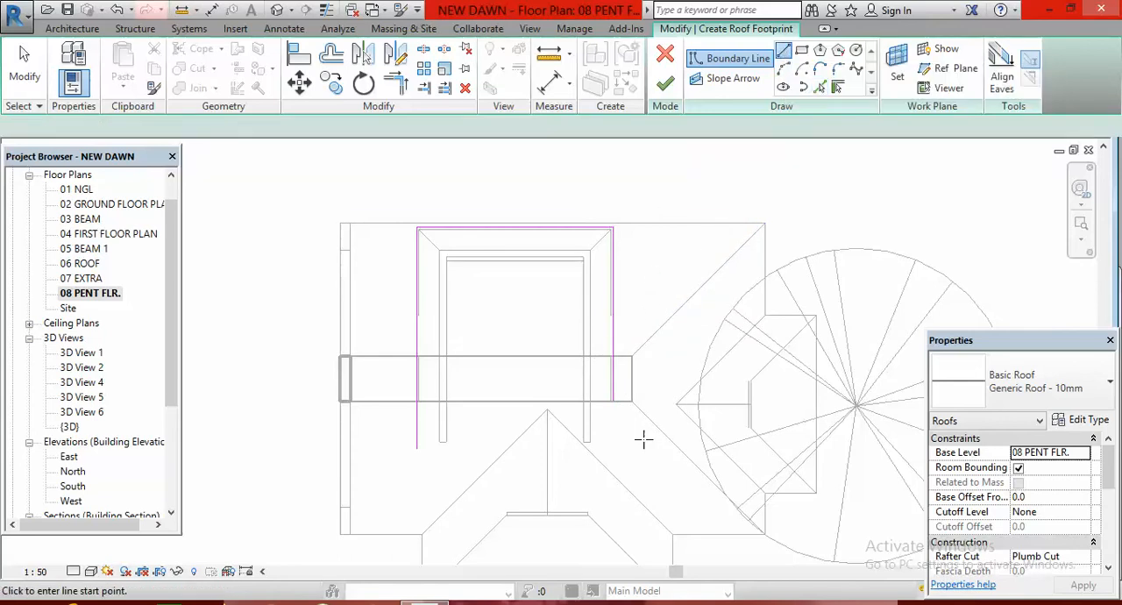
{"action": "scroll", "coordinate": [599, 430], "scroll_direction": "up", "scroll_amount": 2}
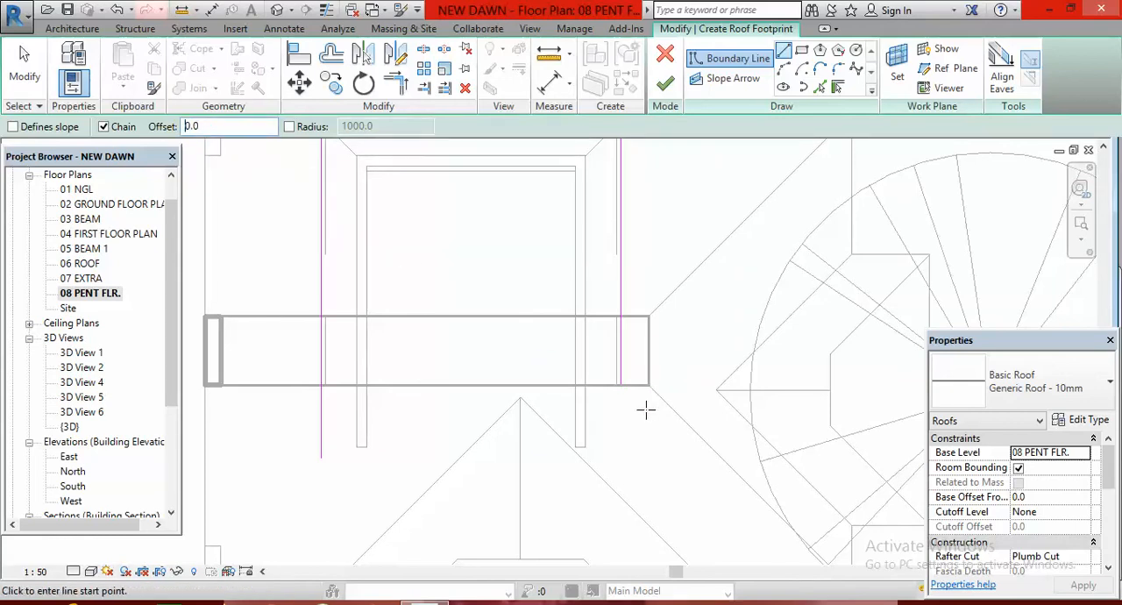
{"action": "left_click", "coordinate": [620, 385]}
{"action": "left_click", "coordinate": [321, 384]}
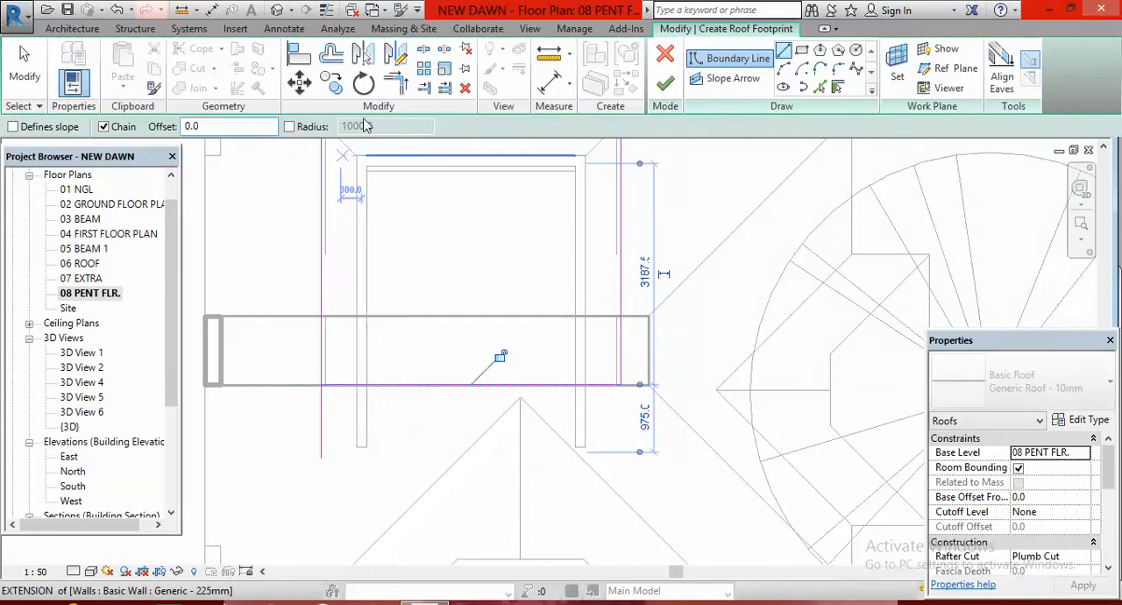
{"action": "left_click", "coordinate": [396, 84]}
{"action": "left_click", "coordinate": [322, 296]}
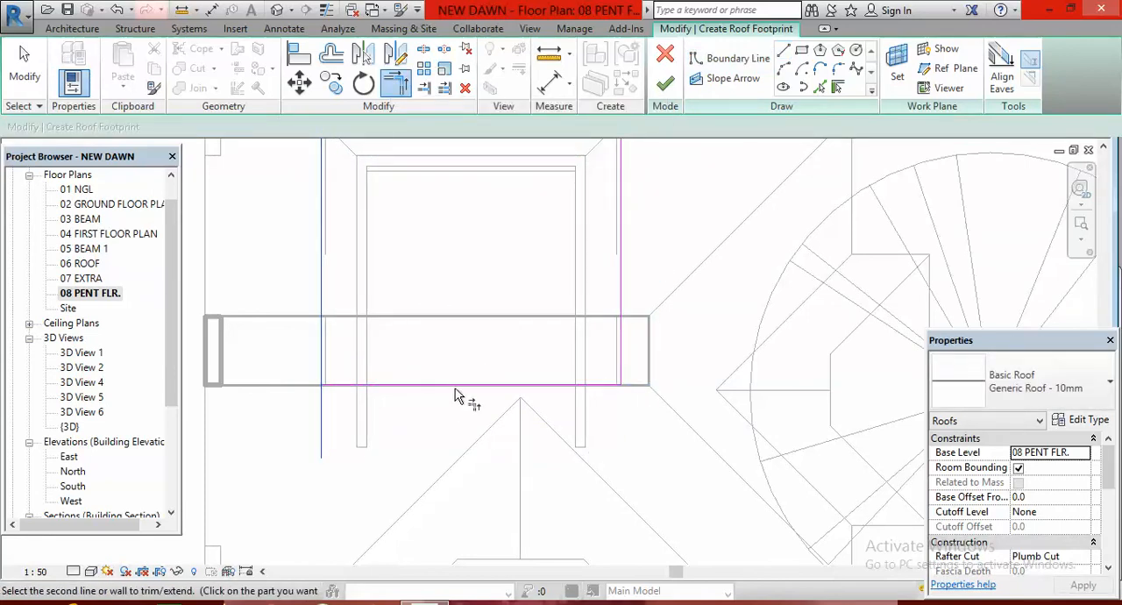
{"action": "left_click", "coordinate": [453, 387]}
{"action": "scroll", "coordinate": [593, 471], "scroll_direction": "down", "scroll_amount": 2}
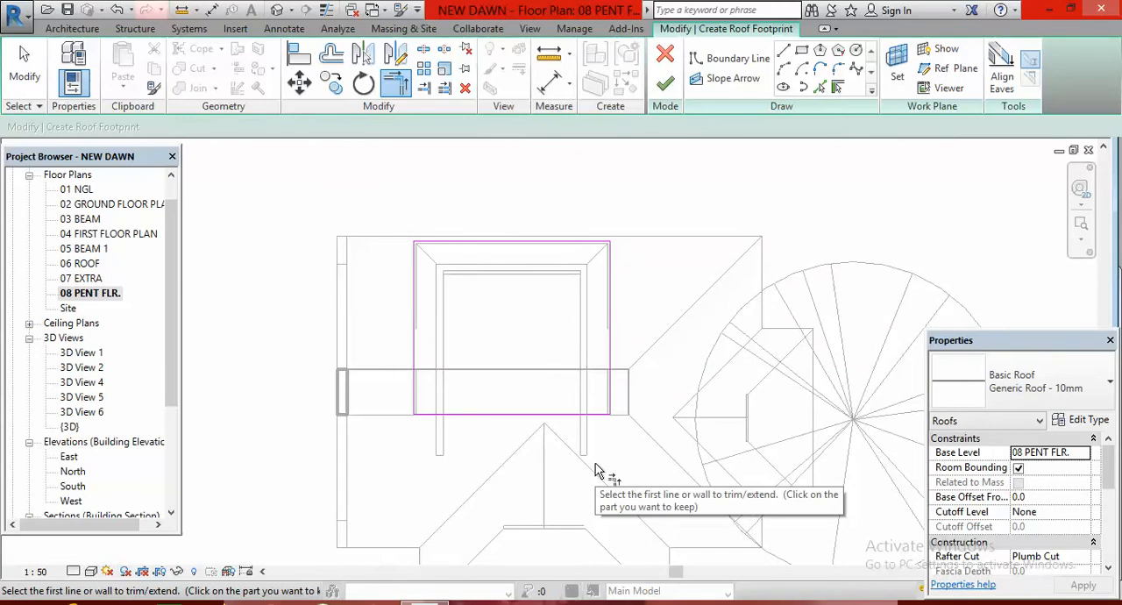
{"action": "key", "text": "Escape"}
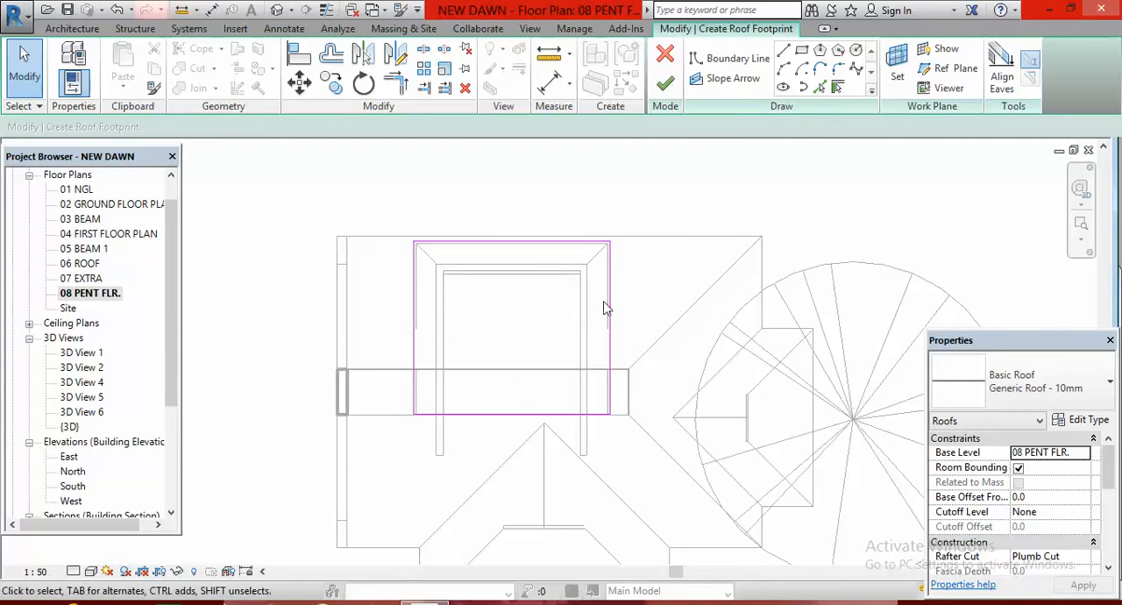
Make the right, upper and left boundary lines of the roof footprint slope-defining
{"action": "left_click", "coordinate": [611, 337]}
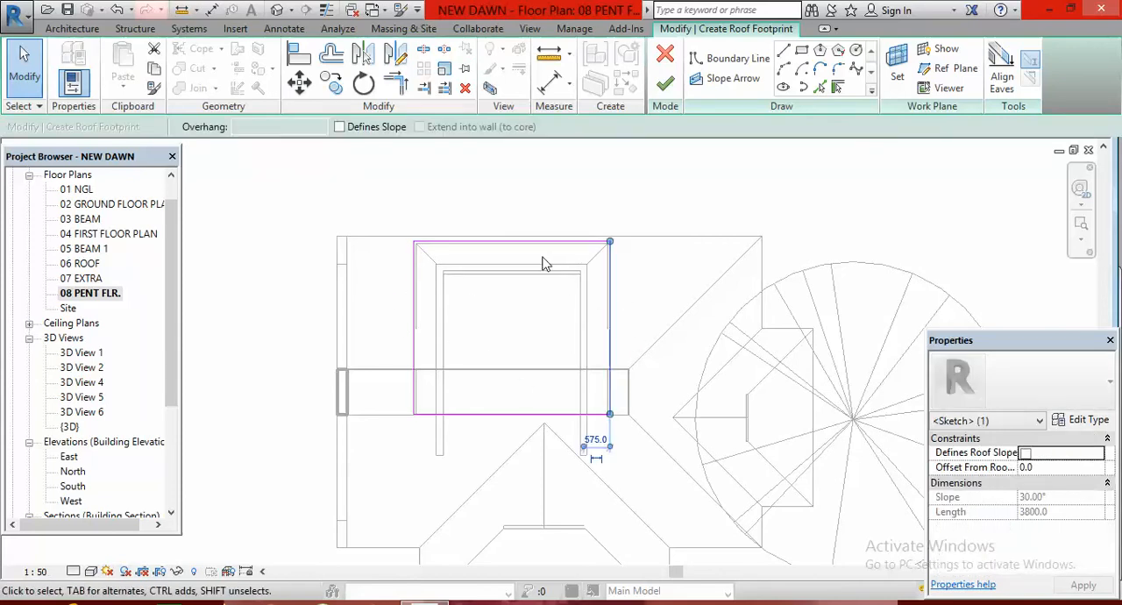
{"action": "left_click", "coordinate": [663, 207]}
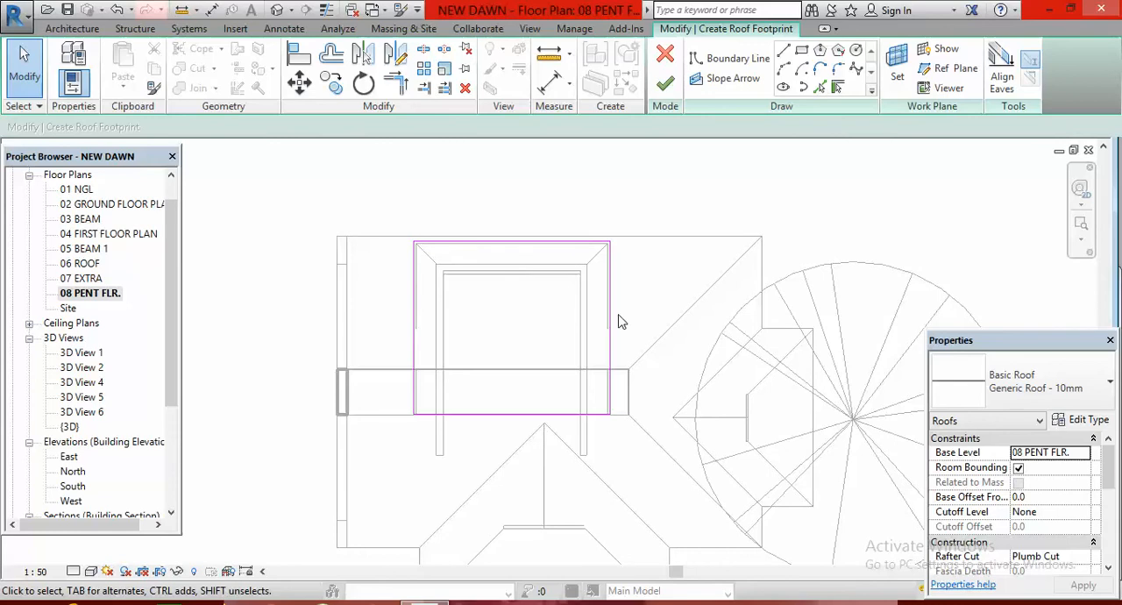
{"action": "left_click", "coordinate": [611, 342]}
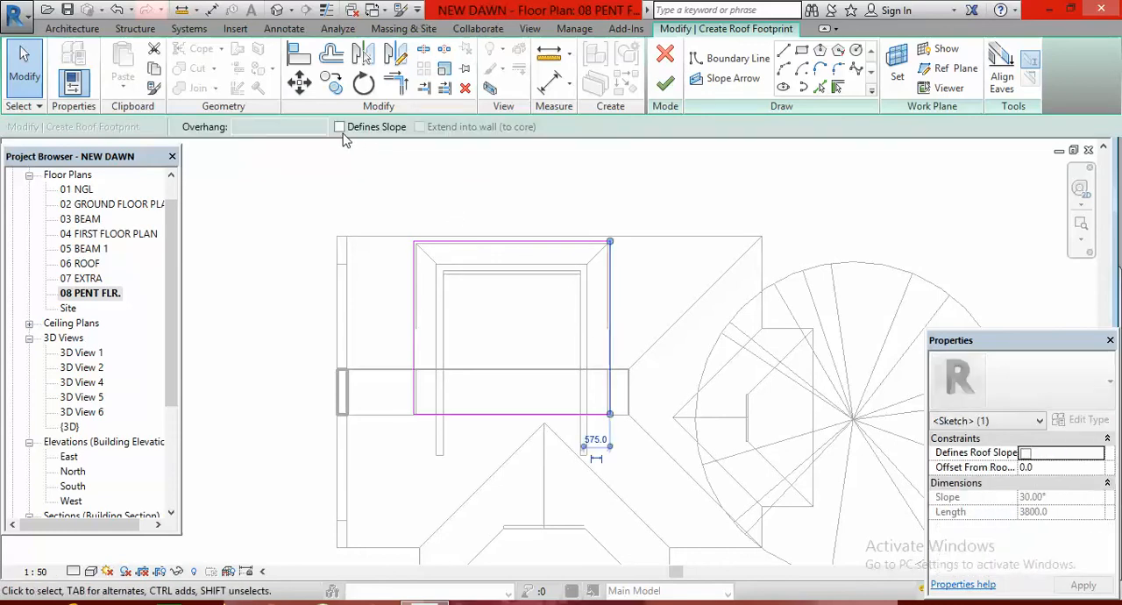
{"action": "left_click", "coordinate": [339, 126]}
{"action": "left_click", "coordinate": [505, 237]}
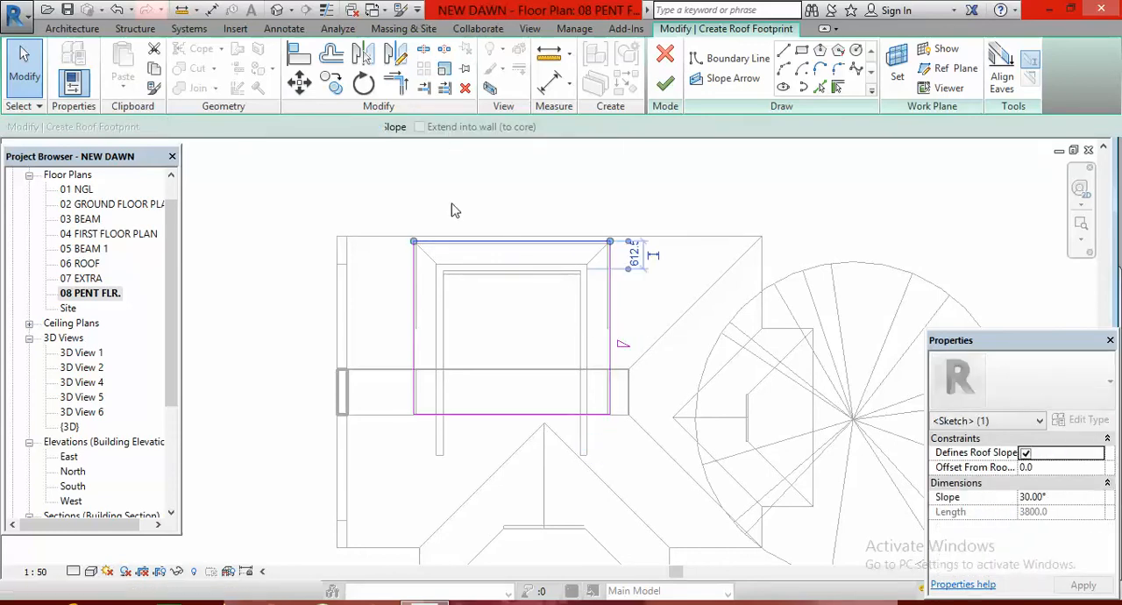
{"action": "left_click", "coordinate": [339, 127]}
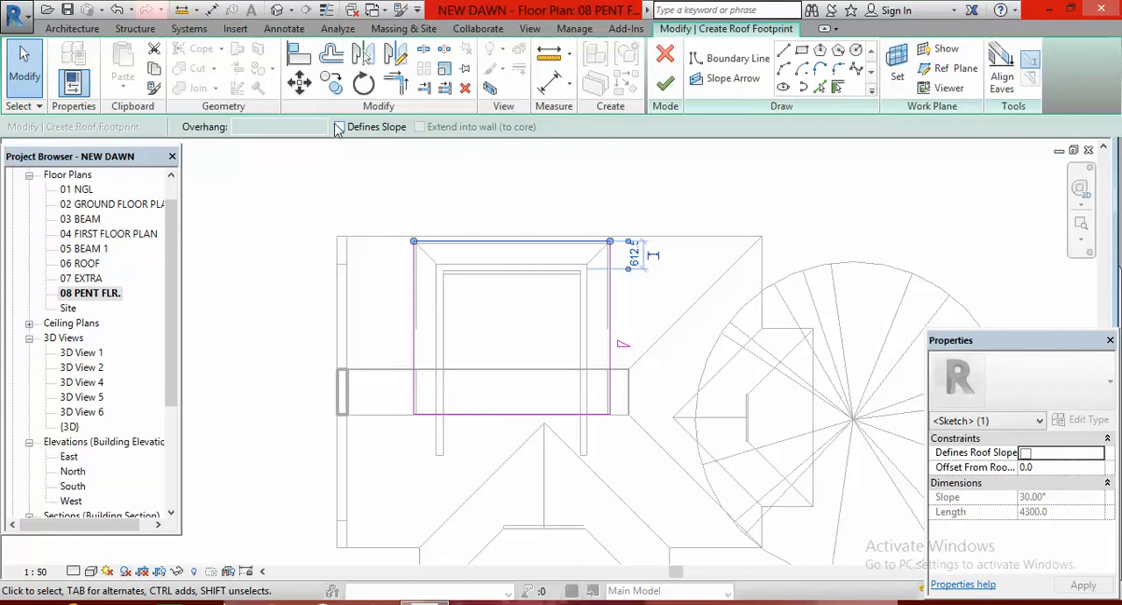
{"action": "left_click", "coordinate": [414, 321]}
{"action": "left_click", "coordinate": [339, 126]}
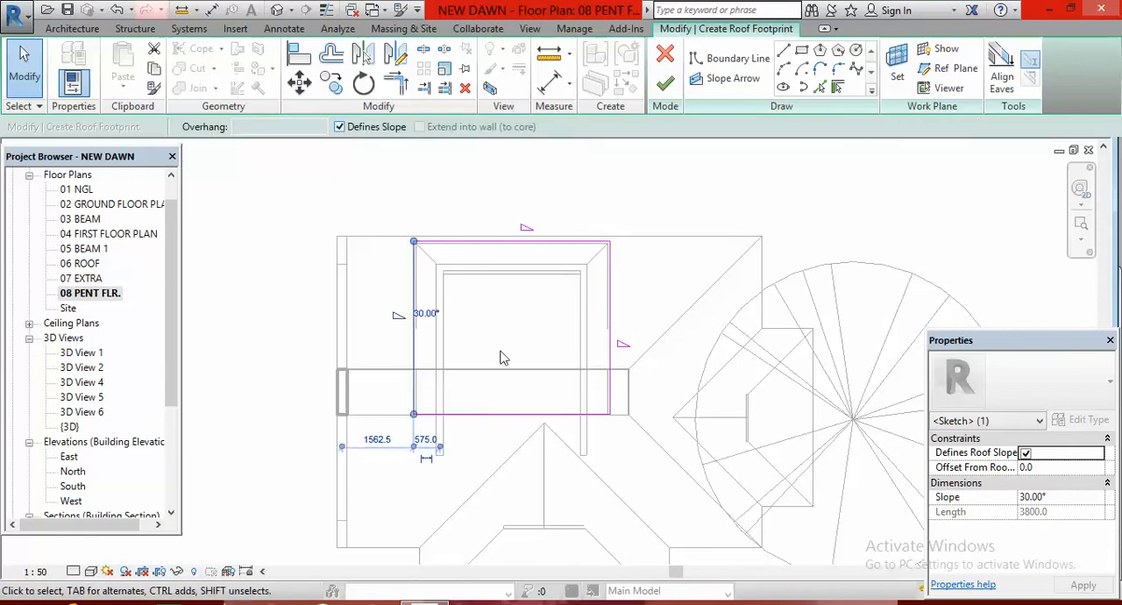
Try the lower closing boundary line as slope-defining and remove its slope definition again
{"action": "left_click", "coordinate": [531, 415]}
{"action": "left_click", "coordinate": [339, 127]}
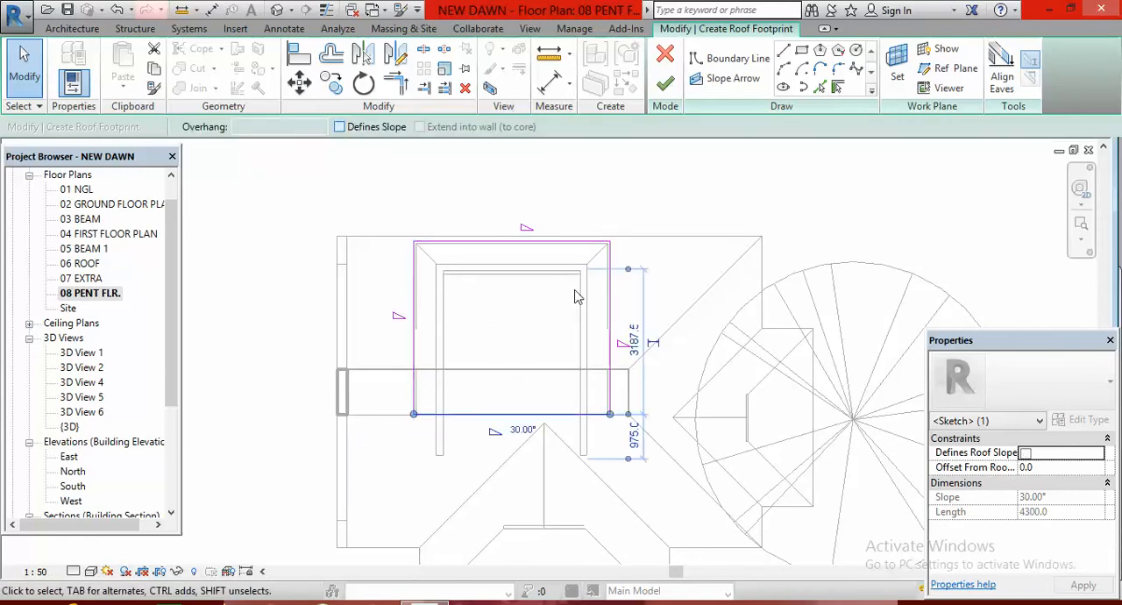
{"action": "left_click", "coordinate": [686, 371]}
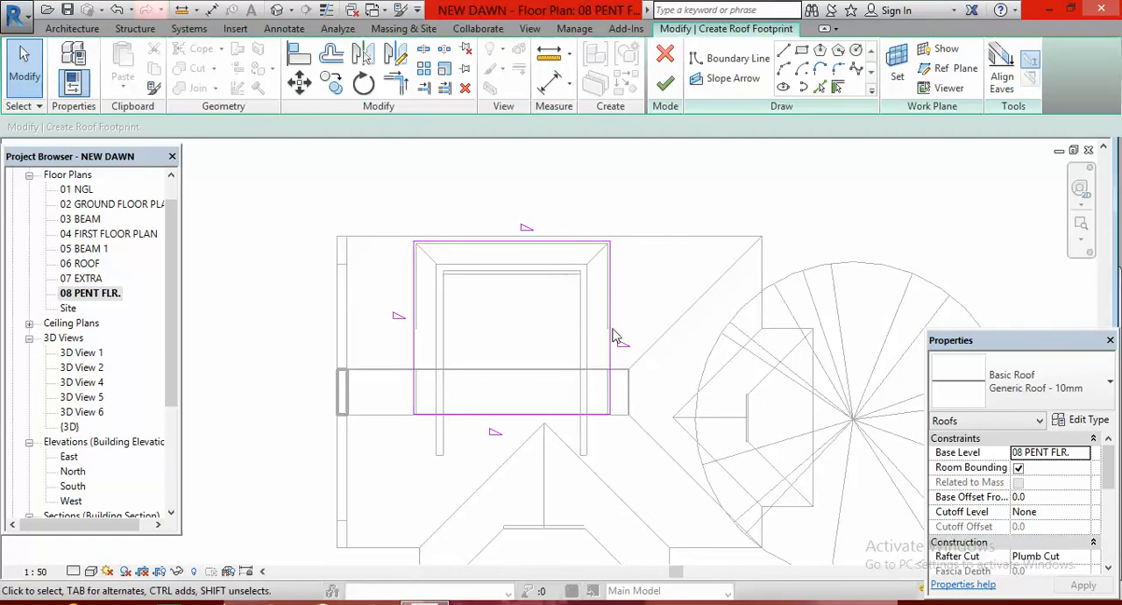
{"action": "left_click", "coordinate": [520, 420]}
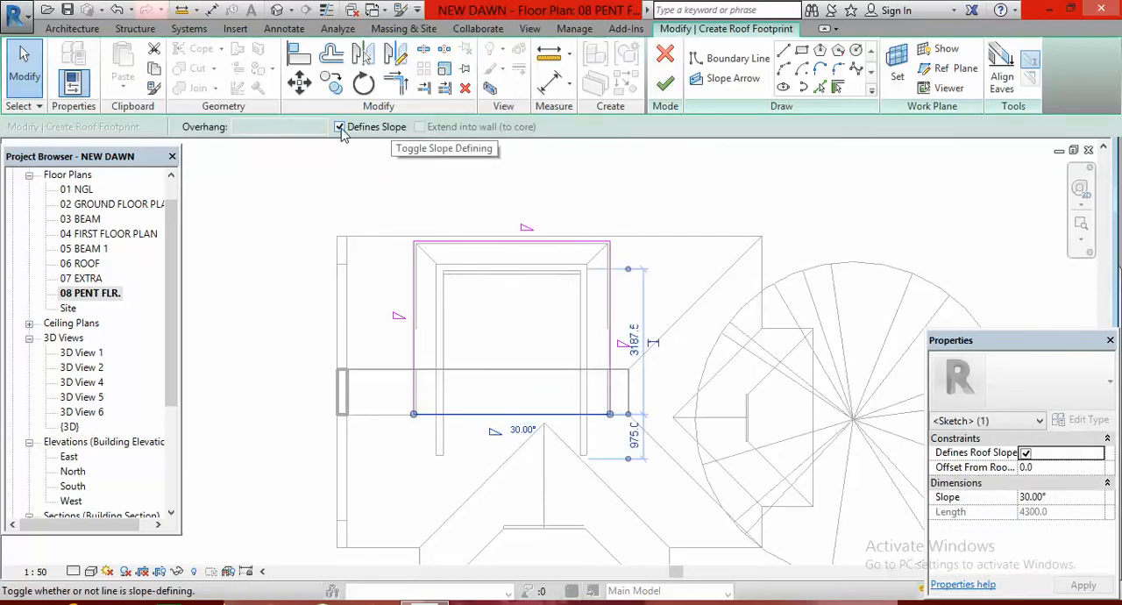
{"action": "left_click", "coordinate": [340, 127]}
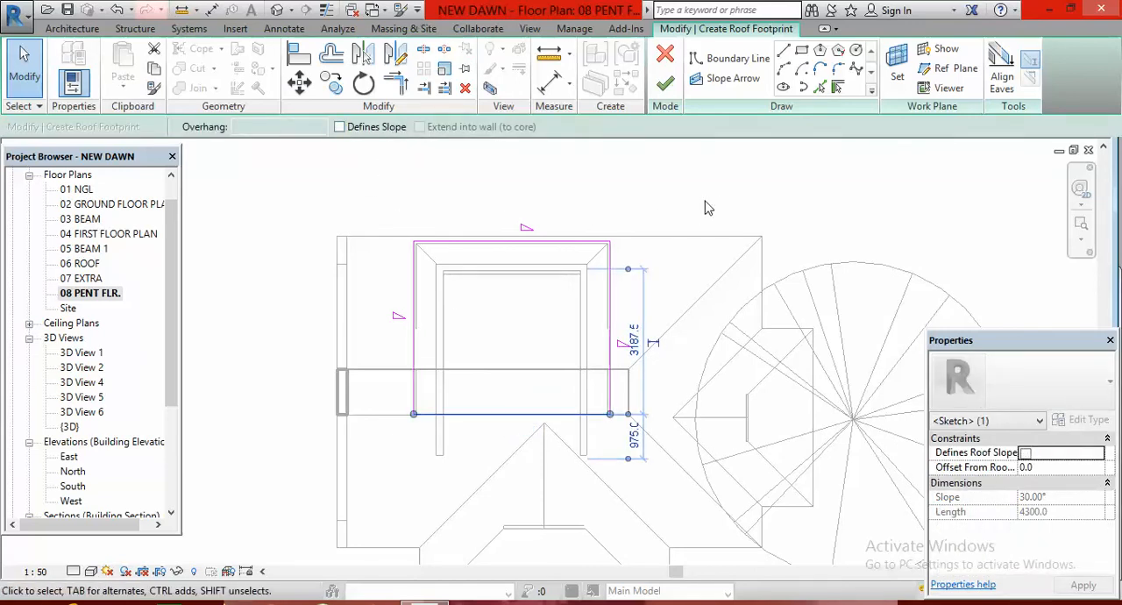
{"action": "left_click", "coordinate": [791, 199]}
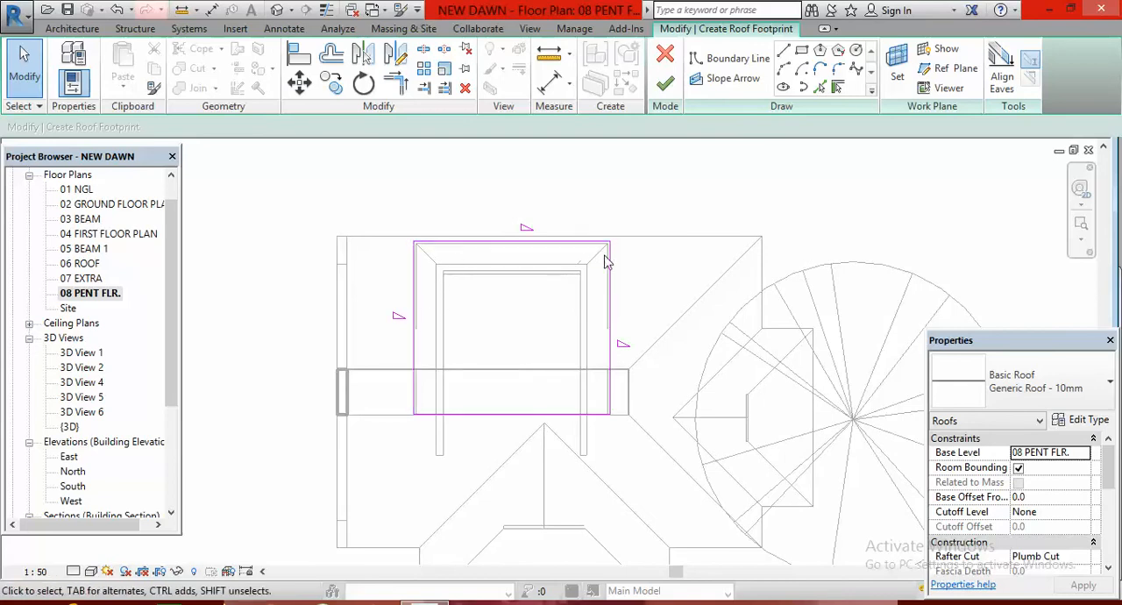
Set the slope of the right, upper and left roof boundary lines to 20° each
{"action": "left_click", "coordinate": [616, 333]}
{"action": "left_click", "coordinate": [640, 341]}
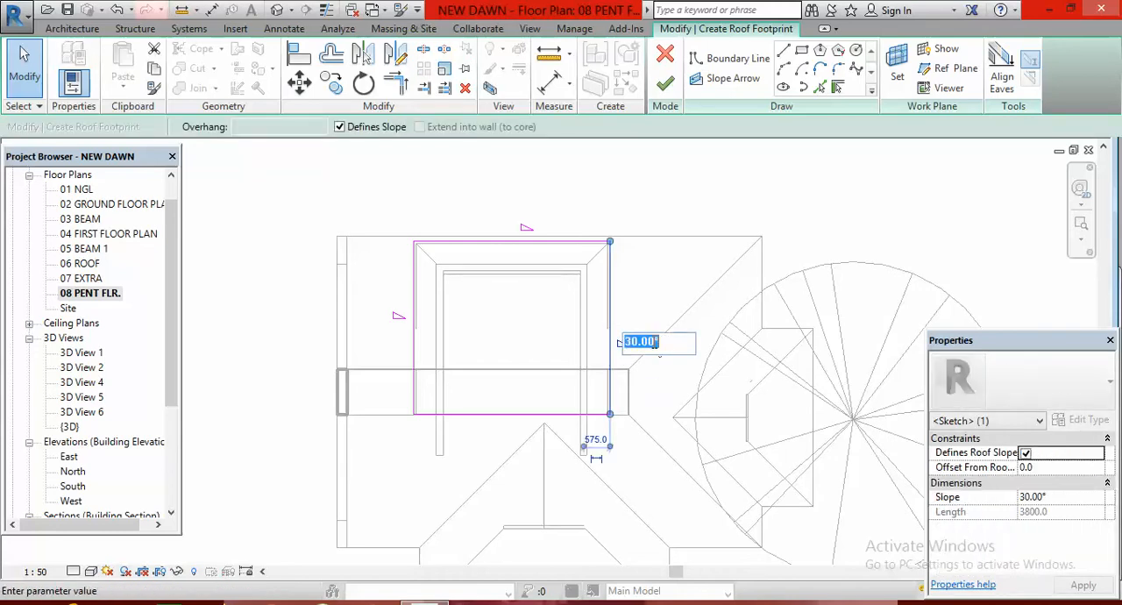
{"action": "type", "text": "20"}
{"action": "key", "text": "Return"}
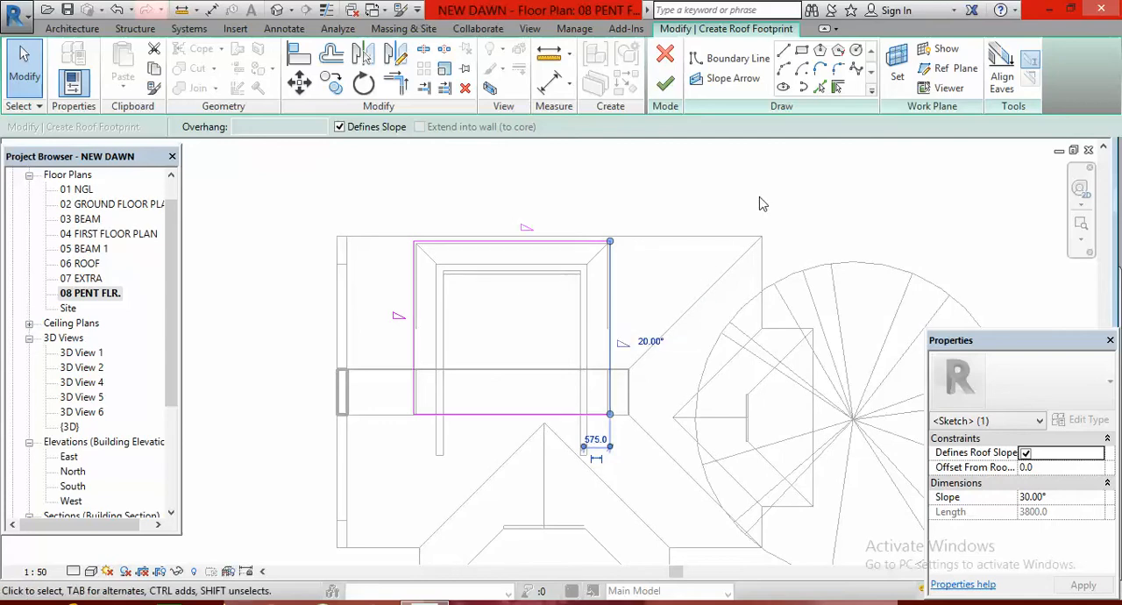
{"action": "left_click", "coordinate": [532, 244]}
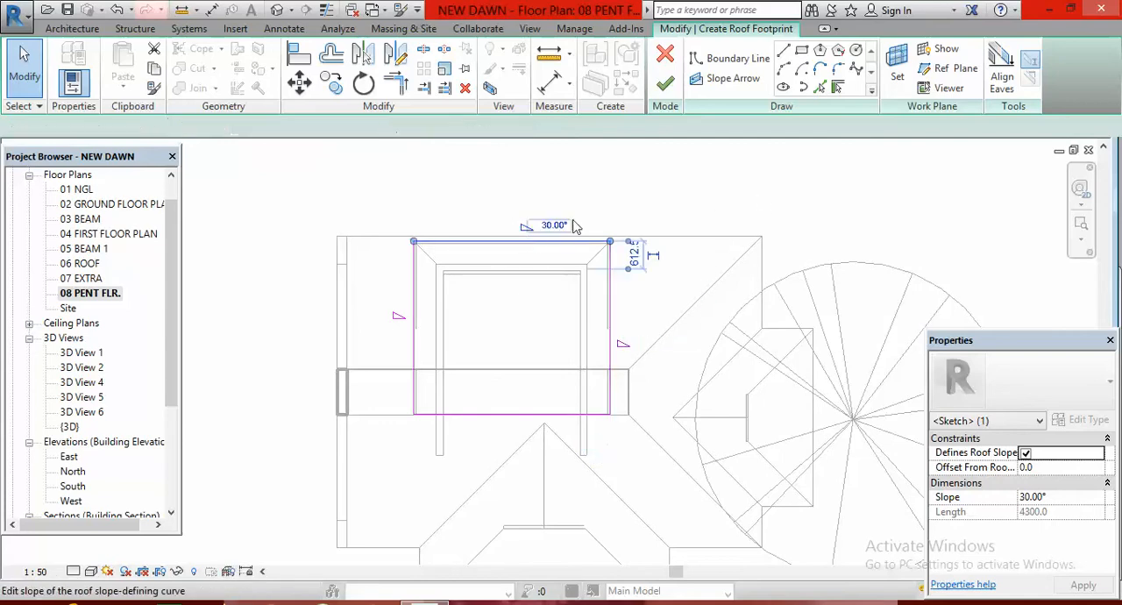
{"action": "left_click", "coordinate": [554, 225]}
{"action": "type", "text": "2"}
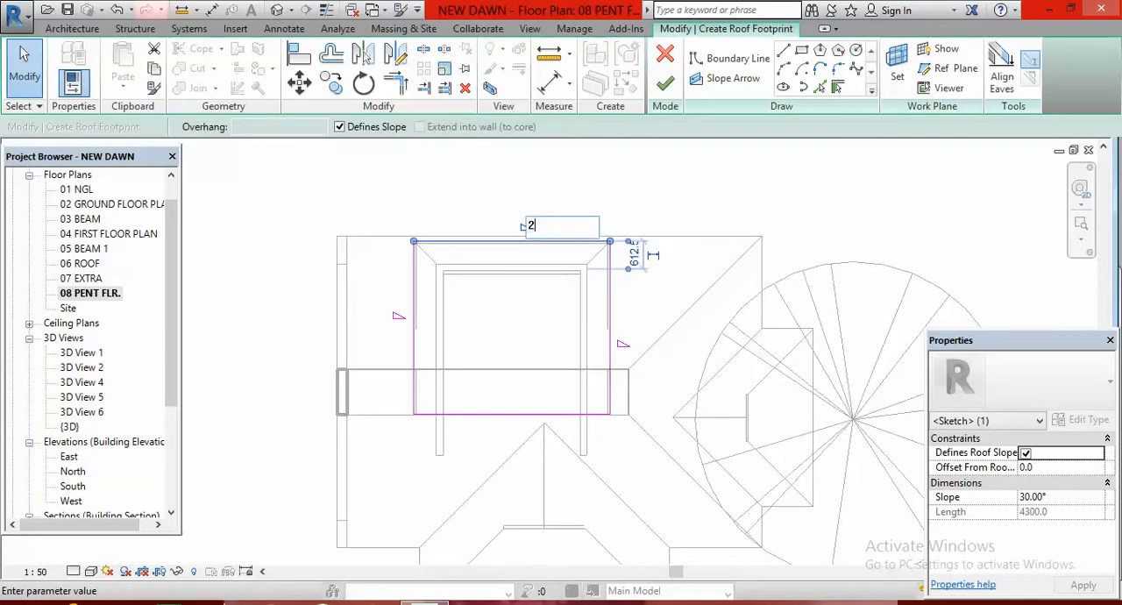
{"action": "type", "text": "0"}
{"action": "key", "text": "Return"}
{"action": "left_click", "coordinate": [412, 321]}
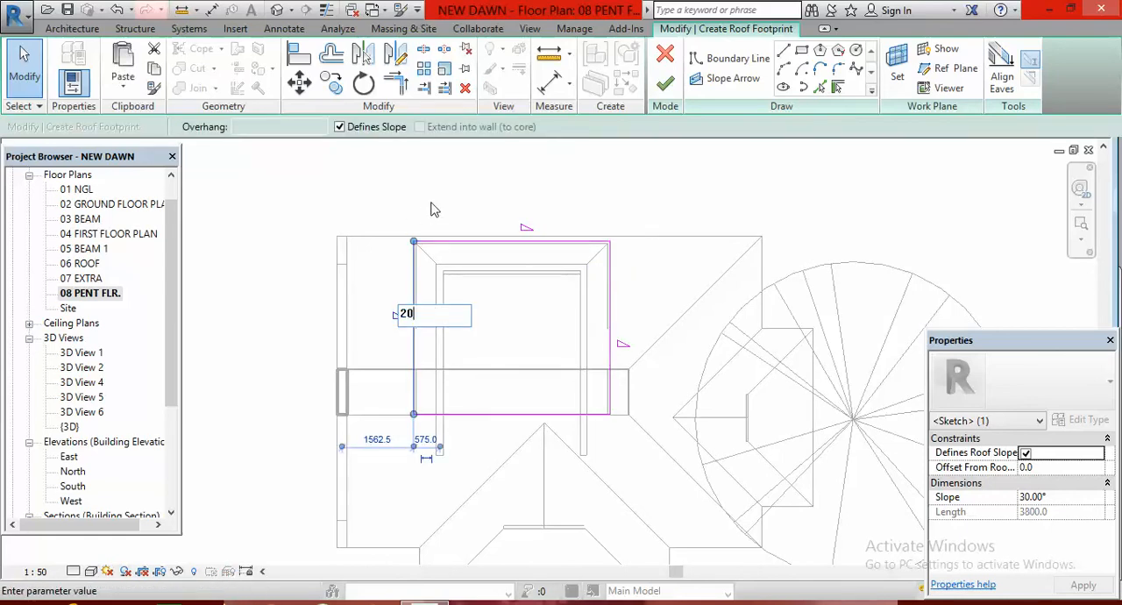
{"action": "key", "text": "Return"}
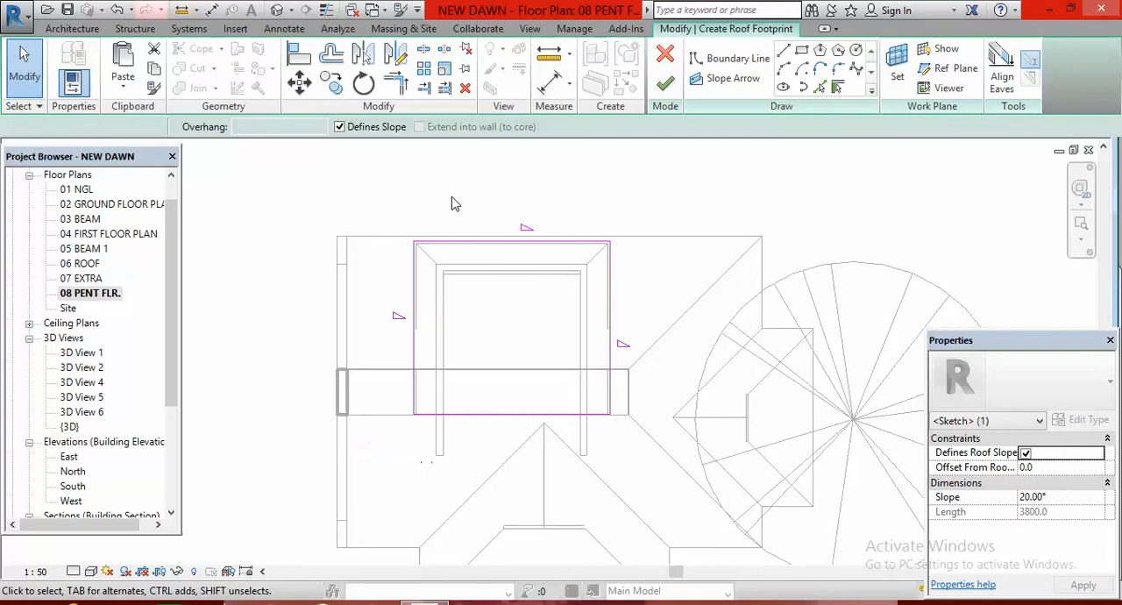
{"action": "left_click", "coordinate": [453, 203]}
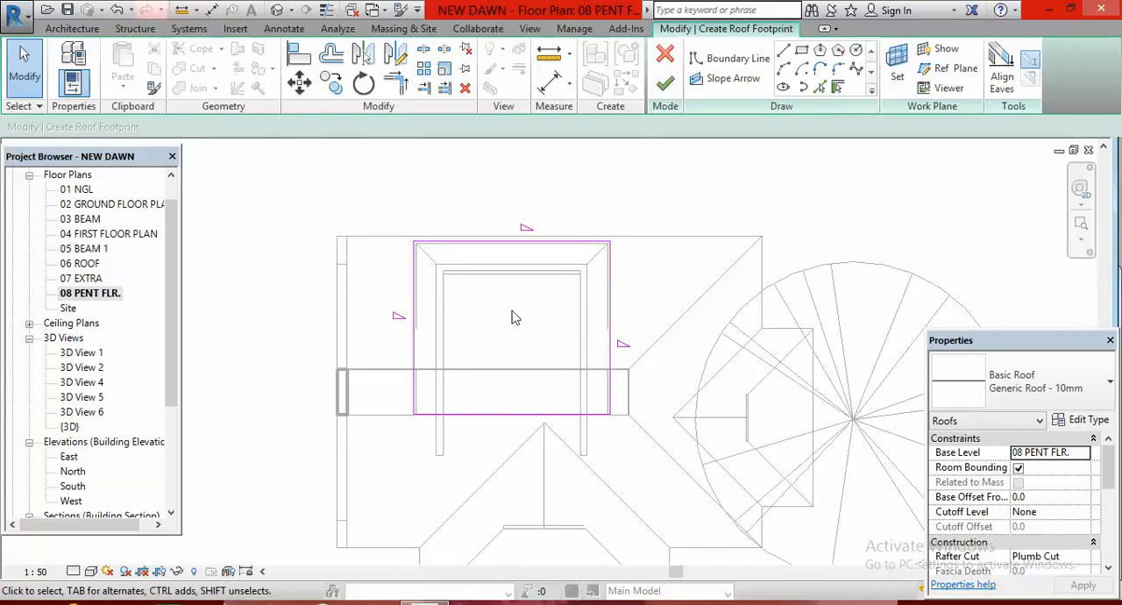
Finish the roof footprint and check the penthouse roof in the default 3D view
{"action": "scroll", "coordinate": [495, 319], "scroll_direction": "down", "scroll_amount": 2}
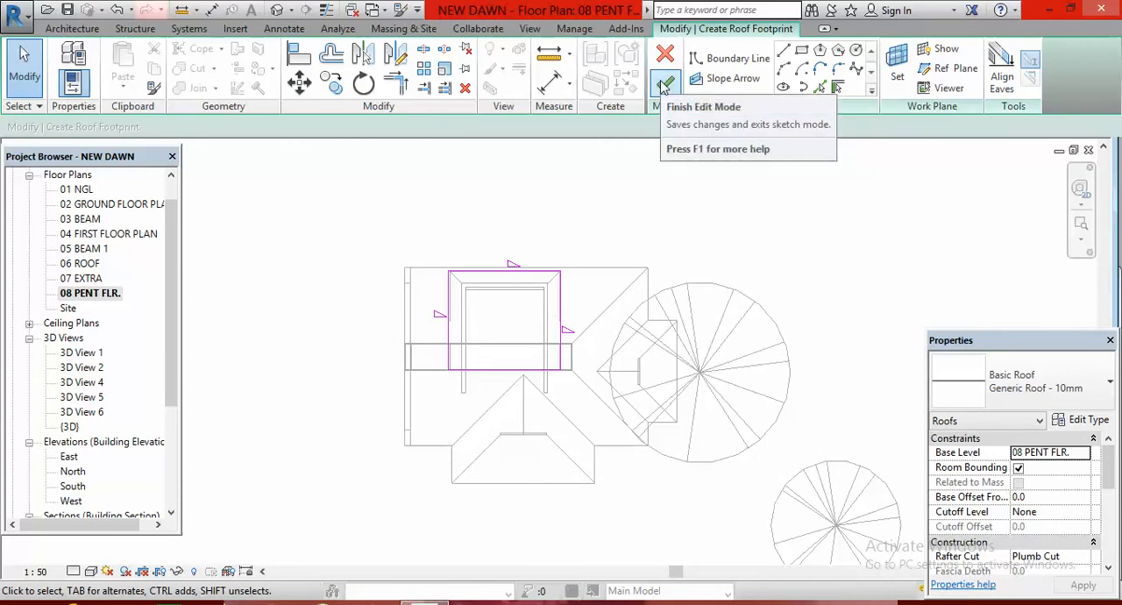
{"action": "left_click", "coordinate": [664, 84]}
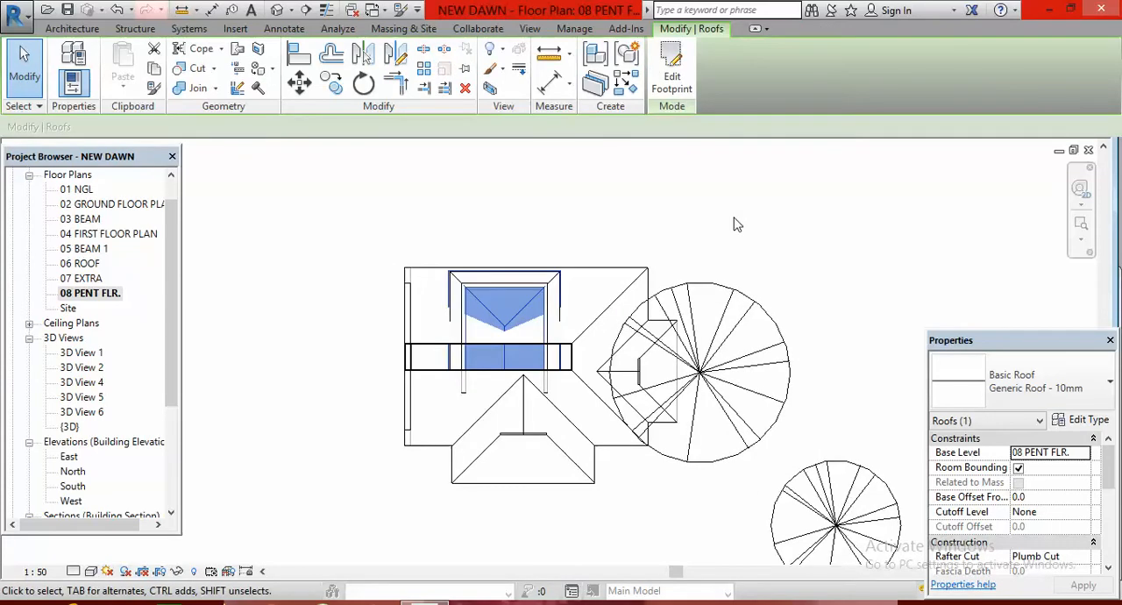
{"action": "left_click", "coordinate": [743, 218]}
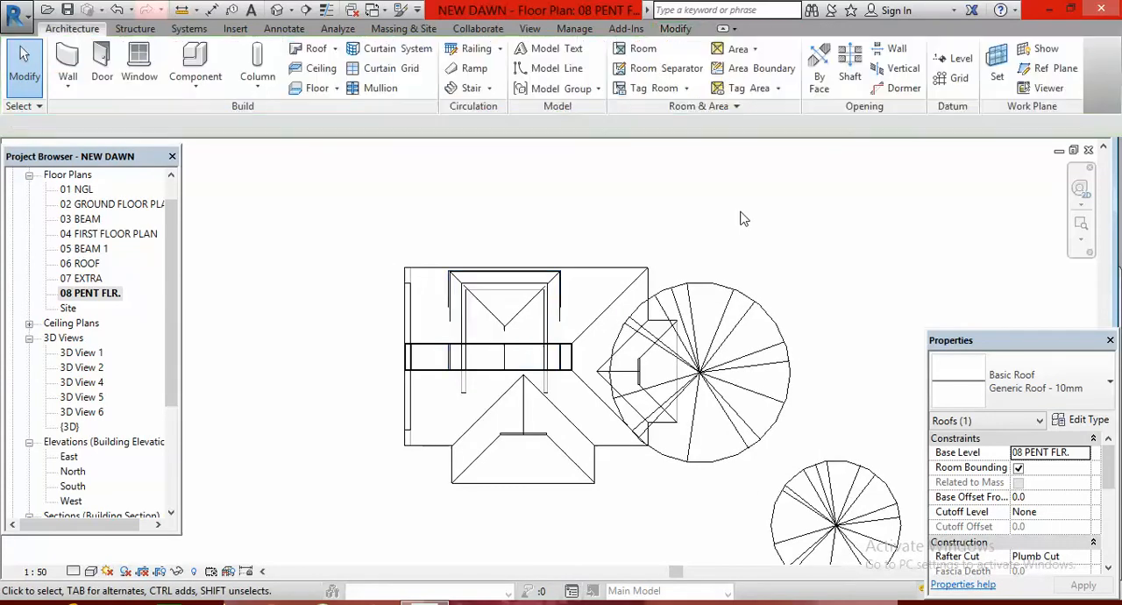
{"action": "left_click", "coordinate": [276, 10]}
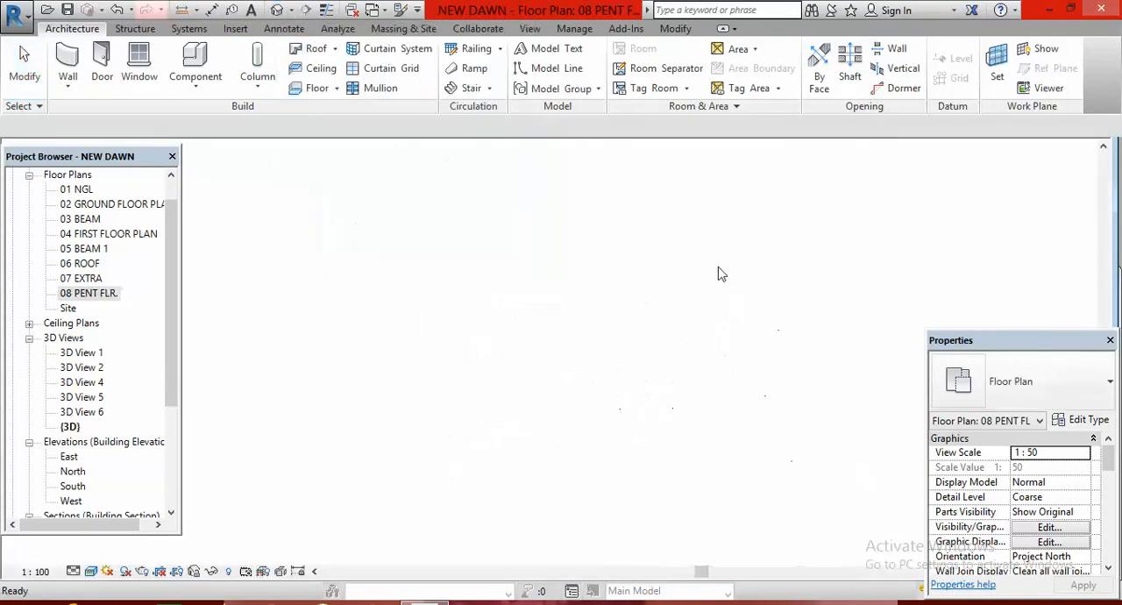
{"action": "scroll", "coordinate": [520, 288], "scroll_direction": "up", "scroll_amount": 4}
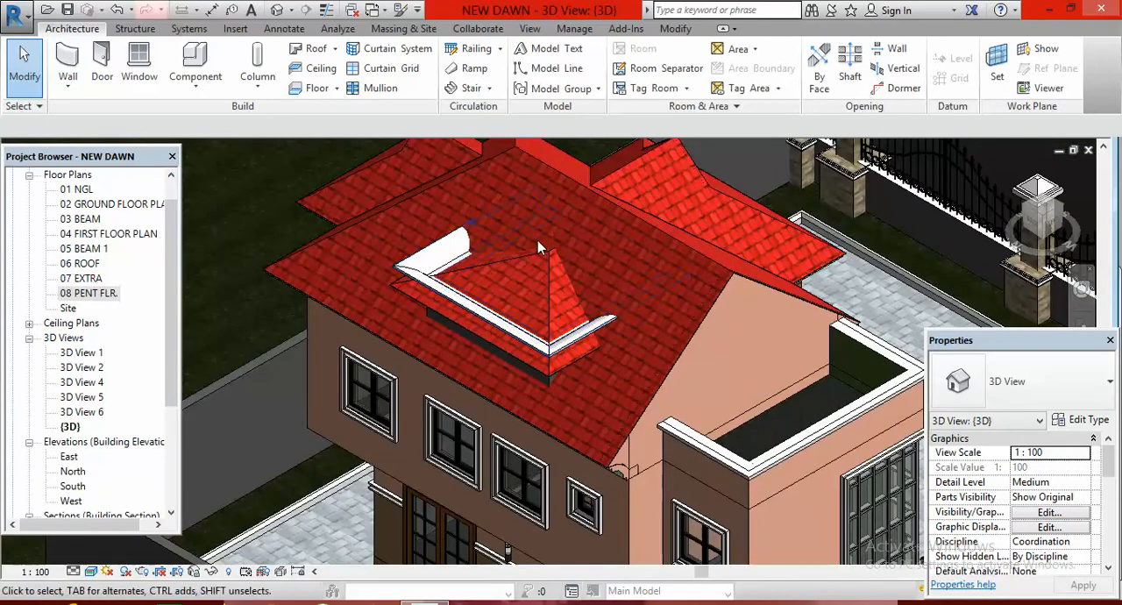
{"action": "middle_click_drag", "start_coordinate": [545, 274], "coordinate": [576, 325], "text": "shift"}
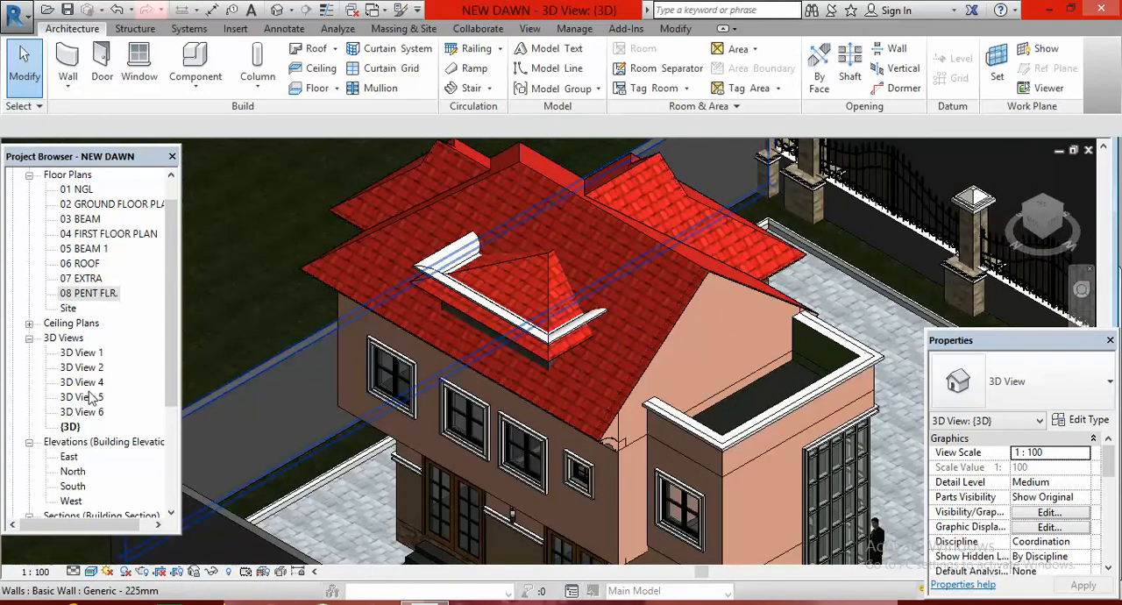
In the North elevation, move the penthouse roof straight up 450 mm from the wall's top corner to the top of the moulding
{"action": "double_click", "coordinate": [75, 472]}
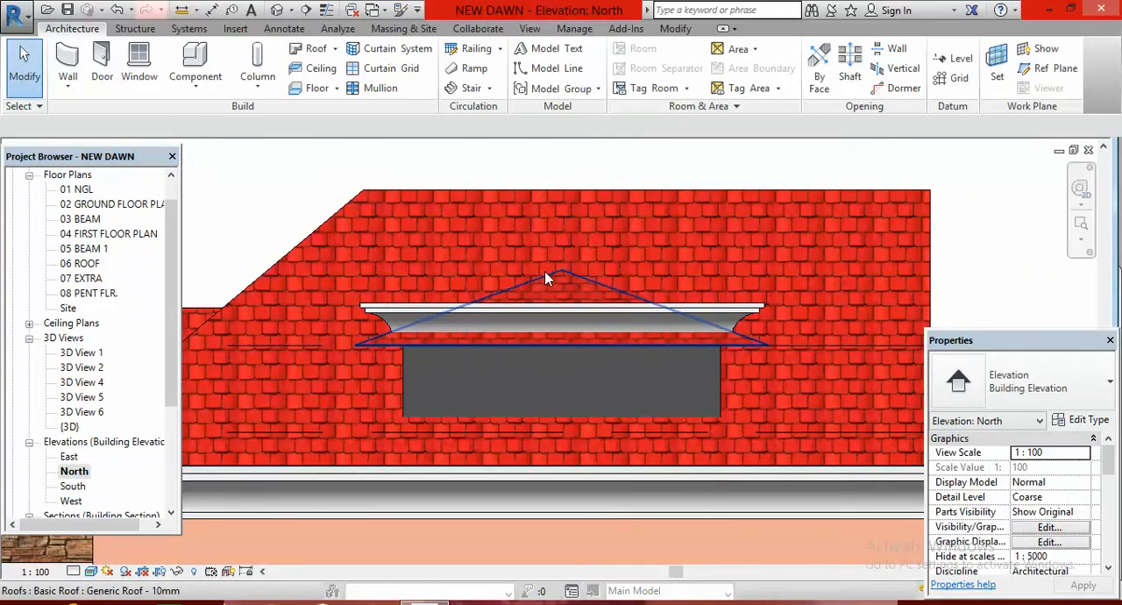
{"action": "left_click", "coordinate": [545, 273]}
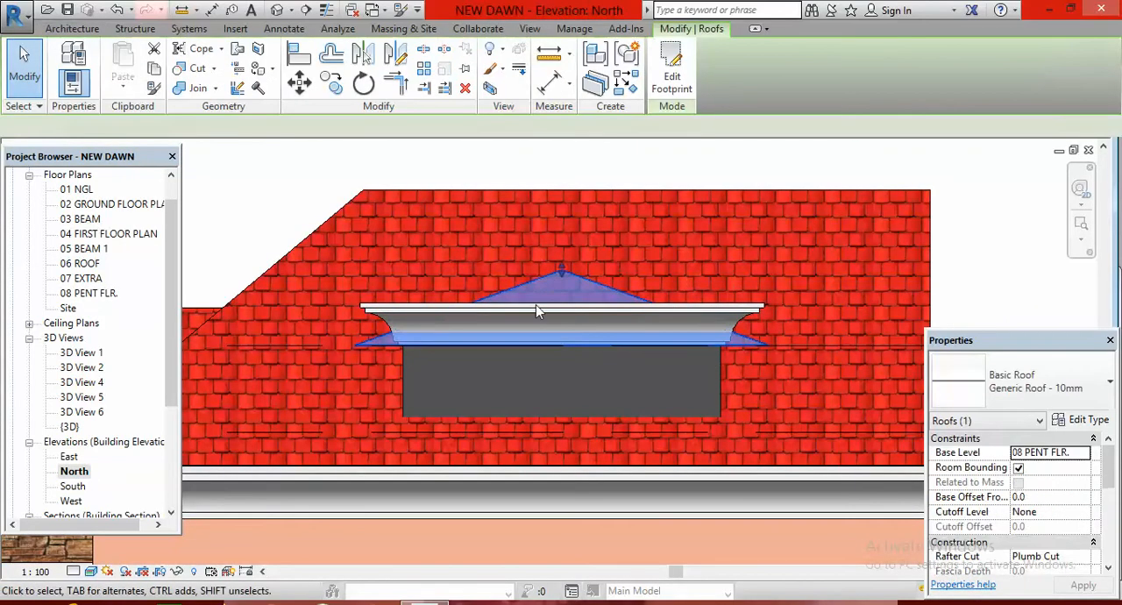
{"action": "left_click", "coordinate": [299, 82]}
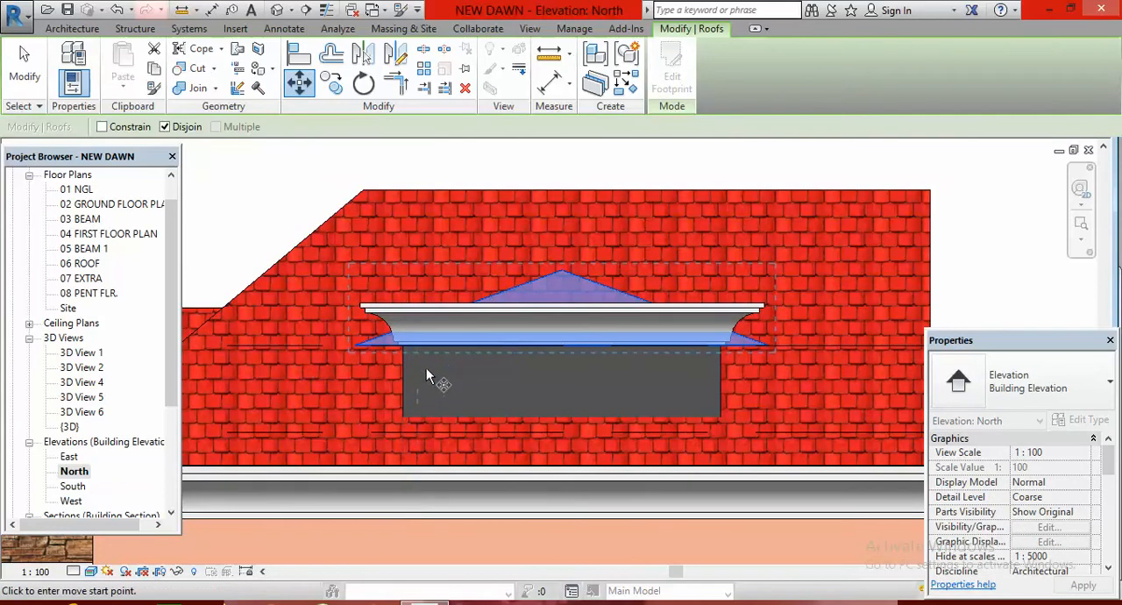
{"action": "scroll", "coordinate": [403, 351], "scroll_direction": "up", "scroll_amount": 2}
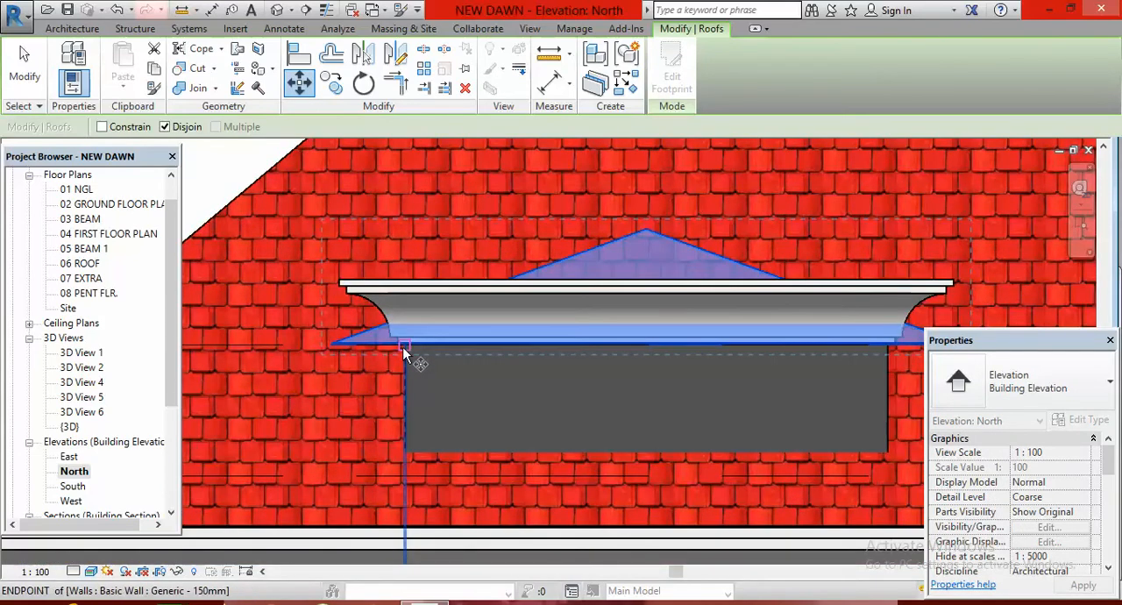
{"action": "left_click", "coordinate": [404, 350]}
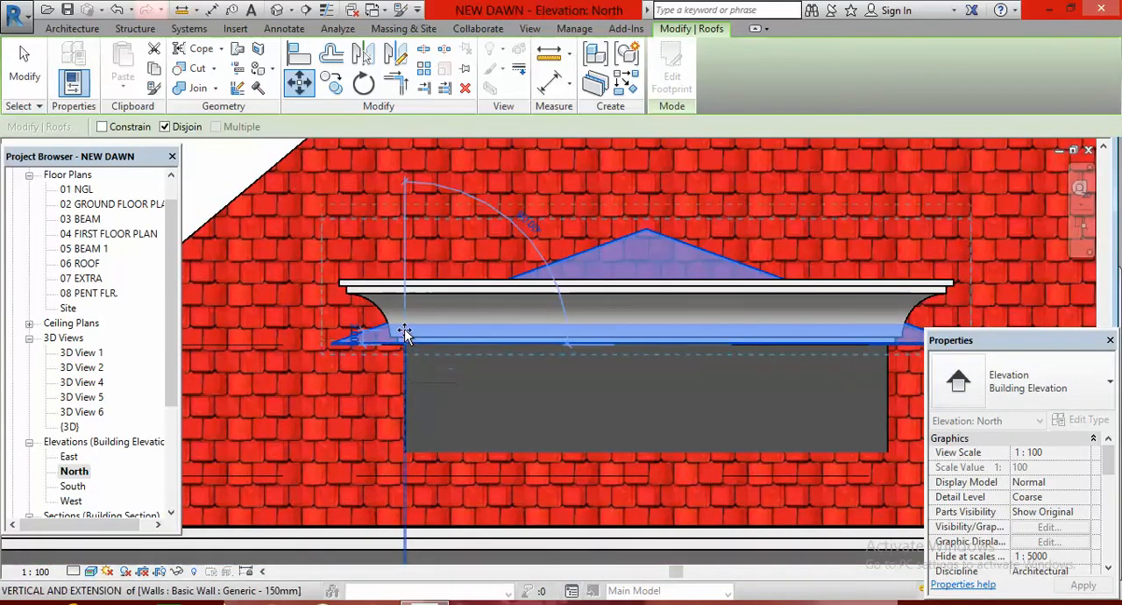
{"action": "left_click", "coordinate": [406, 286]}
{"action": "scroll", "coordinate": [438, 346], "scroll_direction": "down", "scroll_amount": 4}
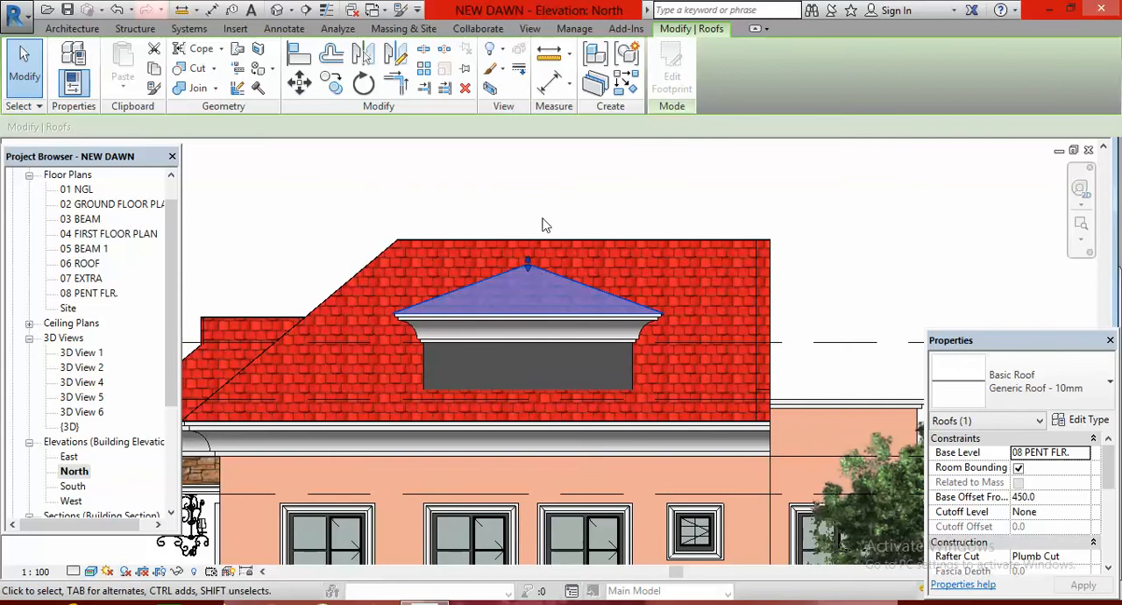
{"action": "left_click", "coordinate": [623, 203]}
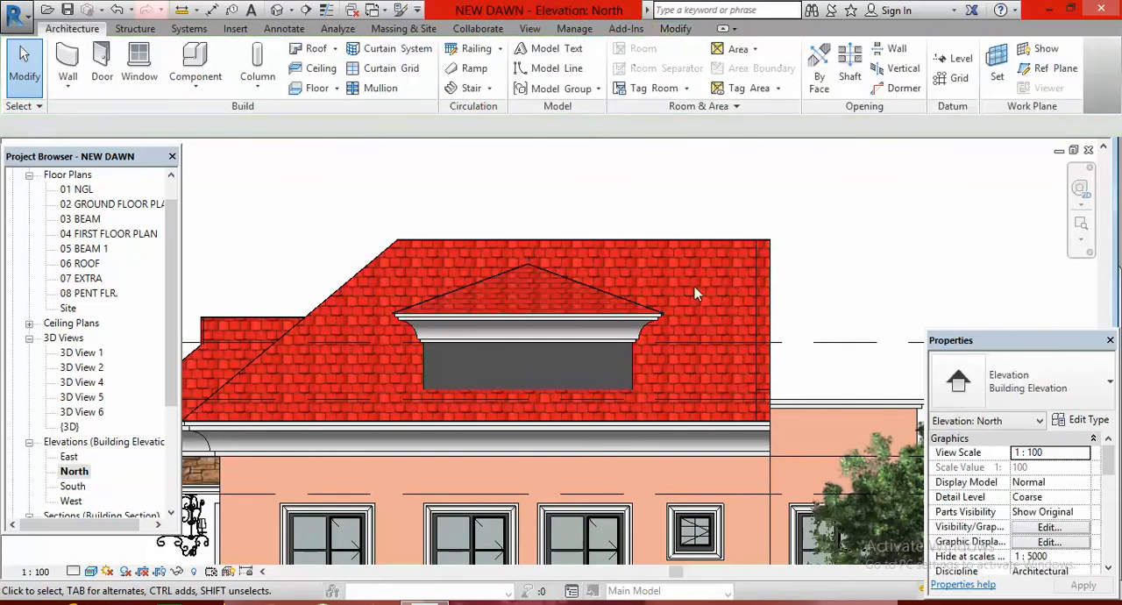
Inspect the raised penthouse roof and its junction with the main roof in the default 3D view
{"action": "scroll", "coordinate": [714, 299], "scroll_direction": "down", "scroll_amount": 2}
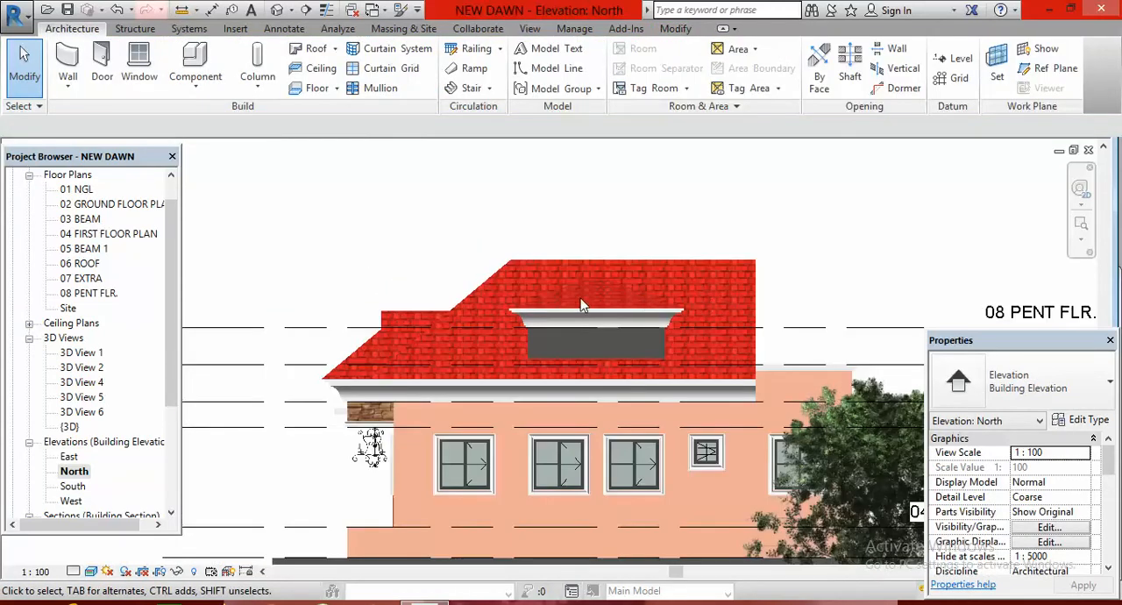
{"action": "left_click", "coordinate": [276, 10]}
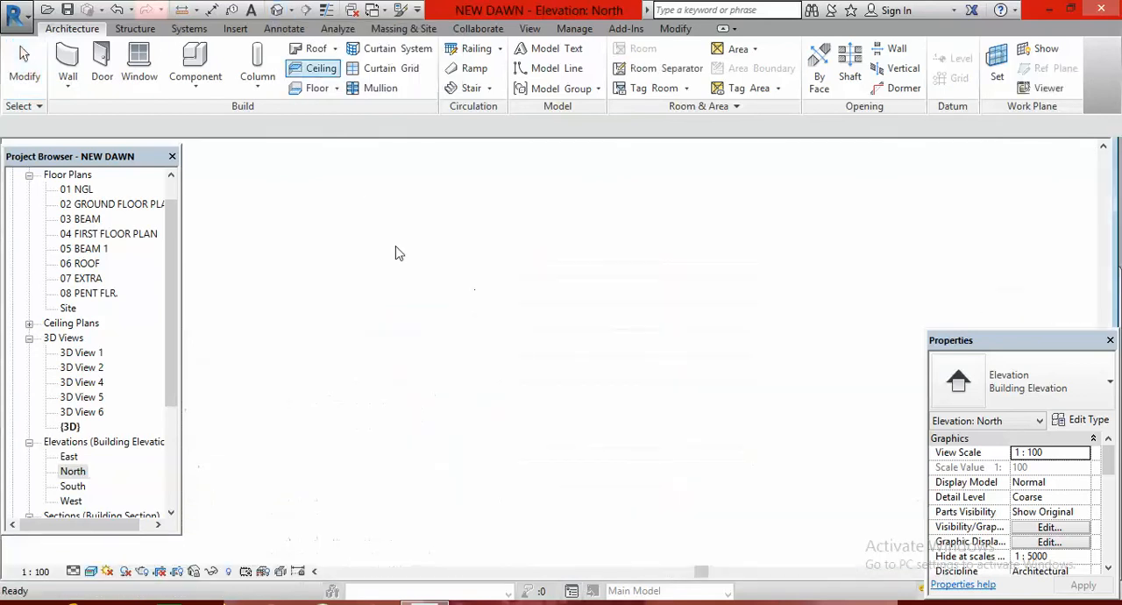
{"action": "scroll", "coordinate": [586, 232], "scroll_direction": "up", "scroll_amount": 8}
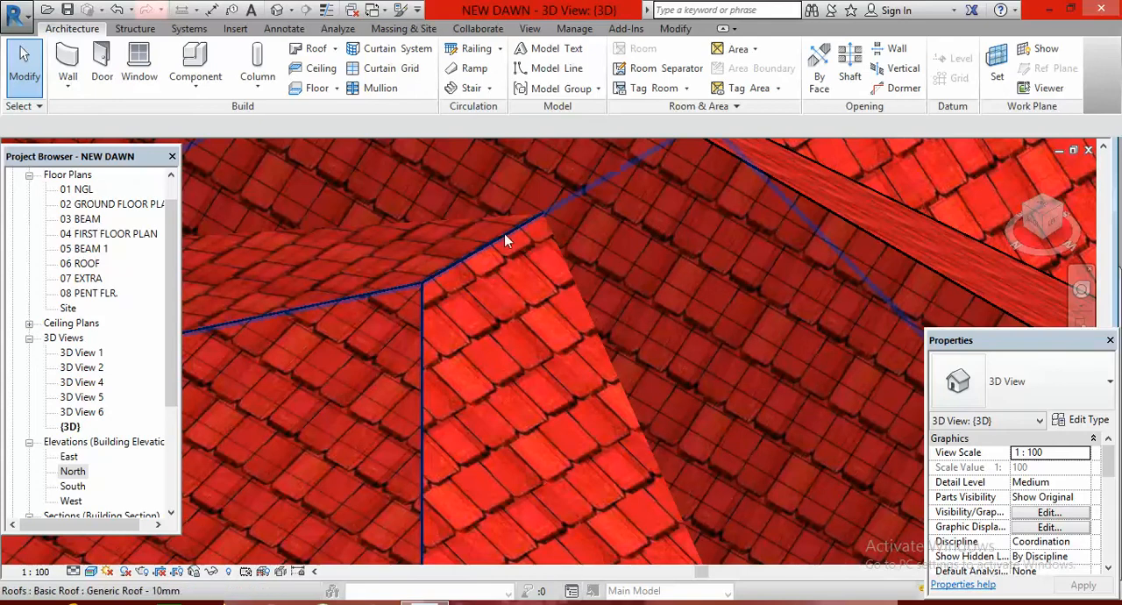
{"action": "scroll", "coordinate": [645, 290], "scroll_direction": "down", "scroll_amount": 8}
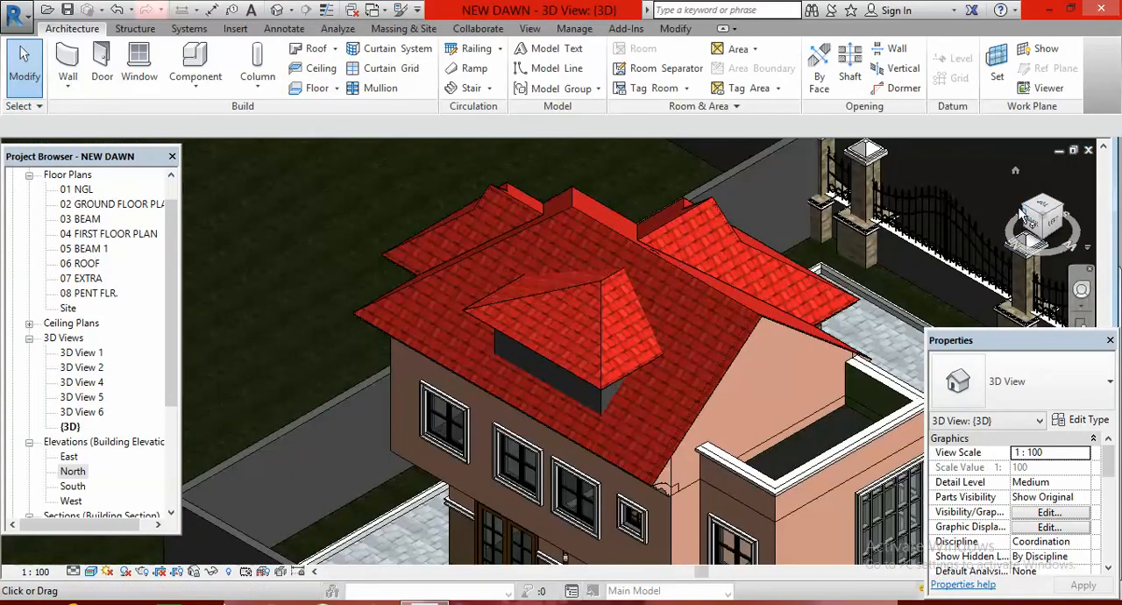
Examine the far side of the main roof's ridge in the 3D view where the penthouse roof meets it
{"action": "middle_click_drag", "start_coordinate": [633, 268], "coordinate": [624, 275], "text": "shift"}
{"action": "scroll", "coordinate": [624, 274], "scroll_direction": "down", "scroll_amount": 8}
{"action": "scroll", "coordinate": [608, 350], "scroll_direction": "up", "scroll_amount": 5}
{"action": "scroll", "coordinate": [644, 327], "scroll_direction": "up", "scroll_amount": 8}
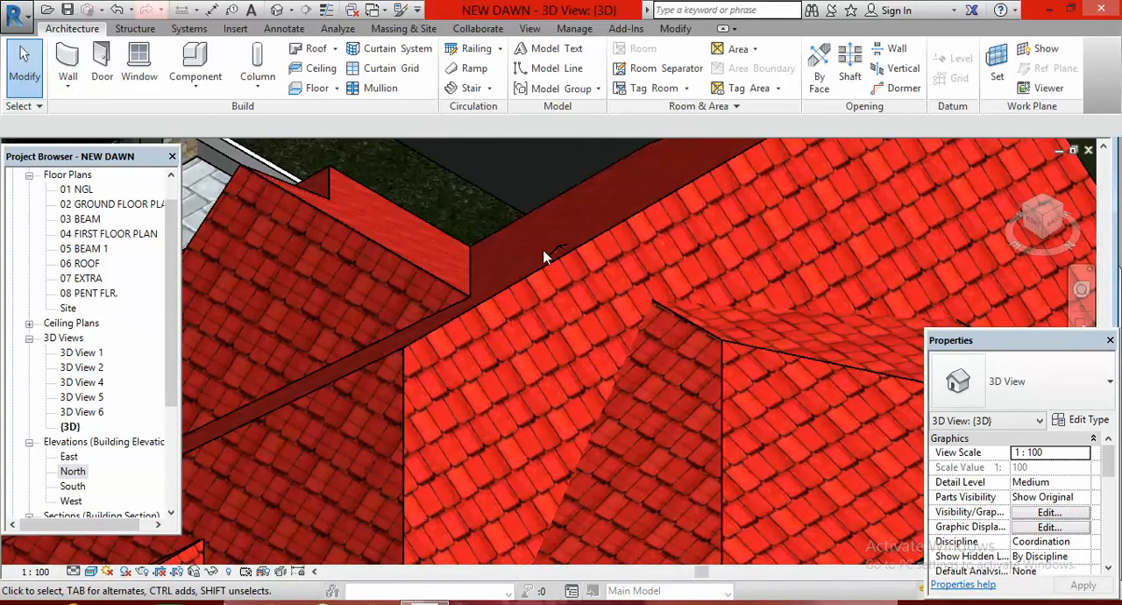
{"action": "scroll", "coordinate": [549, 247], "scroll_direction": "up", "scroll_amount": 6}
{"action": "scroll", "coordinate": [619, 276], "scroll_direction": "up", "scroll_amount": 3}
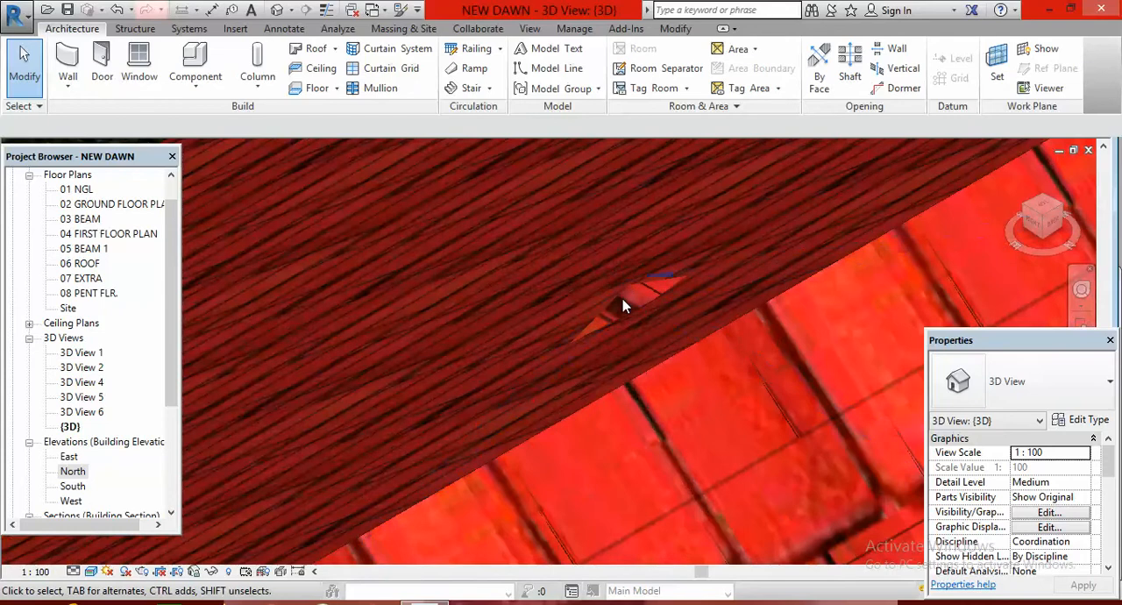
{"action": "scroll", "coordinate": [544, 256], "scroll_direction": "down", "scroll_amount": 12}
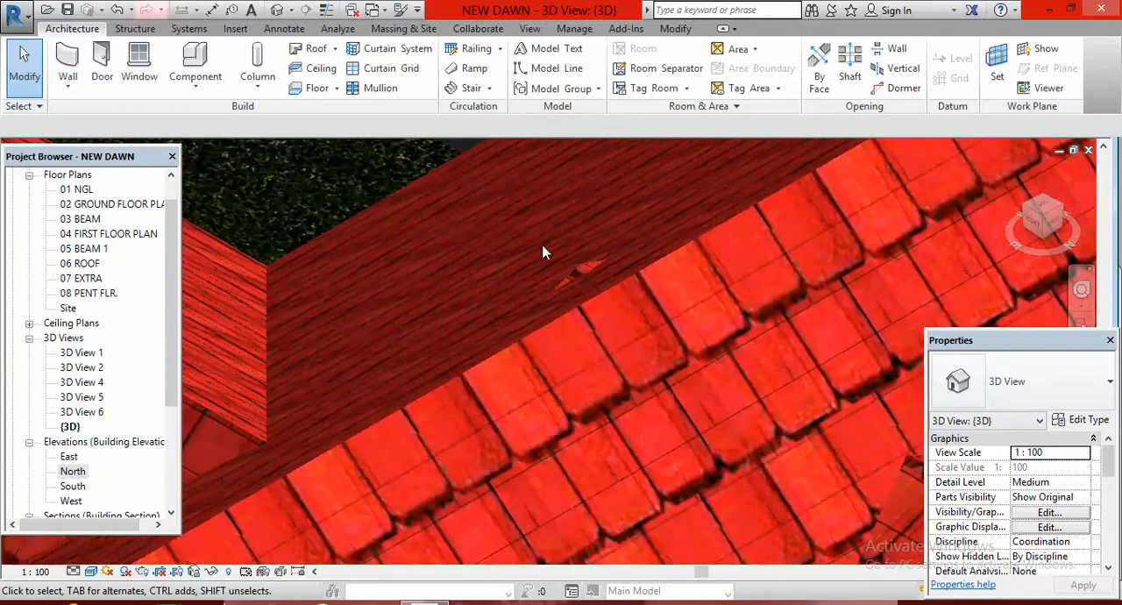
{"action": "scroll", "coordinate": [587, 282], "scroll_direction": "down", "scroll_amount": 5}
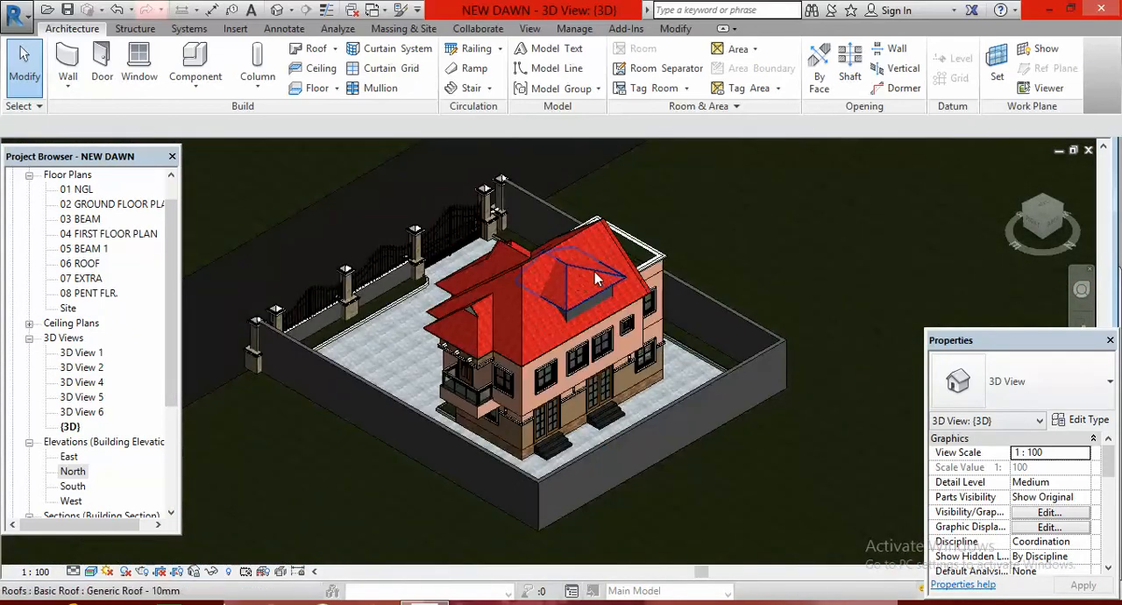
In the 08 PENT FLR. plan, edit the penthouse roof footprint and move its lower boundary line up about 1900 mm, disjoined from the sides
{"action": "double_click", "coordinate": [90, 294]}
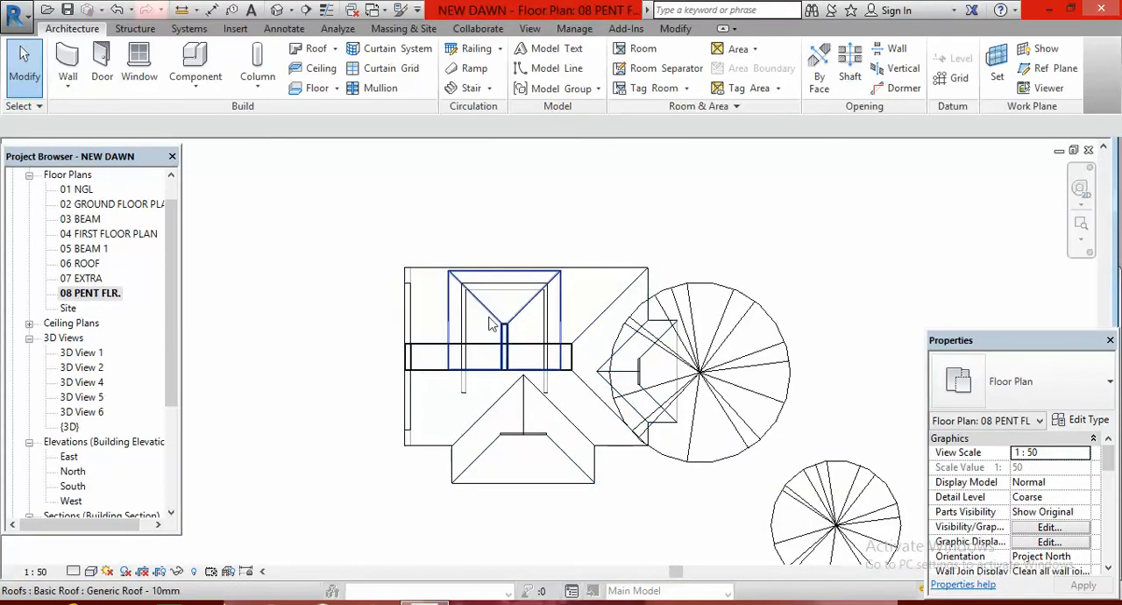
{"action": "left_click", "coordinate": [526, 315]}
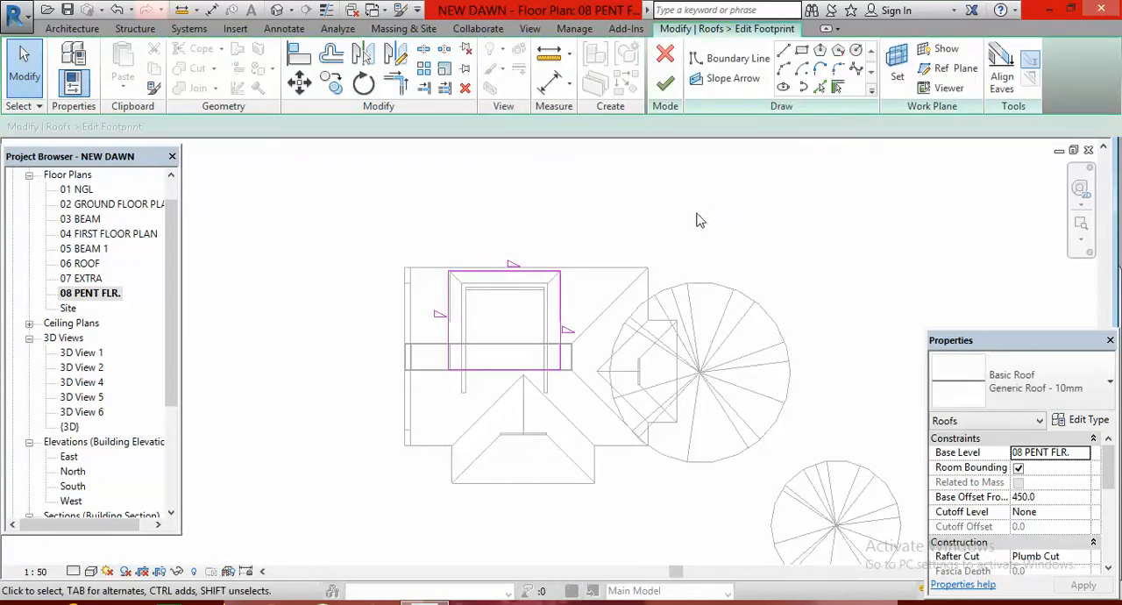
{"action": "scroll", "coordinate": [546, 355], "scroll_direction": "up", "scroll_amount": 3}
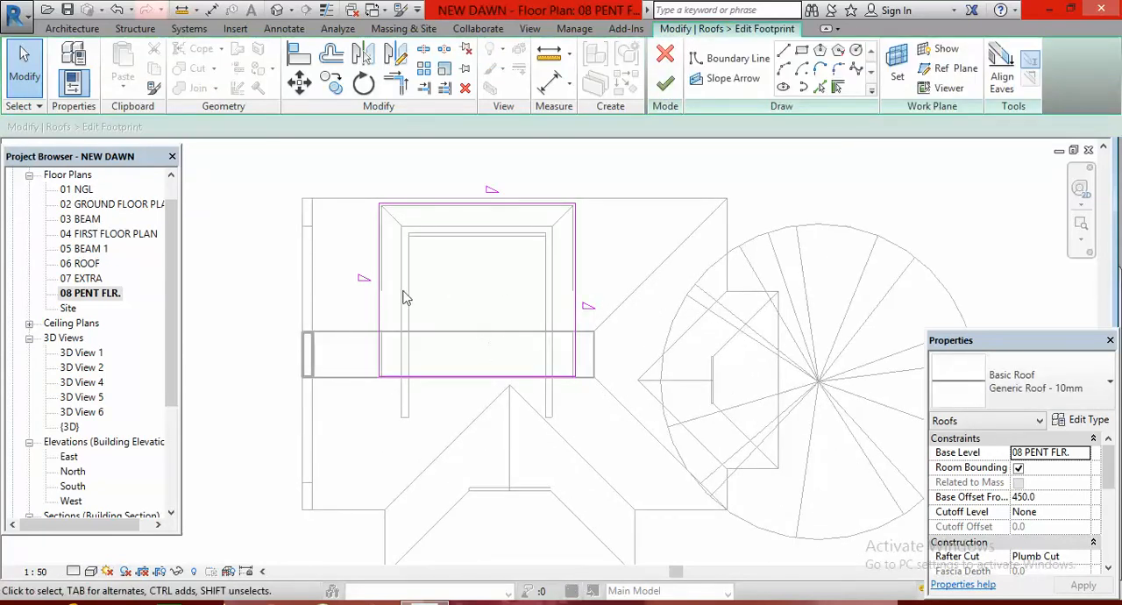
{"action": "left_click", "coordinate": [469, 380]}
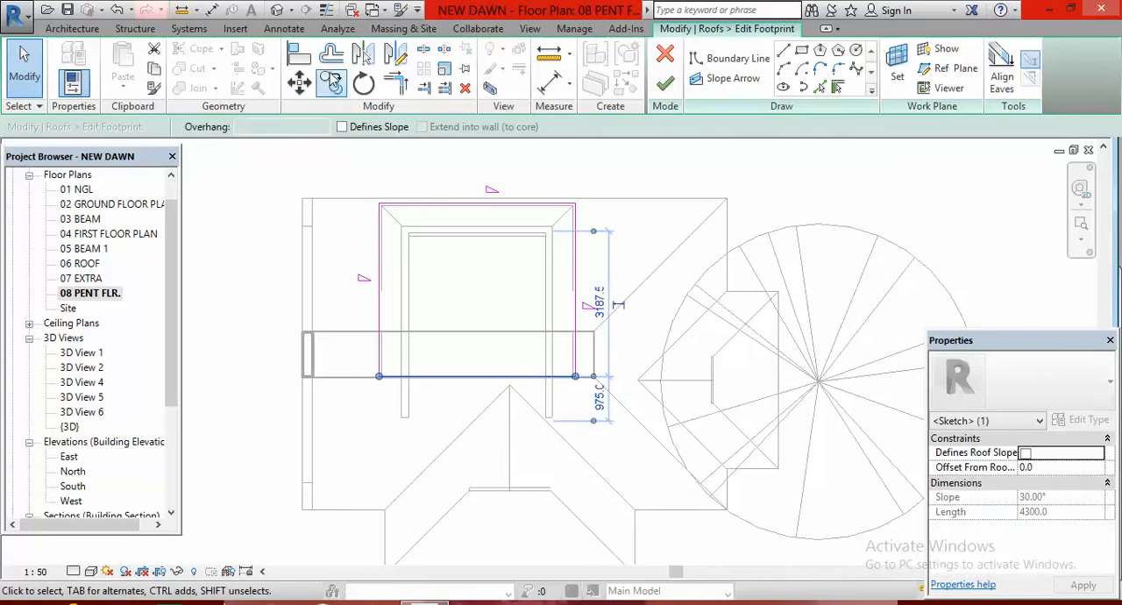
{"action": "left_click", "coordinate": [299, 83]}
{"action": "scroll", "coordinate": [586, 388], "scroll_direction": "up", "scroll_amount": 3}
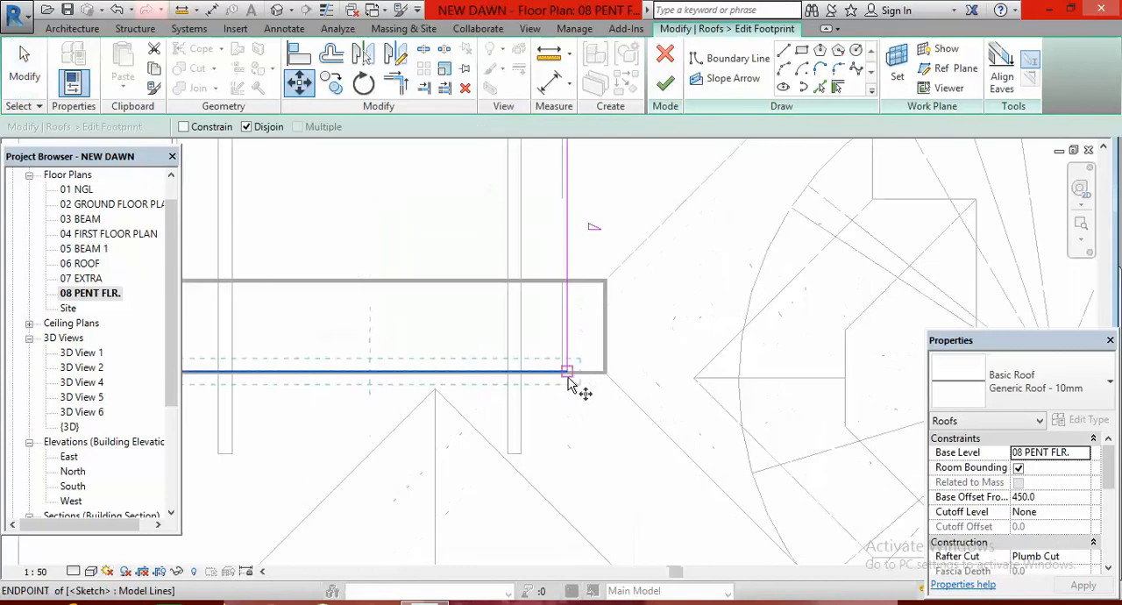
{"action": "left_click", "coordinate": [567, 372]}
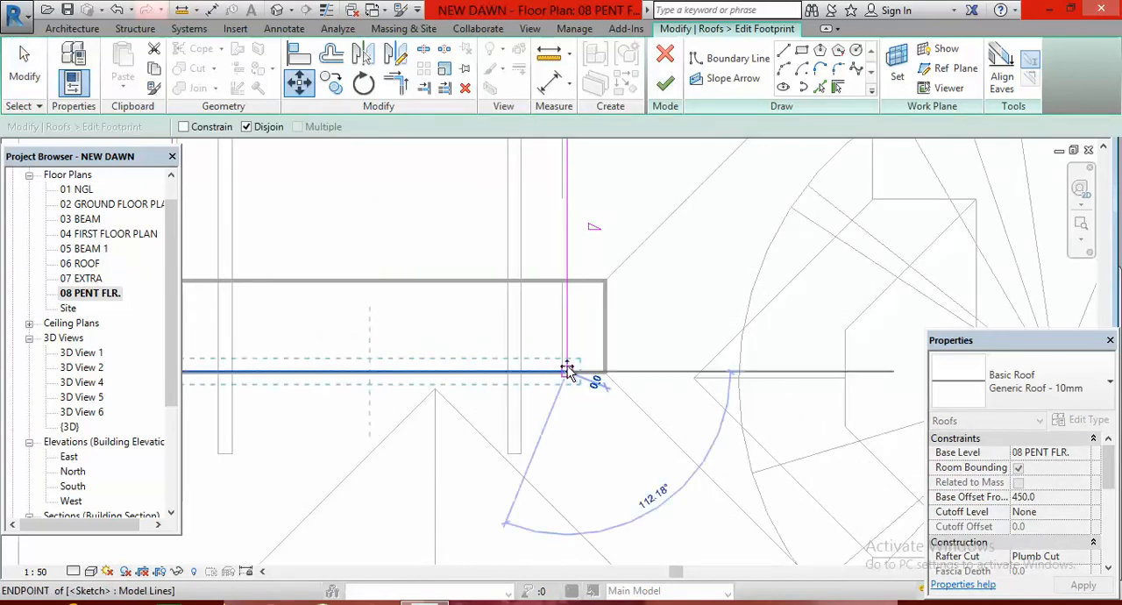
{"action": "left_click", "coordinate": [568, 195]}
{"action": "scroll", "coordinate": [593, 348], "scroll_direction": "down", "scroll_amount": 3}
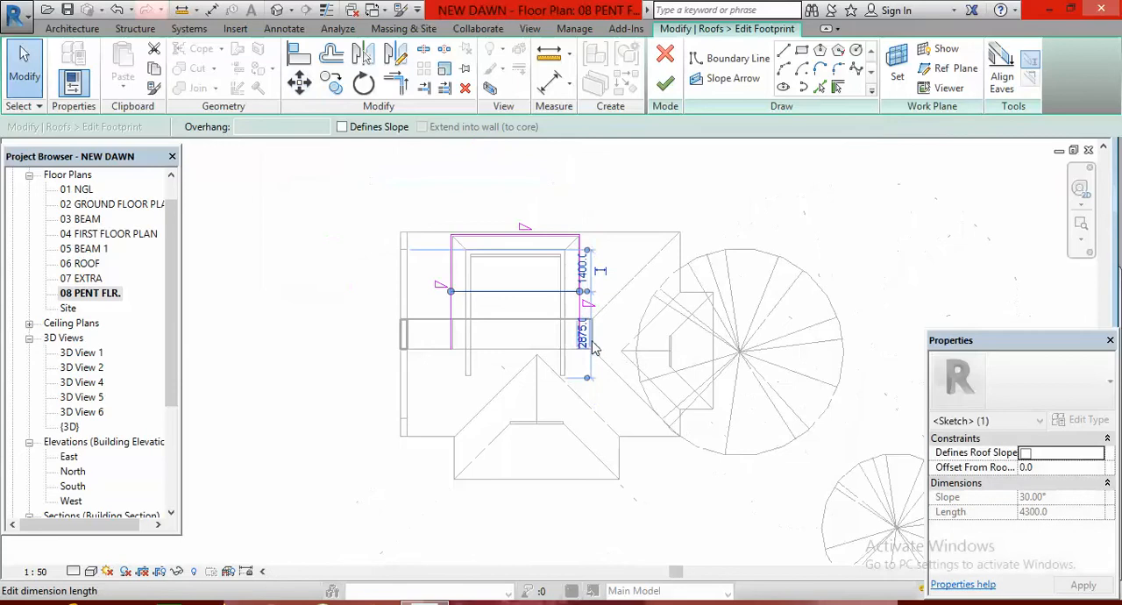
Trim the footprint's left and right boundary lines to corners with the moved lower line and finish the roof sketch
{"action": "left_click", "coordinate": [395, 85]}
{"action": "left_click", "coordinate": [479, 294]}
{"action": "left_click", "coordinate": [568, 287]}
{"action": "left_click", "coordinate": [557, 291]}
{"action": "scroll", "coordinate": [526, 374], "scroll_direction": "down", "scroll_amount": 2}
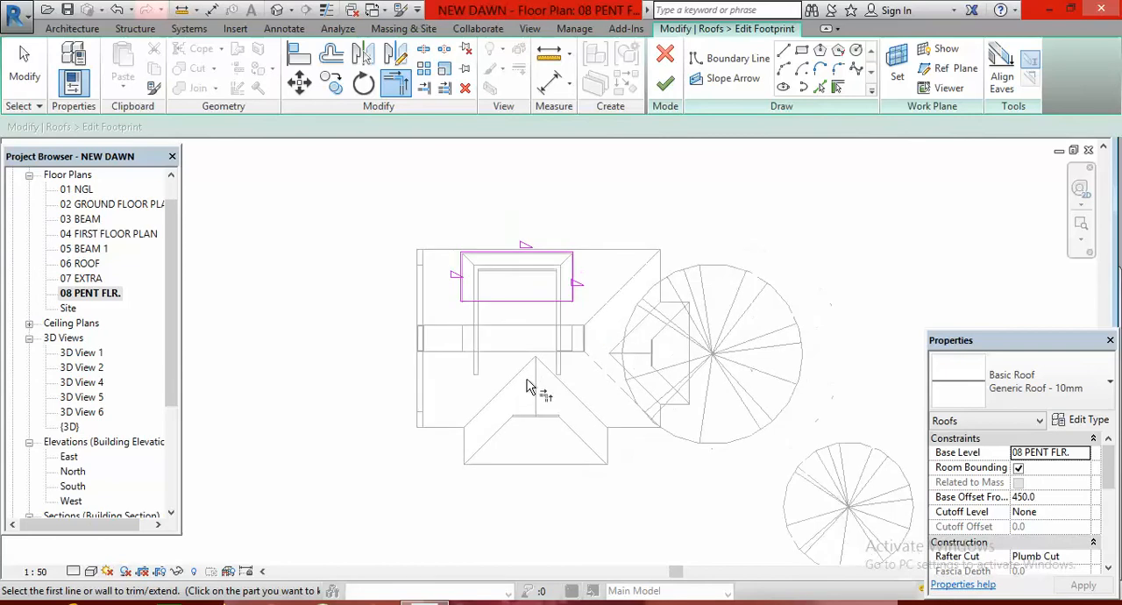
{"action": "left_click", "coordinate": [664, 83]}
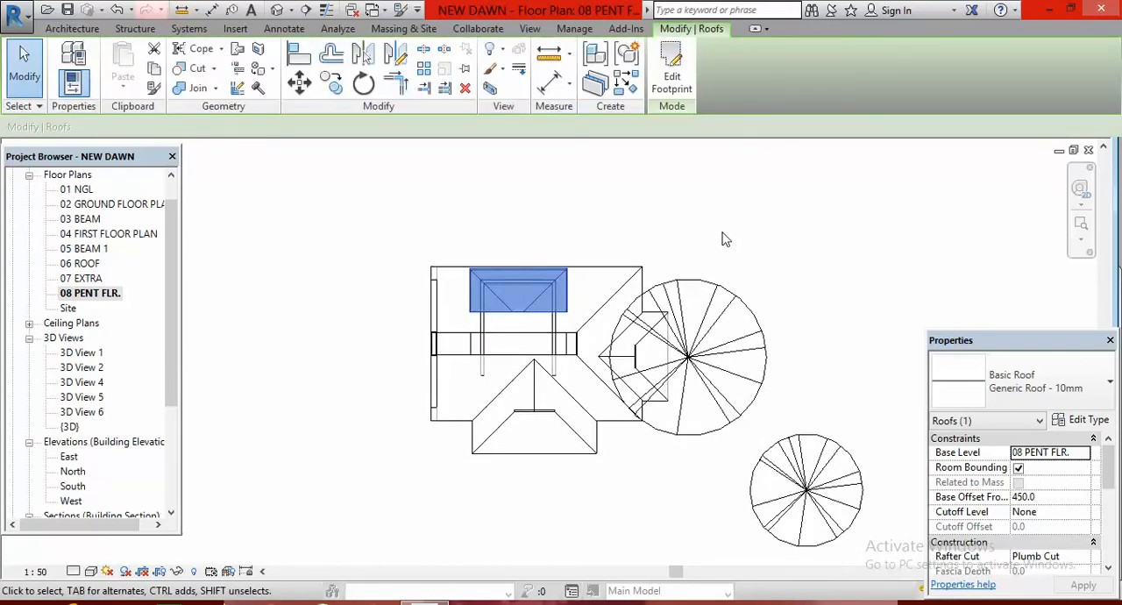
{"action": "left_click", "coordinate": [724, 237]}
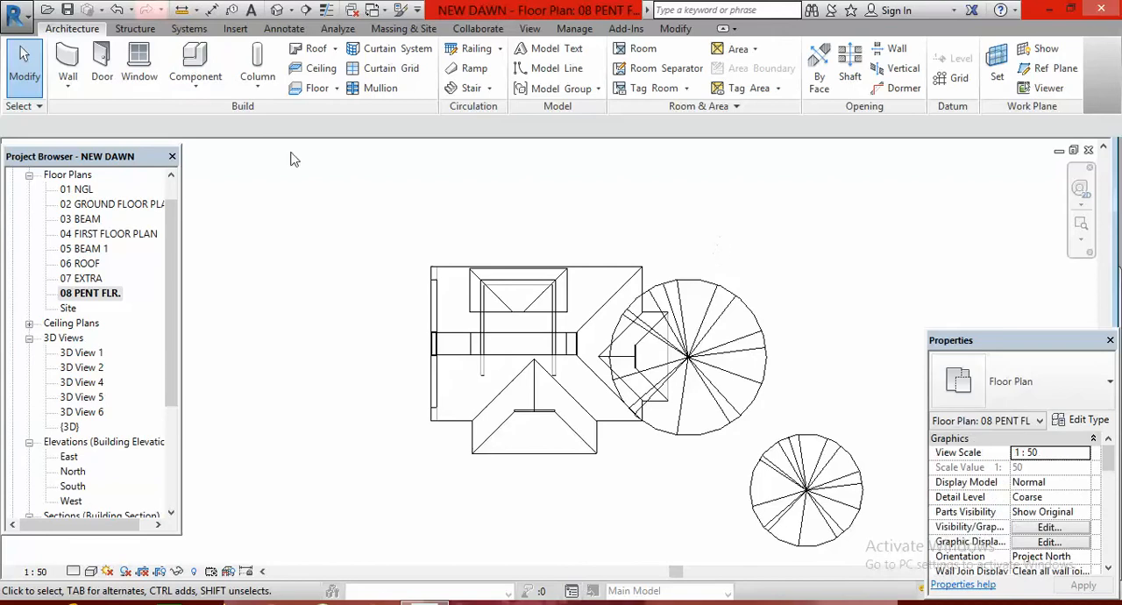
Inspect the shortened penthouse roof and its ridge against the main roof in the default 3D view
{"action": "left_click", "coordinate": [278, 12]}
{"action": "scroll", "coordinate": [557, 269], "scroll_direction": "up", "scroll_amount": 5}
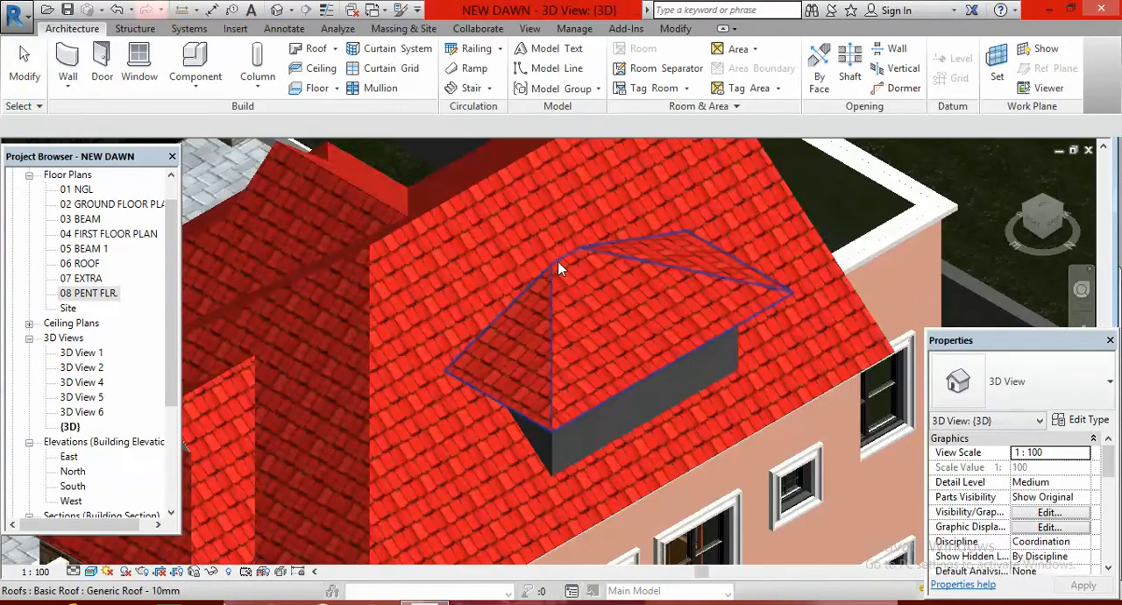
{"action": "scroll", "coordinate": [561, 269], "scroll_direction": "up", "scroll_amount": 3}
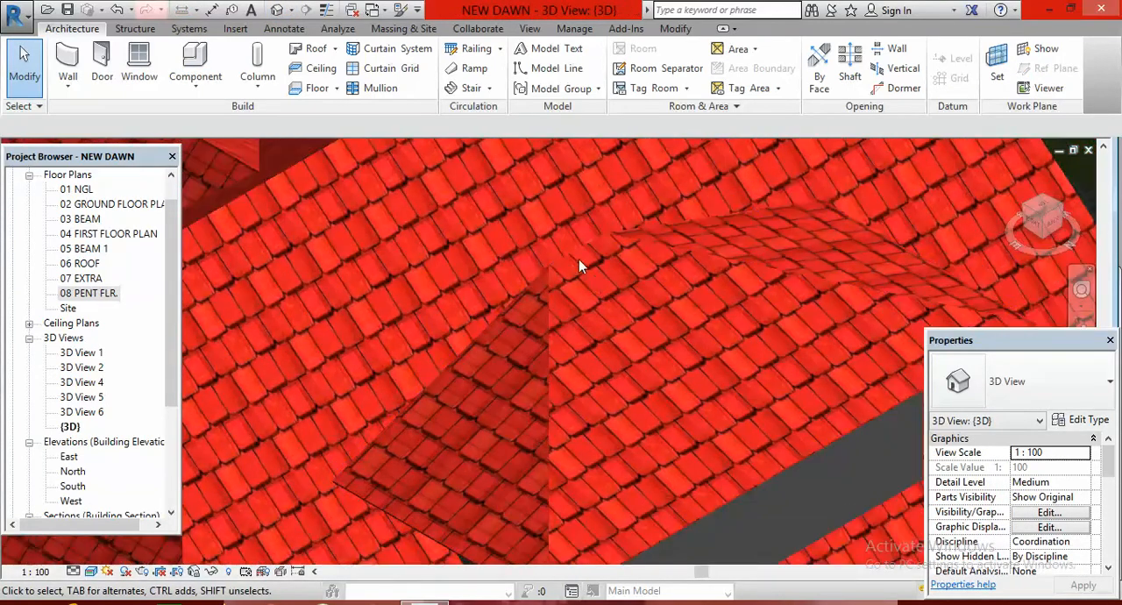
{"action": "scroll", "coordinate": [635, 337], "scroll_direction": "down", "scroll_amount": 5}
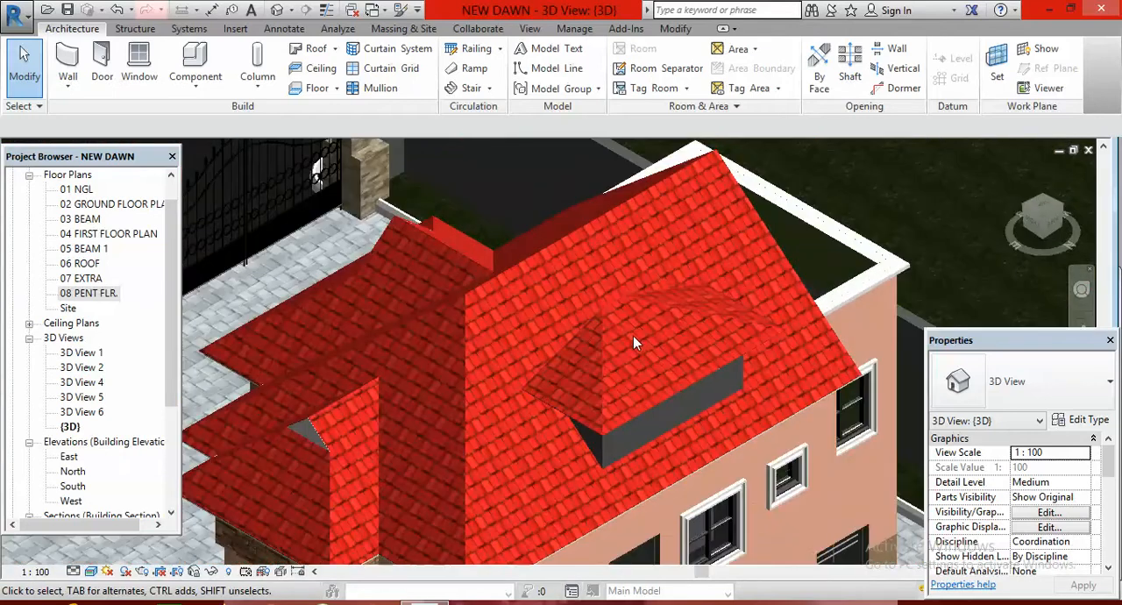
{"action": "scroll", "coordinate": [596, 300], "scroll_direction": "up", "scroll_amount": 2}
{"action": "scroll", "coordinate": [609, 298], "scroll_direction": "up", "scroll_amount": 3}
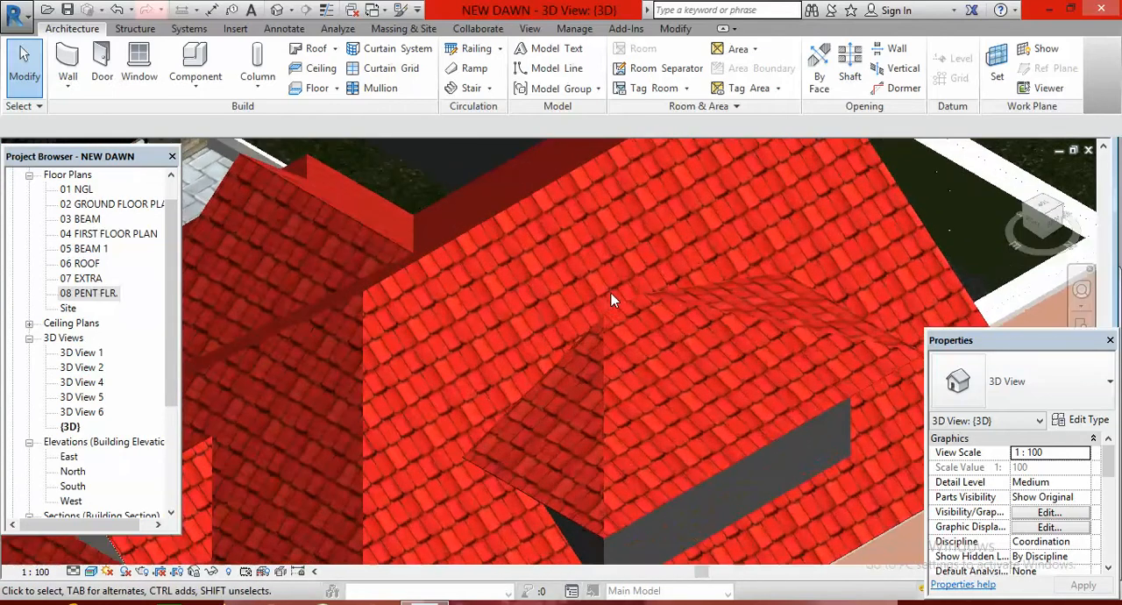
{"action": "scroll", "coordinate": [611, 292], "scroll_direction": "up", "scroll_amount": 2}
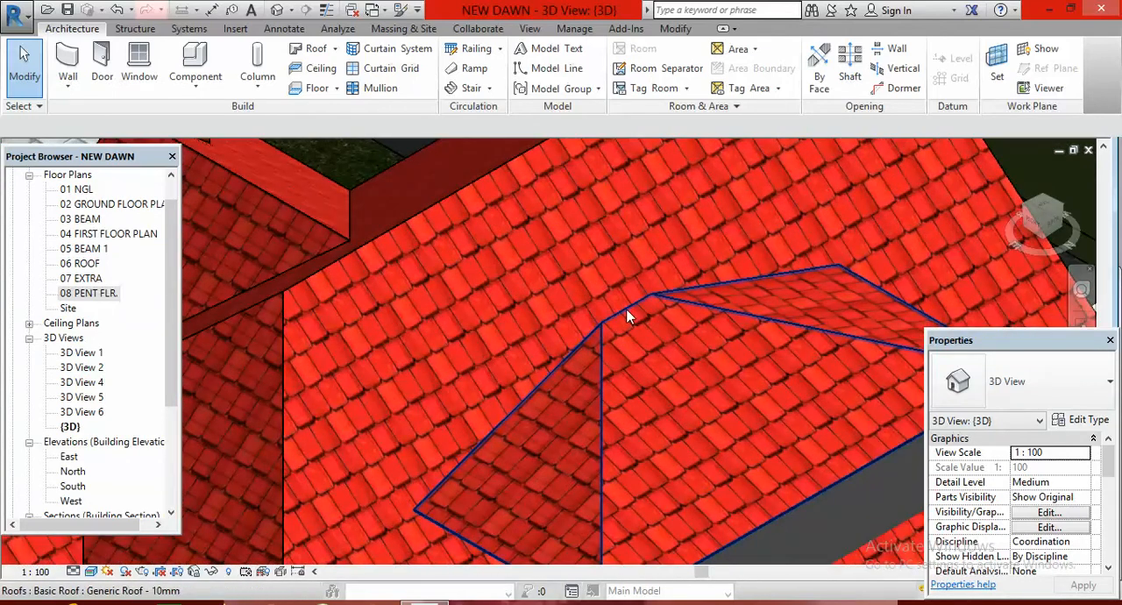
Set the penthouse roof's slope to 25° and check its shape against the main roof
{"action": "left_click", "coordinate": [627, 312]}
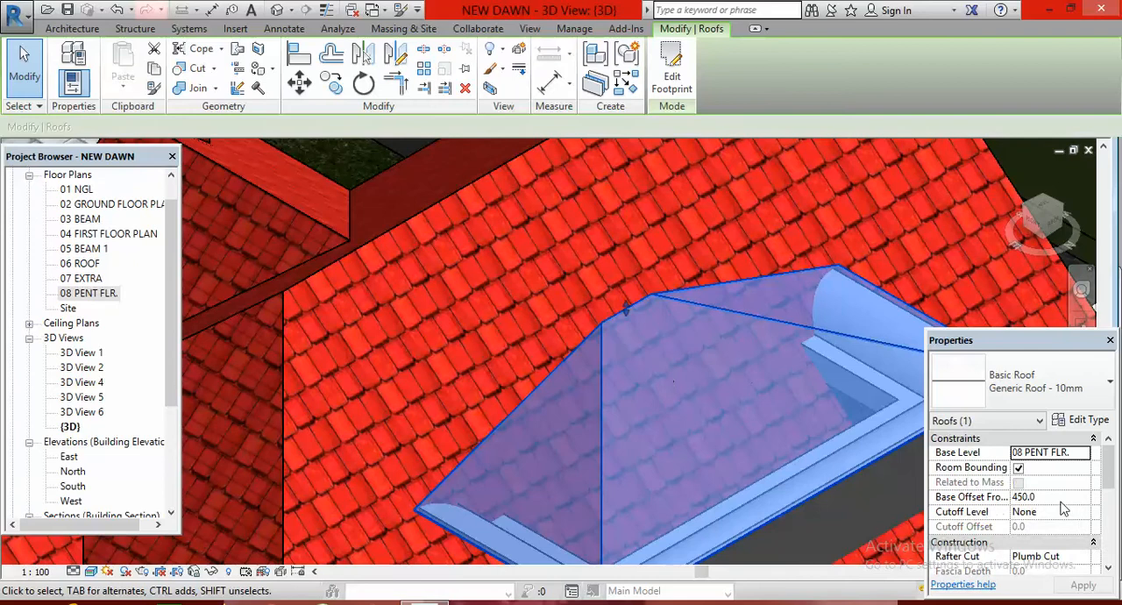
{"action": "left_click", "coordinate": [1110, 570]}
{"action": "left_click", "coordinate": [1109, 570]}
{"action": "left_click", "coordinate": [1109, 570]}
{"action": "left_click", "coordinate": [1109, 571]}
{"action": "left_click", "coordinate": [1109, 571]}
{"action": "left_click", "coordinate": [1110, 570]}
{"action": "left_click", "coordinate": [1110, 571]}
{"action": "left_click", "coordinate": [1053, 512]}
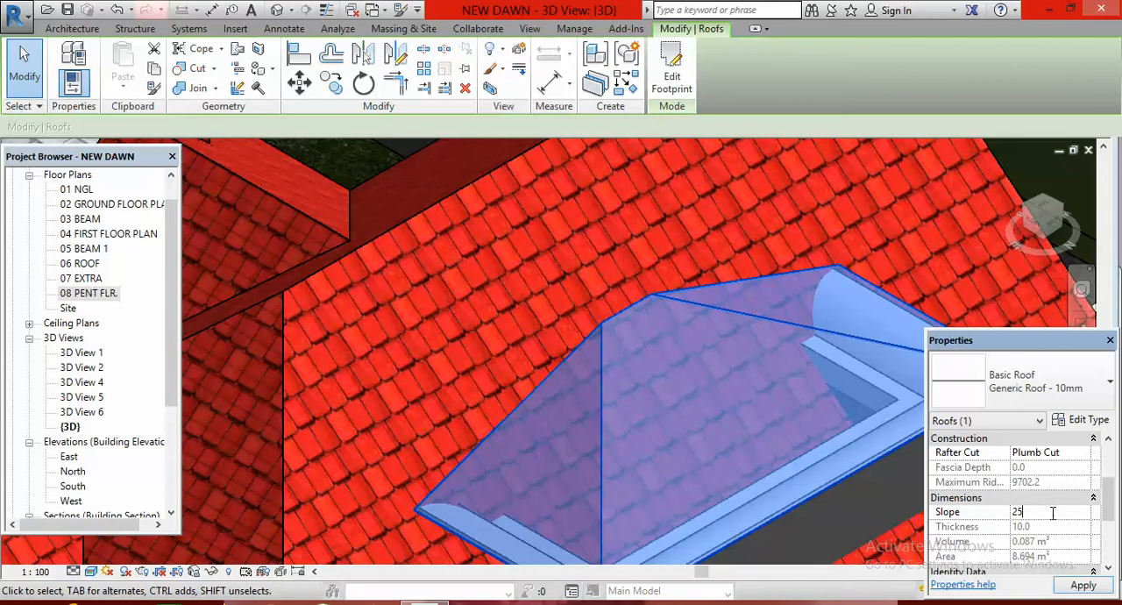
{"action": "type", "text": "25"}
{"action": "key", "text": "Return"}
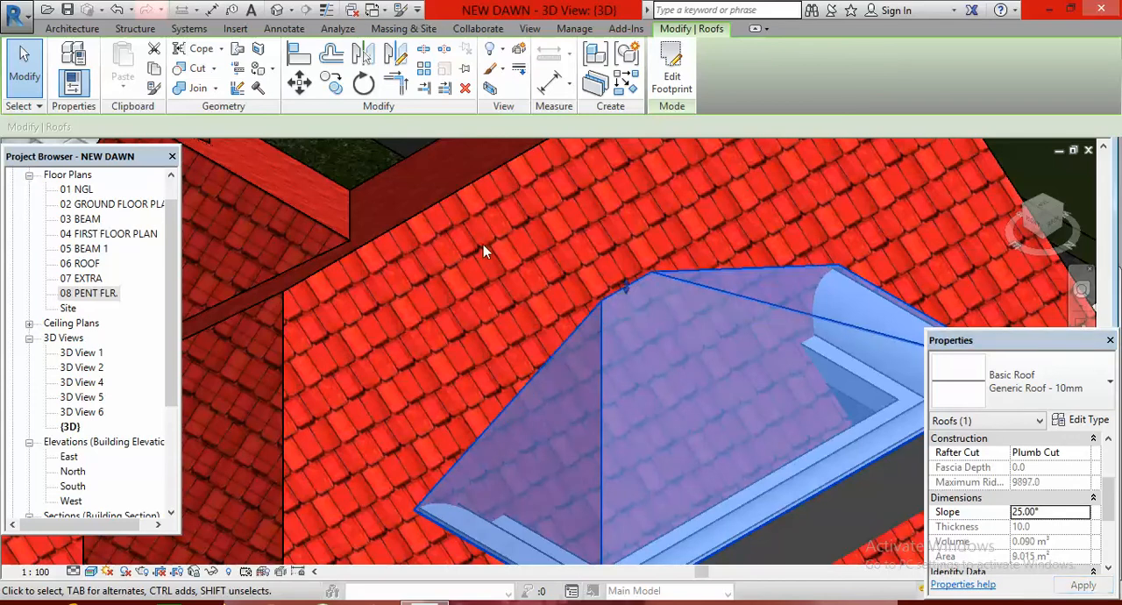
{"action": "middle_click_drag", "start_coordinate": [521, 268], "coordinate": [513, 280], "text": "shift"}
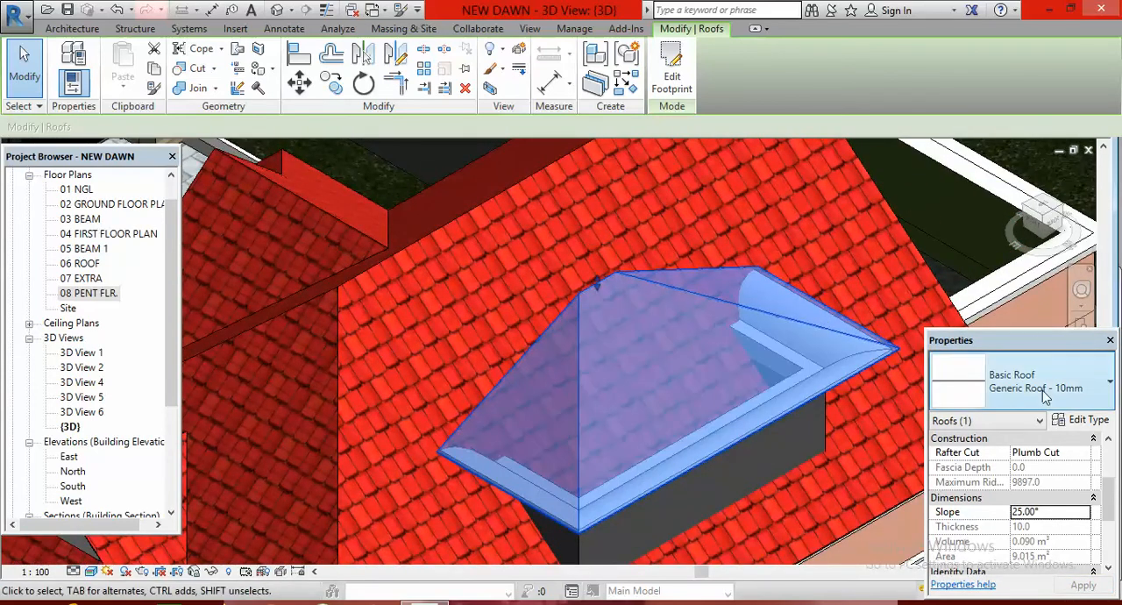
{"action": "scroll", "coordinate": [585, 377], "scroll_direction": "down", "scroll_amount": 5}
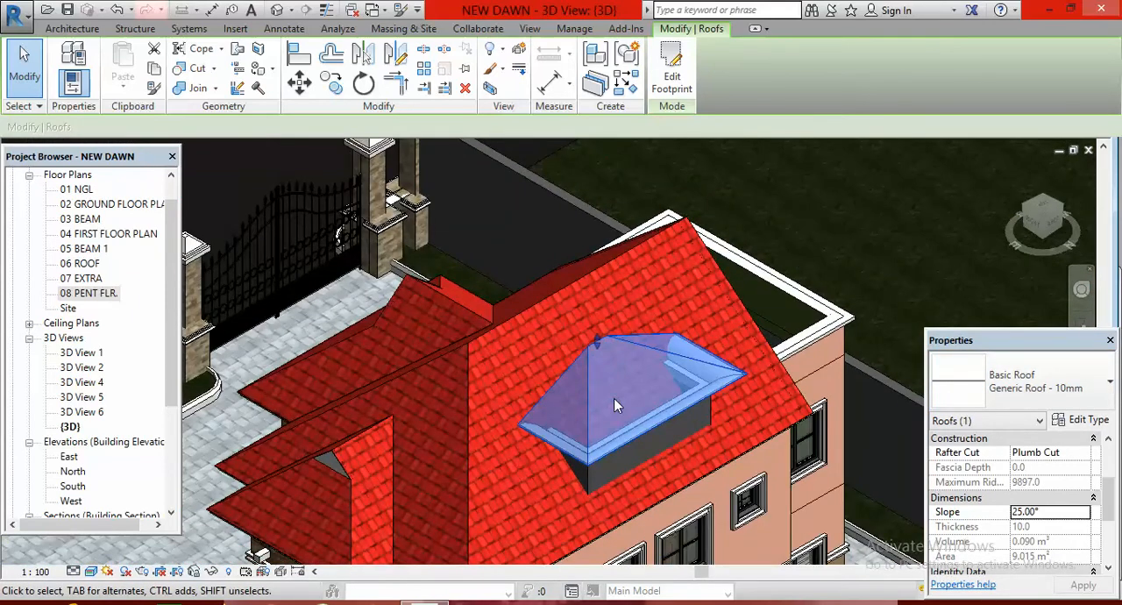
{"action": "left_click", "coordinate": [914, 304]}
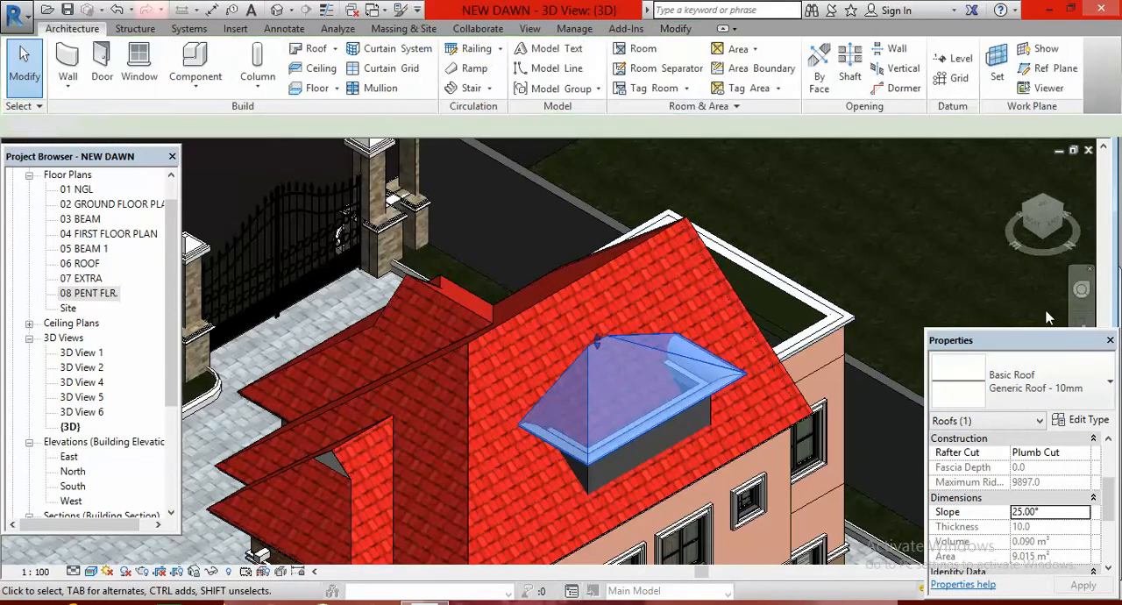
Reopen the penthouse roof footprint in the 08 PENT FLR. plan and nudge its lower boundary line down about 840 mm
{"action": "double_click", "coordinate": [96, 294]}
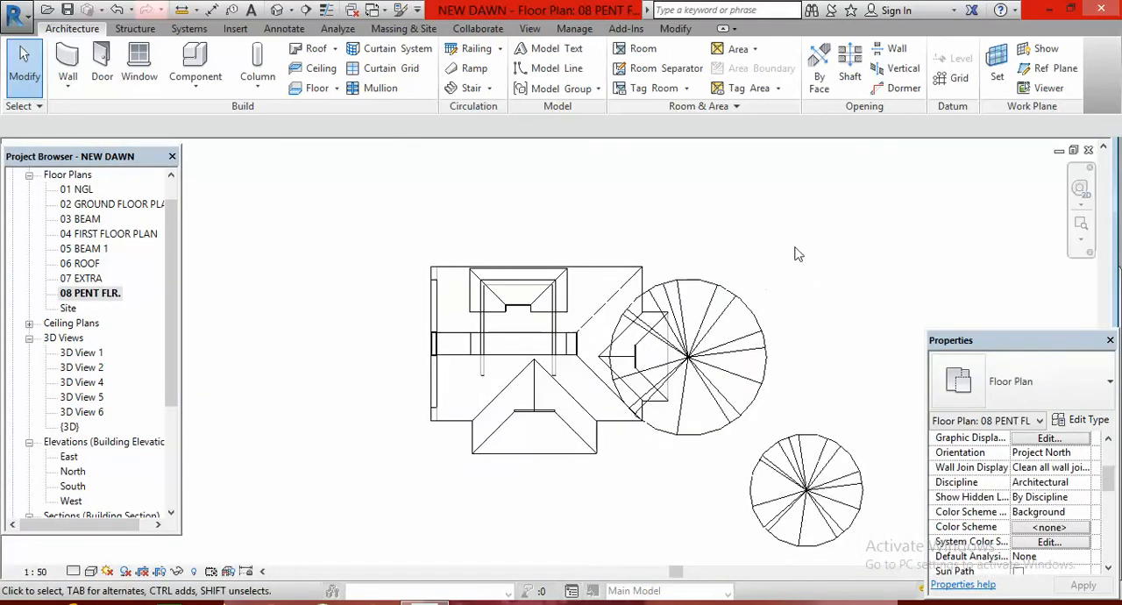
{"action": "scroll", "coordinate": [526, 315], "scroll_direction": "up", "scroll_amount": 5}
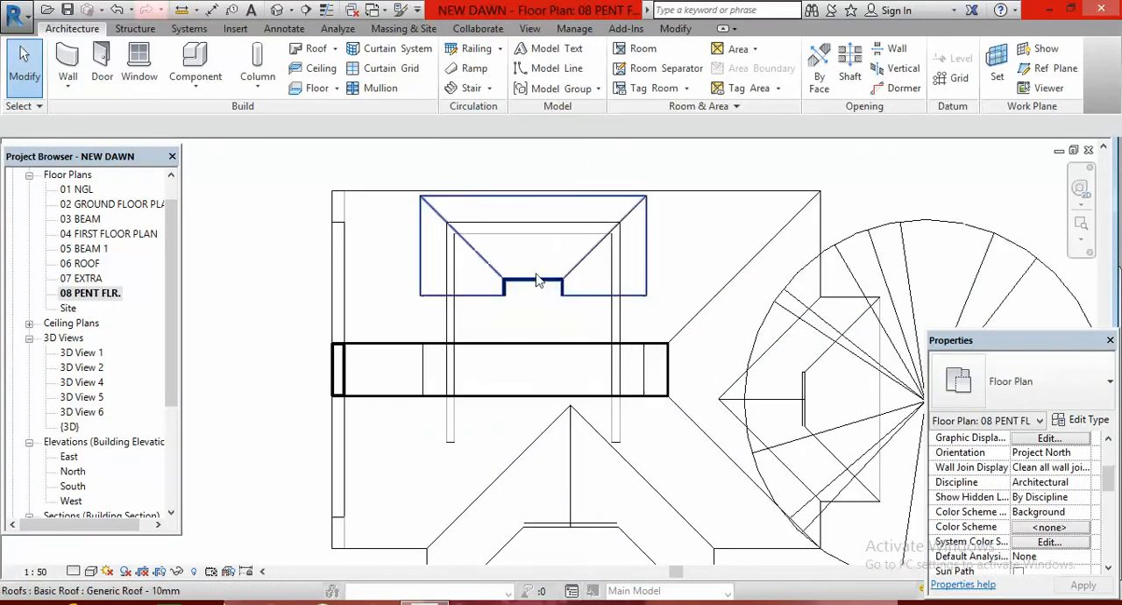
{"action": "left_click", "coordinate": [549, 285]}
{"action": "left_click", "coordinate": [672, 70]}
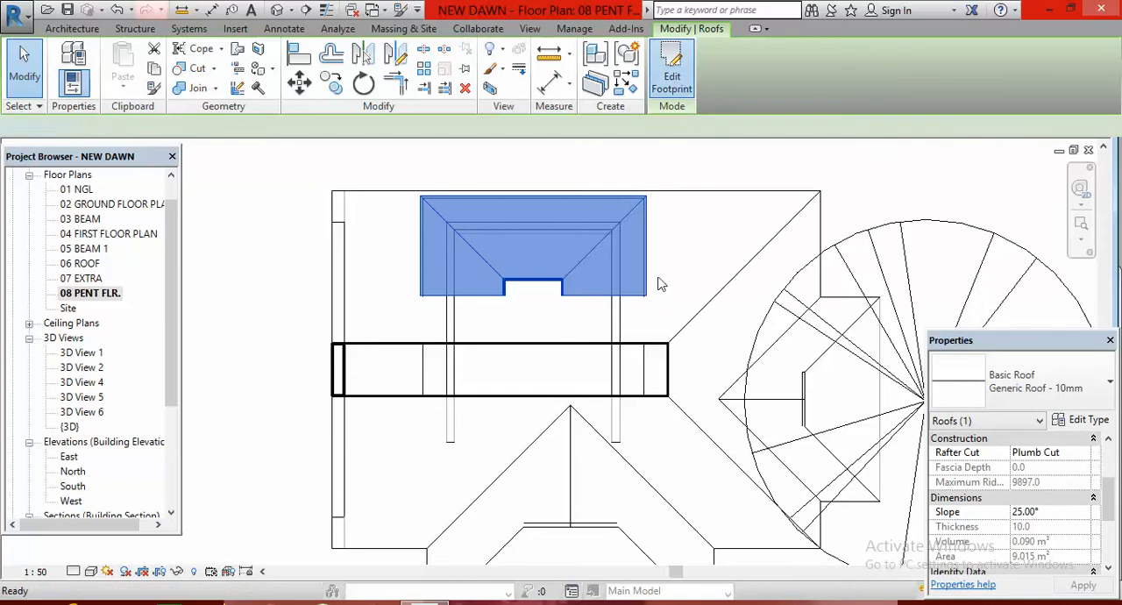
{"action": "left_click", "coordinate": [546, 302]}
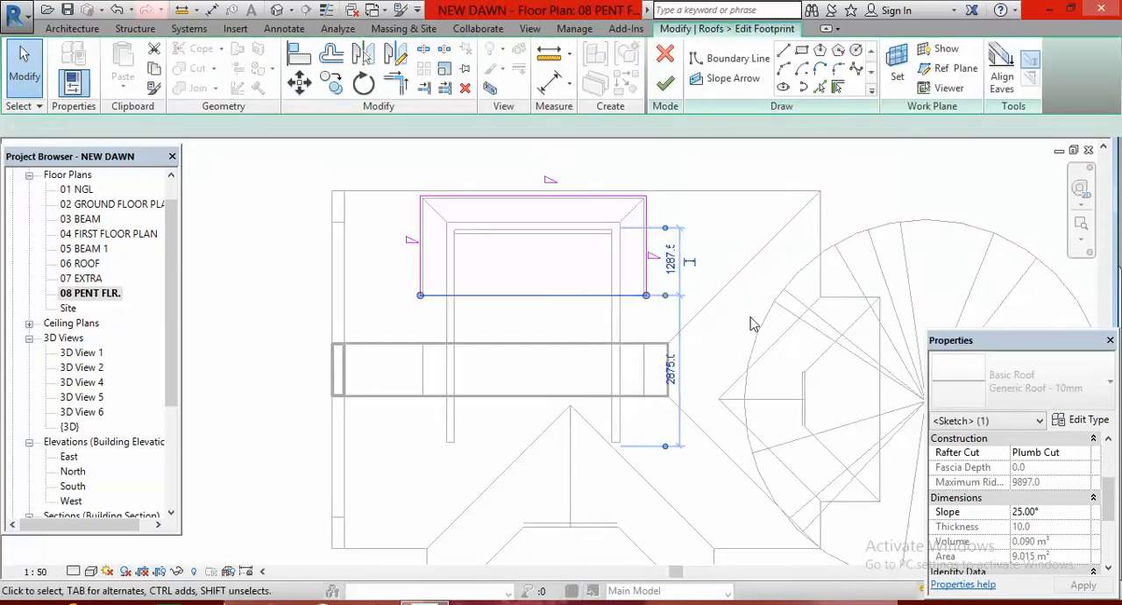
{"action": "key", "text": "Down"}
{"action": "key", "text": "Down"}
{"action": "key", "text": "Down"}
{"action": "key", "text": "Down"}
{"action": "key", "text": "Down"}
{"action": "key", "text": "Down"}
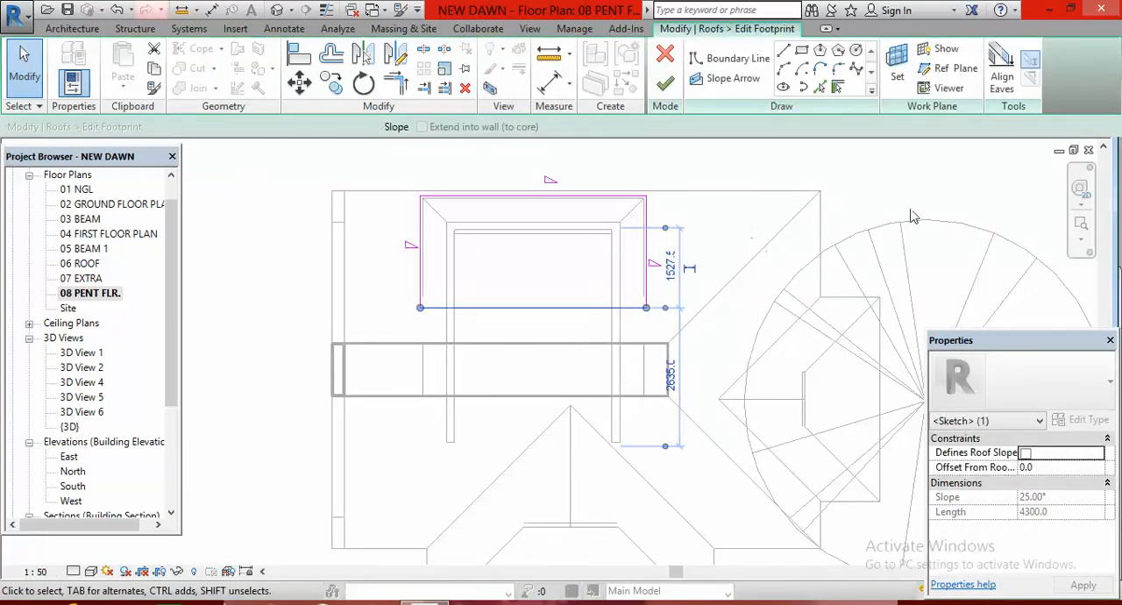
{"action": "key", "text": "Down"}
{"action": "key", "text": "Down"}
{"action": "key", "text": "Down"}
{"action": "key", "text": "Down"}
{"action": "key", "text": "Down"}
{"action": "key", "text": "Down"}
{"action": "key", "text": "Down"}
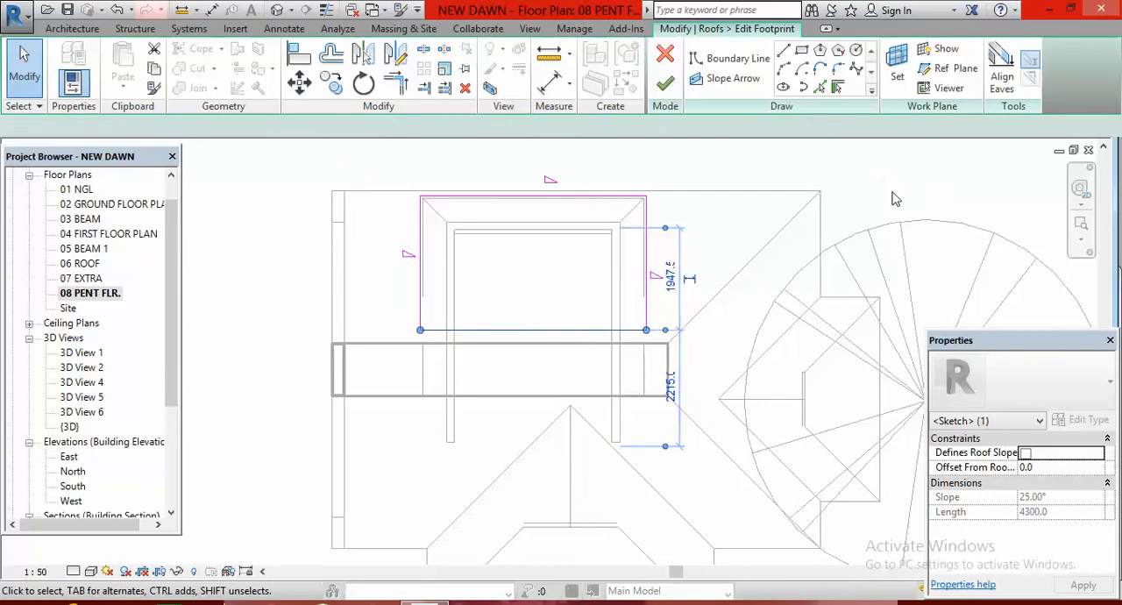
{"action": "key", "text": "Down"}
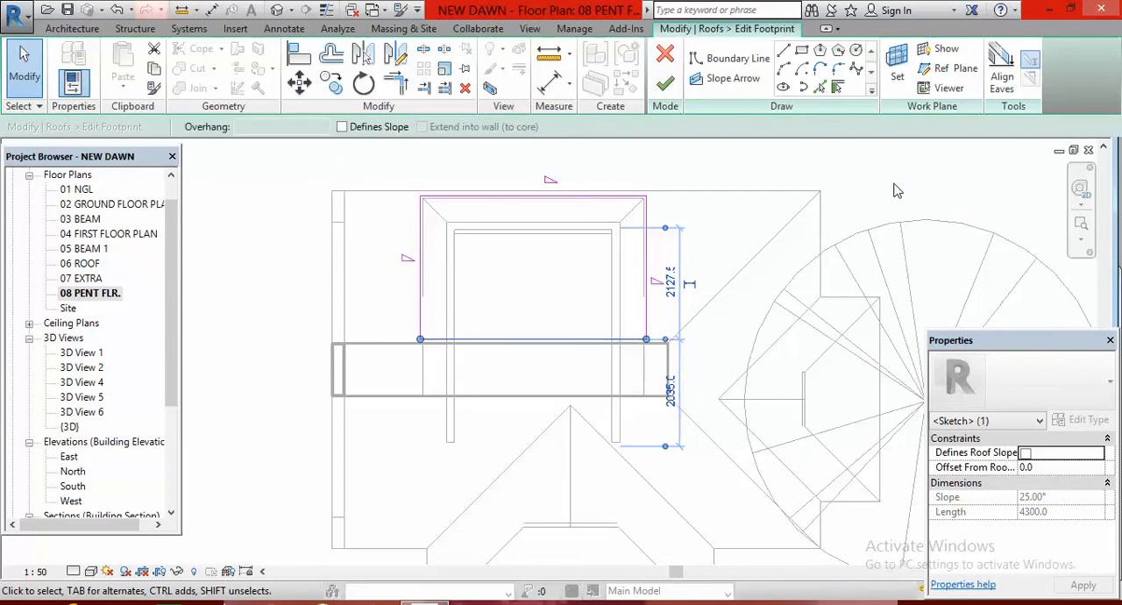
Finish the extended roof footprint and check the penthouse roof's ridge junction in the default 3D view
{"action": "key", "text": "Escape"}
{"action": "left_click", "coordinate": [666, 81]}
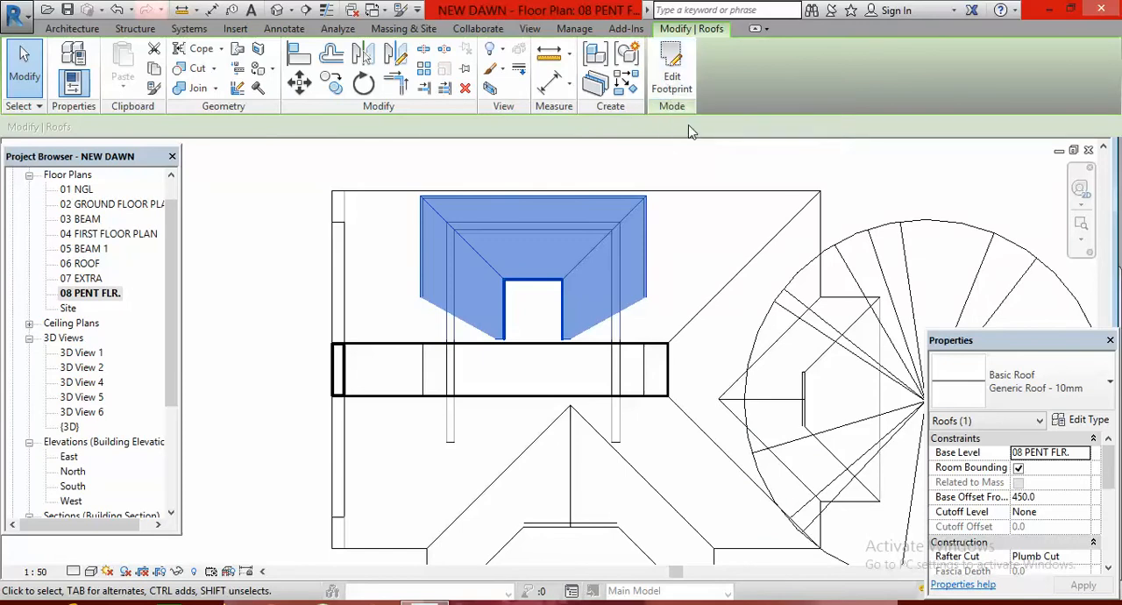
{"action": "left_click", "coordinate": [715, 167]}
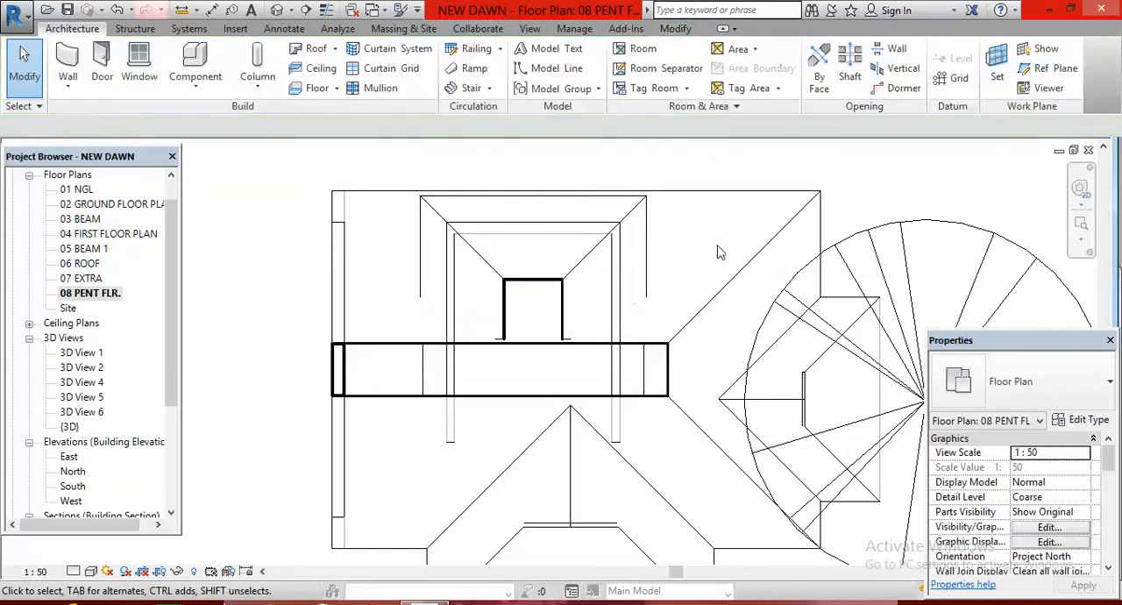
{"action": "left_click", "coordinate": [277, 10]}
{"action": "scroll", "coordinate": [520, 325], "scroll_direction": "up", "scroll_amount": 3}
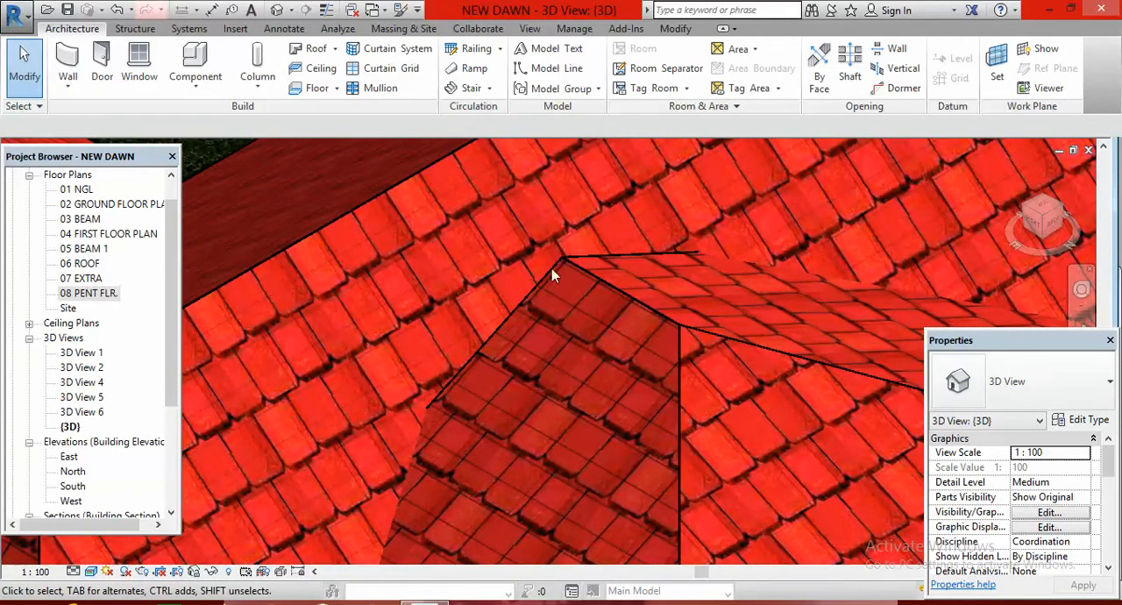
Orbit around the house in 3D and examine where the penthouse roof's edges meet the main roof's ridge
{"action": "scroll", "coordinate": [561, 337], "scroll_direction": "down", "scroll_amount": 5}
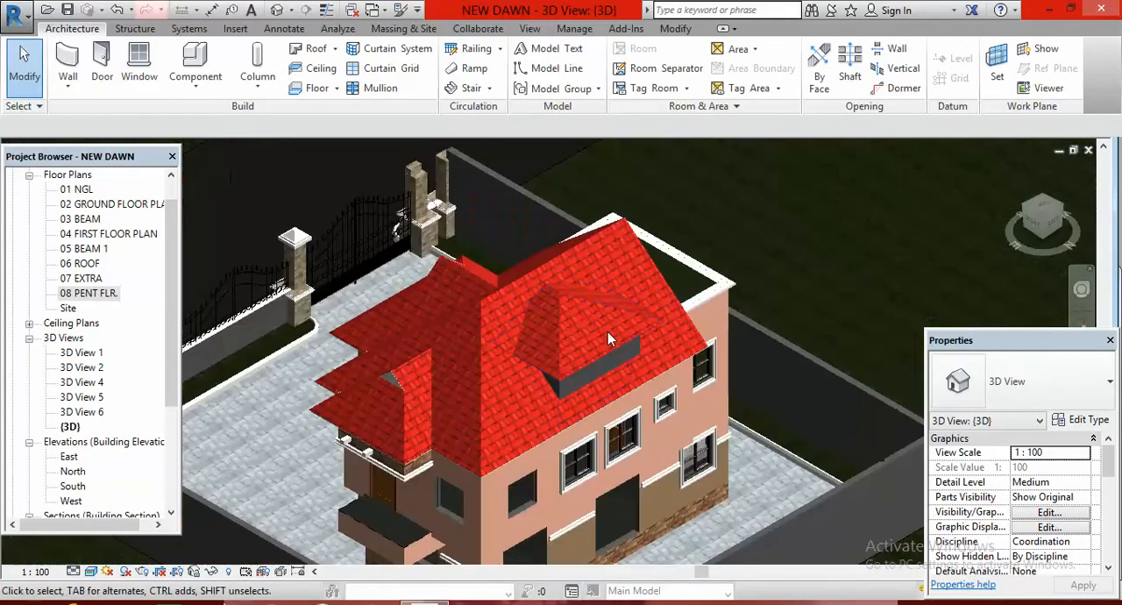
{"action": "mouse_move", "coordinate": [607, 332]}
{"action": "middle_mouse_down", "text": "shift"}
{"action": "mouse_move", "coordinate": [761, 332]}
{"action": "mouse_move", "coordinate": [534, 333]}
{"action": "mouse_move", "coordinate": [399, 313]}
{"action": "mouse_move", "coordinate": [600, 334]}
{"action": "middle_mouse_up", "text": "shift"}
{"action": "scroll", "coordinate": [760, 326], "scroll_direction": "down", "scroll_amount": 5}
{"action": "middle_click_drag", "start_coordinate": [345, 321], "coordinate": [535, 352]}
{"action": "scroll", "coordinate": [398, 286], "scroll_direction": "up", "scroll_amount": 1}
{"action": "scroll", "coordinate": [398, 291], "scroll_direction": "up", "scroll_amount": 3}
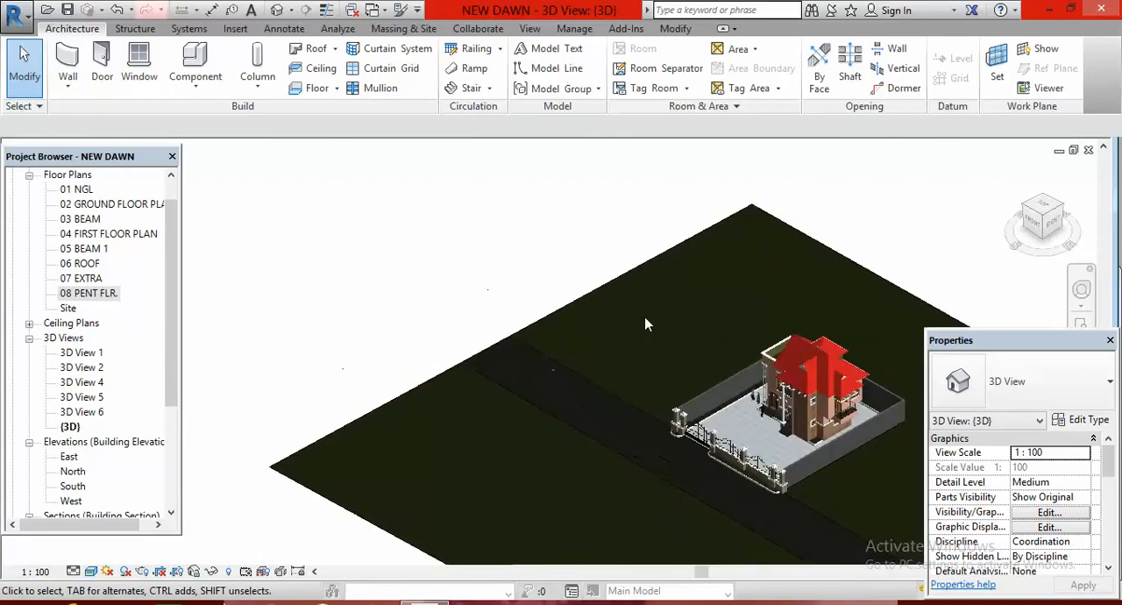
{"action": "scroll", "coordinate": [720, 405], "scroll_direction": "down", "scroll_amount": 1}
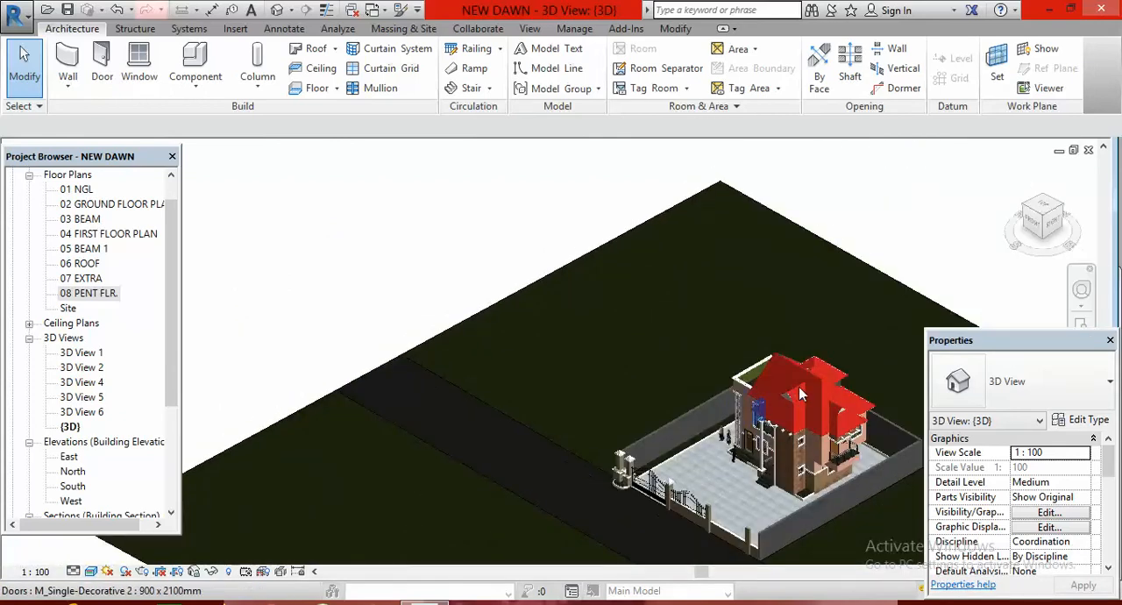
{"action": "scroll", "coordinate": [829, 370], "scroll_direction": "up", "scroll_amount": 4}
{"action": "scroll", "coordinate": [825, 385], "scroll_direction": "up", "scroll_amount": 5}
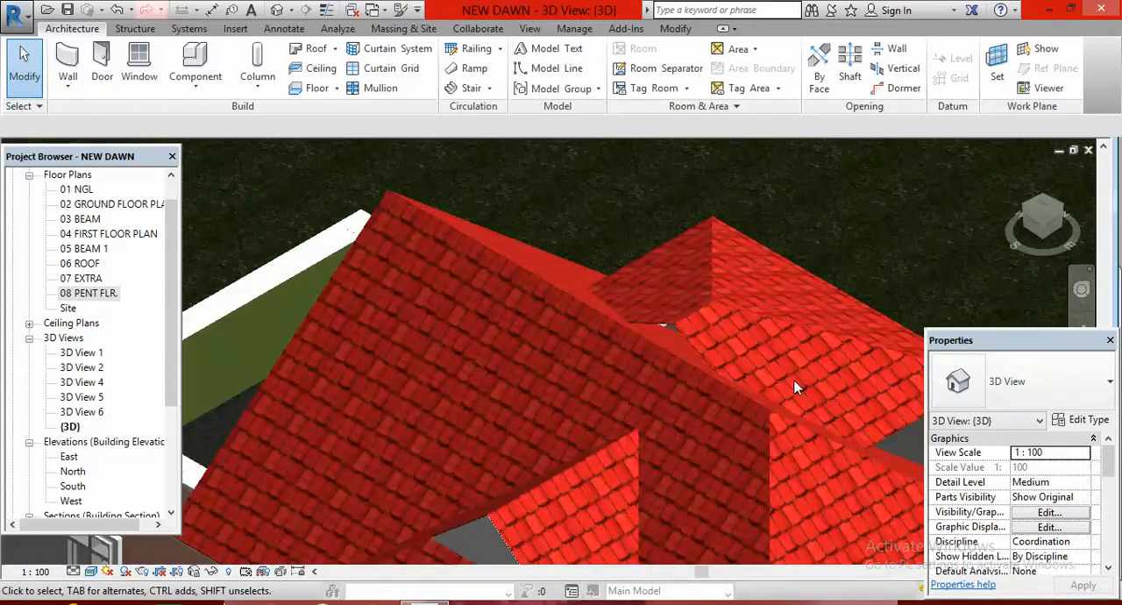
{"action": "scroll", "coordinate": [394, 267], "scroll_direction": "down", "scroll_amount": 3}
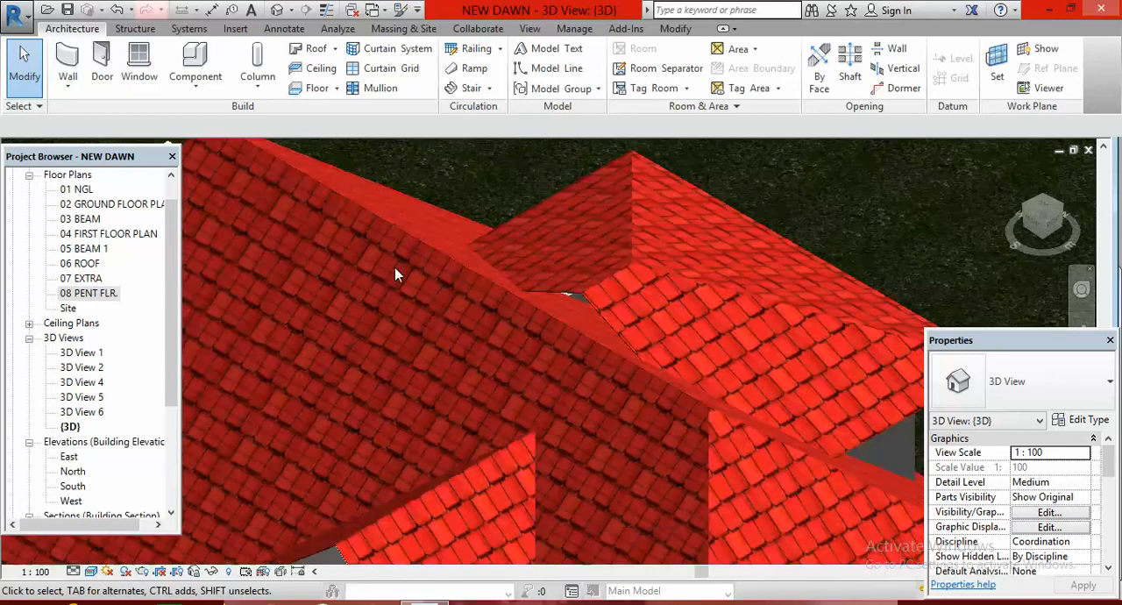
{"action": "scroll", "coordinate": [567, 314], "scroll_direction": "up", "scroll_amount": 2}
{"action": "scroll", "coordinate": [480, 294], "scroll_direction": "up", "scroll_amount": 1}
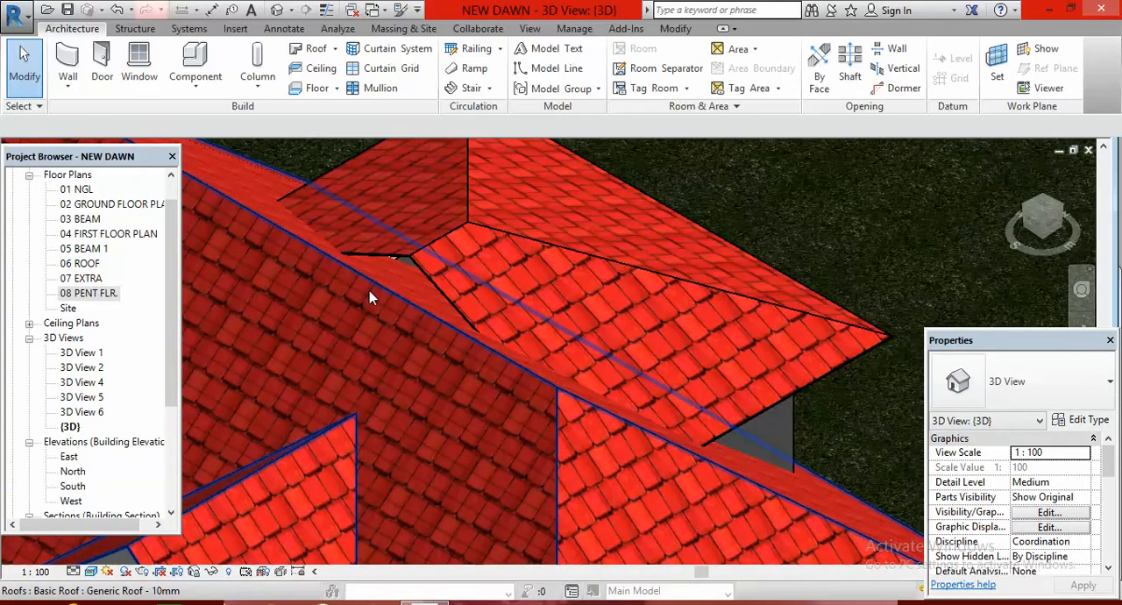
{"action": "scroll", "coordinate": [394, 265], "scroll_direction": "up", "scroll_amount": 2}
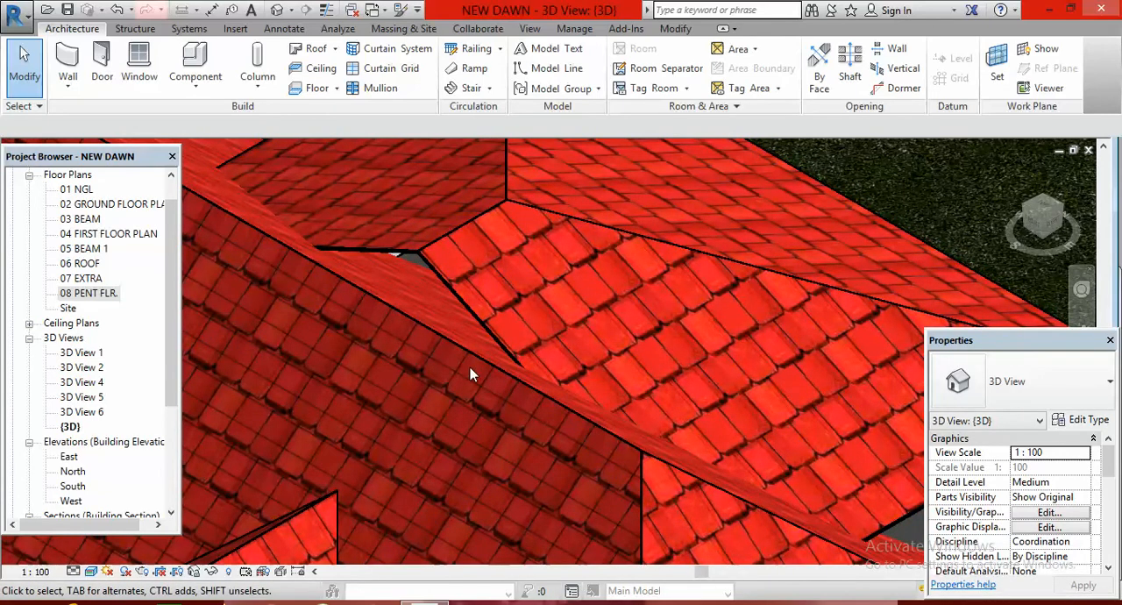
{"action": "scroll", "coordinate": [468, 365], "scroll_direction": "down", "scroll_amount": 3}
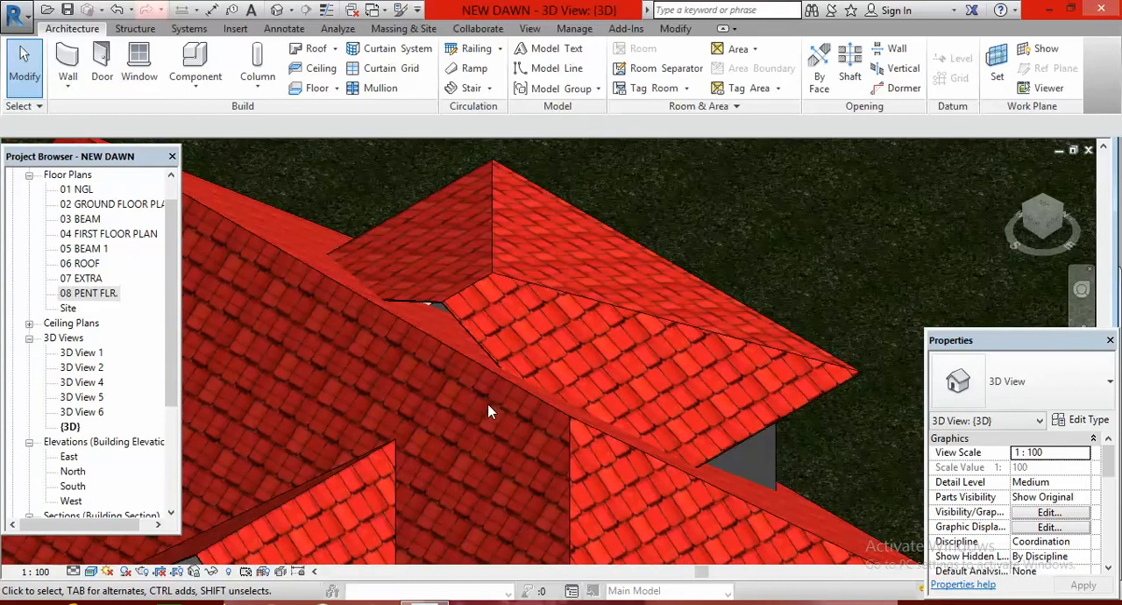
Join the penthouse roof's inner edge to the main roof's slope with Join/Unjoin Roof
{"action": "left_click", "coordinate": [568, 299]}
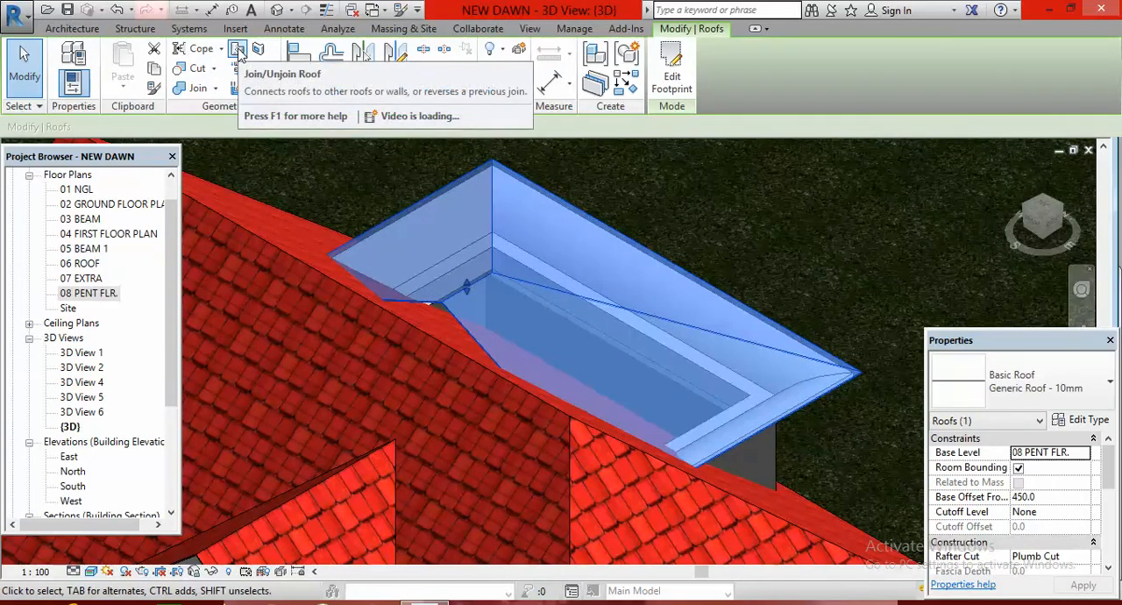
{"action": "left_click", "coordinate": [238, 54]}
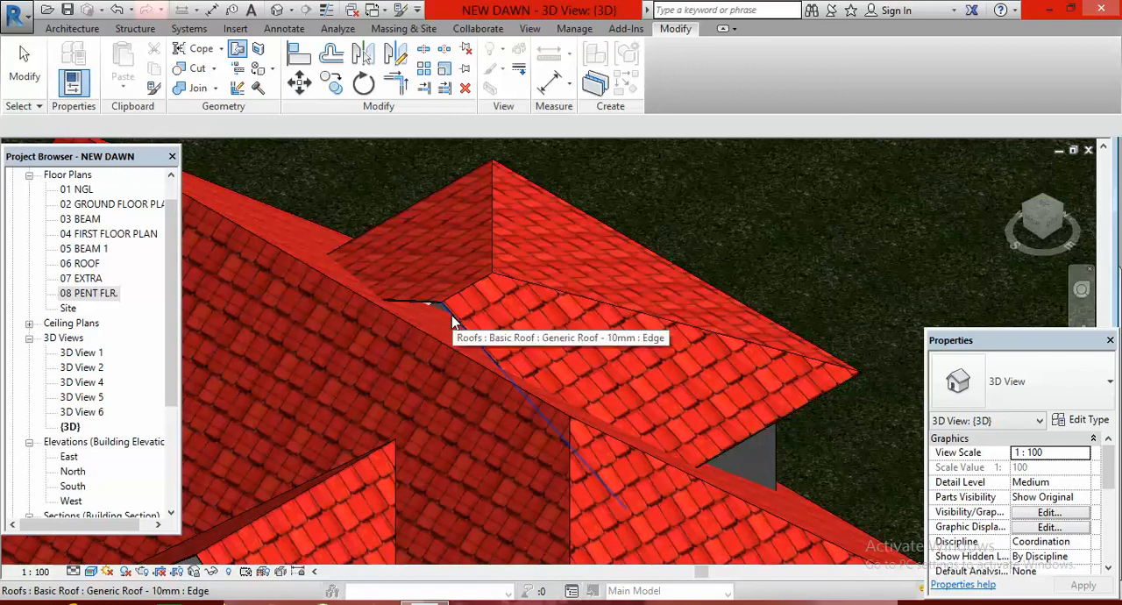
{"action": "left_click", "coordinate": [451, 317]}
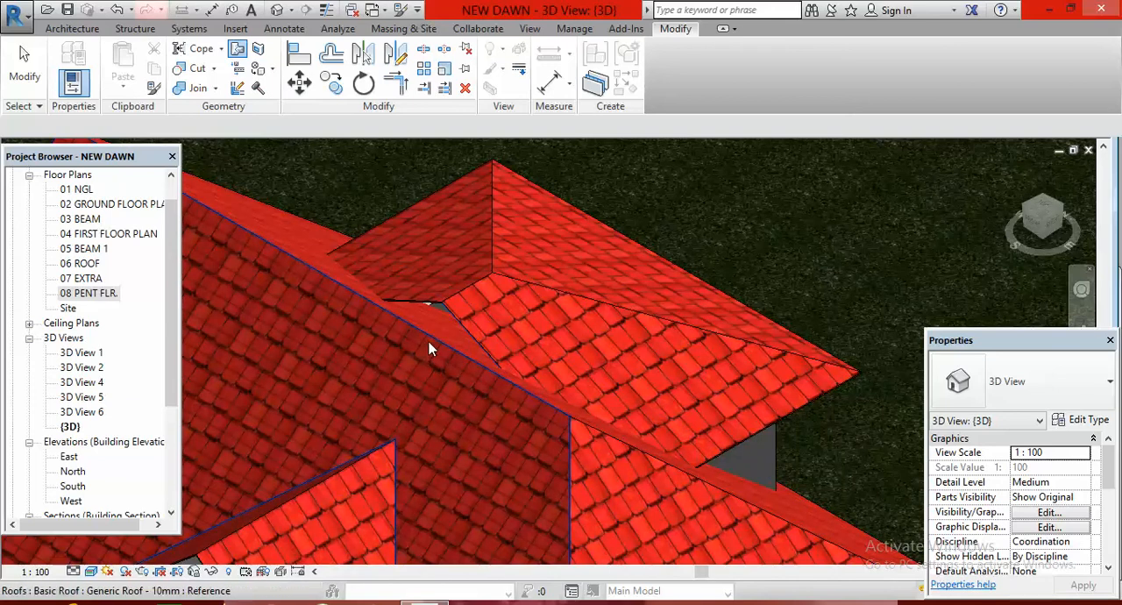
{"action": "key", "text": "Escape"}
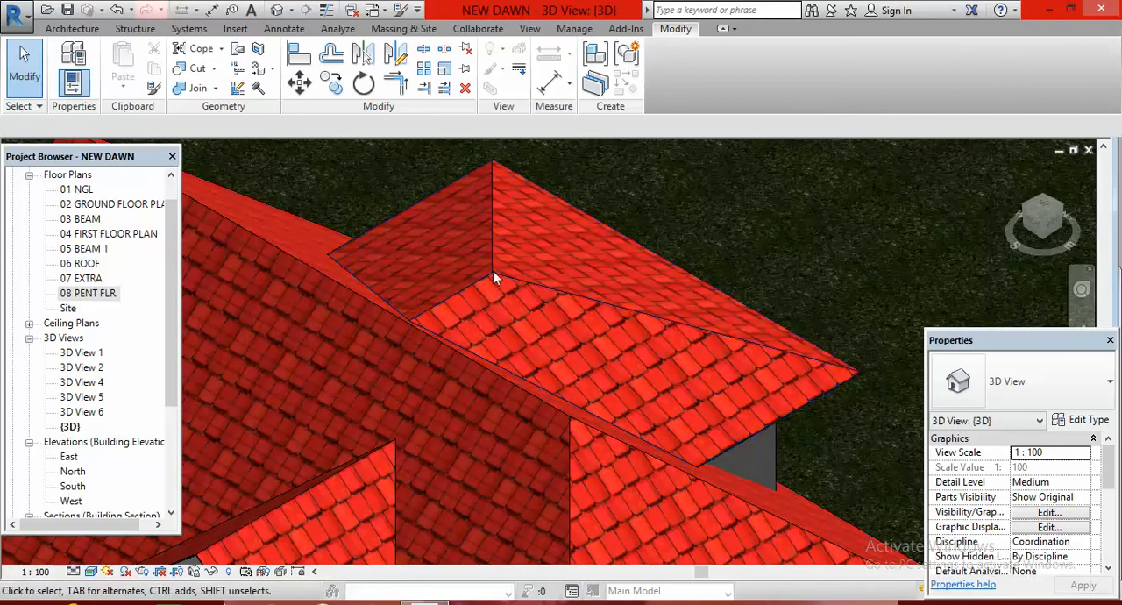
Check the joined penthouse roof from the main roof's front side and from the opposite corner of the house
{"action": "scroll", "coordinate": [368, 302], "scroll_direction": "down", "scroll_amount": 1}
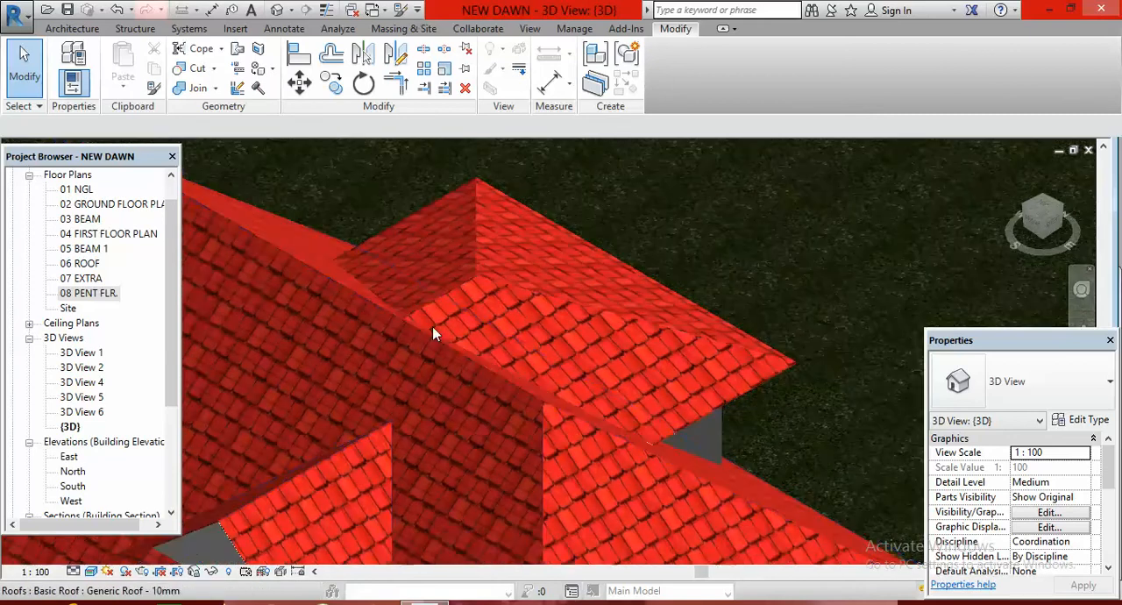
{"action": "scroll", "coordinate": [432, 332], "scroll_direction": "down", "scroll_amount": 4}
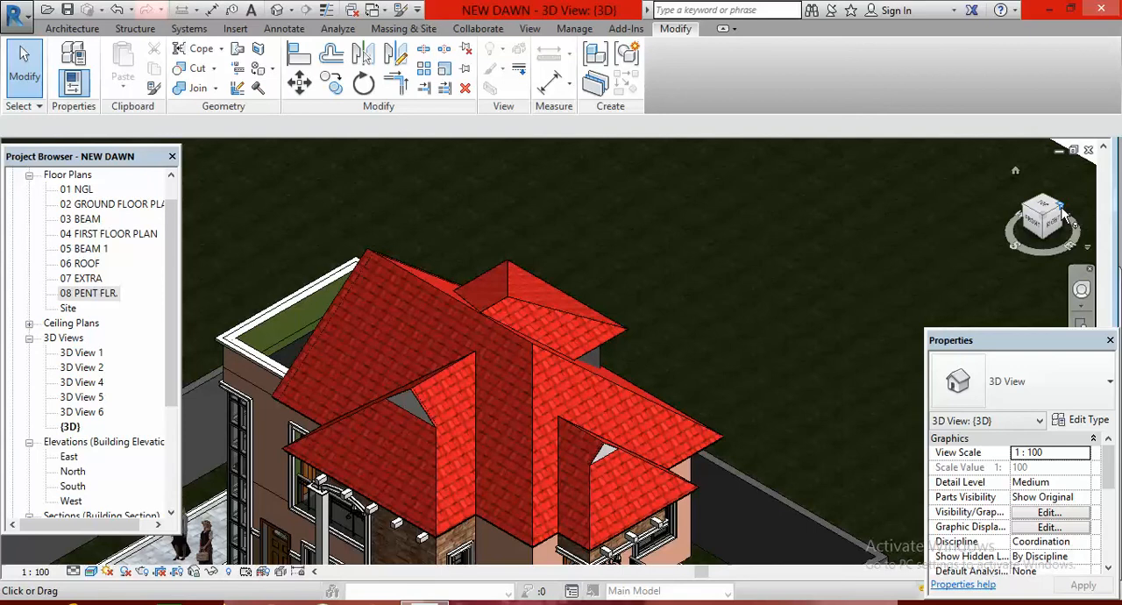
{"action": "left_click", "coordinate": [1061, 211]}
{"action": "scroll", "coordinate": [610, 372], "scroll_direction": "up", "scroll_amount": 2}
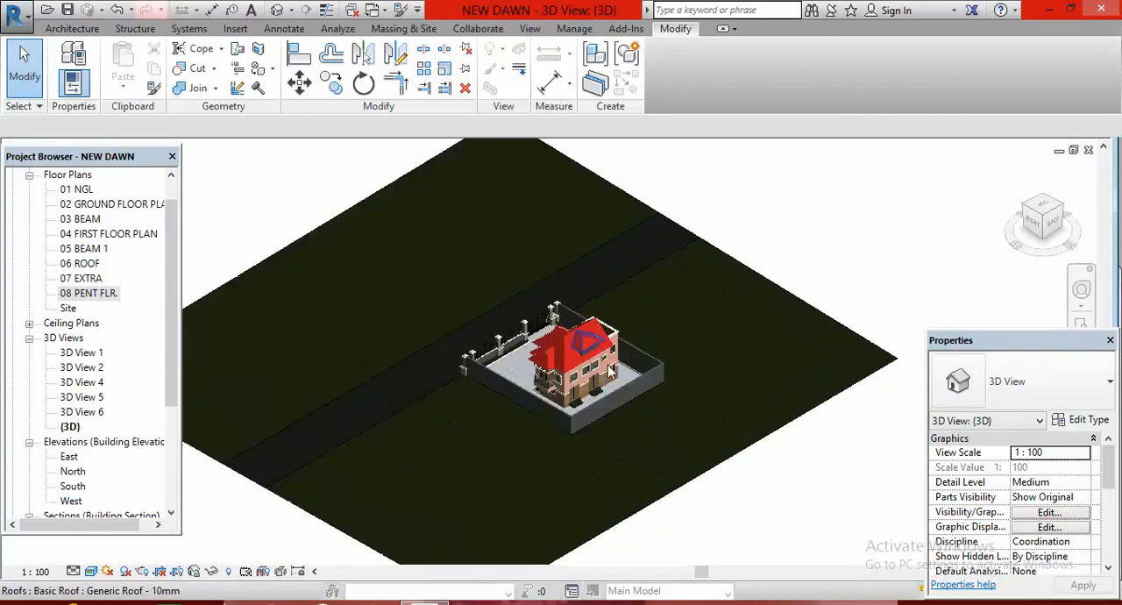
{"action": "scroll", "coordinate": [611, 372], "scroll_direction": "up", "scroll_amount": 8}
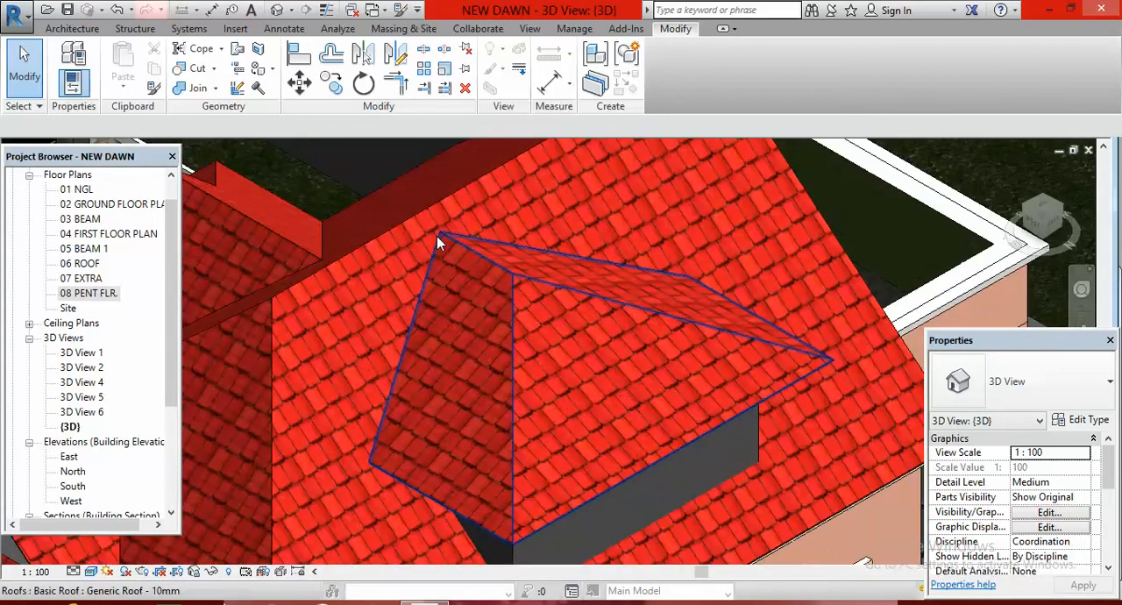
{"action": "scroll", "coordinate": [437, 235], "scroll_direction": "down", "scroll_amount": 5}
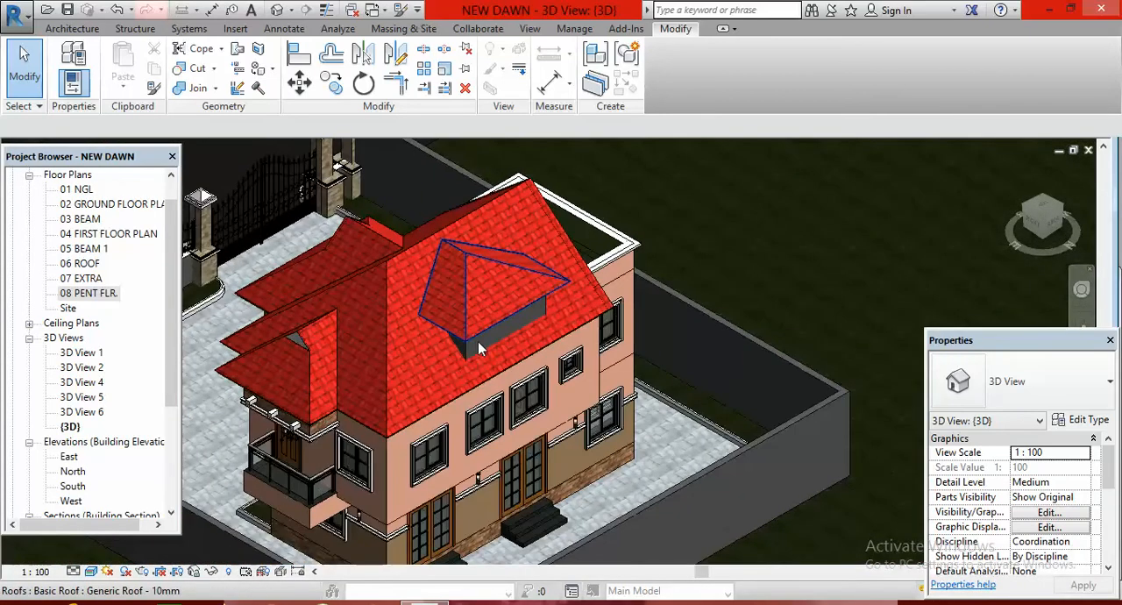
{"action": "scroll", "coordinate": [477, 344], "scroll_direction": "up", "scroll_amount": 2}
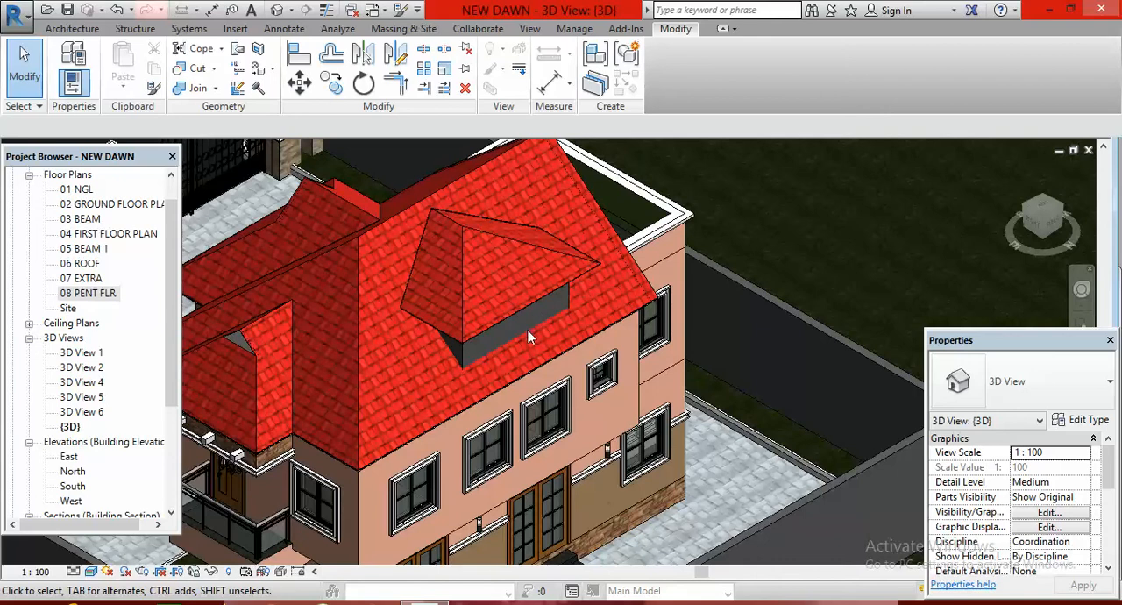
Place an SCO_Horz Bar Dbl 1200mm window near the middle of the penthouse wall in the North elevation
{"action": "double_click", "coordinate": [73, 472]}
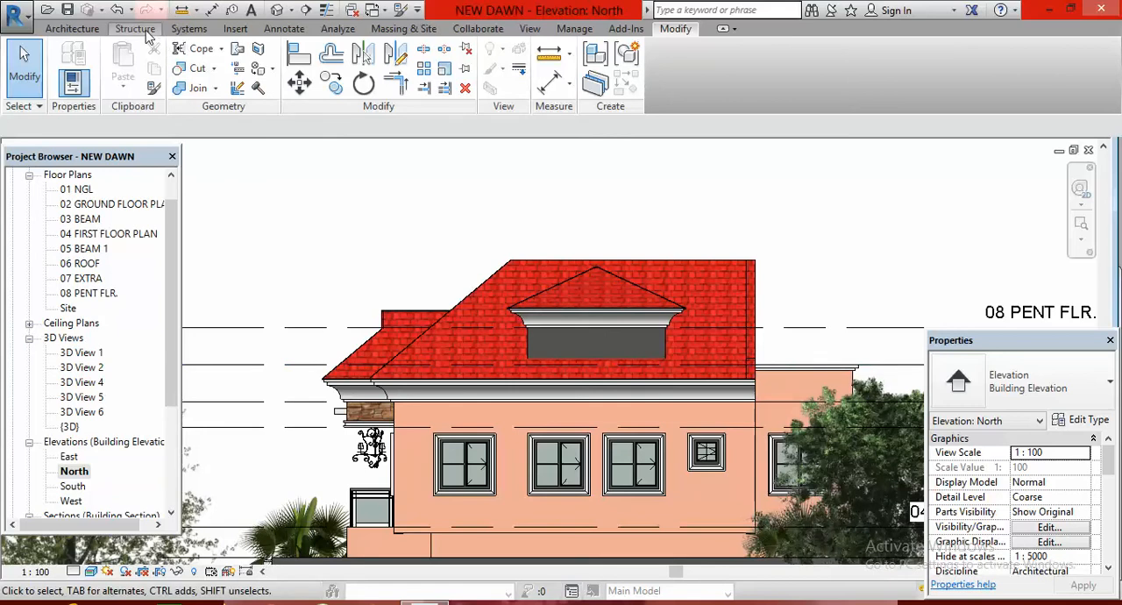
{"action": "left_click", "coordinate": [73, 29]}
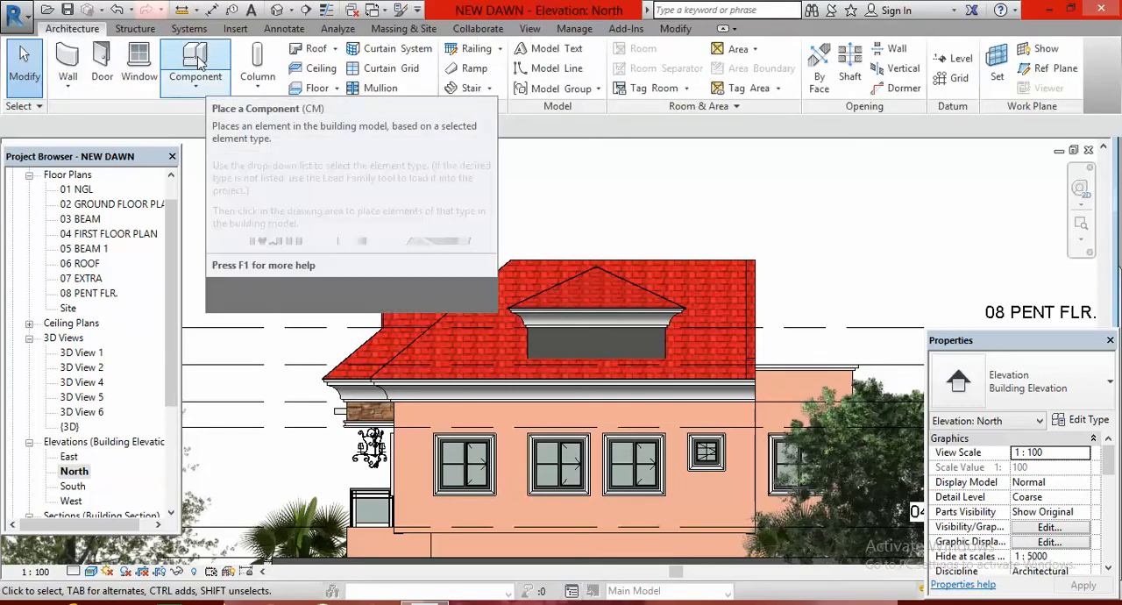
{"action": "left_click", "coordinate": [200, 84]}
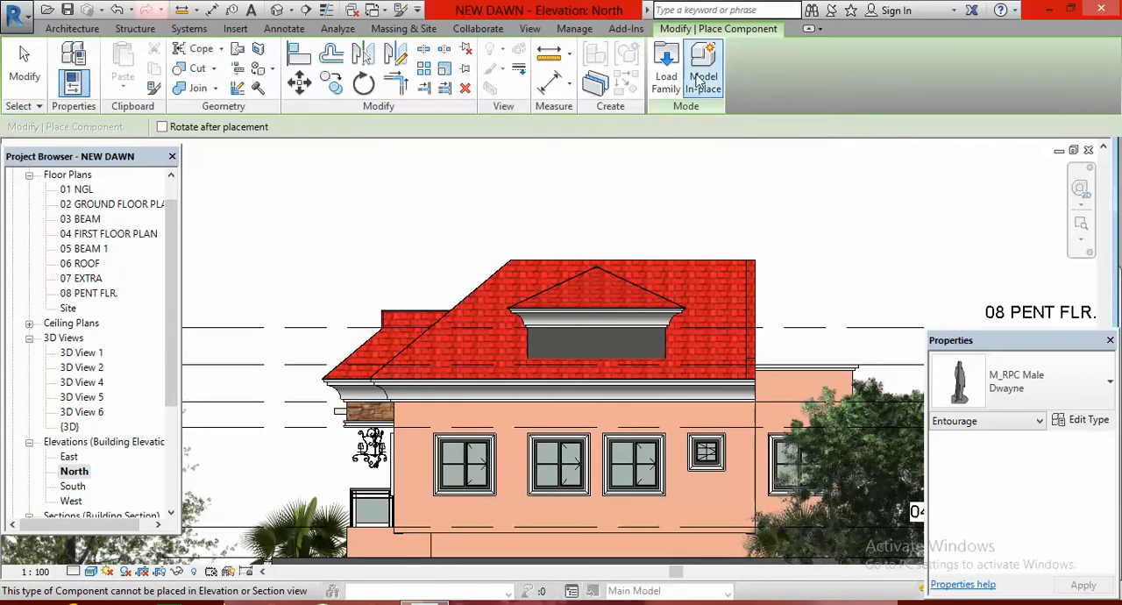
{"action": "left_click", "coordinate": [74, 30]}
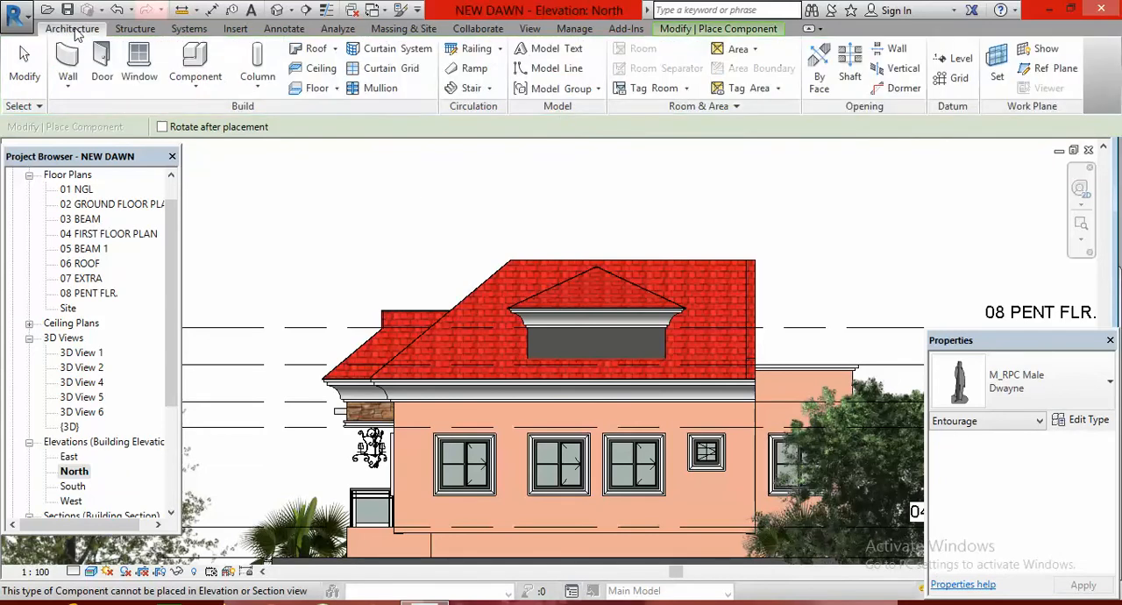
{"action": "left_click", "coordinate": [138, 63]}
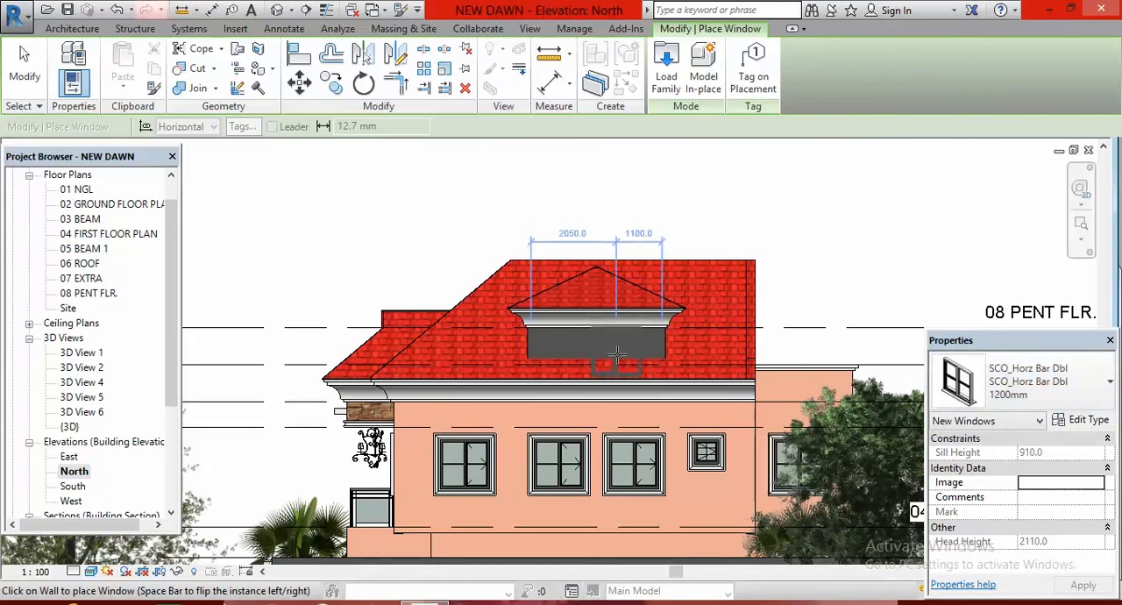
{"action": "scroll", "coordinate": [605, 355], "scroll_direction": "up", "scroll_amount": 2}
{"action": "scroll", "coordinate": [592, 353], "scroll_direction": "up", "scroll_amount": 3}
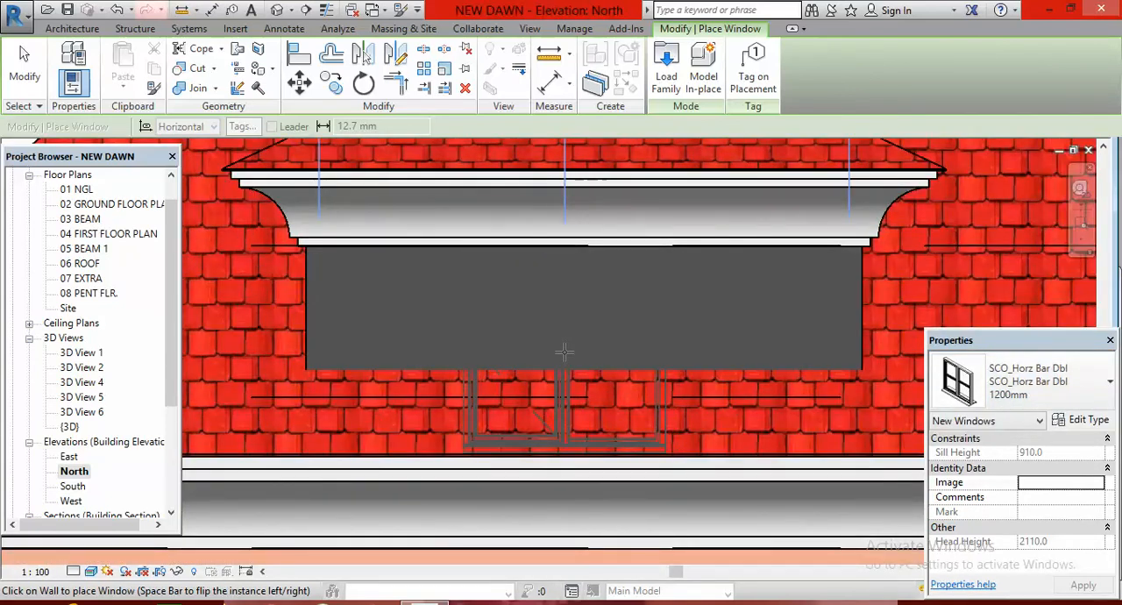
{"action": "left_click", "coordinate": [565, 352]}
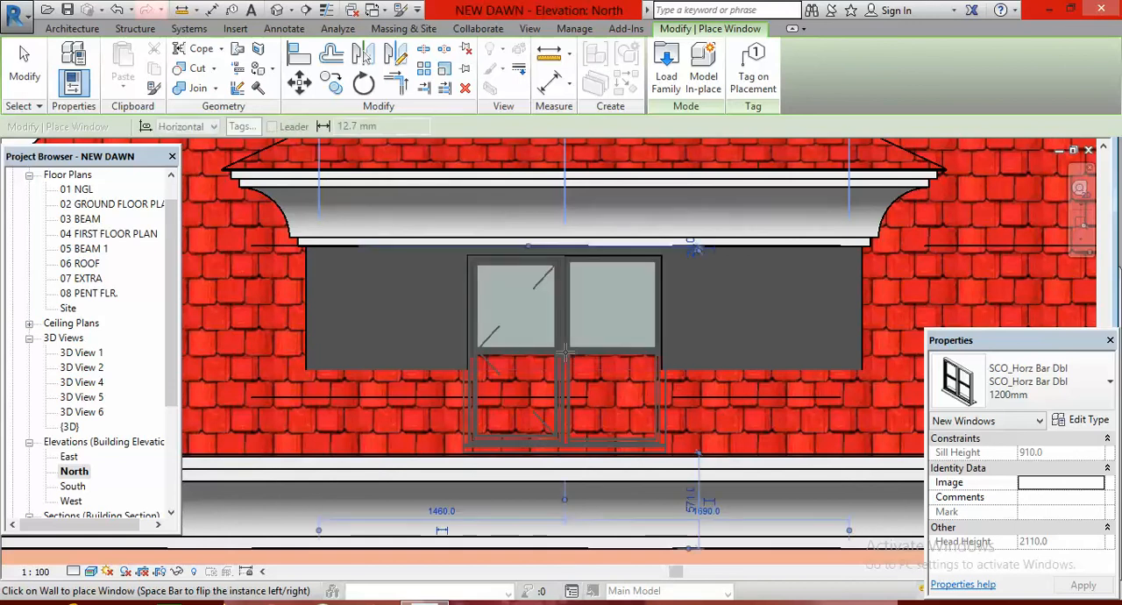
{"action": "scroll", "coordinate": [560, 307], "scroll_direction": "down", "scroll_amount": 4}
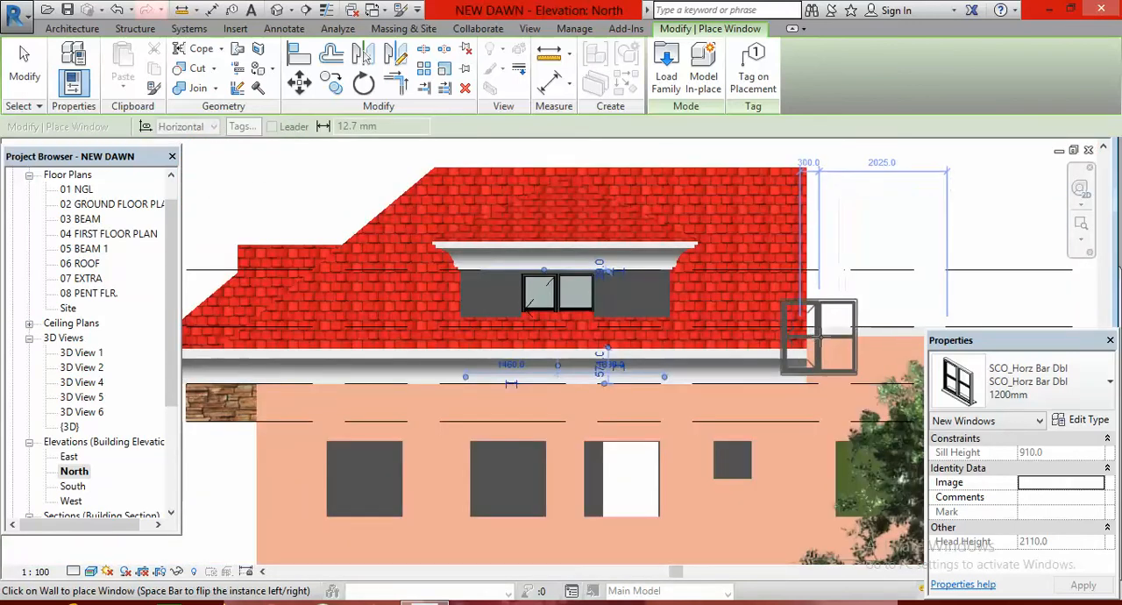
{"action": "scroll", "coordinate": [603, 320], "scroll_direction": "up", "scroll_amount": 1}
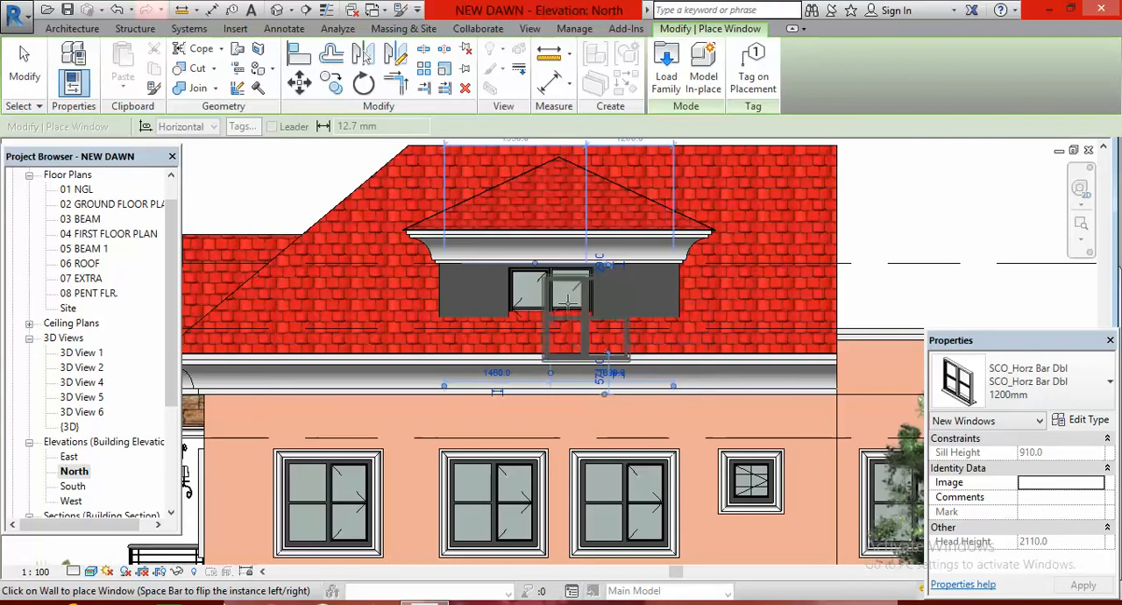
{"action": "scroll", "coordinate": [699, 332], "scroll_direction": "down", "scroll_amount": 2}
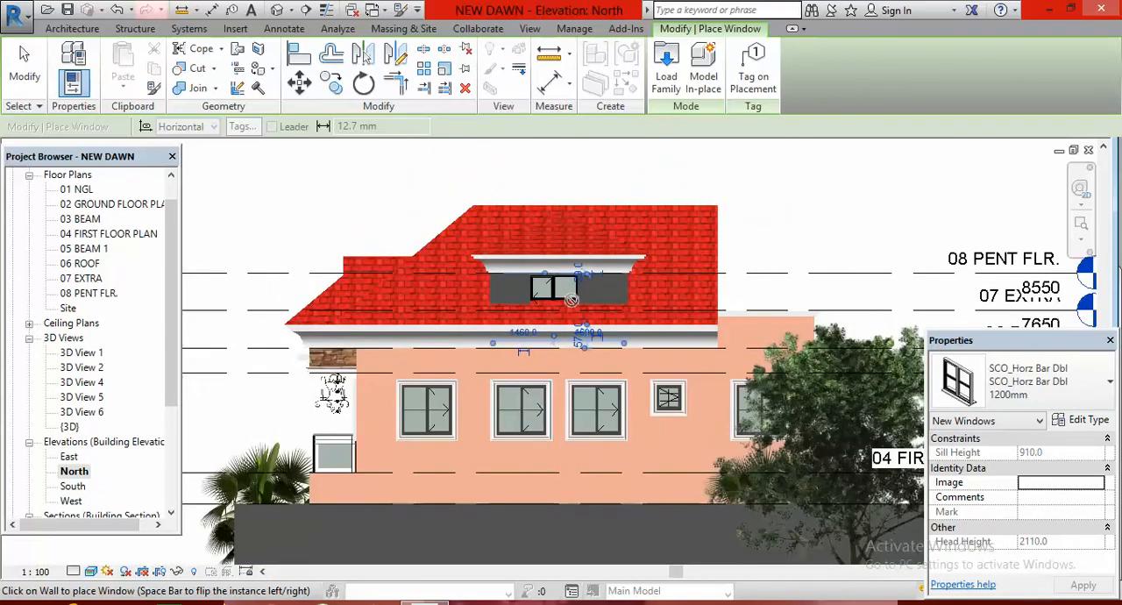
{"action": "left_click", "coordinate": [580, 299]}
{"action": "key", "text": "Escape"}
{"action": "key", "text": "Escape"}
Duplicate the penthouse window's type under the name "SCO_Horz Bar Dbl 900MM"
{"action": "left_click", "coordinate": [561, 293]}
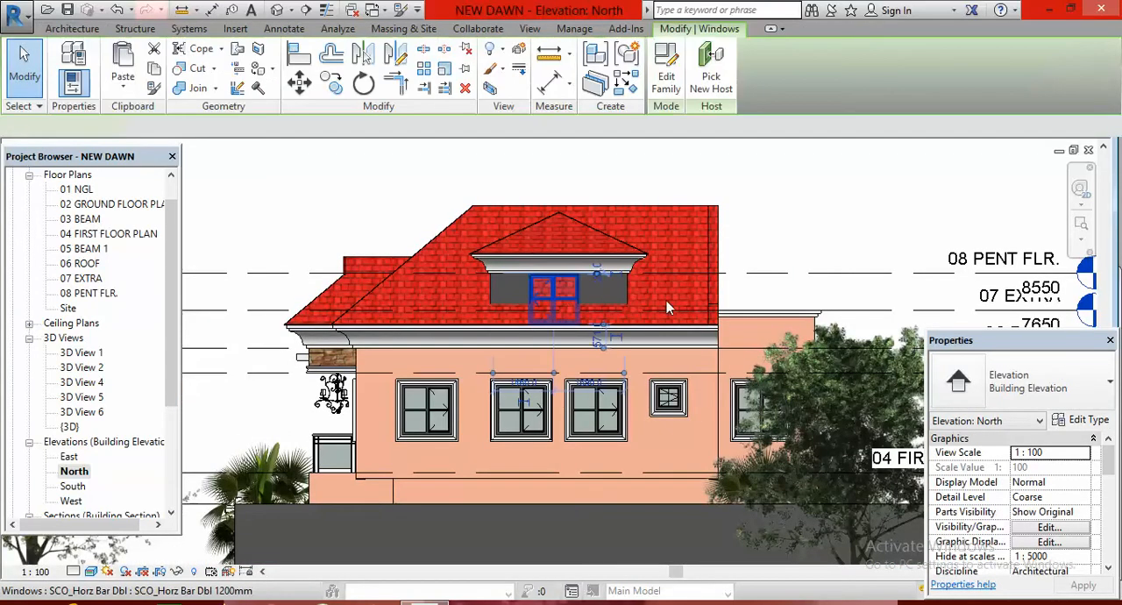
{"action": "left_click", "coordinate": [1089, 420]}
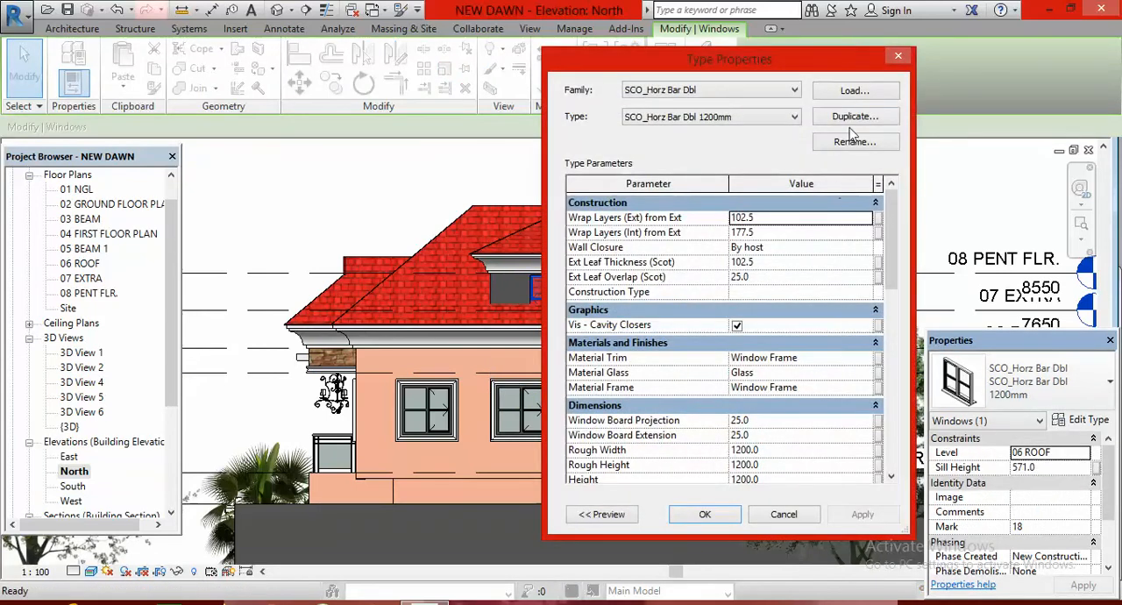
{"action": "left_click", "coordinate": [855, 116]}
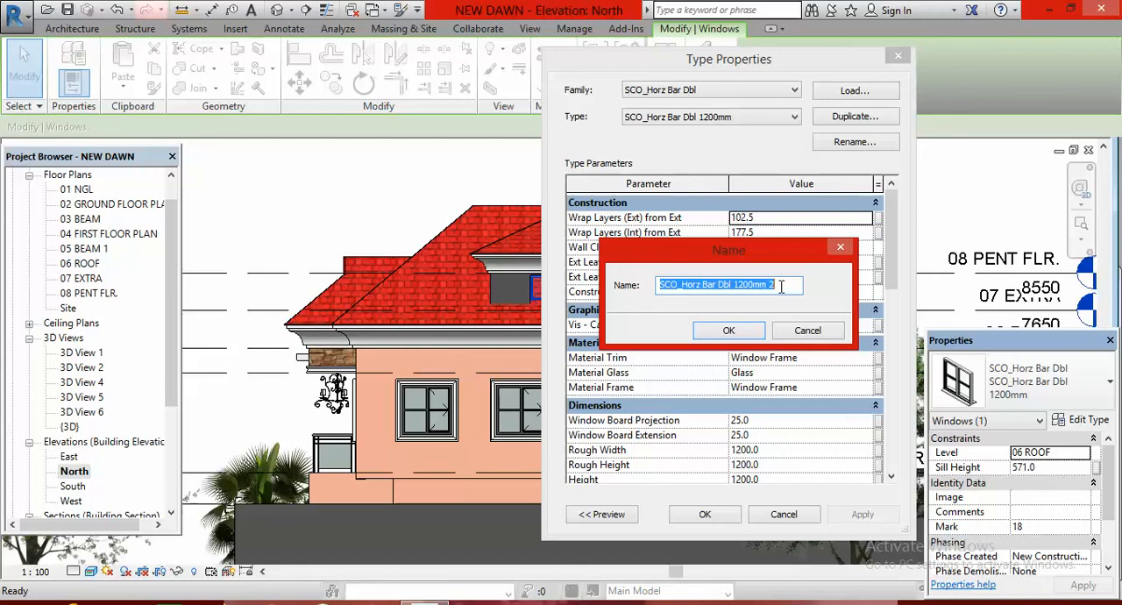
{"action": "left_click", "coordinate": [780, 285]}
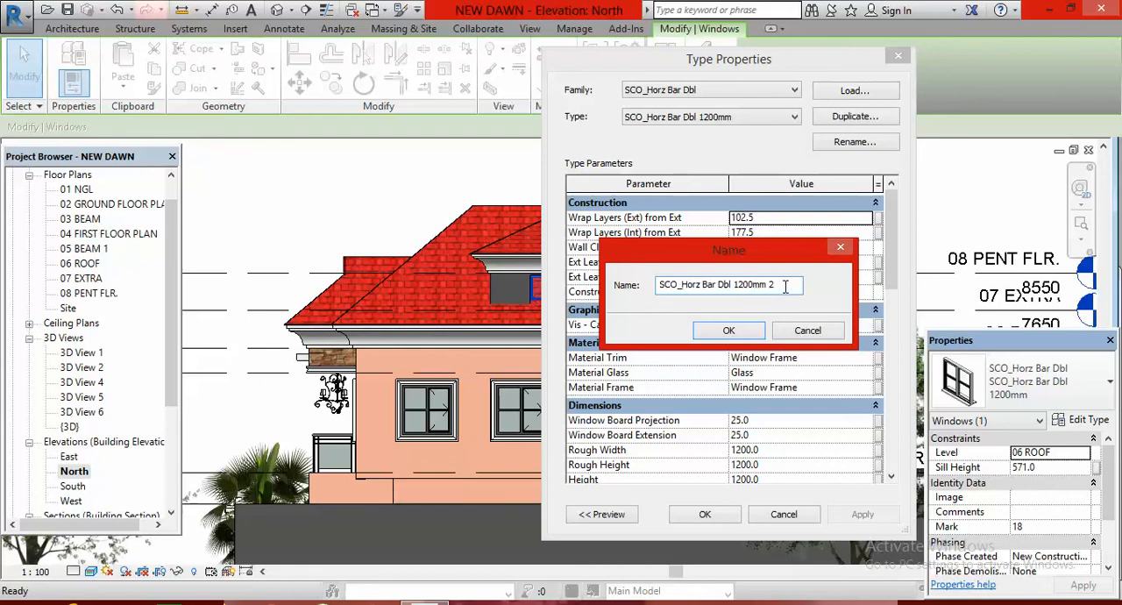
{"action": "key", "text": "BackSpace"}
{"action": "key", "text": "BackSpace"}
{"action": "key", "text": "BackSpace"}
{"action": "key", "text": "BackSpace"}
{"action": "key", "text": "BackSpace"}
{"action": "key", "text": "BackSpace"}
{"action": "key", "text": "BackSpace"}
{"action": "key", "text": "BackSpace"}
{"action": "key", "text": "BackSpace"}
{"action": "type", "text": "900MM"}
{"action": "left_click", "coordinate": [743, 327]}
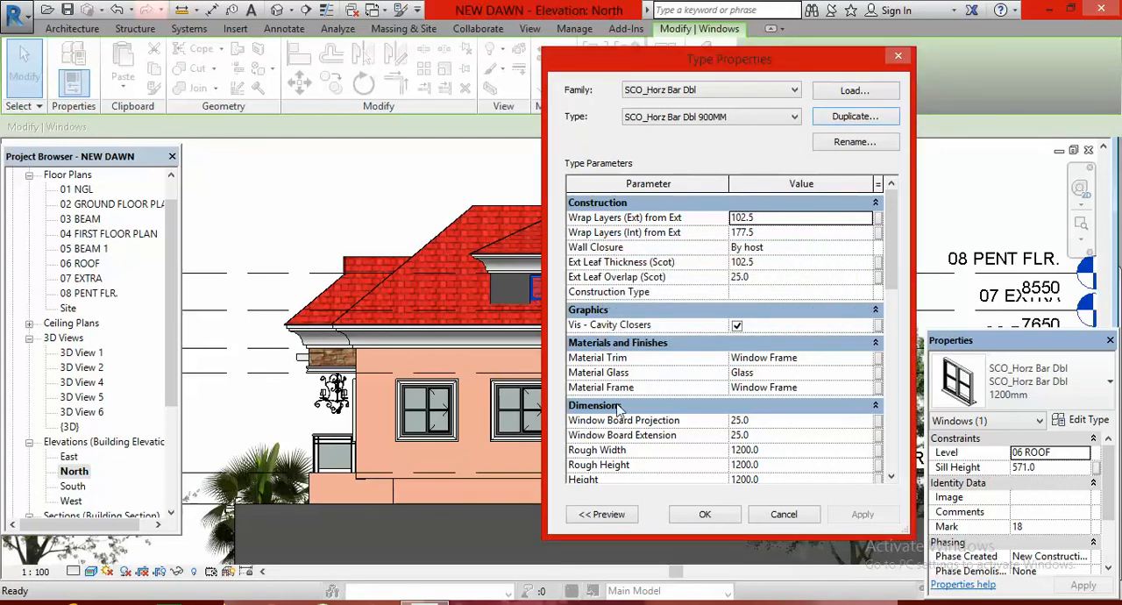
Set the new window type's height to 900 and apply it to the penthouse window
{"action": "left_click", "coordinate": [891, 476]}
{"action": "left_click", "coordinate": [891, 476]}
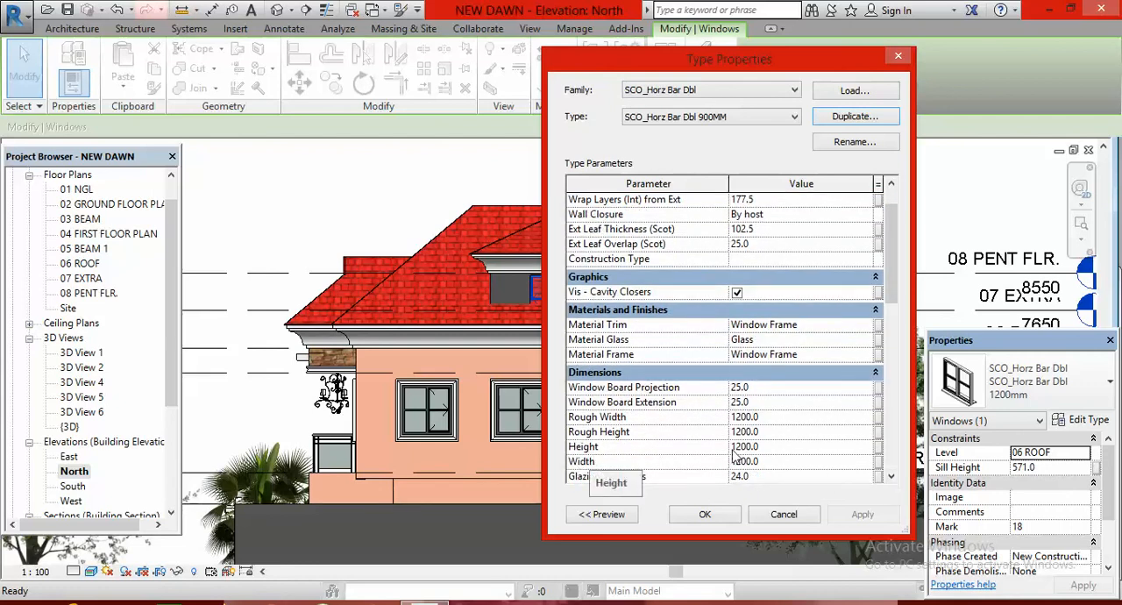
{"action": "left_click", "coordinate": [775, 449]}
{"action": "type", "text": "900"}
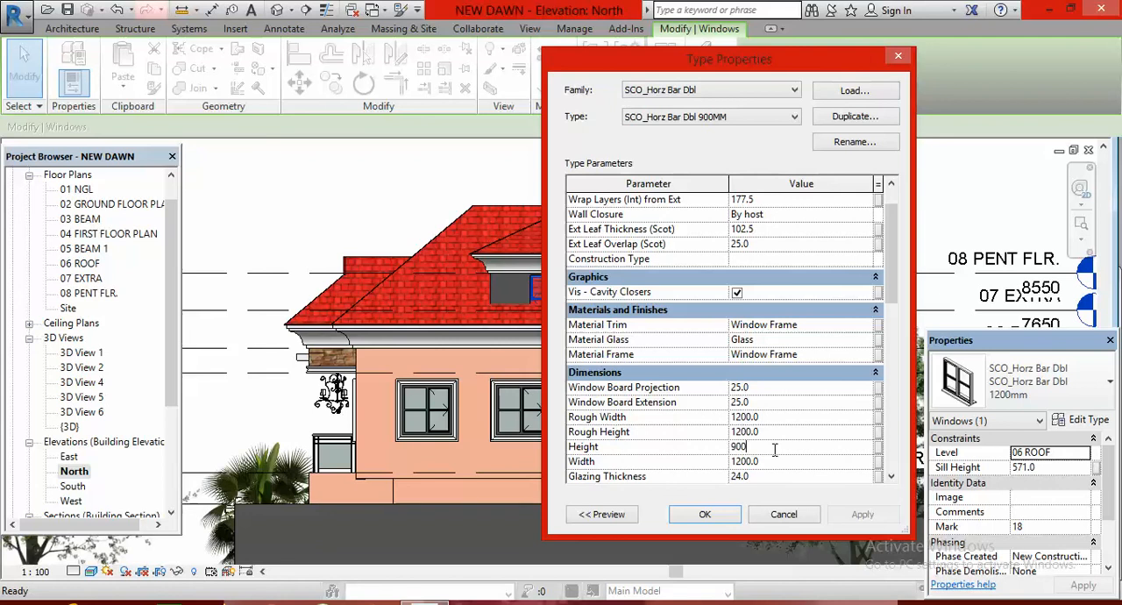
{"action": "left_click", "coordinate": [714, 515]}
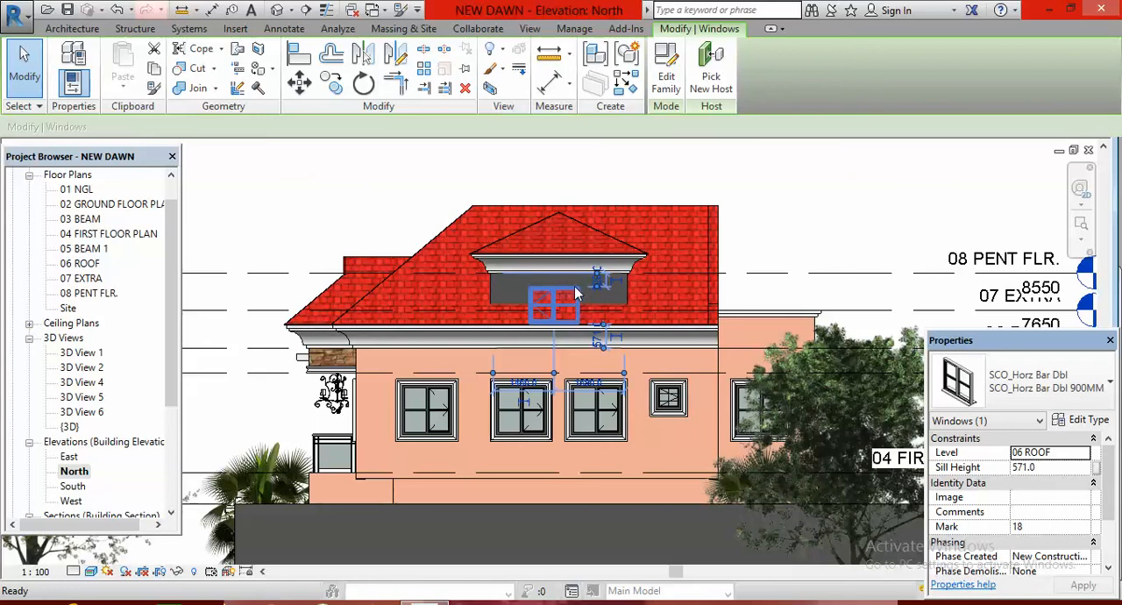
Rename the penthouse window's type to "SCO_Horz Bar Dbl 600mm"
{"action": "left_click", "coordinate": [1087, 420]}
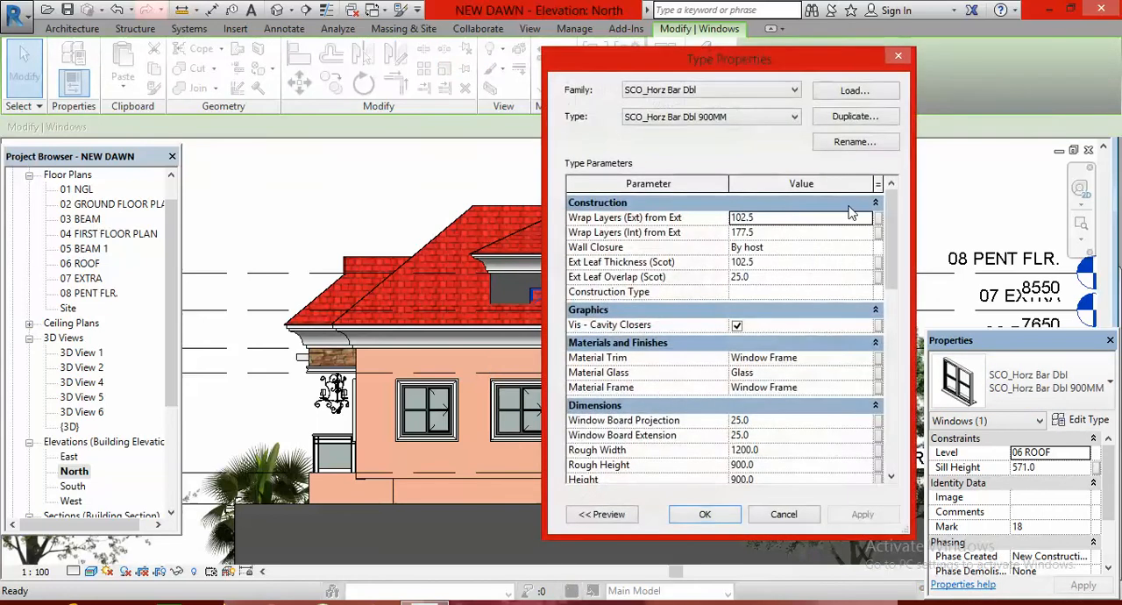
{"action": "left_click", "coordinate": [854, 141]}
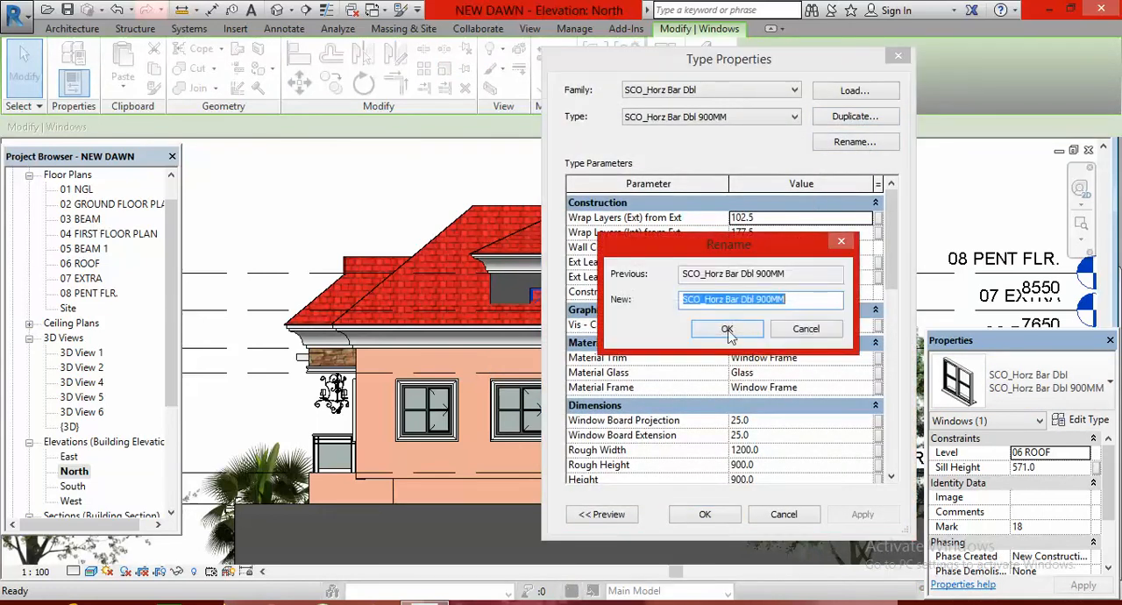
{"action": "left_click", "coordinate": [795, 298]}
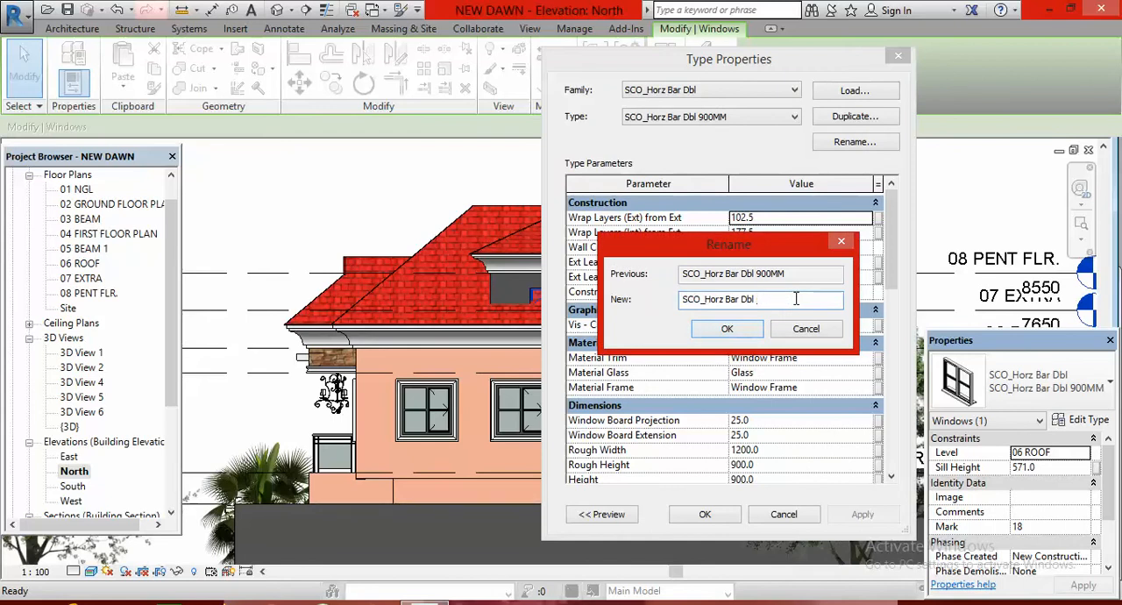
{"action": "type", "text": "600mm"}
{"action": "left_click", "coordinate": [740, 334]}
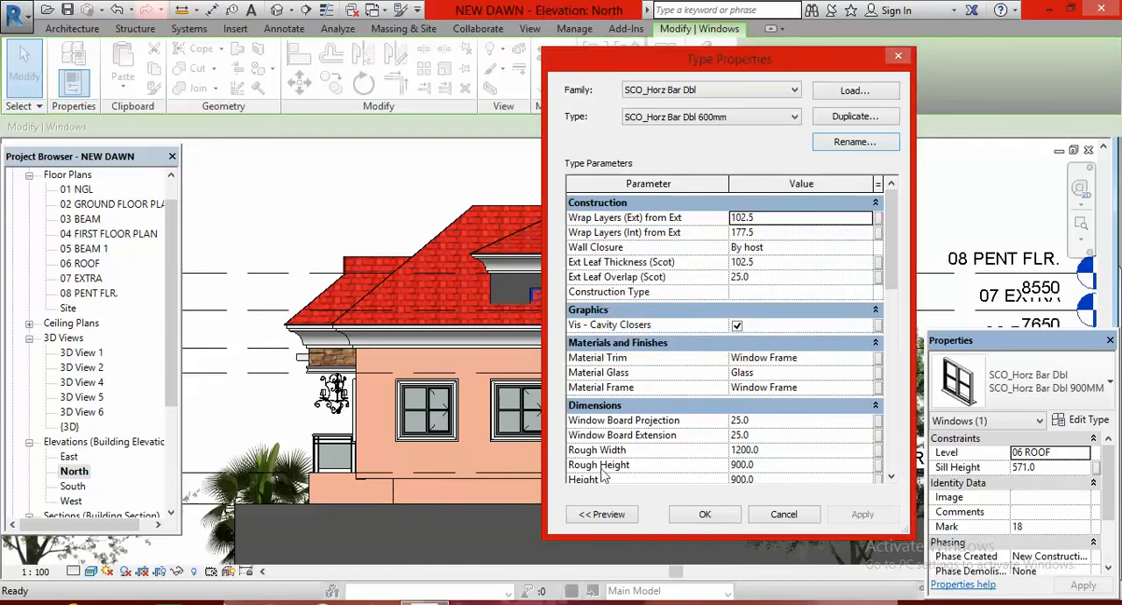
Set the window type's height to 600 and apply it to the penthouse window
{"action": "double_click", "coordinate": [891, 479]}
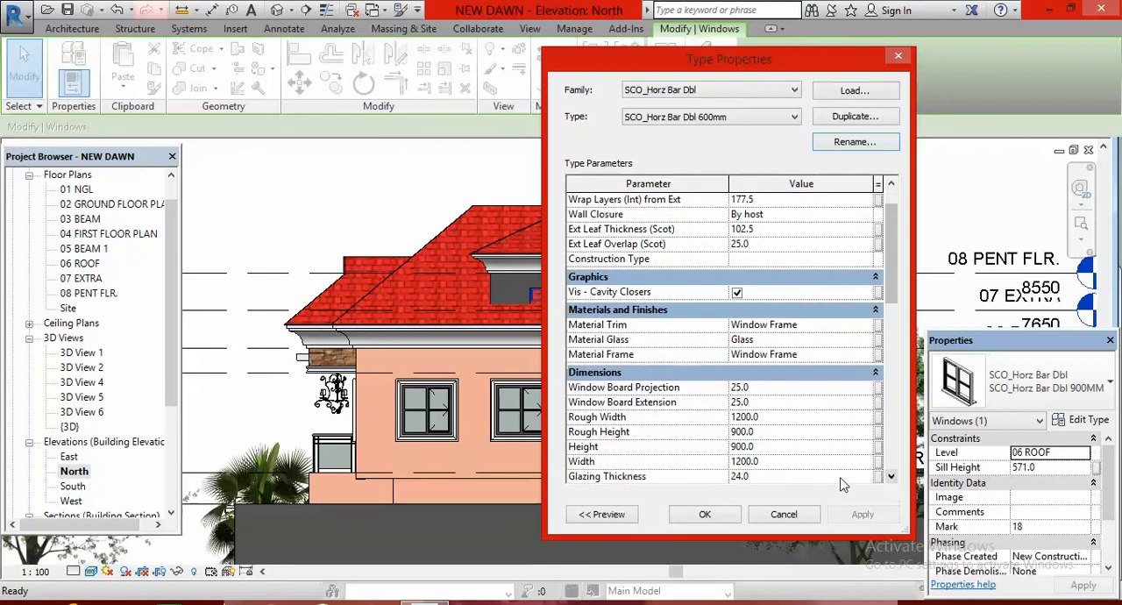
{"action": "left_click", "coordinate": [779, 447]}
{"action": "type", "text": "00"}
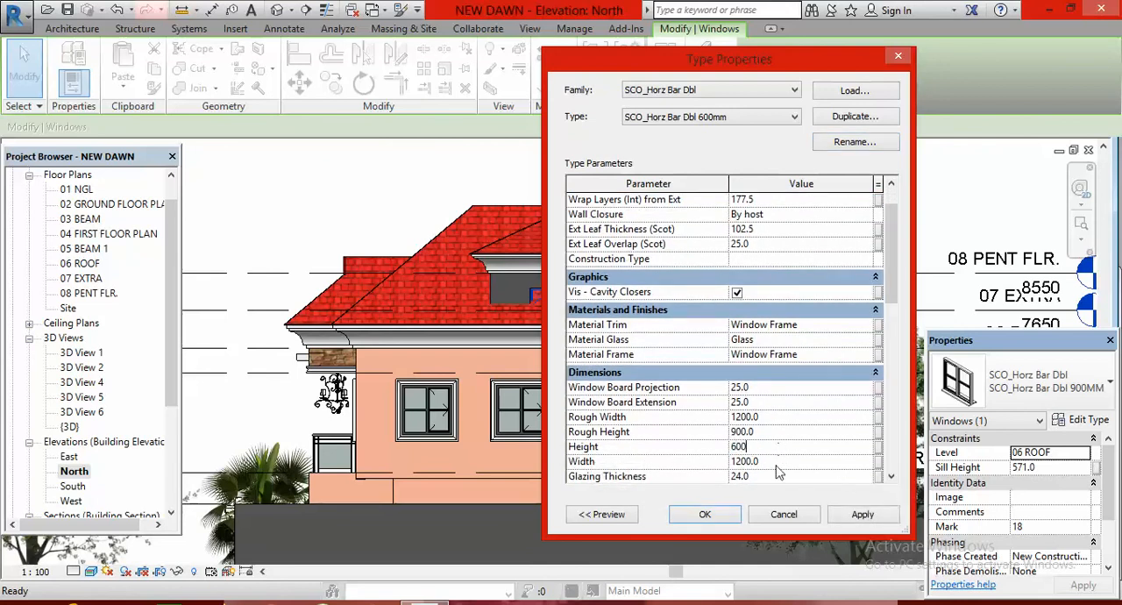
{"action": "left_click", "coordinate": [726, 519]}
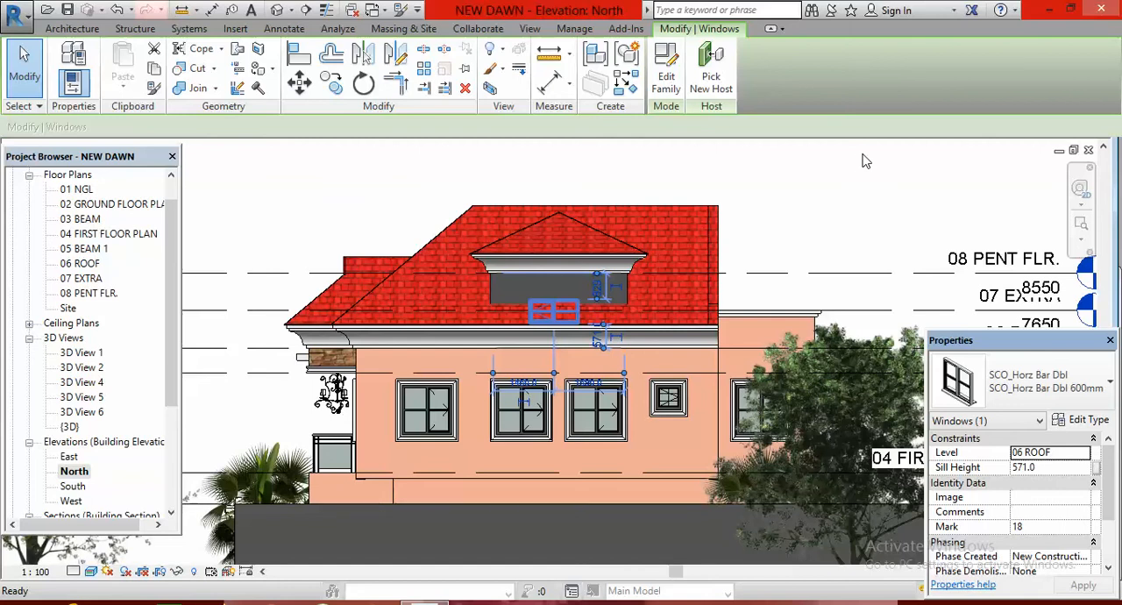
Move the penthouse window straight up so it sits within the exposed wall, and nudge it slightly toward the wall's centre
{"action": "left_click", "coordinate": [299, 84]}
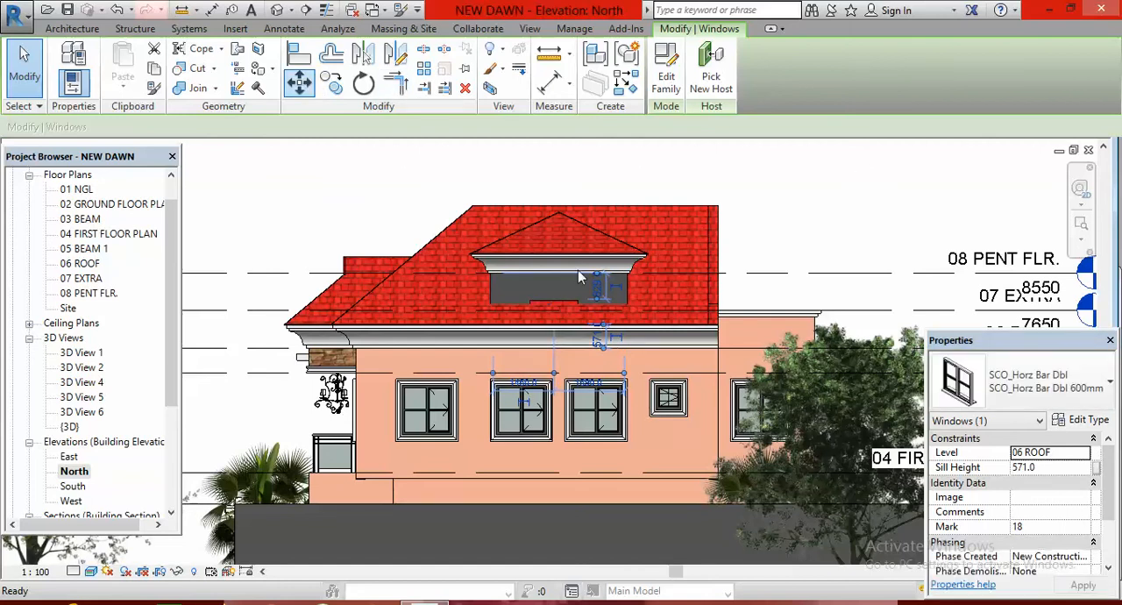
{"action": "left_click", "coordinate": [627, 311]}
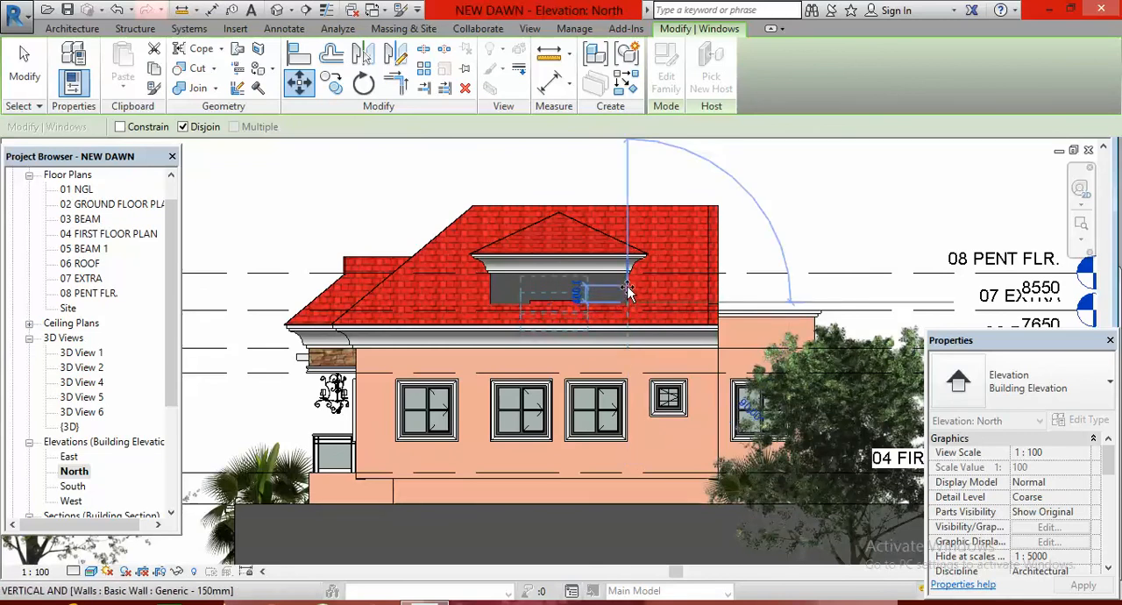
{"action": "left_click", "coordinate": [629, 293]}
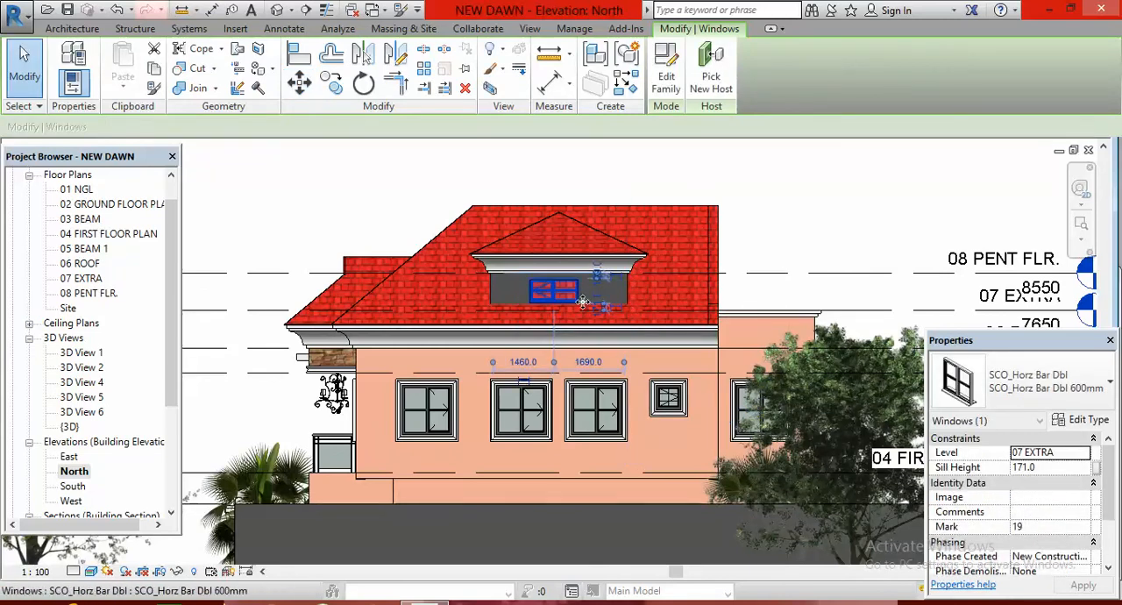
{"action": "scroll", "coordinate": [583, 296], "scroll_direction": "up", "scroll_amount": 6}
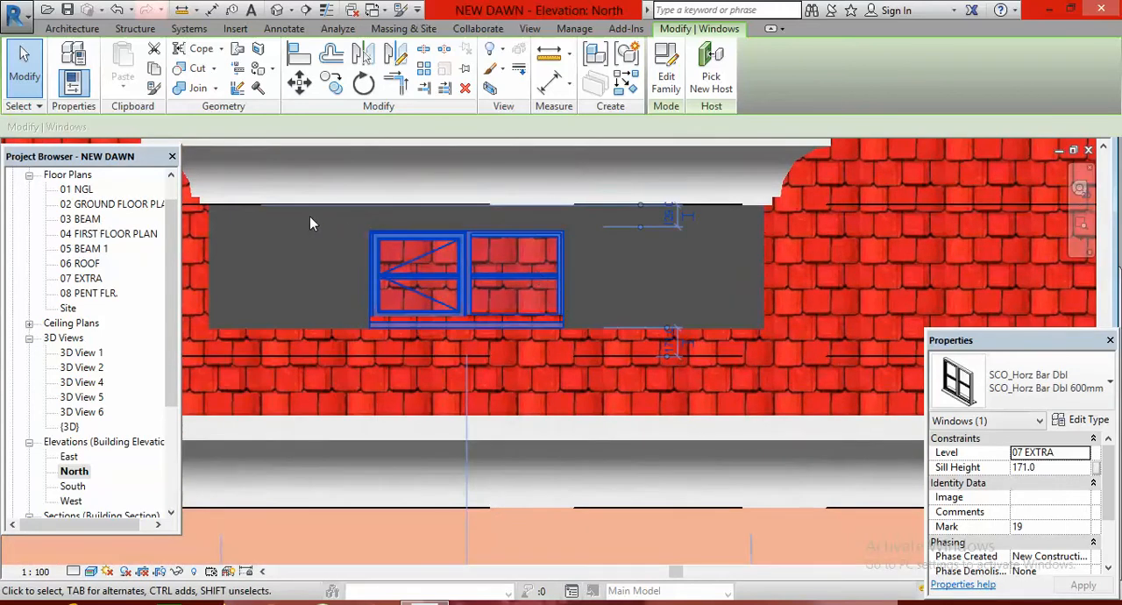
{"action": "key", "text": "Right"}
{"action": "left_click", "coordinate": [679, 266]}
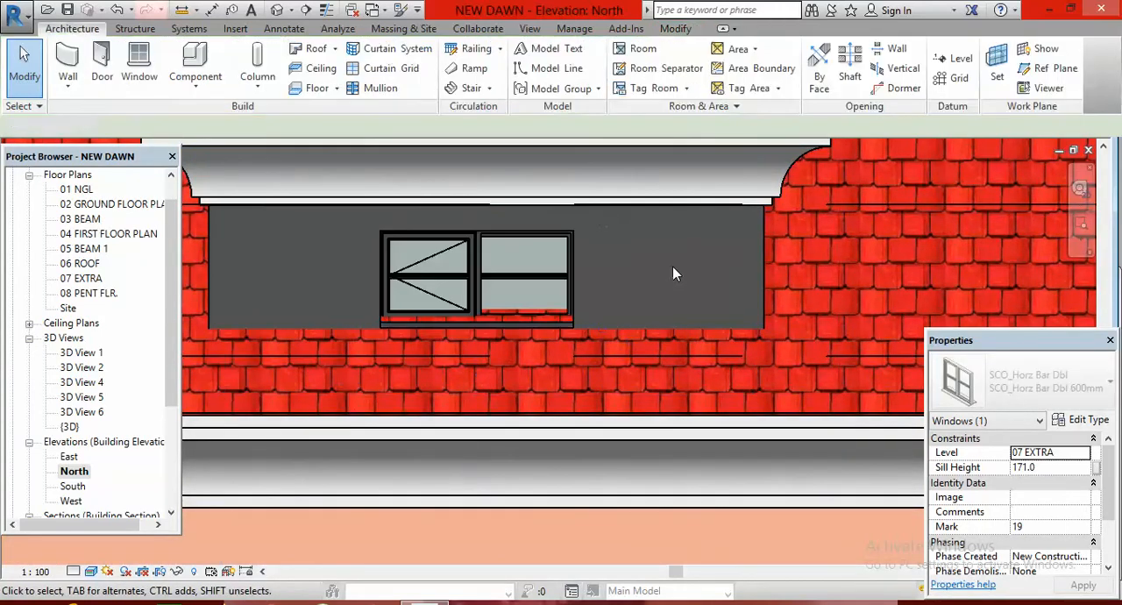
Examine the penthouse window in the 3D view, checking whether the main roof passes behind its glass
{"action": "scroll", "coordinate": [669, 275], "scroll_direction": "down", "scroll_amount": 5}
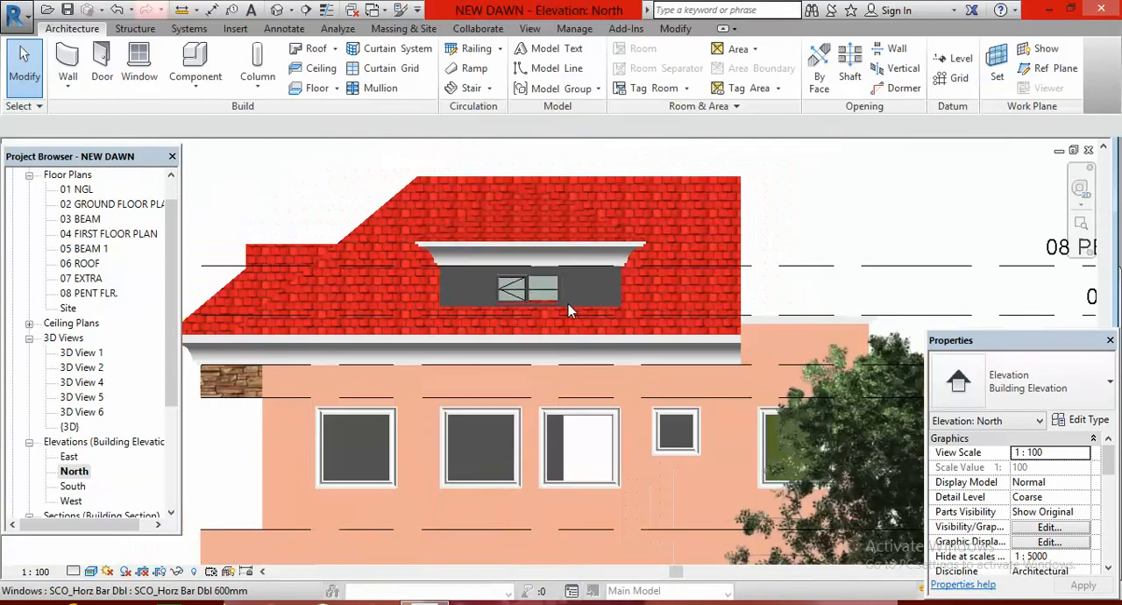
{"action": "scroll", "coordinate": [526, 307], "scroll_direction": "down", "scroll_amount": 1}
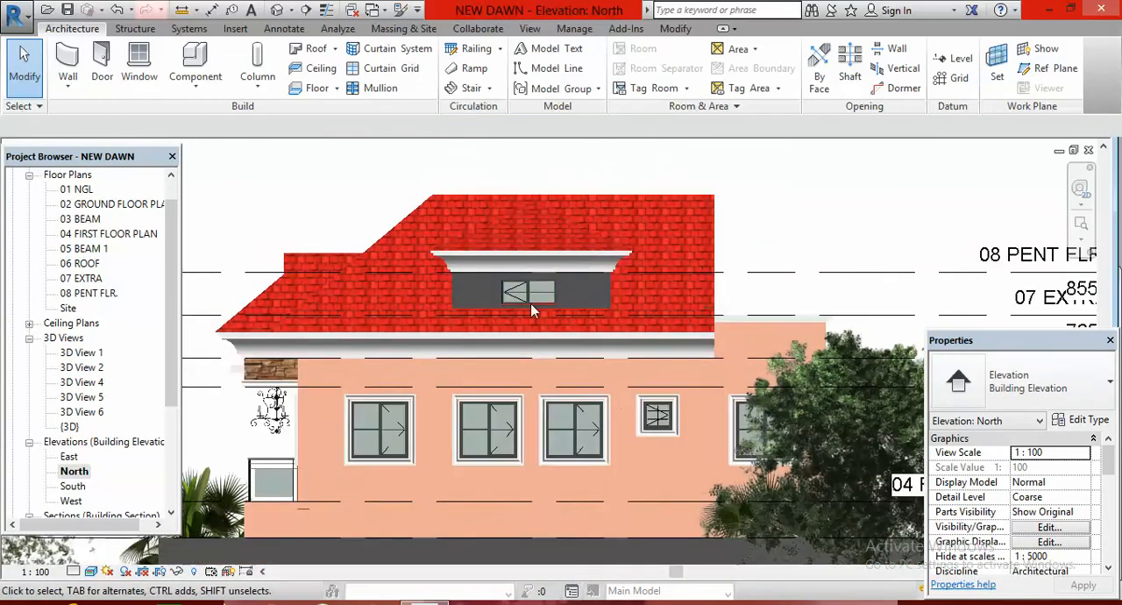
{"action": "left_click", "coordinate": [277, 10]}
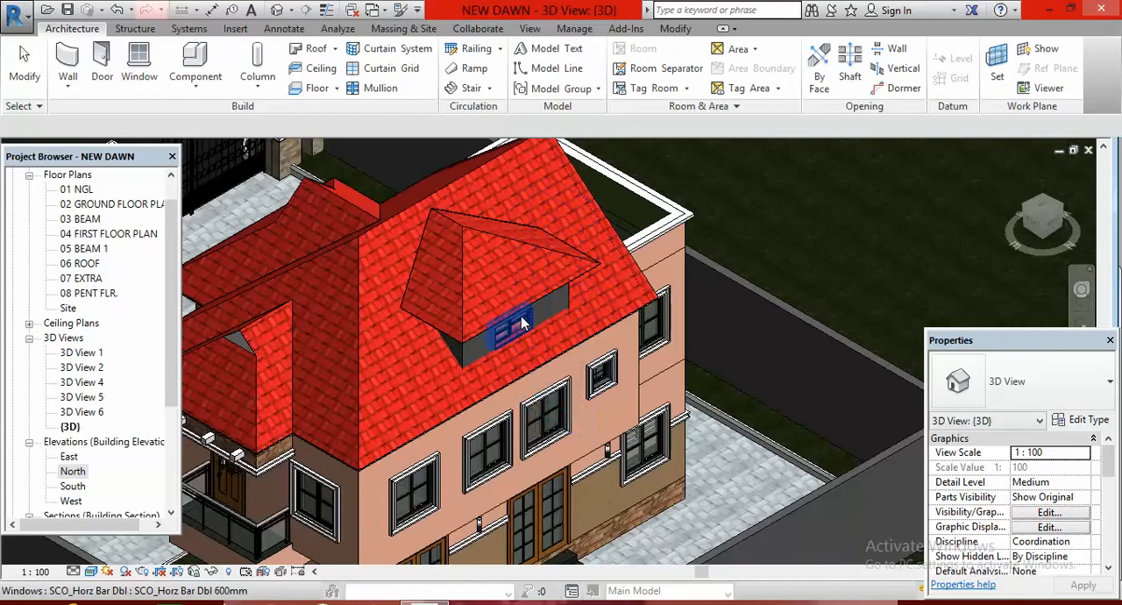
{"action": "scroll", "coordinate": [522, 322], "scroll_direction": "up", "scroll_amount": 5}
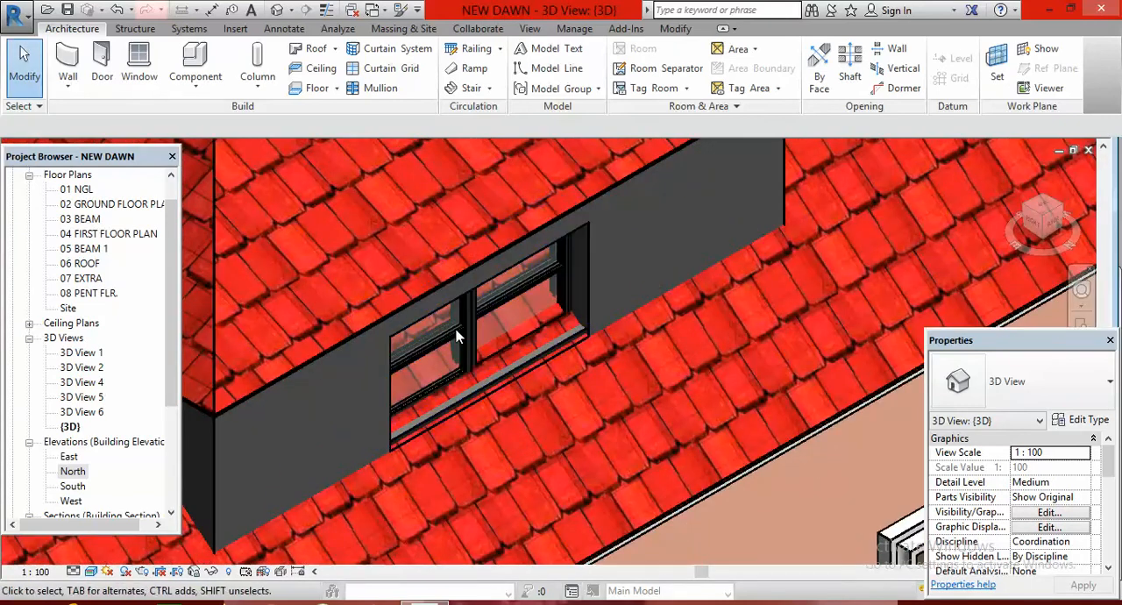
{"action": "scroll", "coordinate": [494, 304], "scroll_direction": "down", "scroll_amount": 5}
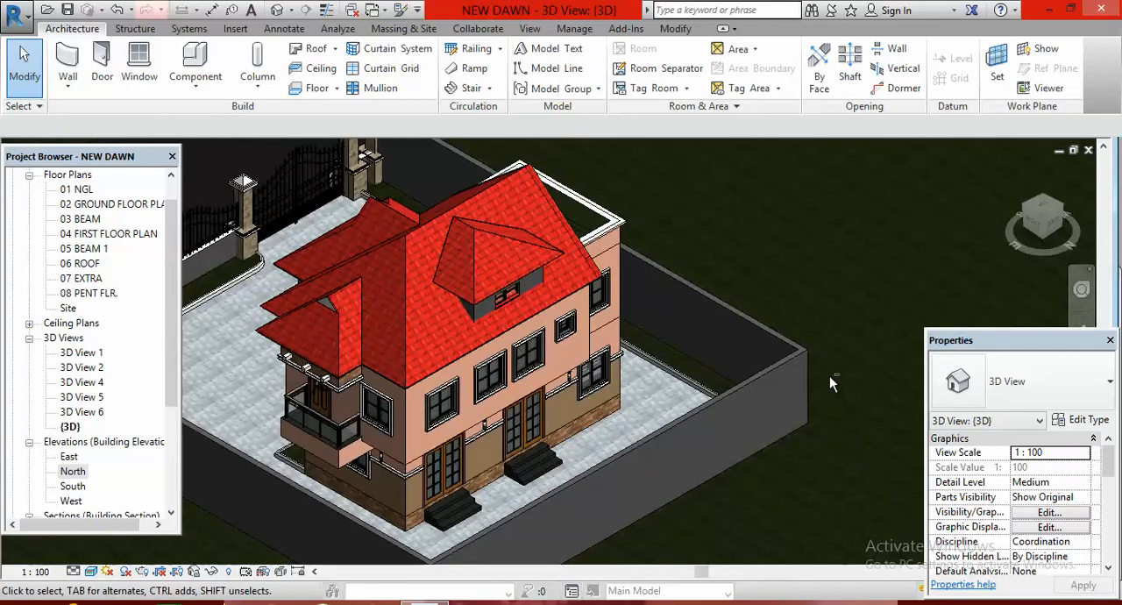
{"action": "left_click_drag", "start_coordinate": [839, 381], "coordinate": [795, 328]}
{"action": "scroll", "coordinate": [430, 267], "scroll_direction": "up", "scroll_amount": 5}
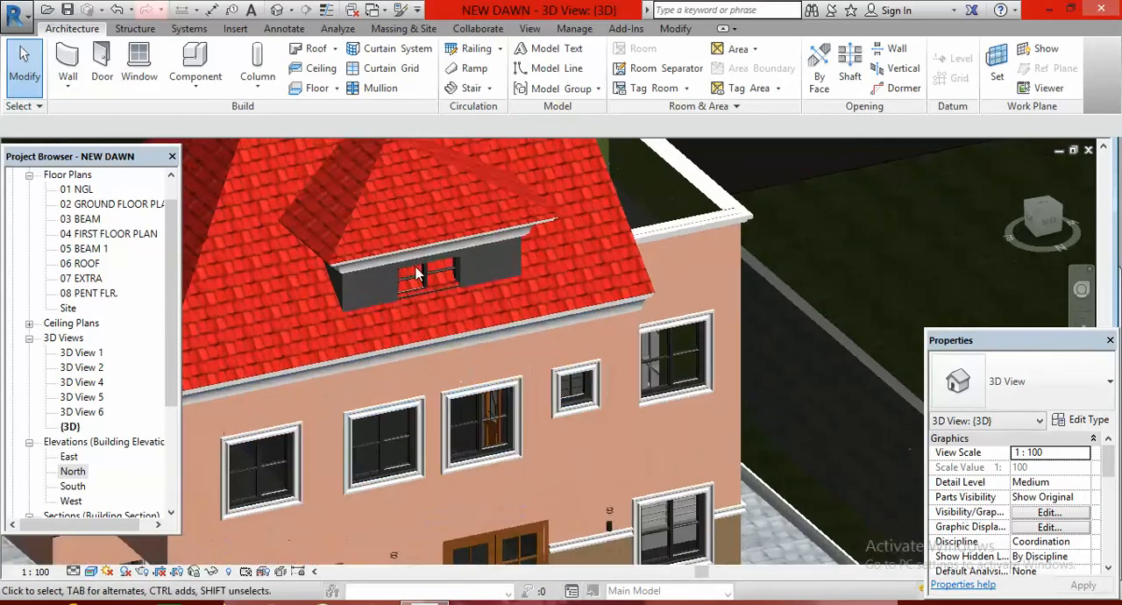
{"action": "scroll", "coordinate": [430, 264], "scroll_direction": "up", "scroll_amount": 4}
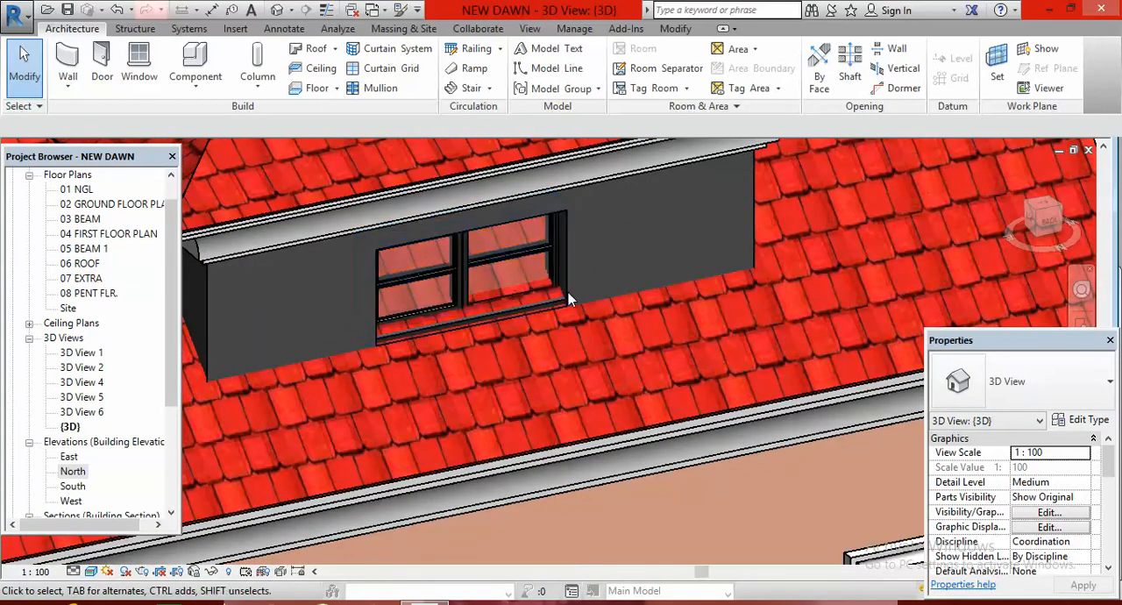
{"action": "scroll", "coordinate": [583, 307], "scroll_direction": "down", "scroll_amount": 1}
{"action": "scroll", "coordinate": [602, 375], "scroll_direction": "down", "scroll_amount": 8}
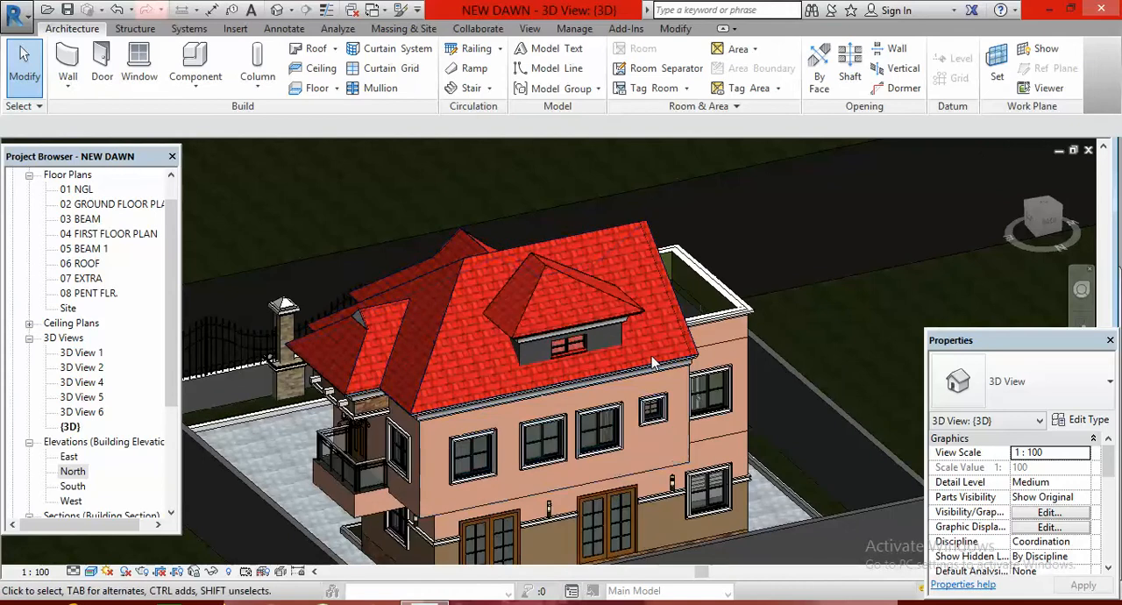
{"action": "scroll", "coordinate": [658, 346], "scroll_direction": "up", "scroll_amount": 1}
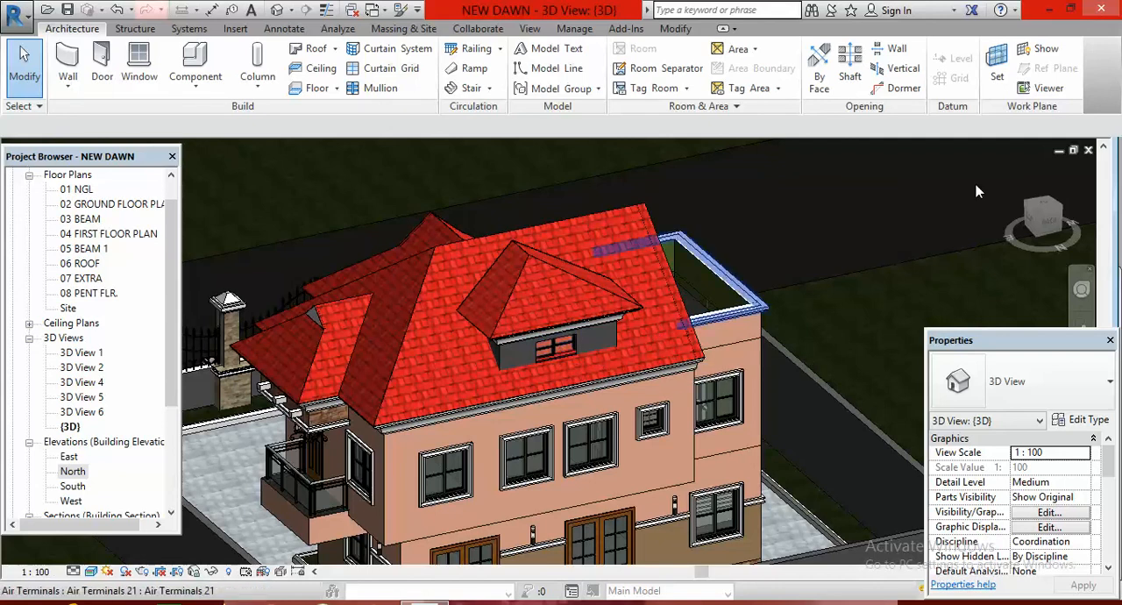
Start a dormer opening with the main roof as the roof to cut
{"action": "left_click", "coordinate": [904, 91]}
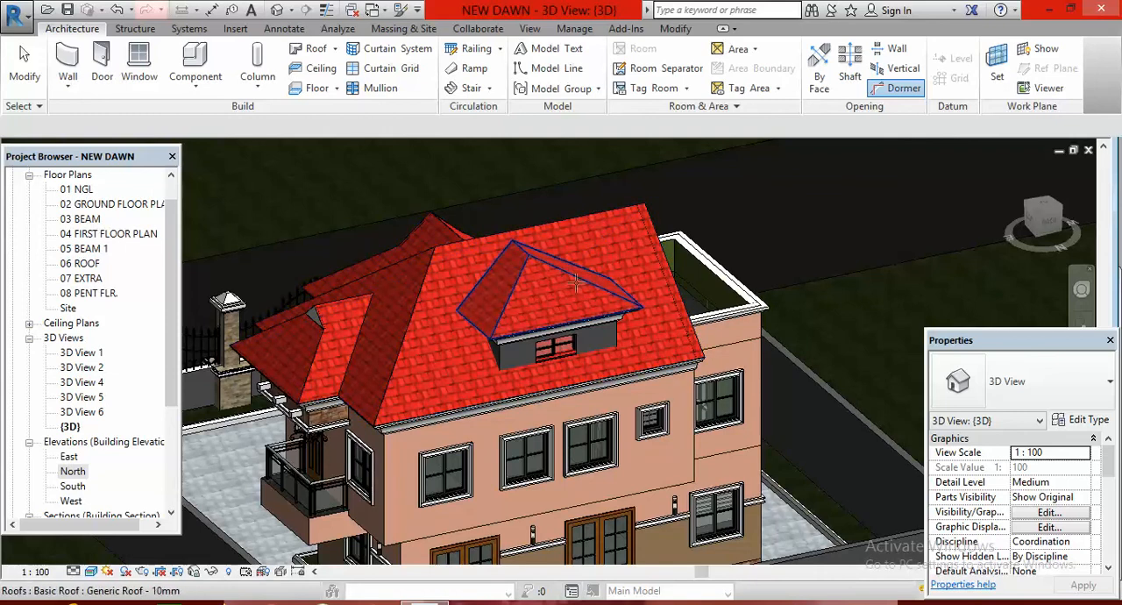
{"action": "left_click", "coordinate": [609, 213]}
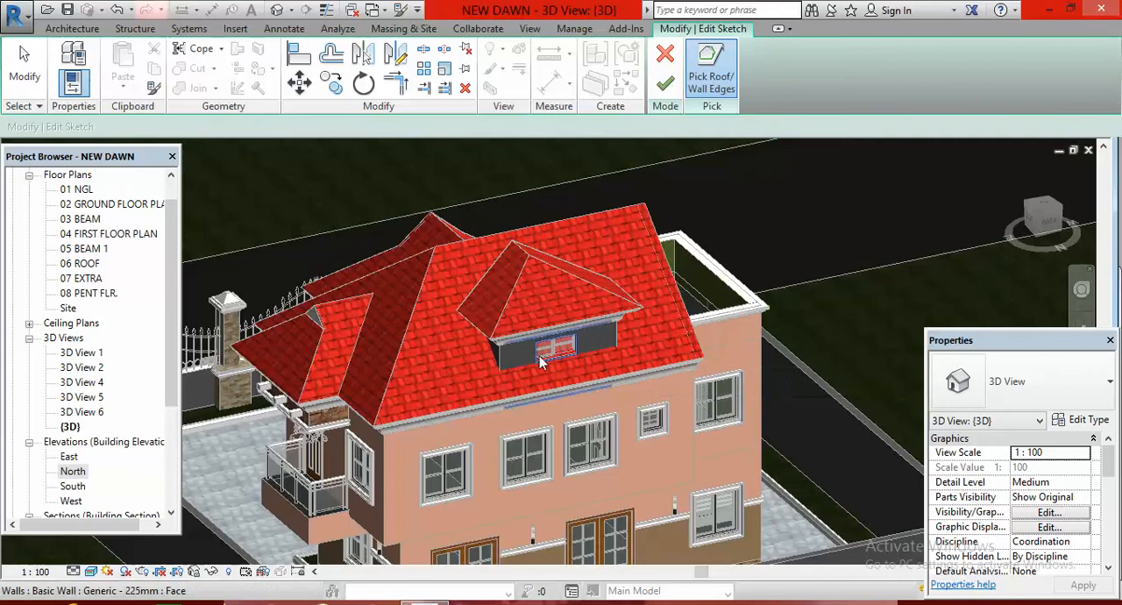
{"action": "scroll", "coordinate": [543, 361], "scroll_direction": "up", "scroll_amount": 5}
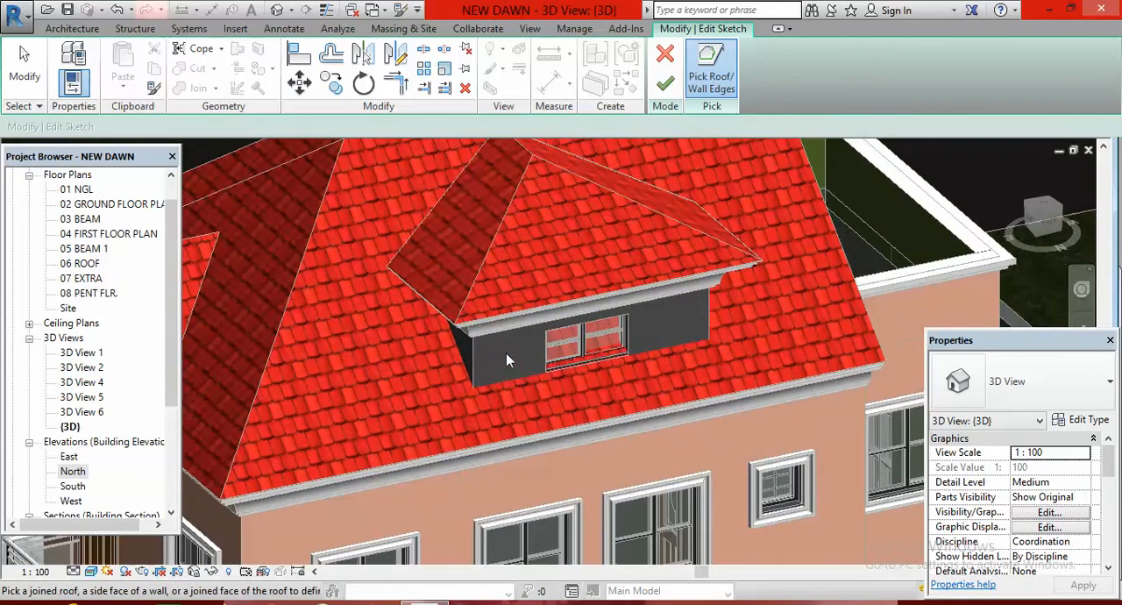
{"action": "left_click", "coordinate": [680, 246]}
{"action": "scroll", "coordinate": [465, 350], "scroll_direction": "up", "scroll_amount": 2}
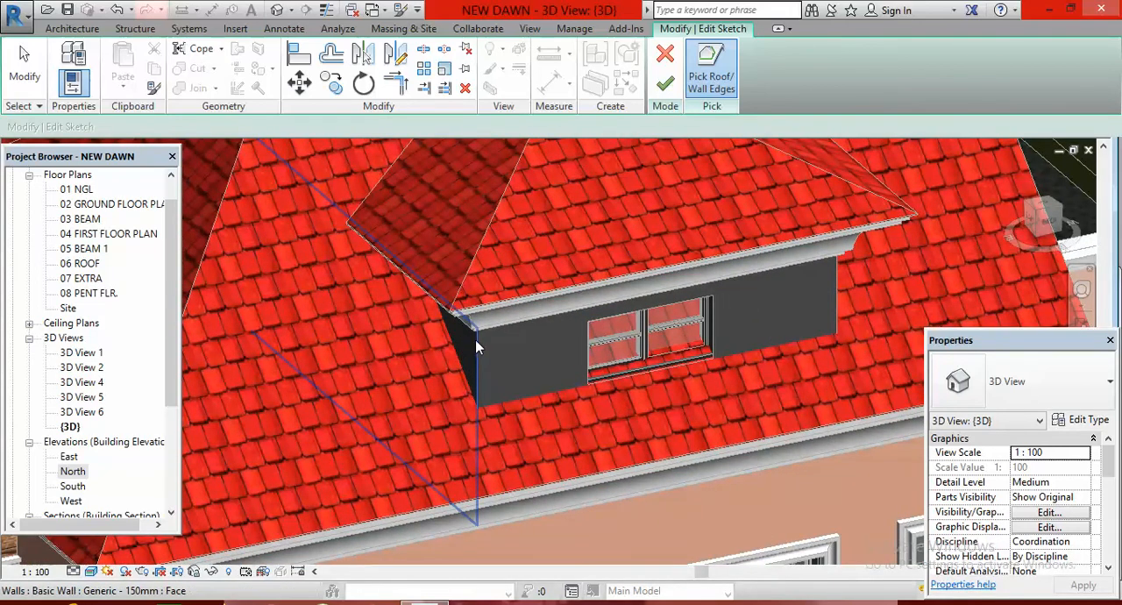
Pick the faces of the penthouse's front wall and both side walls as boundary edges of the dormer opening
{"action": "left_click", "coordinate": [475, 339]}
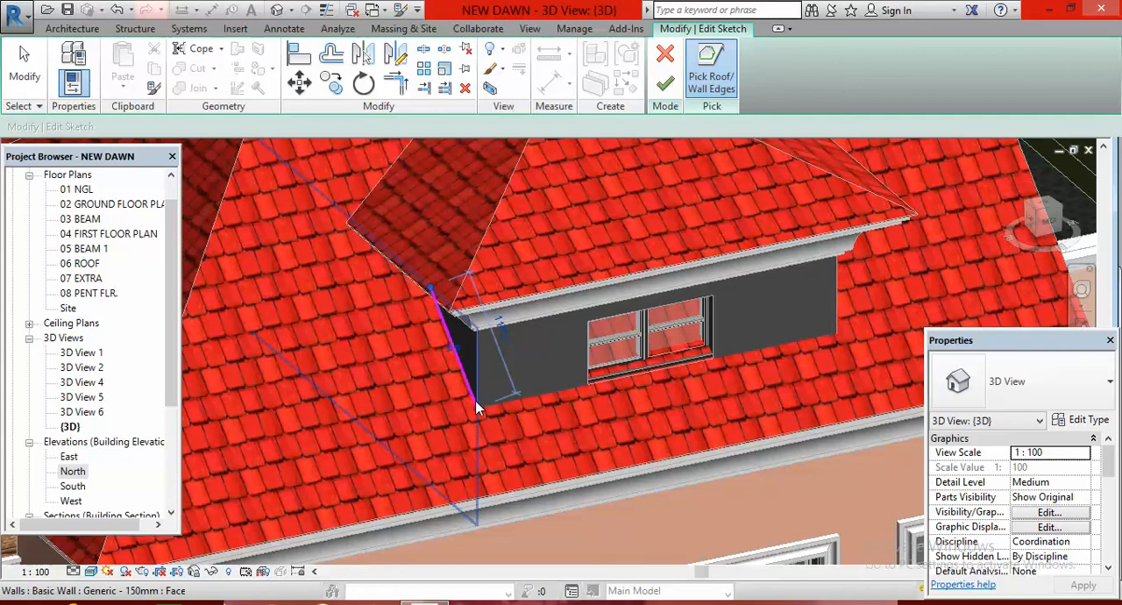
{"action": "left_click", "coordinate": [591, 344]}
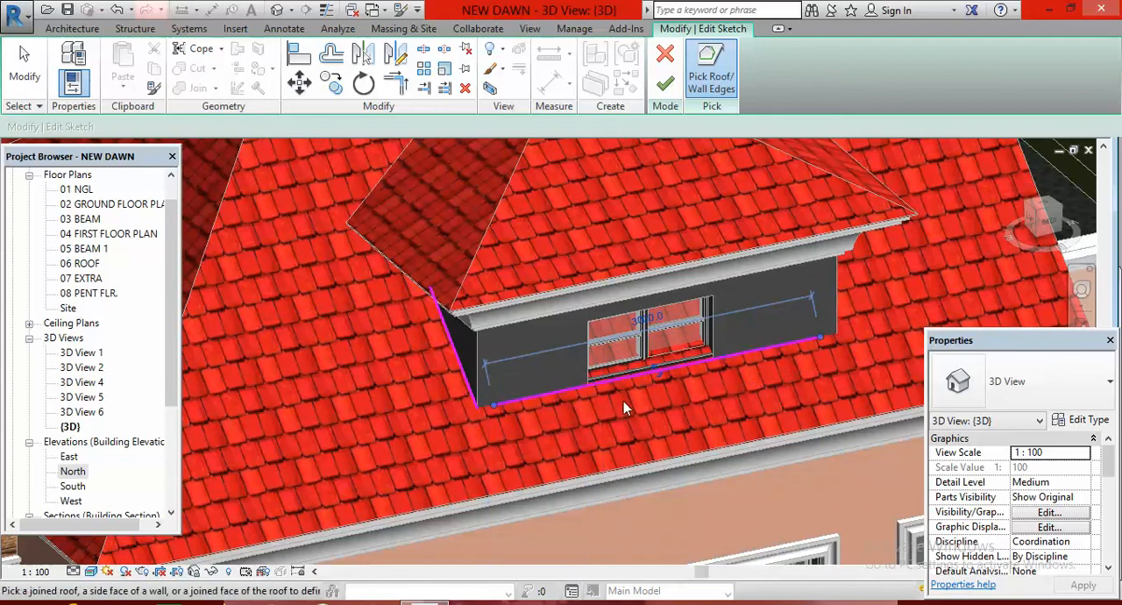
{"action": "left_click", "coordinate": [1058, 207]}
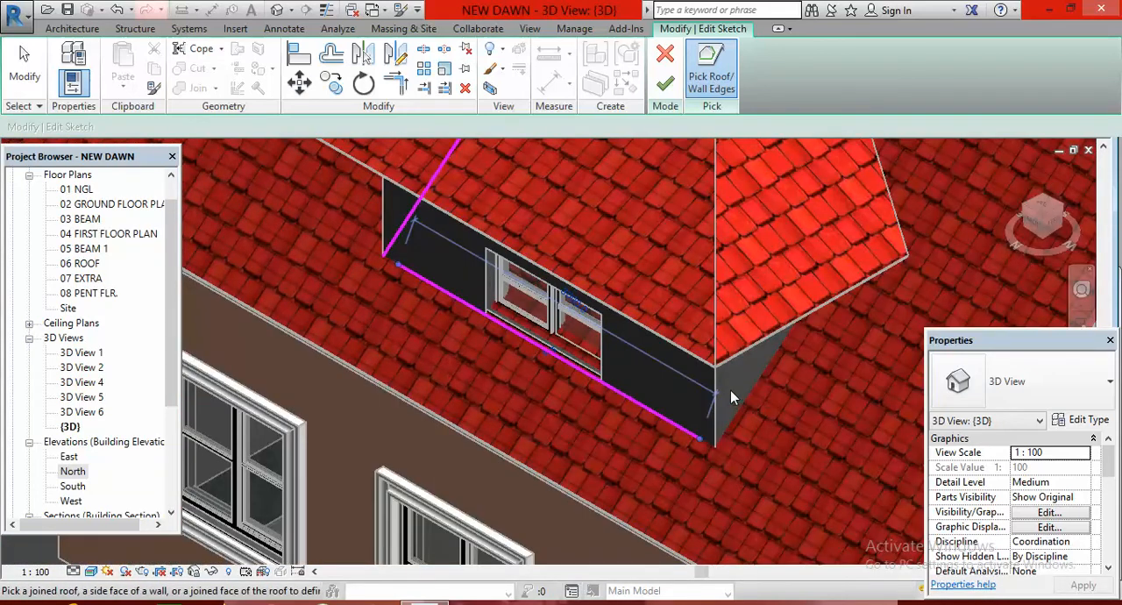
{"action": "left_click", "coordinate": [718, 378]}
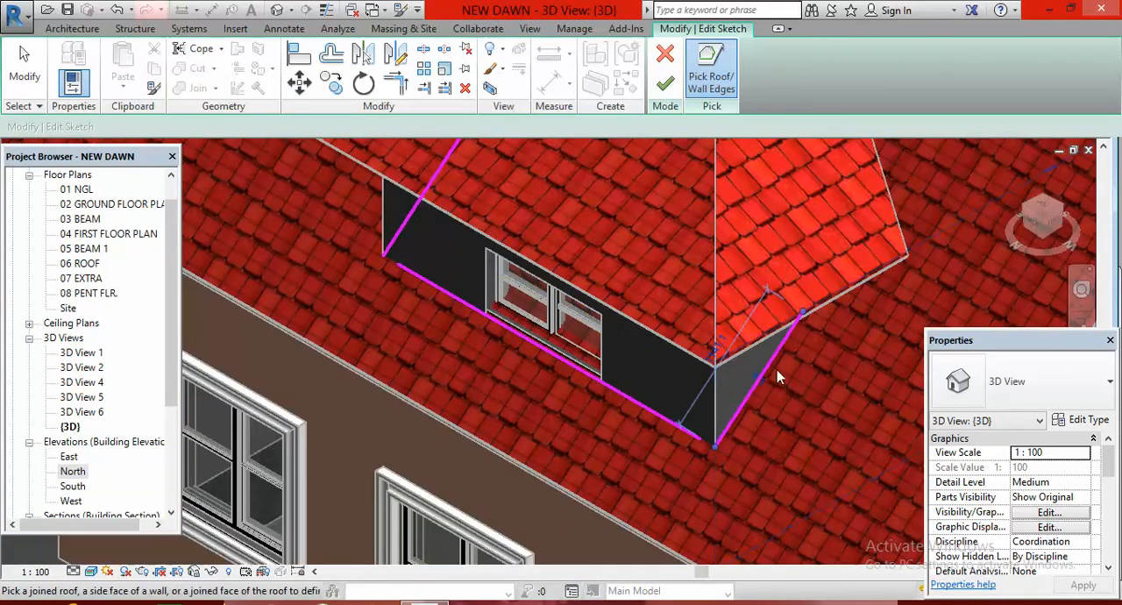
{"action": "scroll", "coordinate": [711, 421], "scroll_direction": "down", "scroll_amount": 4}
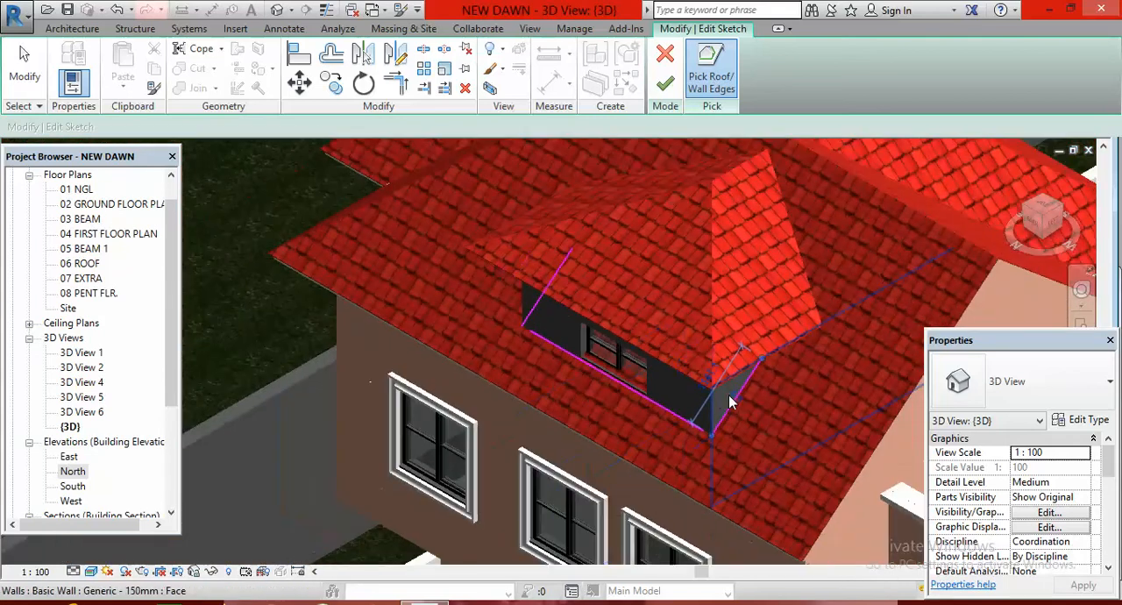
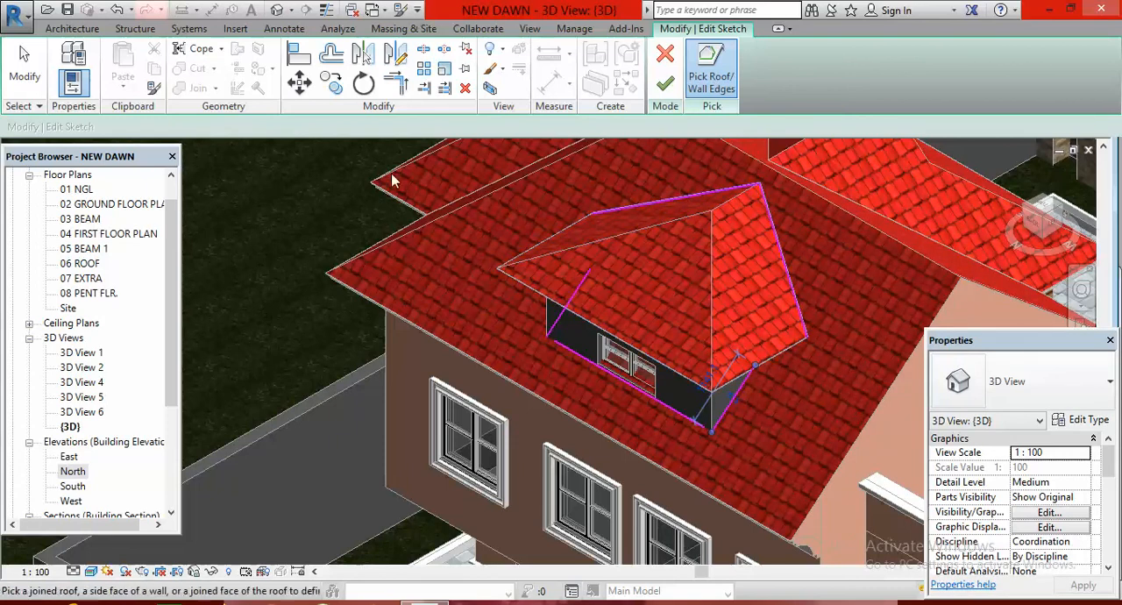
Trim the dormer opening's boundary lines to corners so they form one closed loop, and finish the opening sketch
{"action": "left_click", "coordinate": [396, 83]}
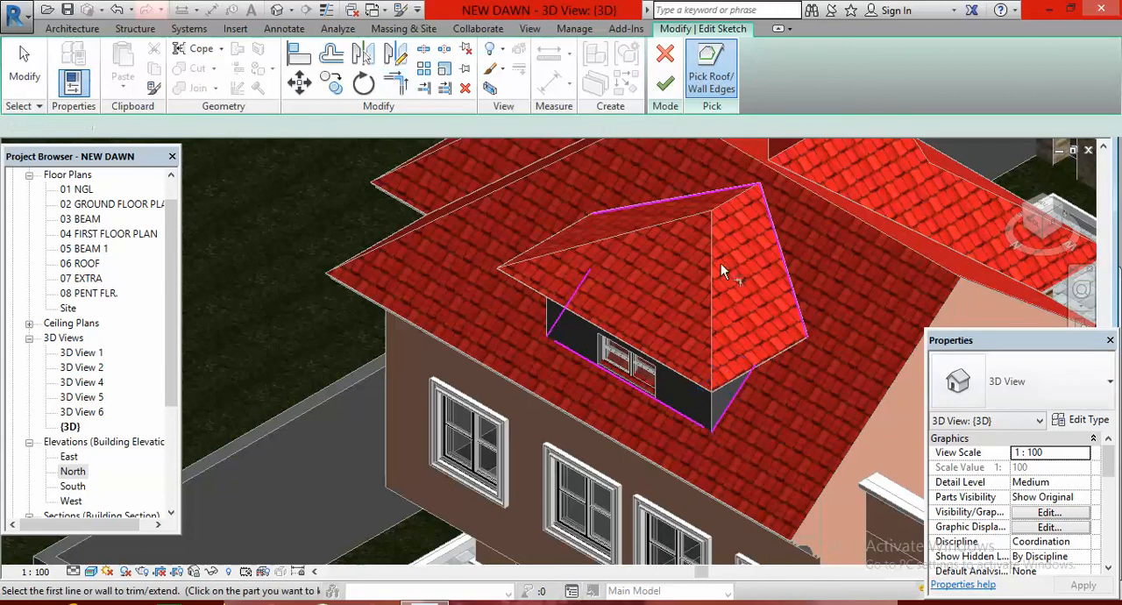
{"action": "left_click", "coordinate": [769, 223]}
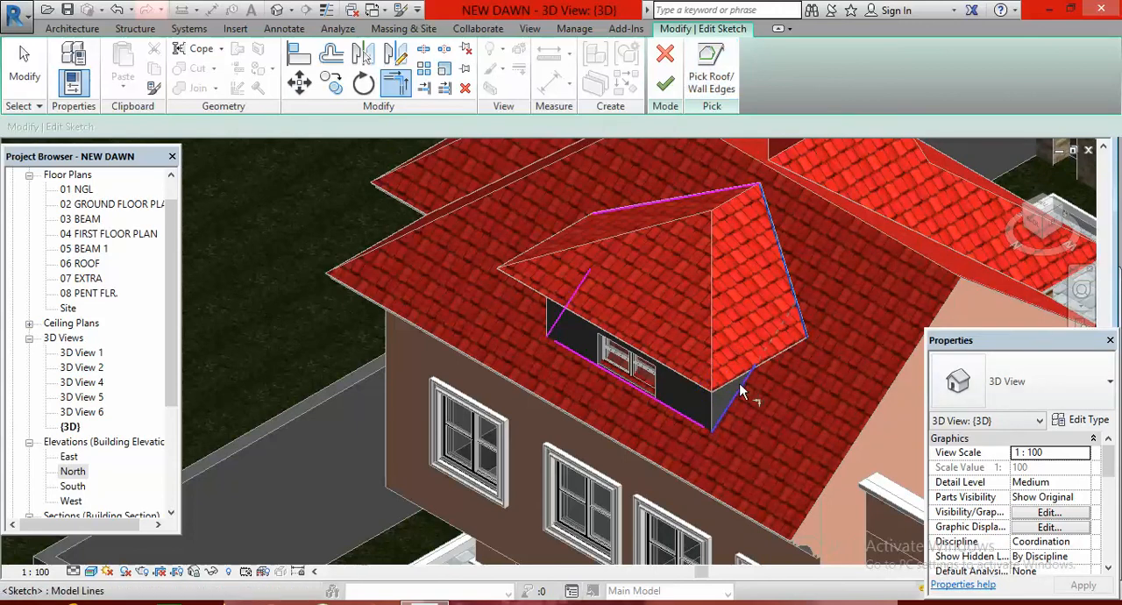
{"action": "left_click", "coordinate": [741, 392]}
{"action": "left_click", "coordinate": [673, 411]}
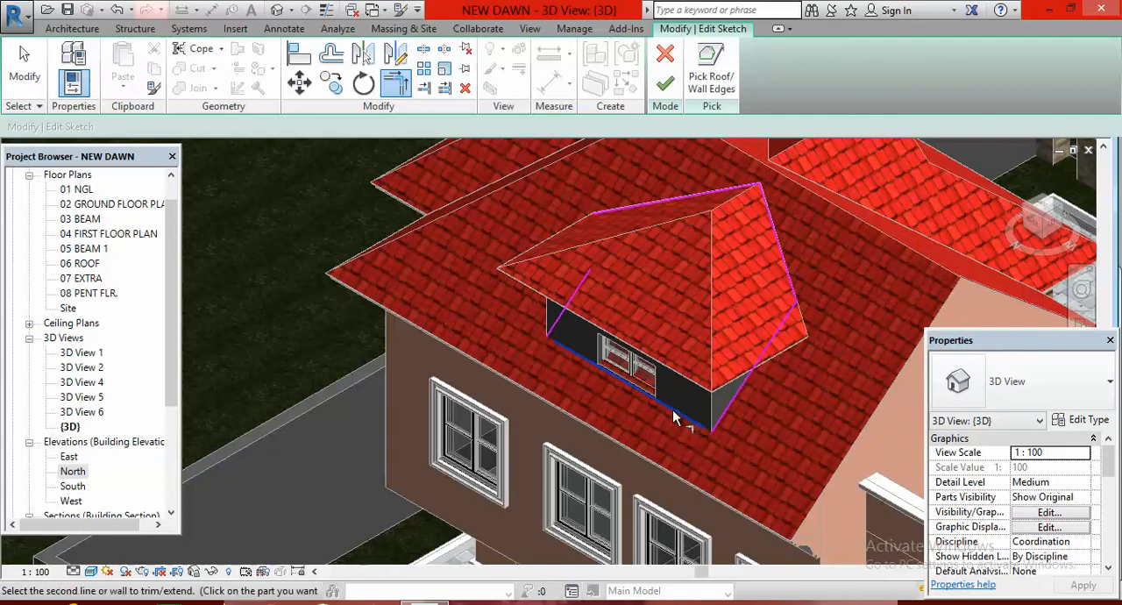
{"action": "left_click", "coordinate": [722, 414]}
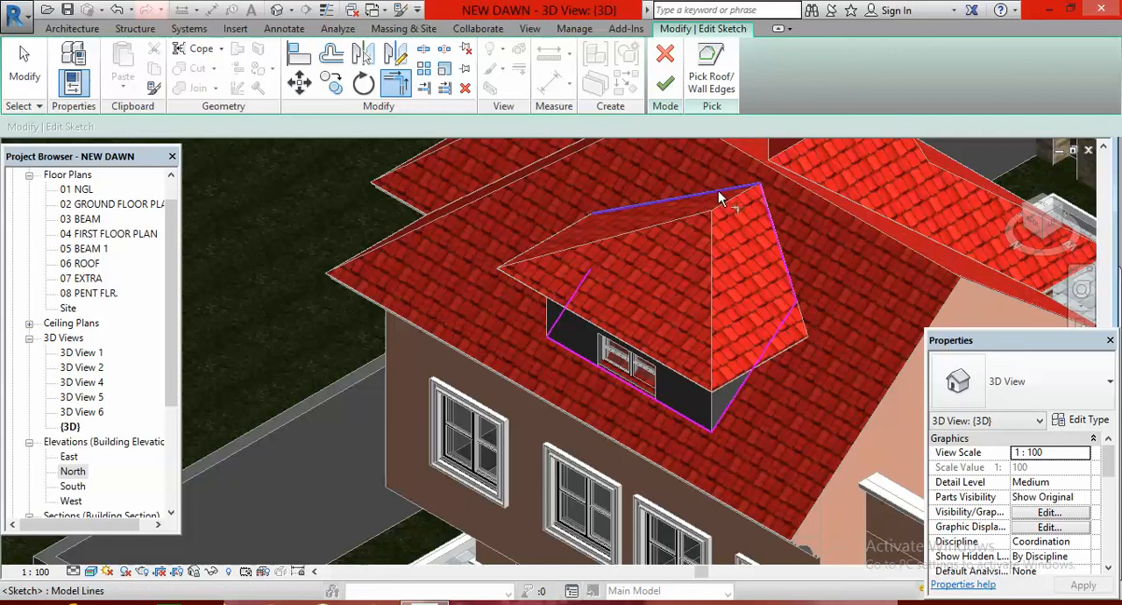
{"action": "left_click", "coordinate": [683, 226]}
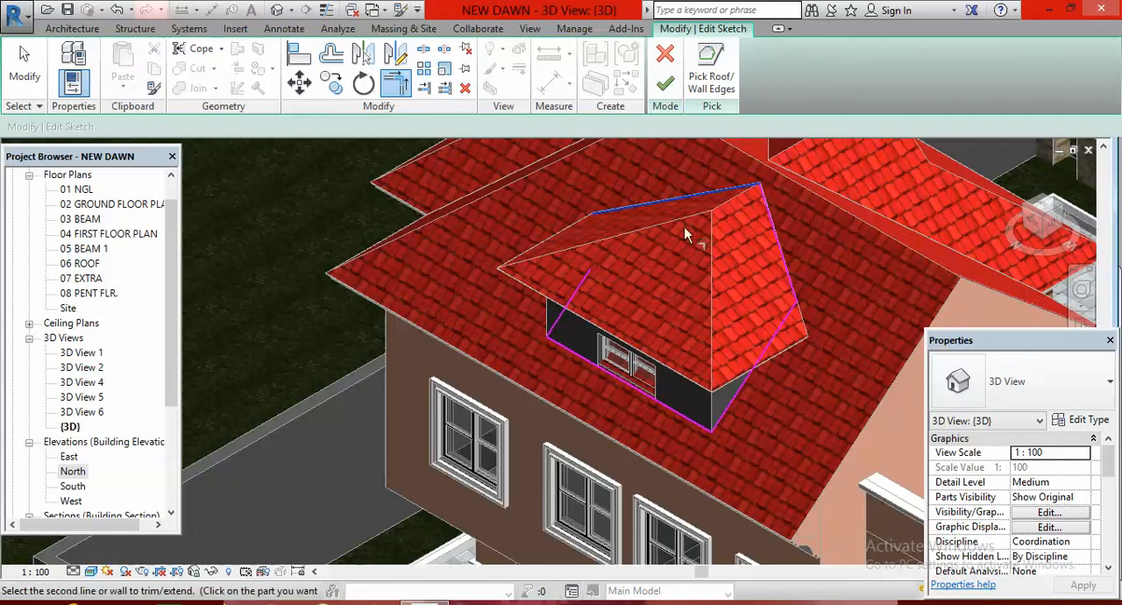
{"action": "left_click", "coordinate": [576, 293]}
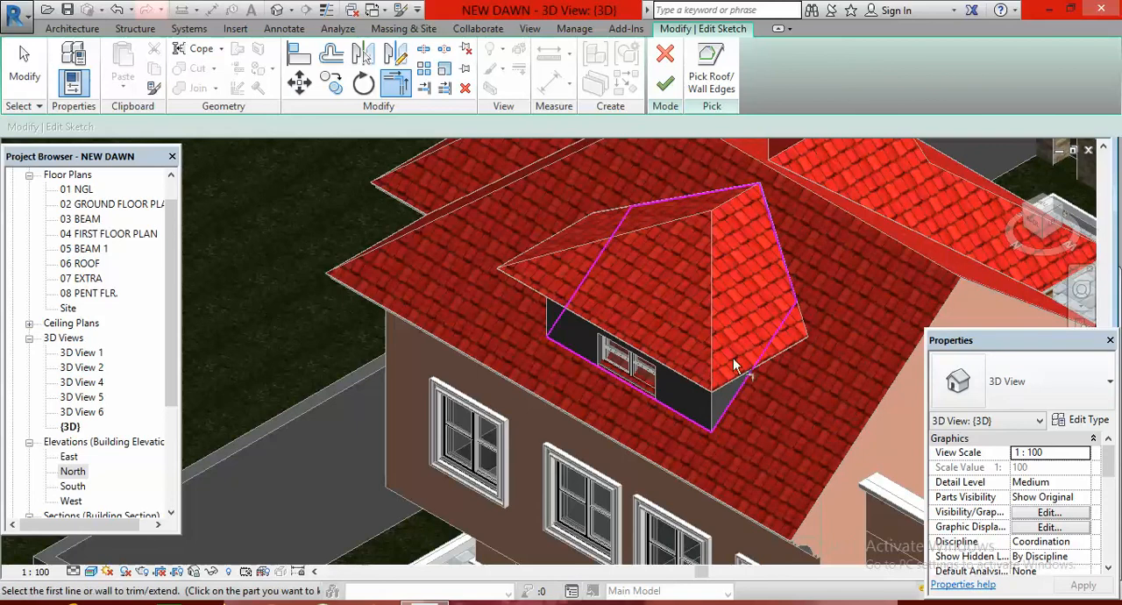
{"action": "left_click", "coordinate": [666, 85]}
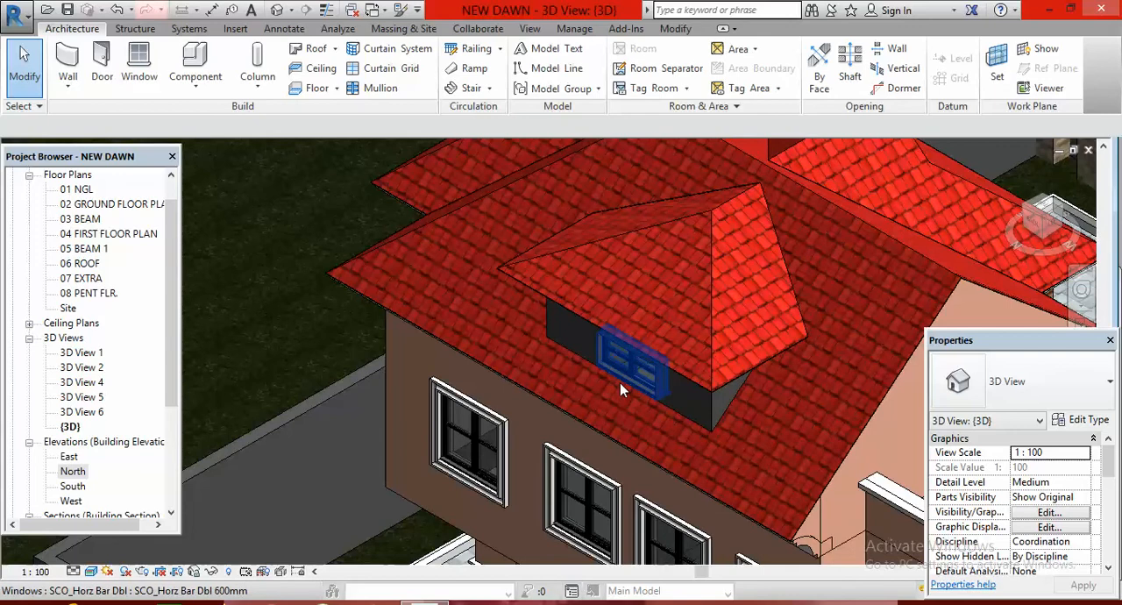
Examine the penthouse window and the surrounding roof in 3D, checking whether the dormer opening clears the space behind the glass
{"action": "scroll", "coordinate": [619, 382], "scroll_direction": "up", "scroll_amount": 6}
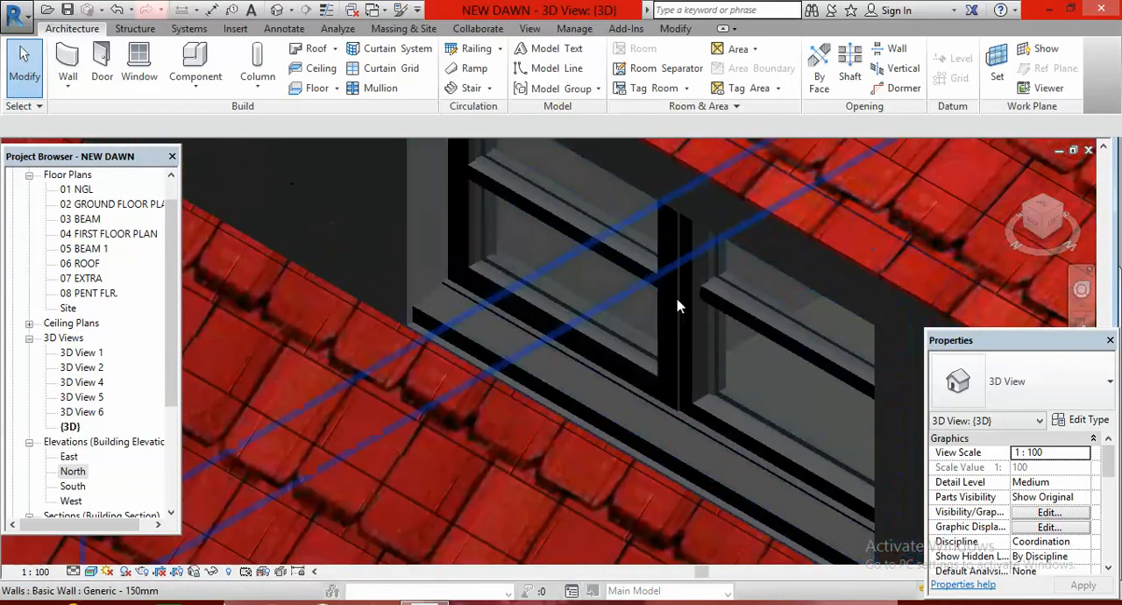
{"action": "scroll", "coordinate": [678, 306], "scroll_direction": "up", "scroll_amount": 1}
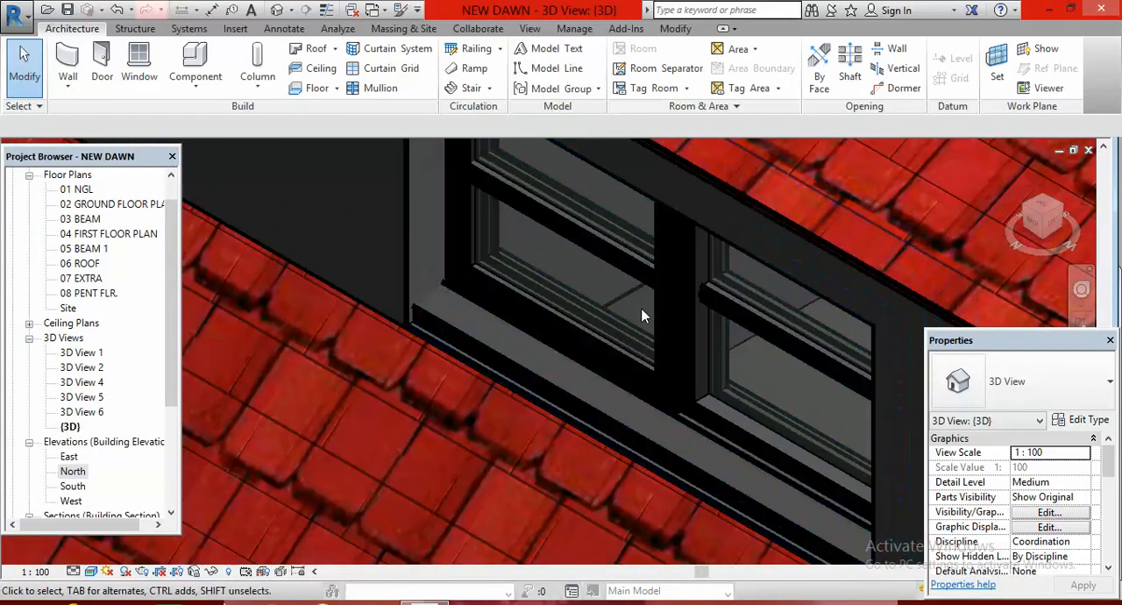
{"action": "scroll", "coordinate": [643, 315], "scroll_direction": "down", "scroll_amount": 10}
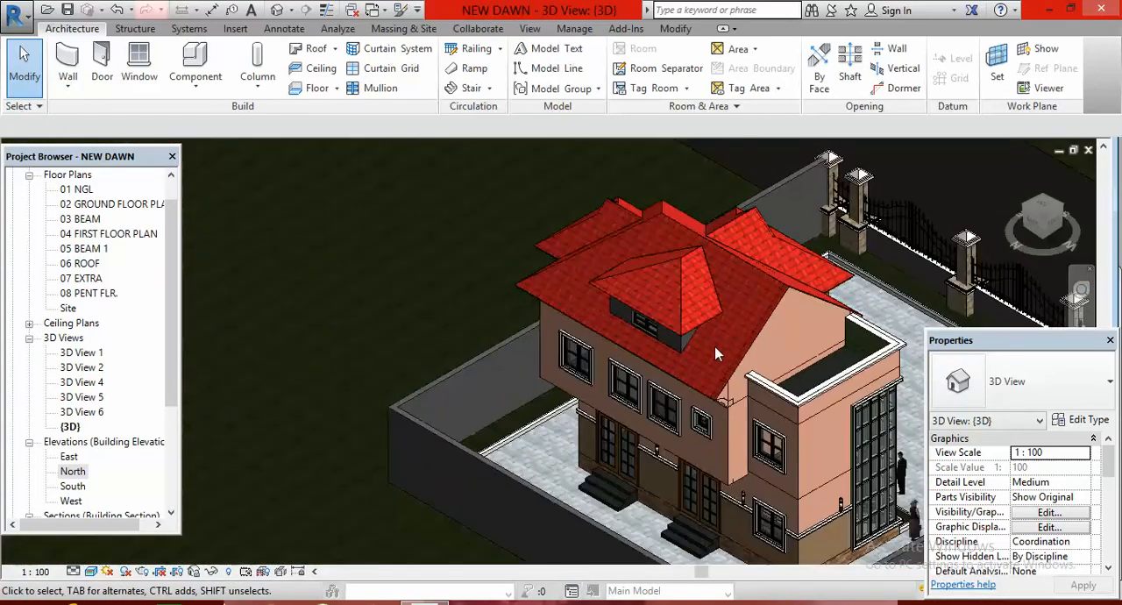
{"action": "scroll", "coordinate": [716, 334], "scroll_direction": "up", "scroll_amount": 2}
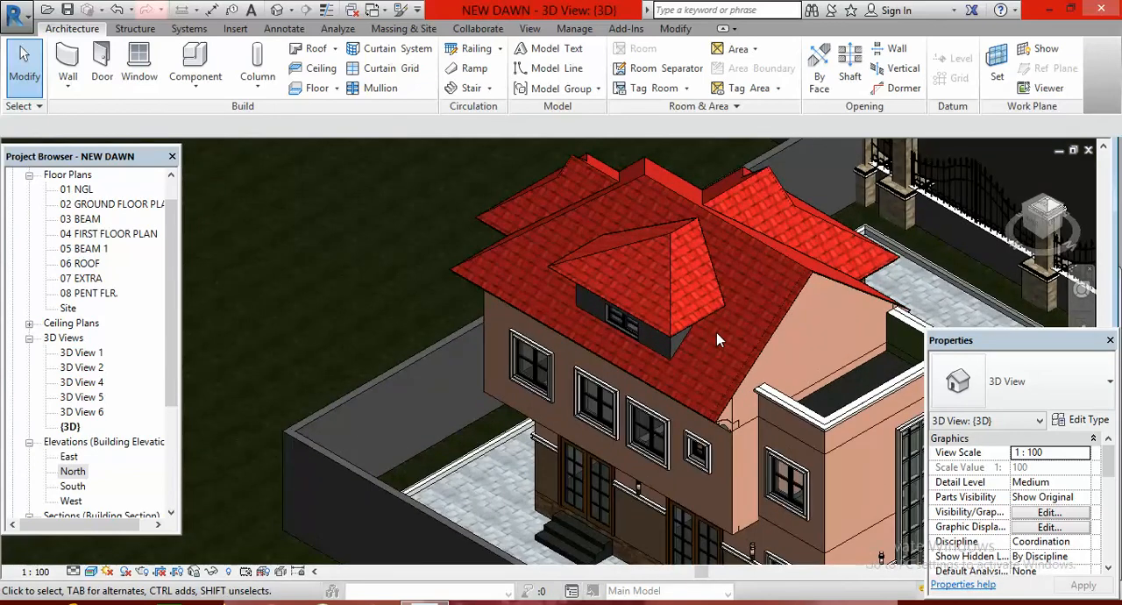
{"action": "scroll", "coordinate": [732, 242], "scroll_direction": "up", "scroll_amount": 2}
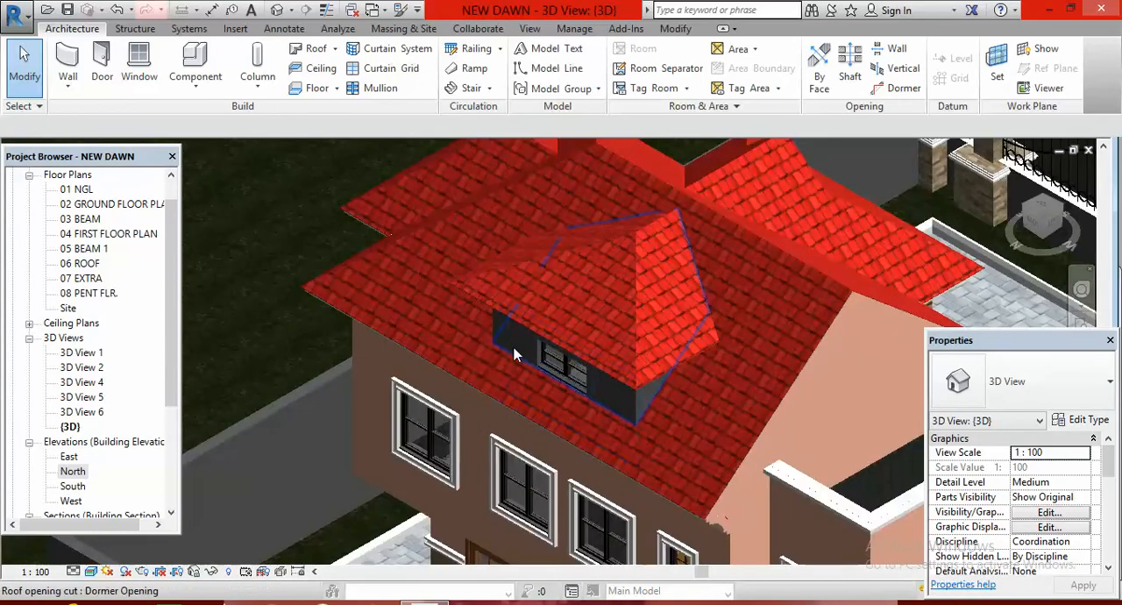
{"action": "scroll", "coordinate": [519, 348], "scroll_direction": "down", "scroll_amount": 2}
{"action": "scroll", "coordinate": [629, 363], "scroll_direction": "down", "scroll_amount": 2}
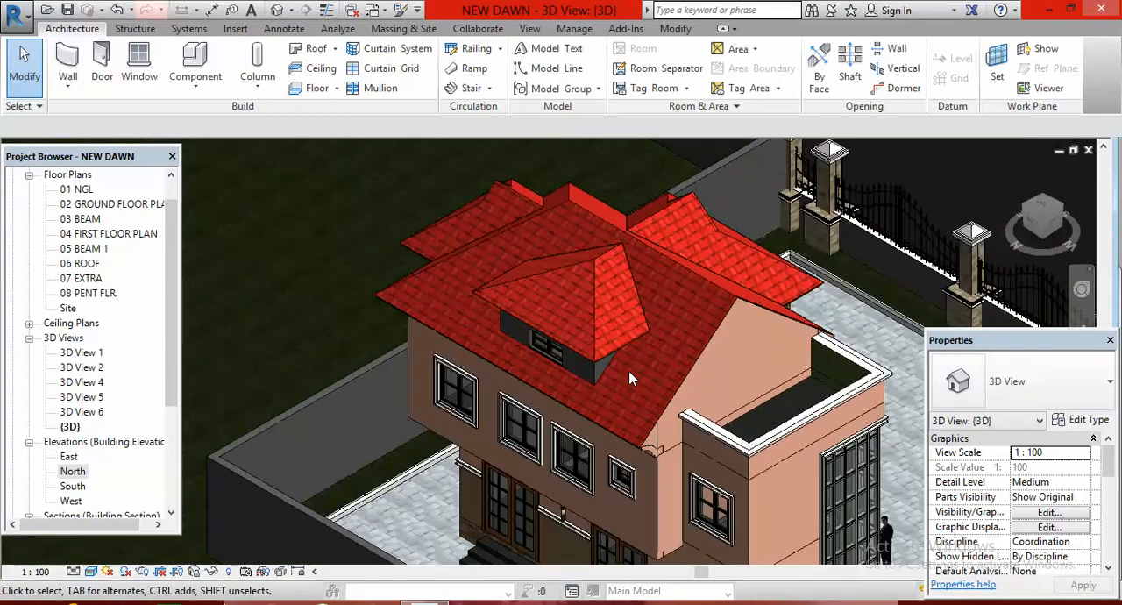
{"action": "scroll", "coordinate": [600, 378], "scroll_direction": "up", "scroll_amount": 2}
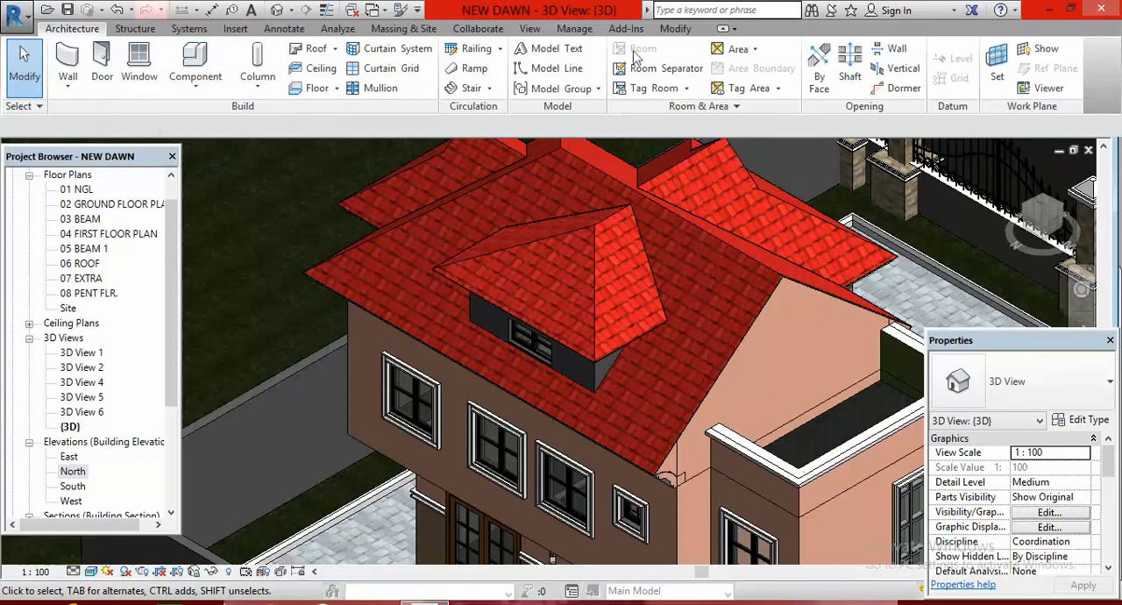
Paint the penthouse's front wall and its adjacent exposed side wall with the 01 STONE material
{"action": "left_click", "coordinate": [673, 29]}
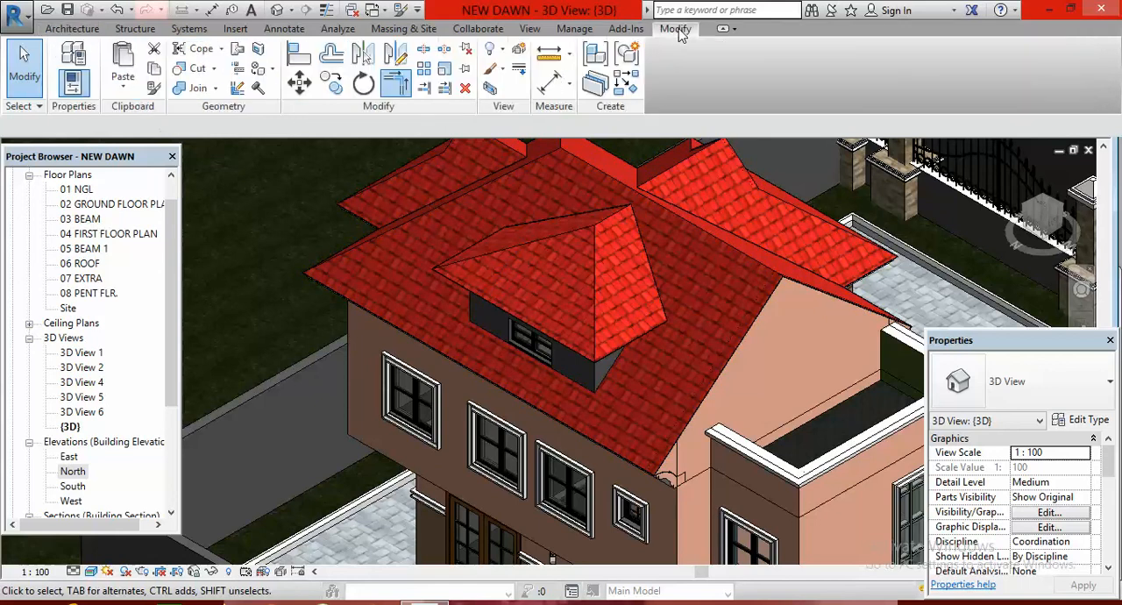
{"action": "left_click", "coordinate": [259, 75]}
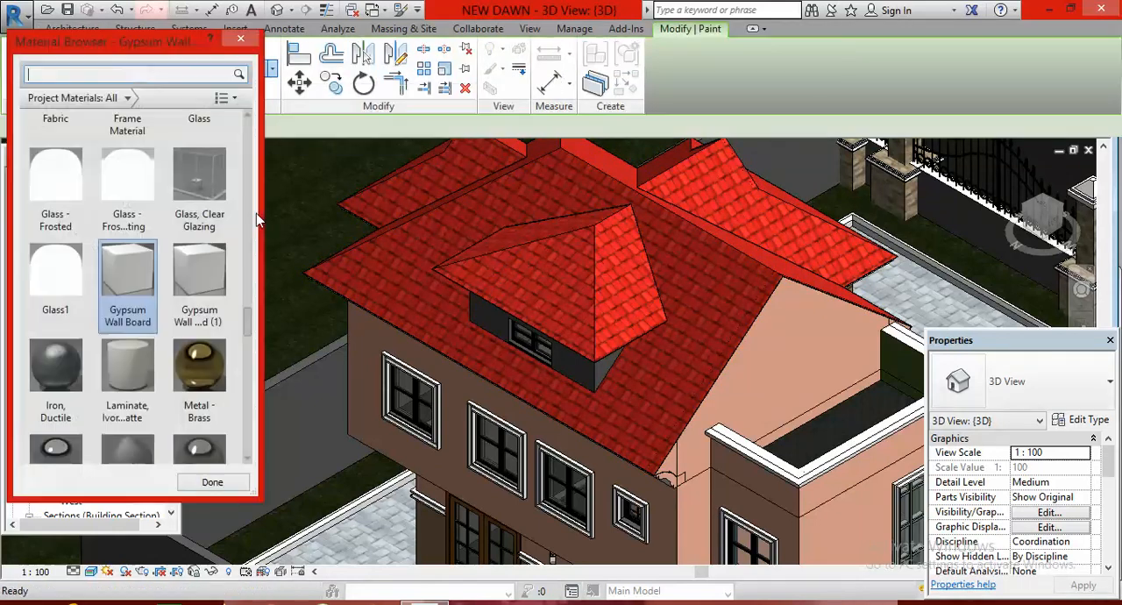
{"action": "mouse_move", "coordinate": [249, 324]}
{"action": "left_mouse_down"}
{"action": "mouse_move", "coordinate": [238, 143]}
{"action": "mouse_move", "coordinate": [236, 163]}
{"action": "left_mouse_up"}
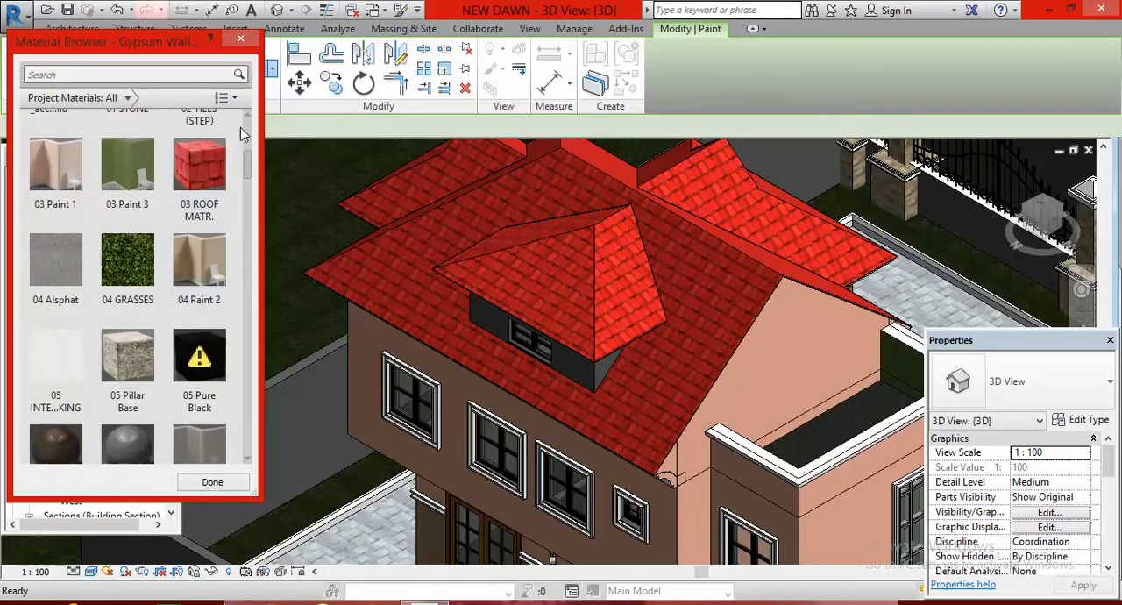
{"action": "scroll", "coordinate": [248, 120], "scroll_direction": "up", "scroll_amount": 1}
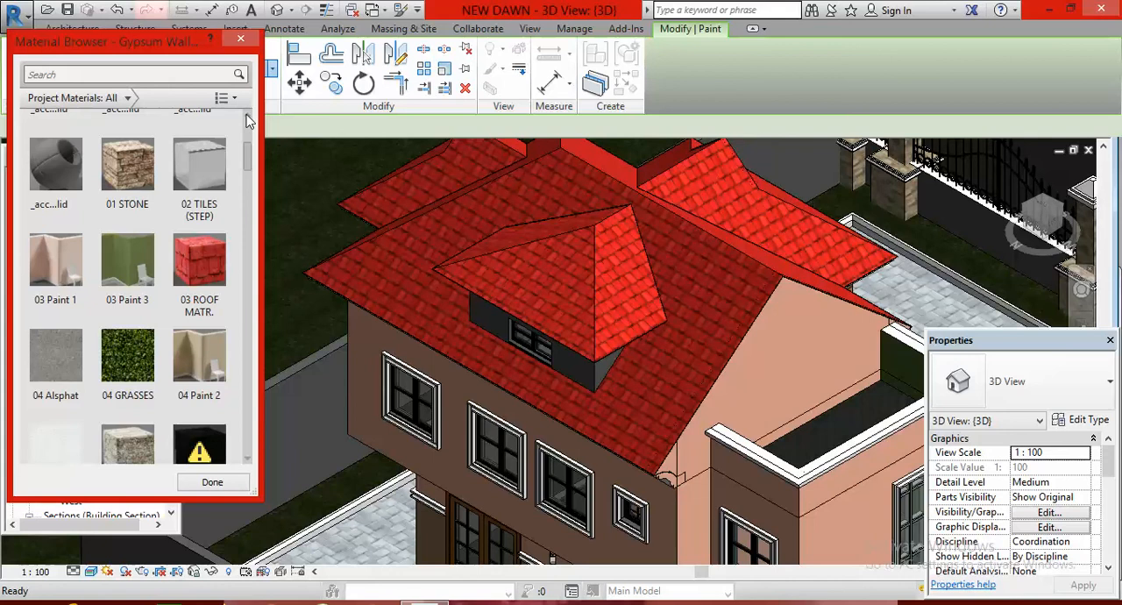
{"action": "left_click", "coordinate": [129, 175]}
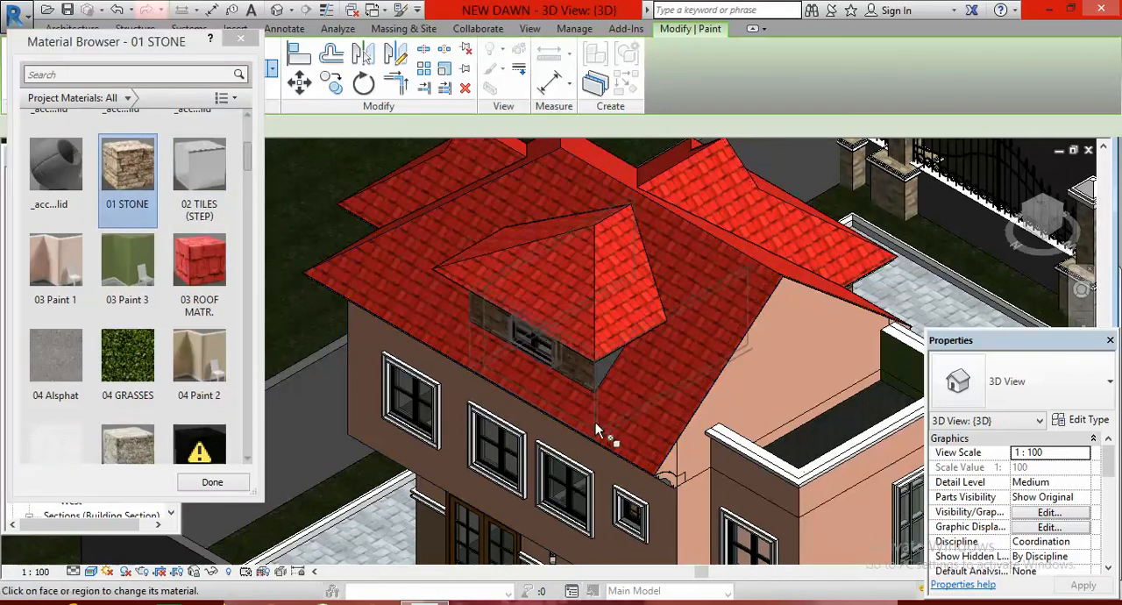
{"action": "scroll", "coordinate": [602, 368], "scroll_direction": "up", "scroll_amount": 4}
{"action": "left_click", "coordinate": [607, 366]}
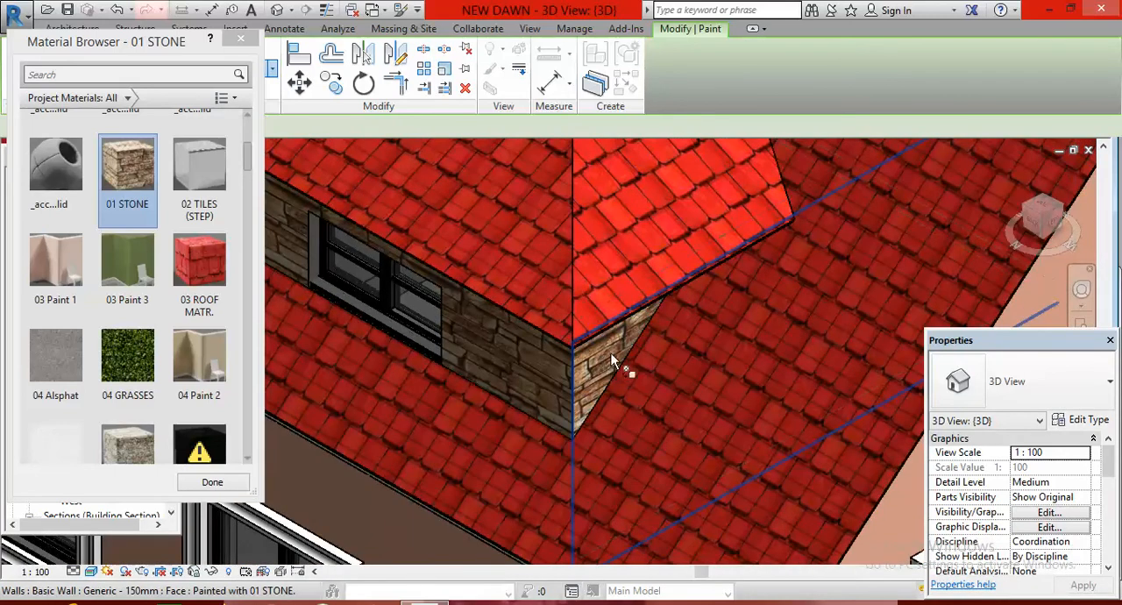
Paint the penthouse's opposite side wall with 01 STONE as well, and end the Paint command
{"action": "scroll", "coordinate": [634, 336], "scroll_direction": "down", "scroll_amount": 5}
{"action": "scroll", "coordinate": [678, 360], "scroll_direction": "down", "scroll_amount": 8}
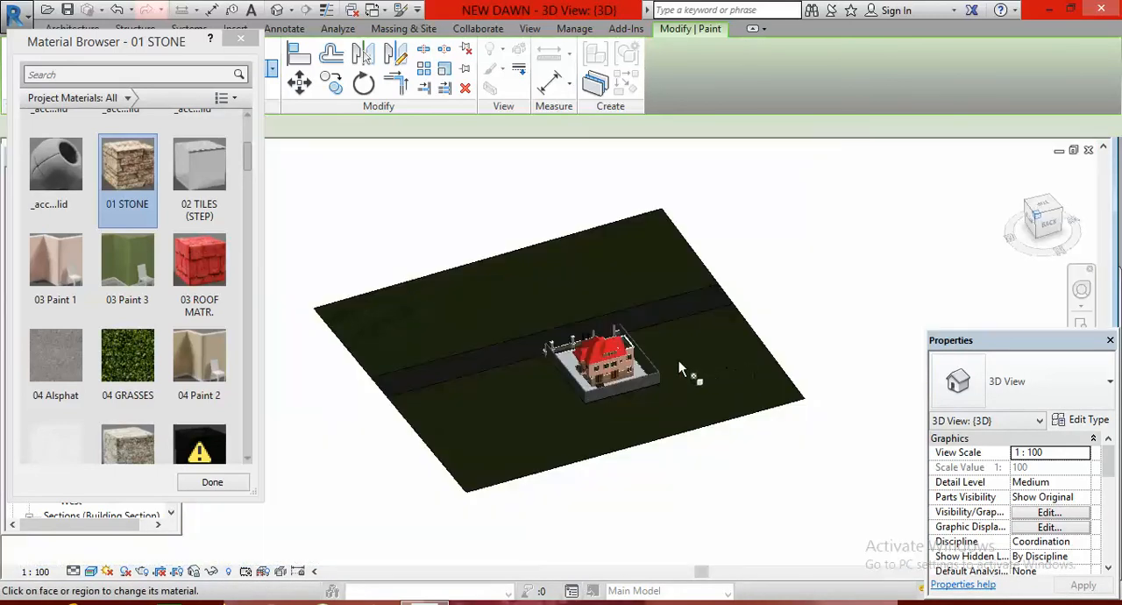
{"action": "middle_click_drag", "start_coordinate": [678, 361], "coordinate": [736, 370], "text": "shift"}
{"action": "middle_click_drag", "start_coordinate": [637, 368], "coordinate": [626, 377]}
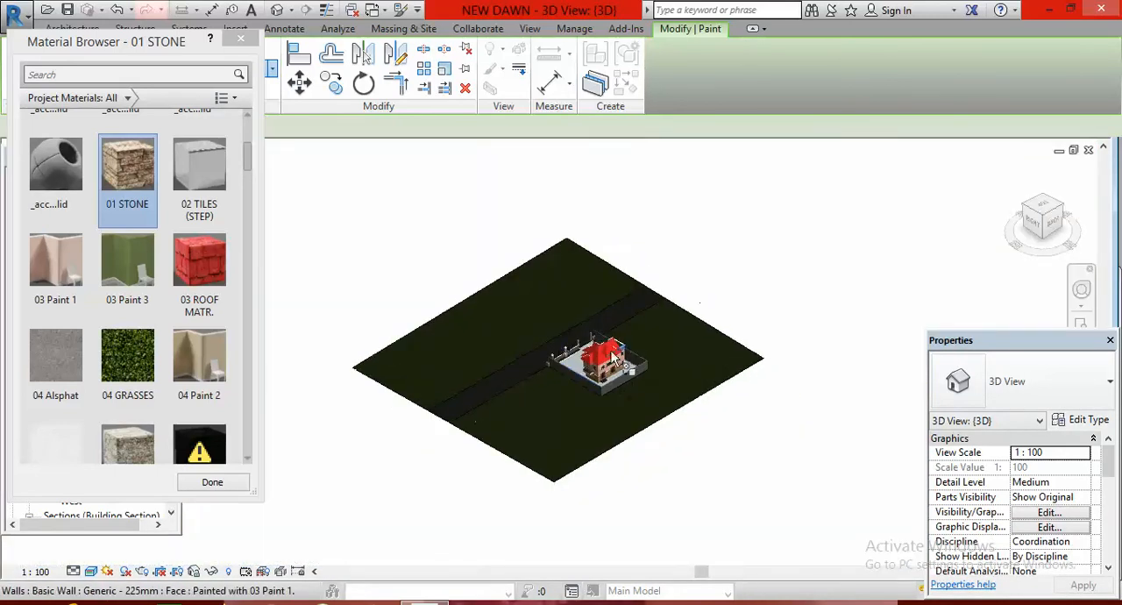
{"action": "scroll", "coordinate": [633, 364], "scroll_direction": "up", "scroll_amount": 4}
{"action": "scroll", "coordinate": [556, 405], "scroll_direction": "up", "scroll_amount": 10}
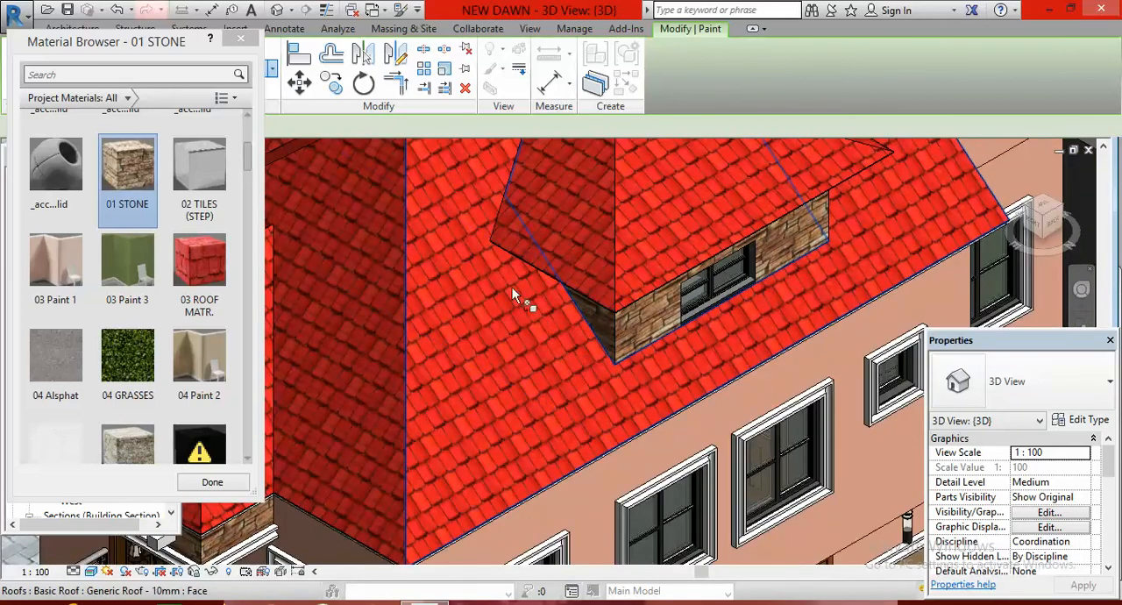
{"action": "scroll", "coordinate": [511, 286], "scroll_direction": "down", "scroll_amount": 8}
{"action": "right_click", "coordinate": [712, 246]}
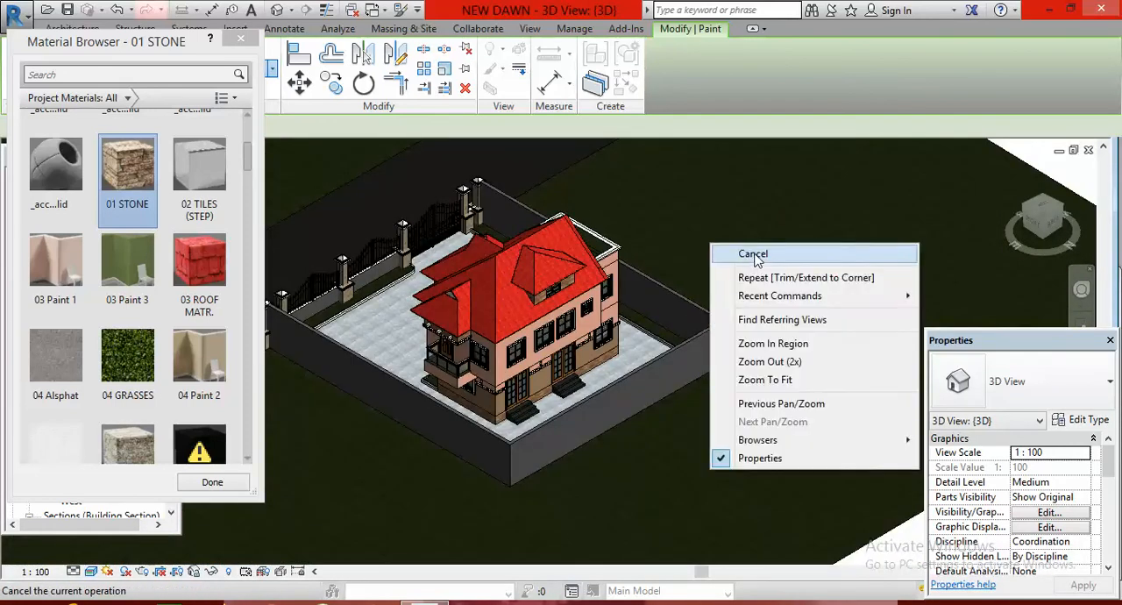
{"action": "left_click", "coordinate": [753, 254]}
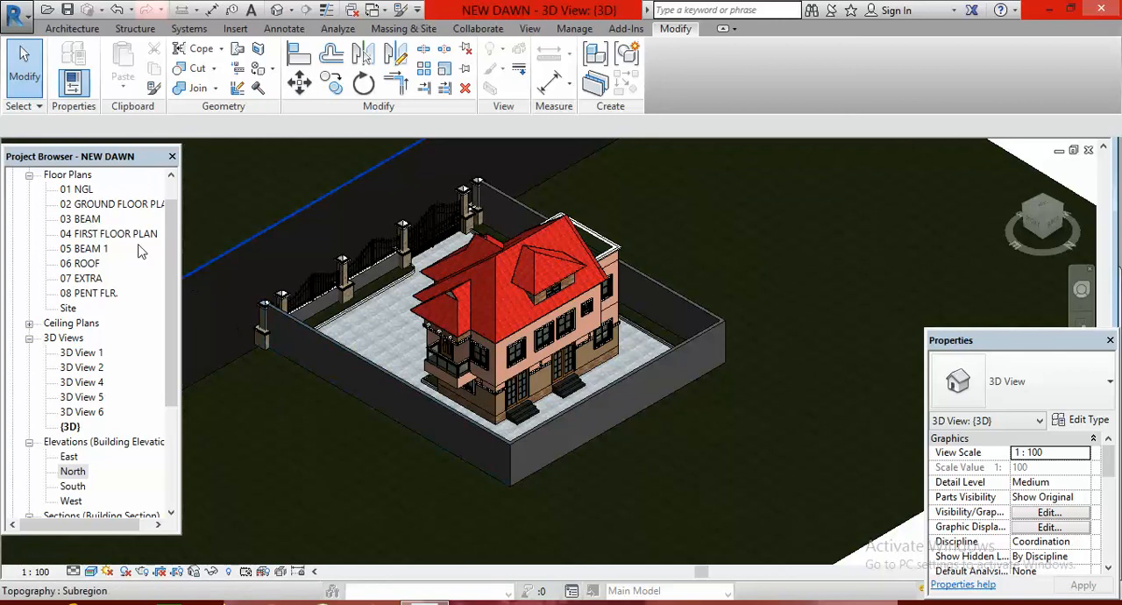
Place a perspective camera in the 04 FIRST FLOOR PLAN view, outside the house beyond its upper-left corner and aimed diagonally across the building
{"action": "double_click", "coordinate": [90, 240]}
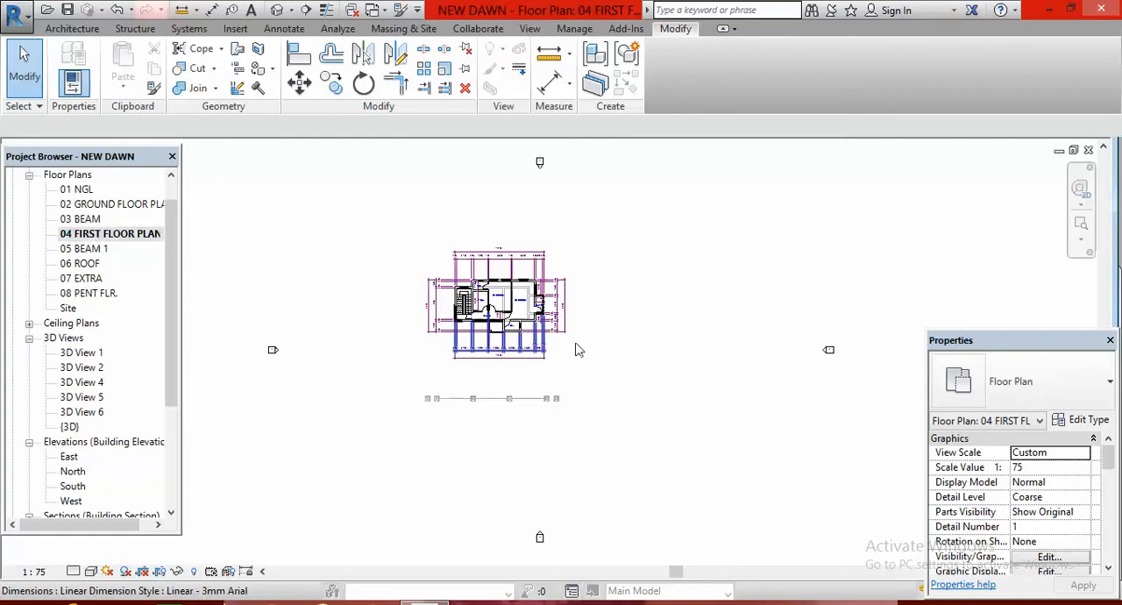
{"action": "scroll", "coordinate": [503, 232], "scroll_direction": "down", "scroll_amount": 2}
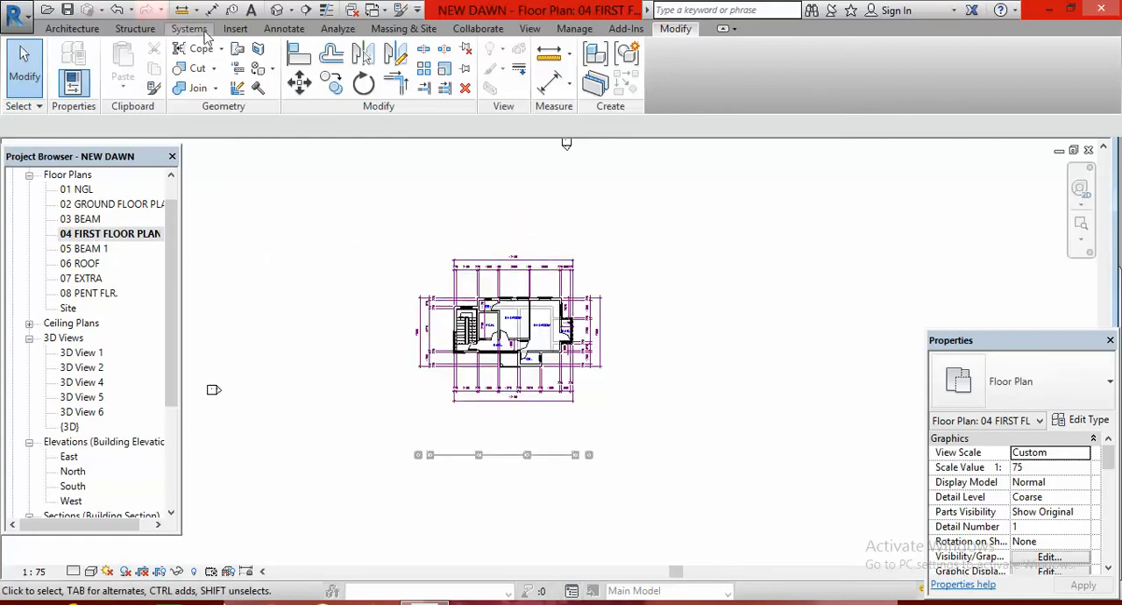
{"action": "left_click", "coordinate": [291, 11]}
{"action": "left_click", "coordinate": [303, 49]}
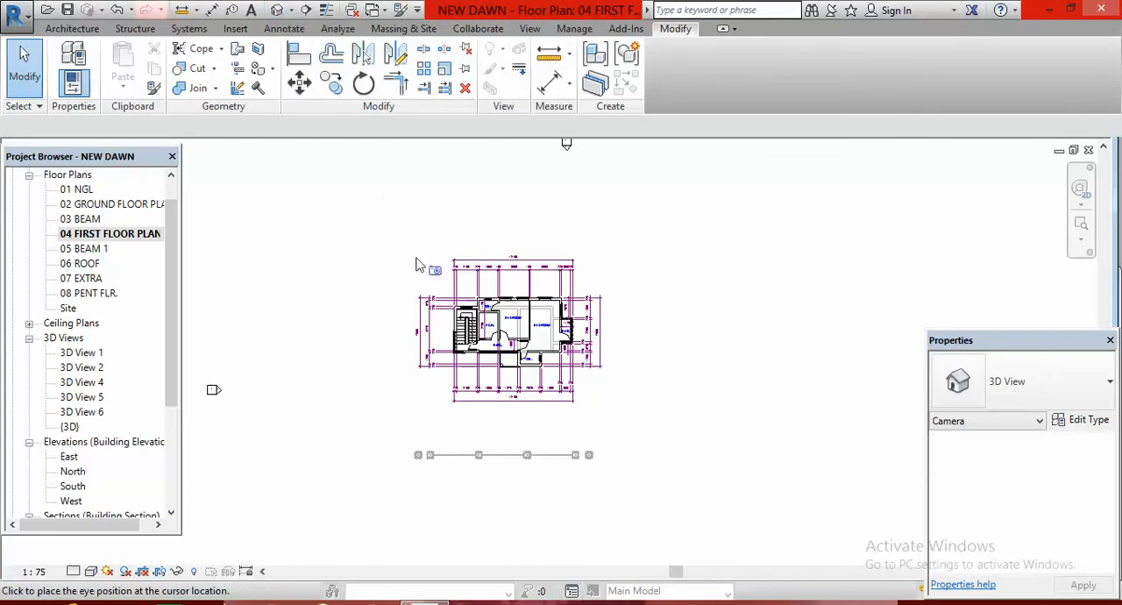
{"action": "left_click", "coordinate": [439, 219]}
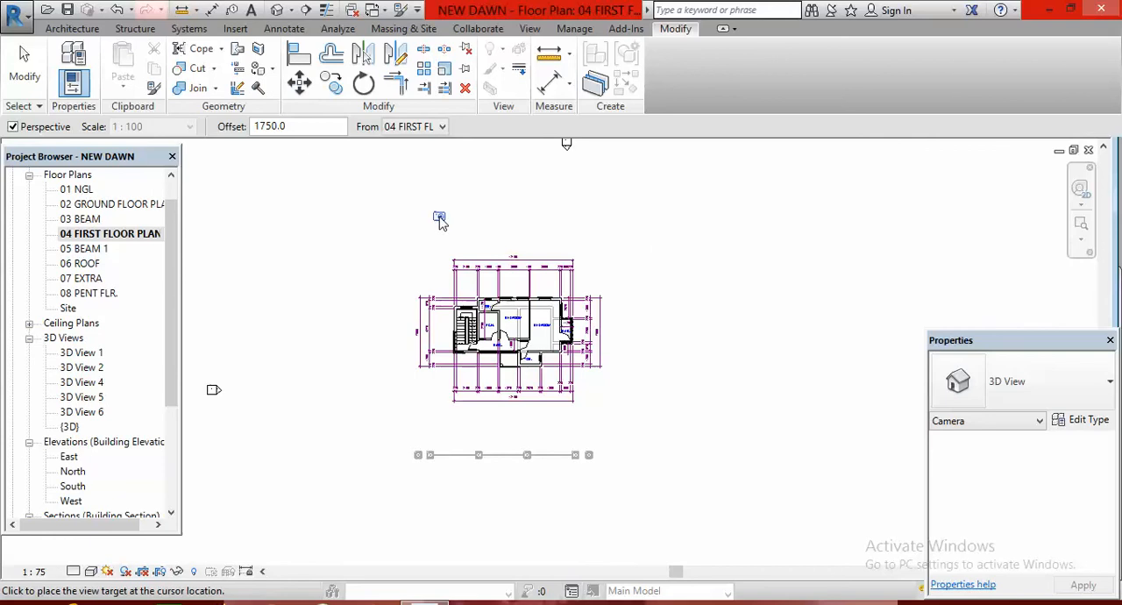
{"action": "left_click", "coordinate": [528, 373]}
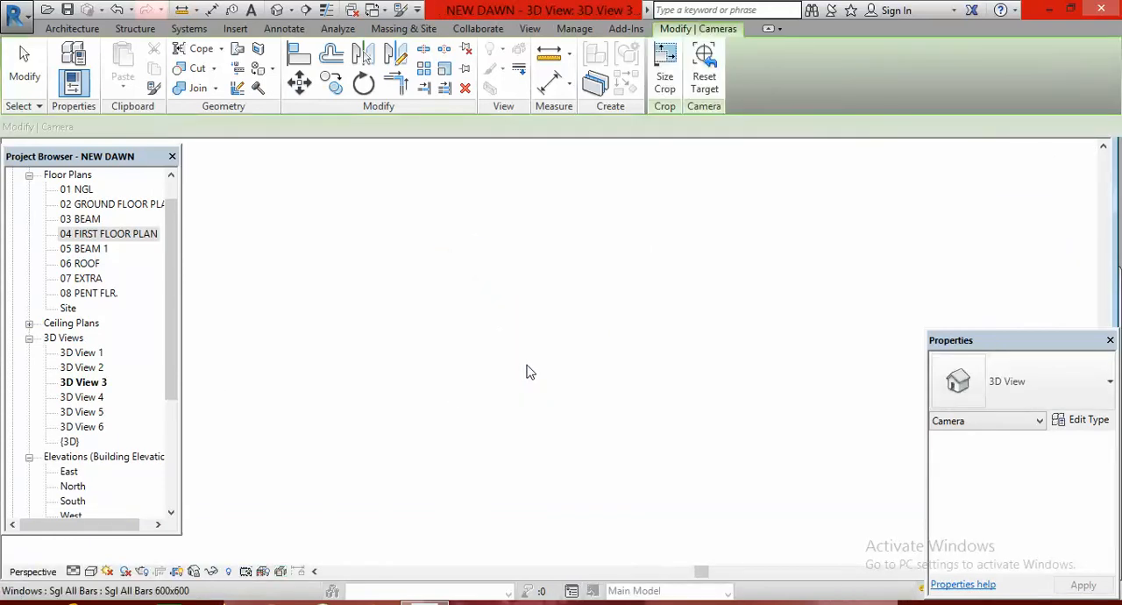
Enlarge the new camera view's crop region sideways and upward so it takes in the house and the penthouse
{"action": "scroll", "coordinate": [529, 377], "scroll_direction": "down", "scroll_amount": 3}
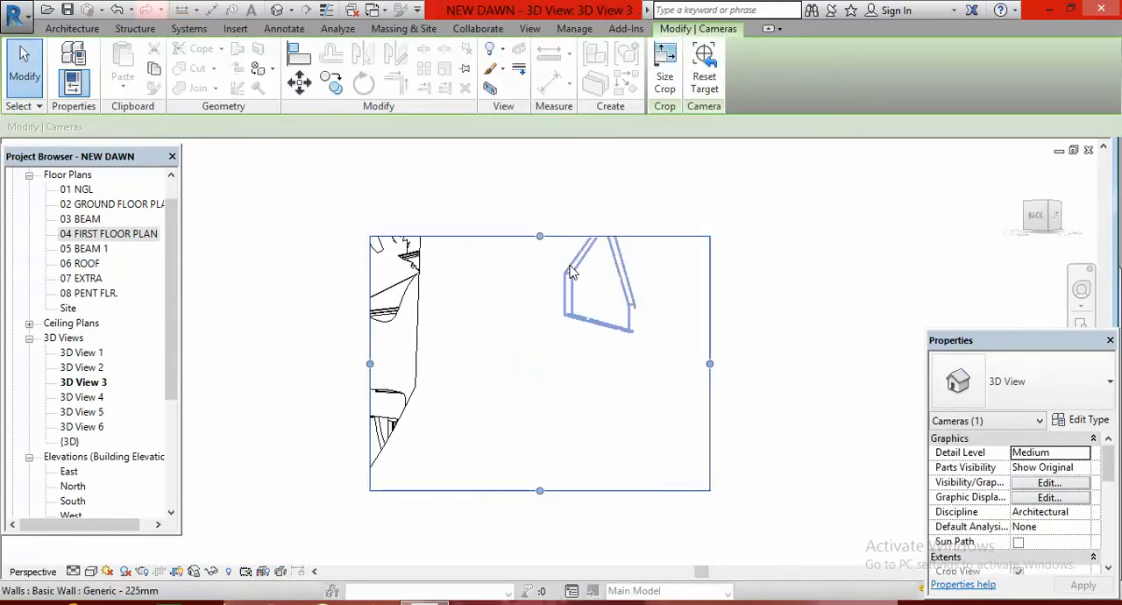
{"action": "left_click_drag", "start_coordinate": [710, 364], "coordinate": [767, 364]}
{"action": "left_click_drag", "start_coordinate": [569, 236], "coordinate": [570, 194]}
Hide the deciduous Hawthorn tree that blocks the house in the camera view, as an individual element
{"action": "left_click", "coordinate": [418, 260]}
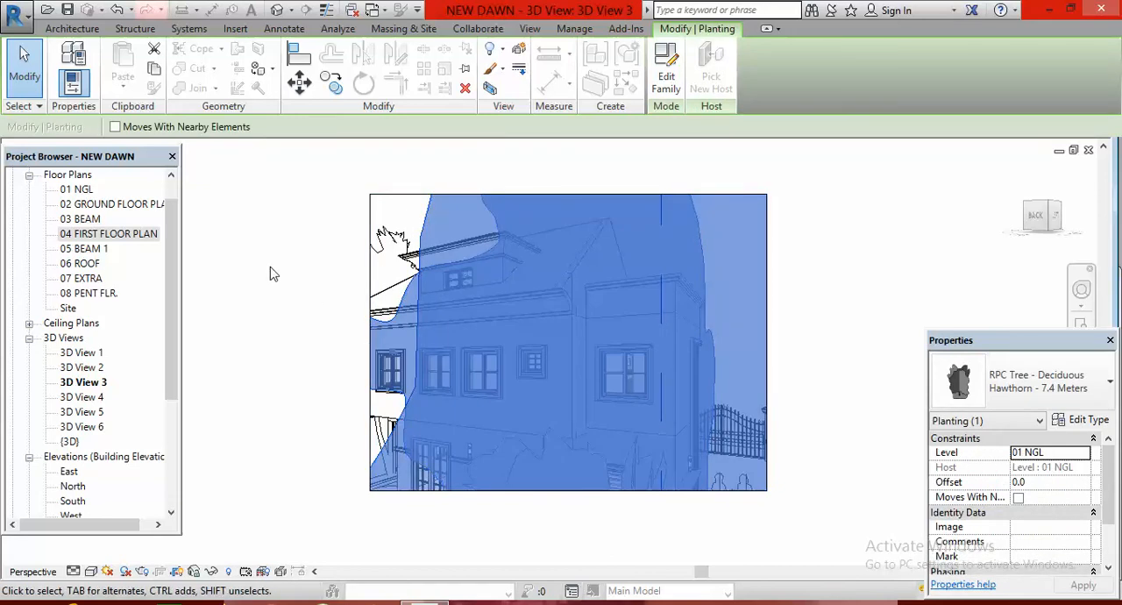
{"action": "right_click", "coordinate": [220, 222]}
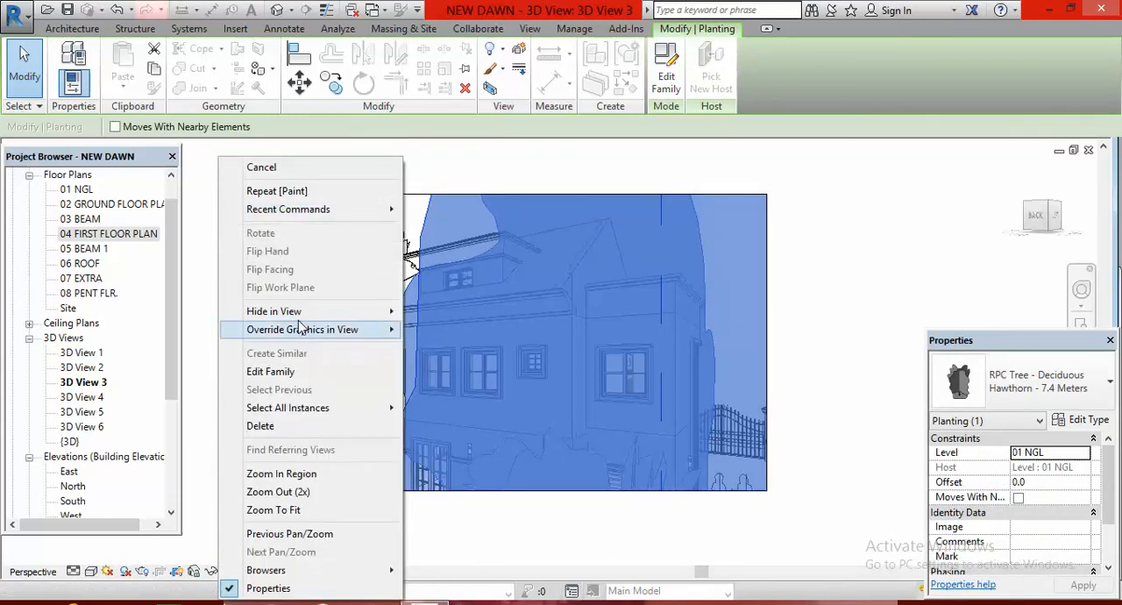
{"action": "mouse_move", "coordinate": [296, 316]}
{"action": "left_click", "coordinate": [455, 317]}
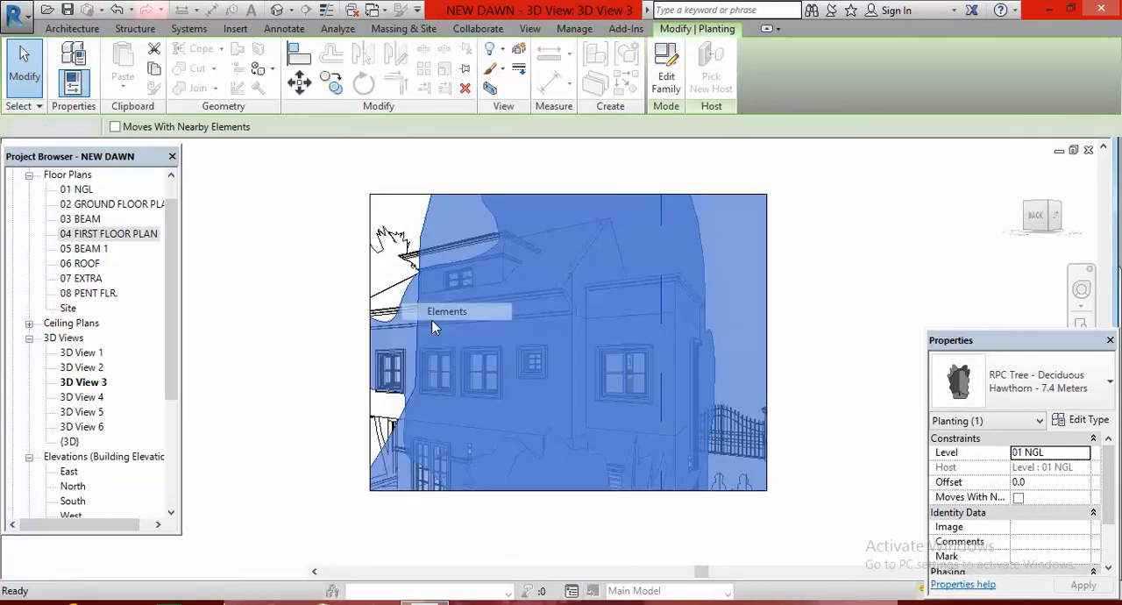
{"action": "scroll", "coordinate": [318, 289], "scroll_direction": "down", "scroll_amount": 2}
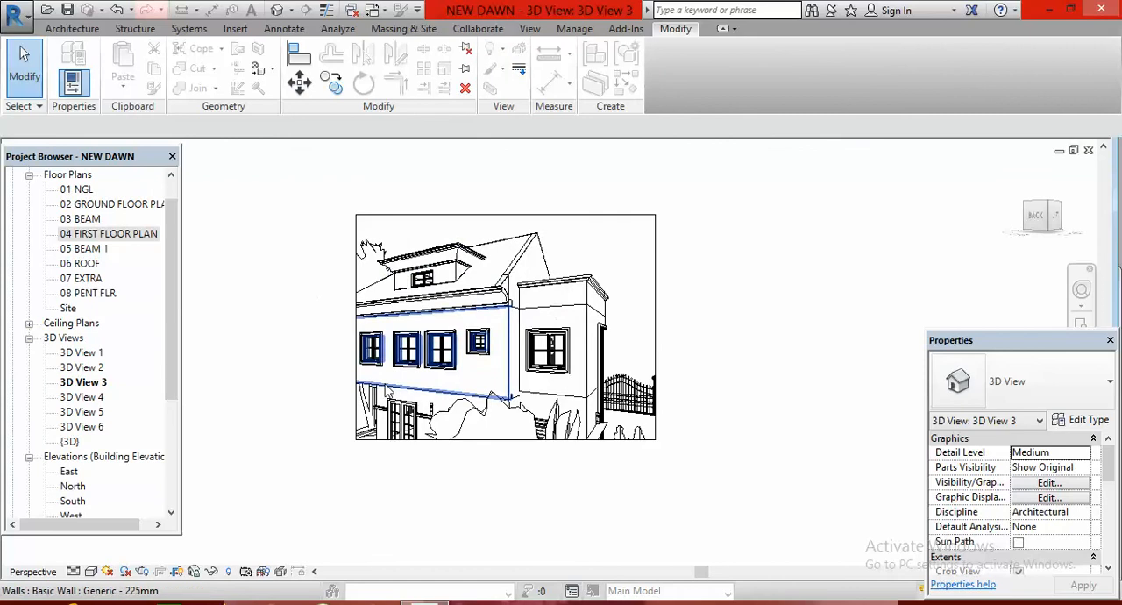
Set the visual style of the 3D View 3 camera view to Realistic
{"action": "scroll", "coordinate": [455, 242], "scroll_direction": "up", "scroll_amount": 4}
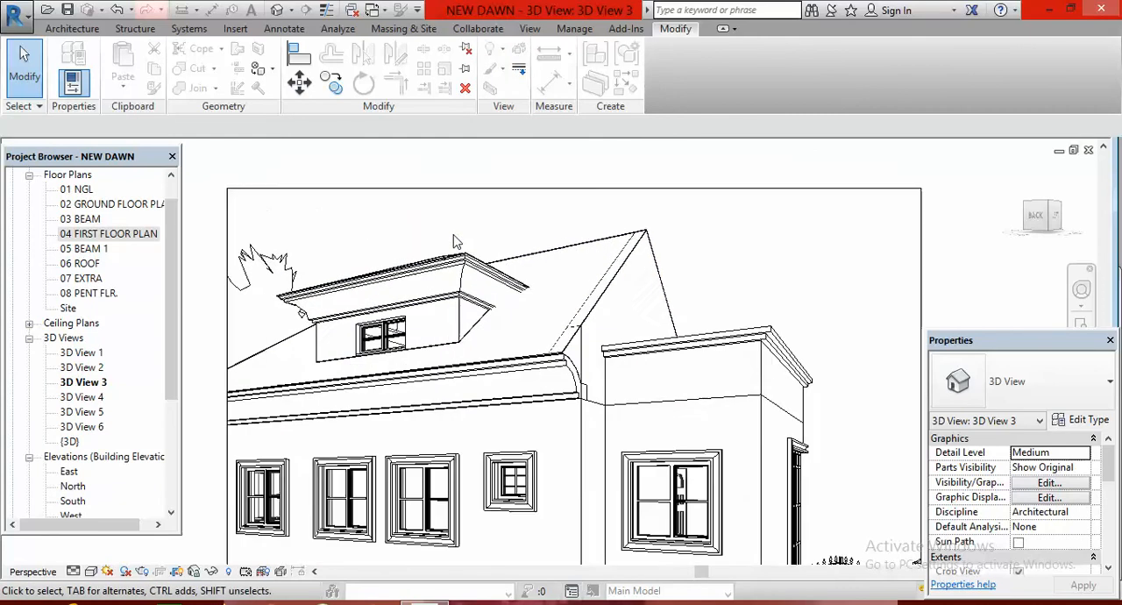
{"action": "scroll", "coordinate": [585, 300], "scroll_direction": "down", "scroll_amount": 1}
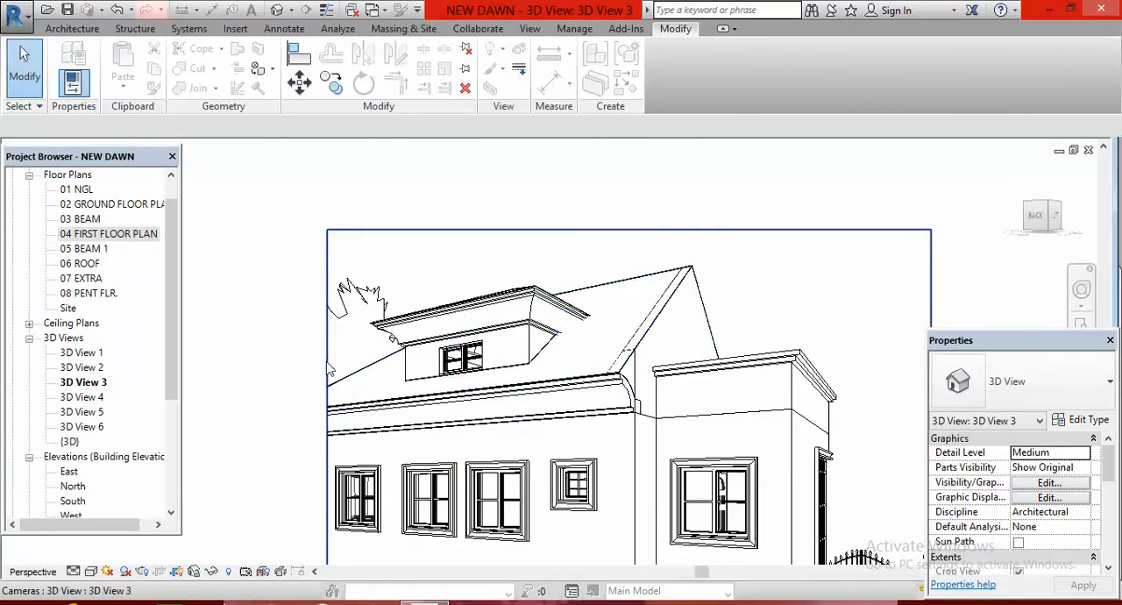
{"action": "scroll", "coordinate": [419, 291], "scroll_direction": "down", "scroll_amount": 2}
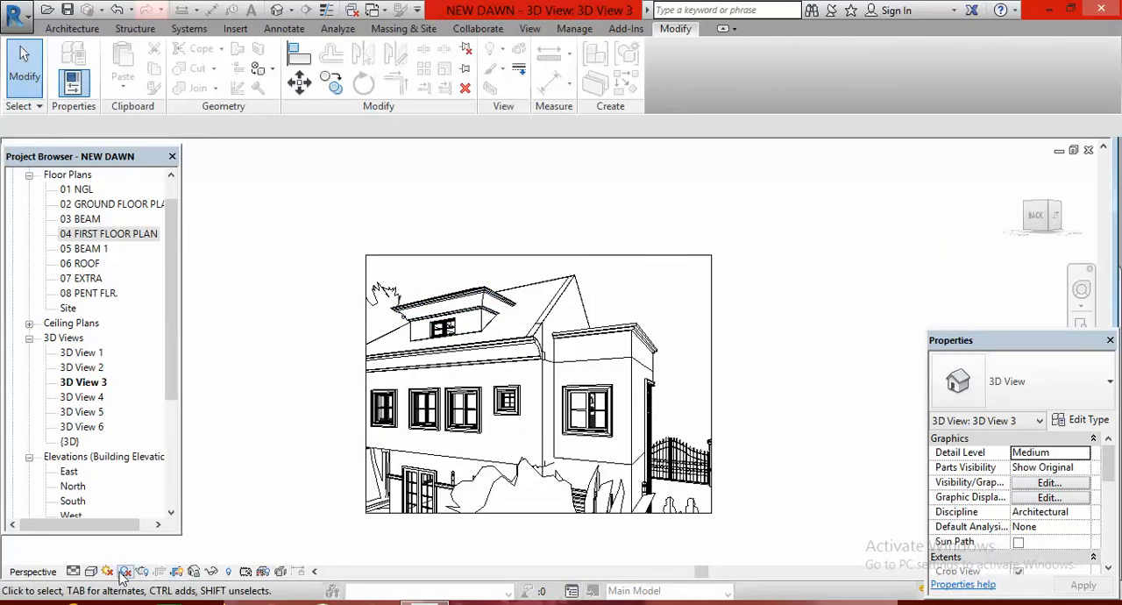
{"action": "left_click", "coordinate": [93, 572]}
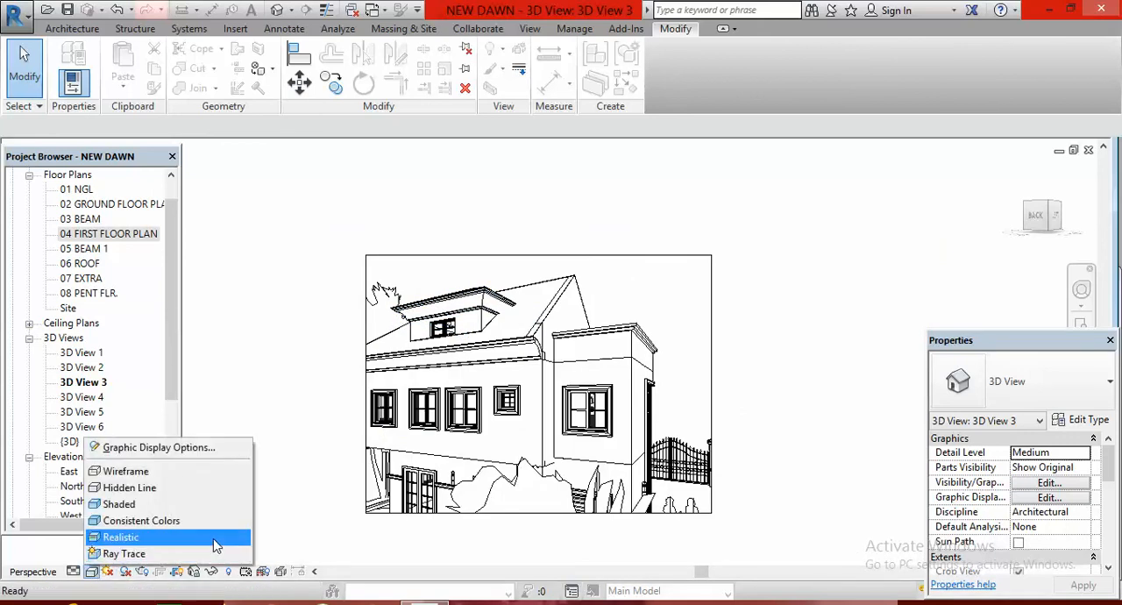
{"action": "left_click", "coordinate": [214, 538]}
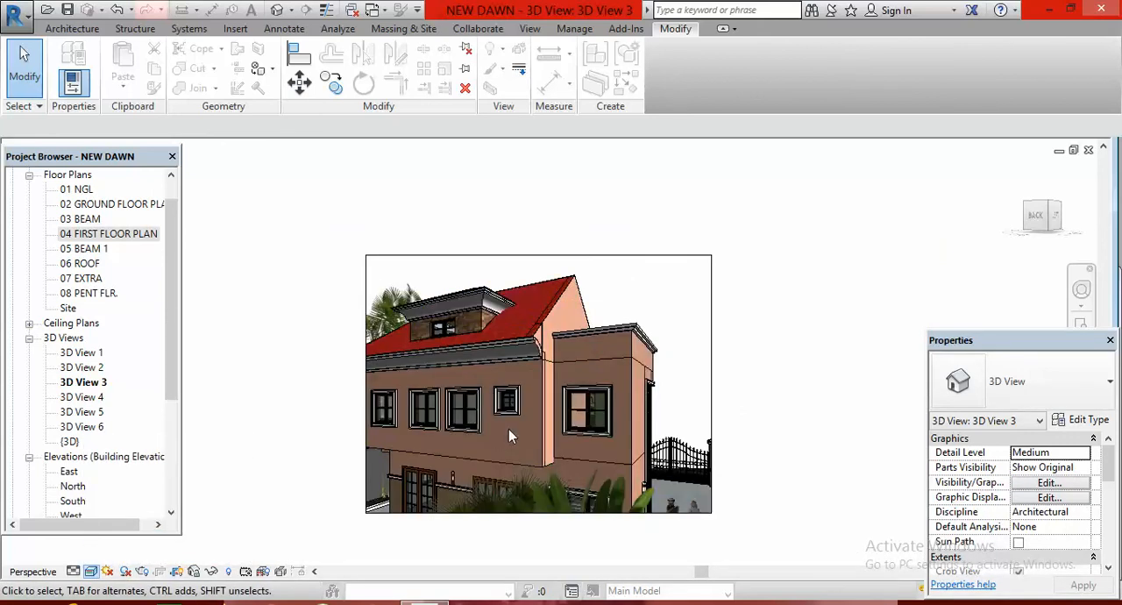
Extend the 3D View 3 crop region to the left and downward to take in the house's far end and its ground floor
{"action": "scroll", "coordinate": [475, 299], "scroll_direction": "up", "scroll_amount": 1}
{"action": "scroll", "coordinate": [476, 299], "scroll_direction": "up", "scroll_amount": 4}
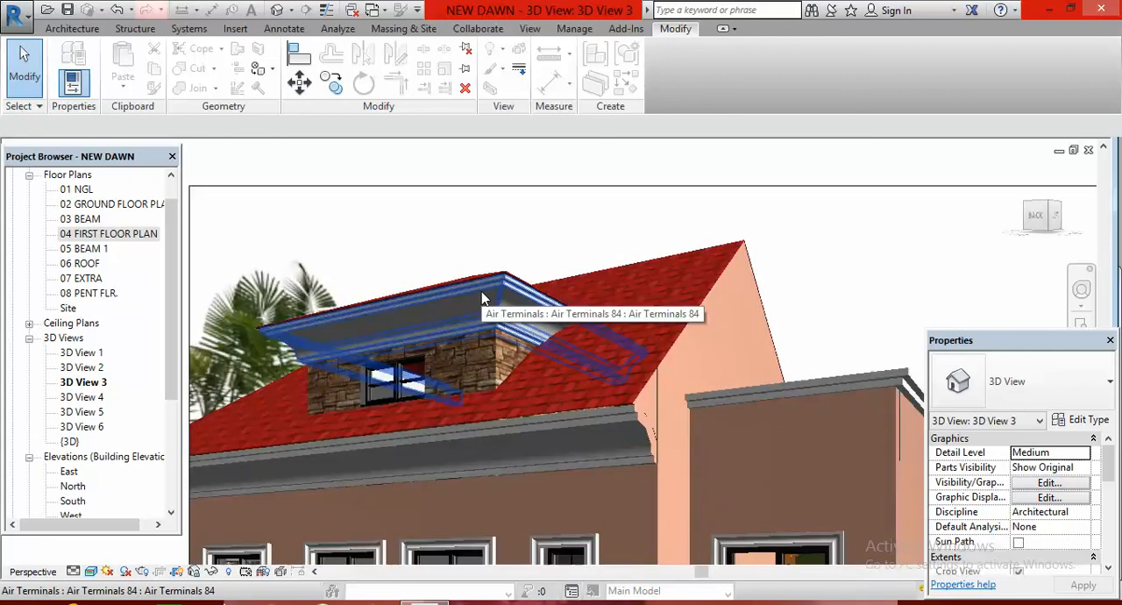
{"action": "scroll", "coordinate": [502, 277], "scroll_direction": "down", "scroll_amount": 5}
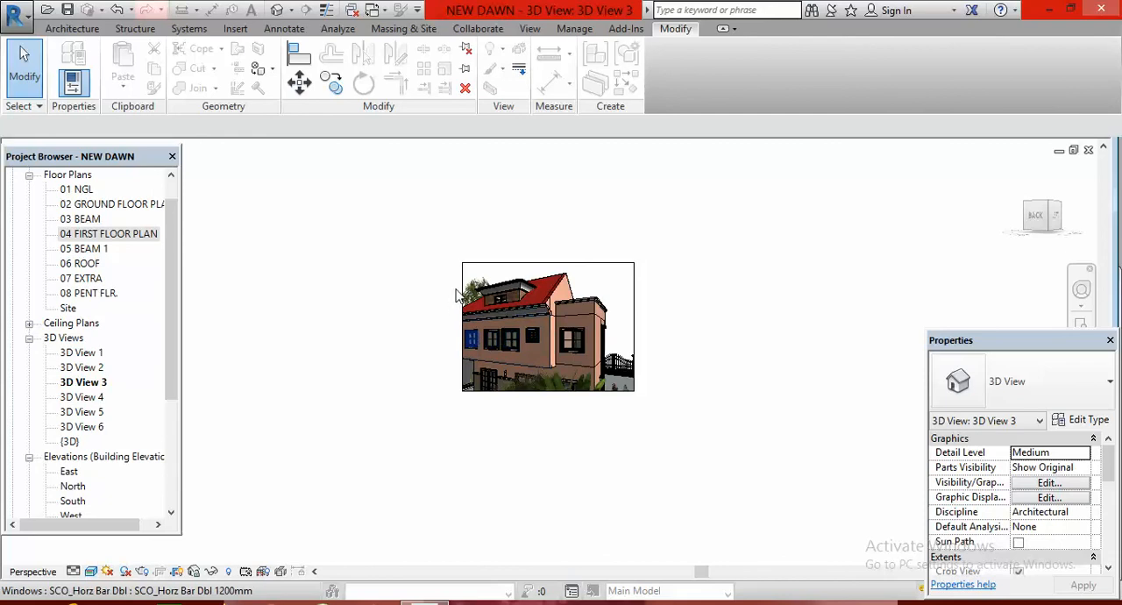
{"action": "left_click", "coordinate": [459, 329]}
{"action": "left_click_drag", "start_coordinate": [459, 329], "coordinate": [421, 326]}
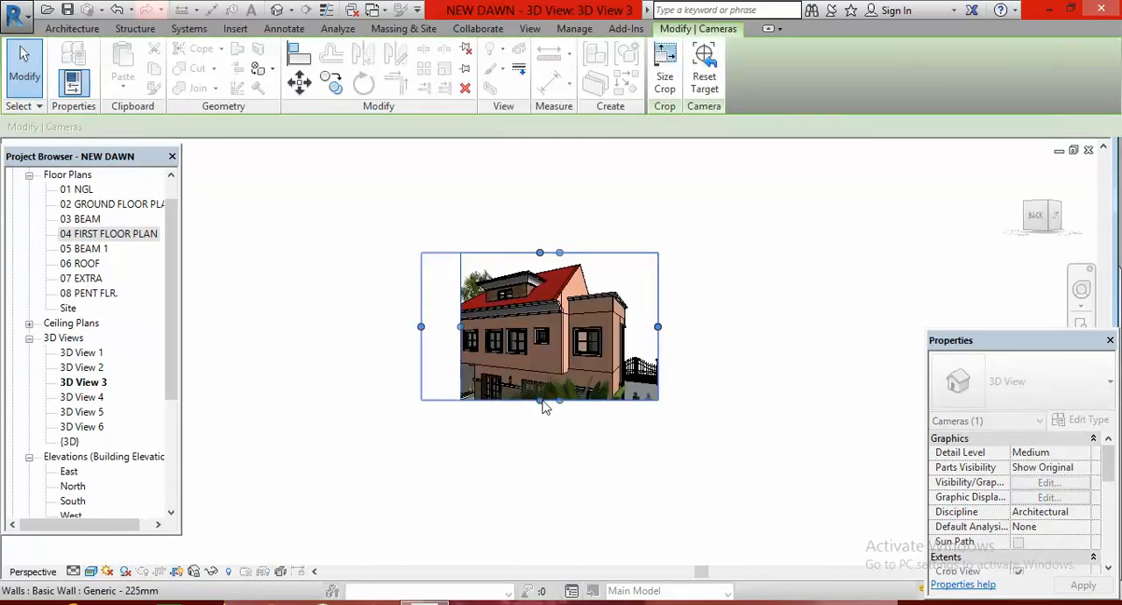
{"action": "left_click_drag", "start_coordinate": [539, 401], "coordinate": [539, 452]}
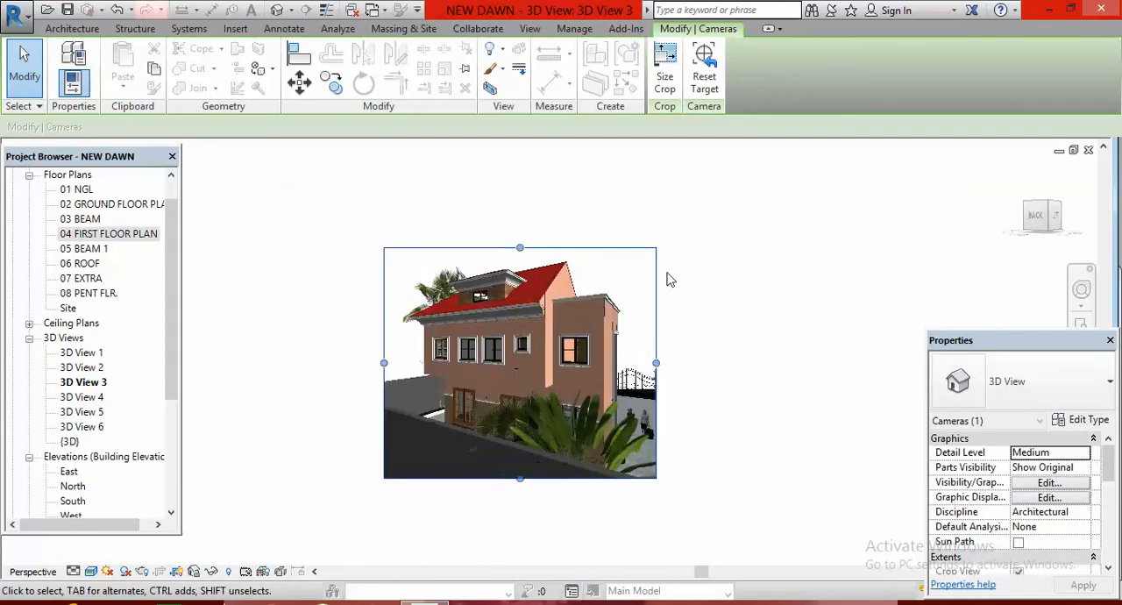
{"action": "scroll", "coordinate": [666, 280], "scroll_direction": "up", "scroll_amount": 2}
{"action": "scroll", "coordinate": [686, 300], "scroll_direction": "down", "scroll_amount": 2}
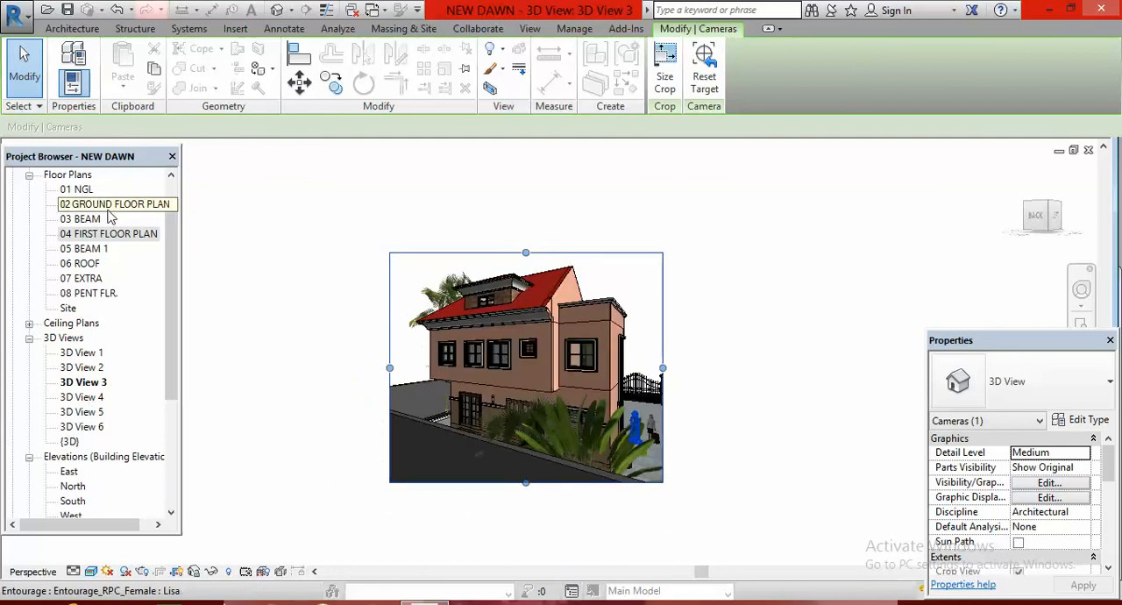
Place a perspective camera in the 06 ROOF plan, at the tree beyond the house's upper-left corner, aimed diagonally across the roof
{"action": "double_click", "coordinate": [88, 265]}
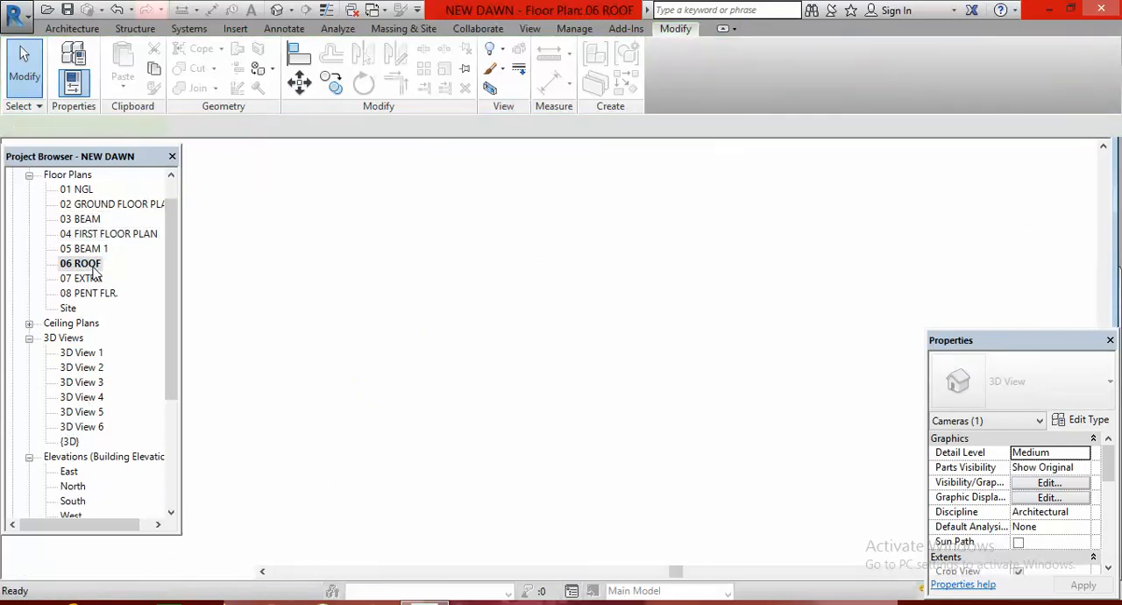
{"action": "scroll", "coordinate": [545, 383], "scroll_direction": "down", "scroll_amount": 3}
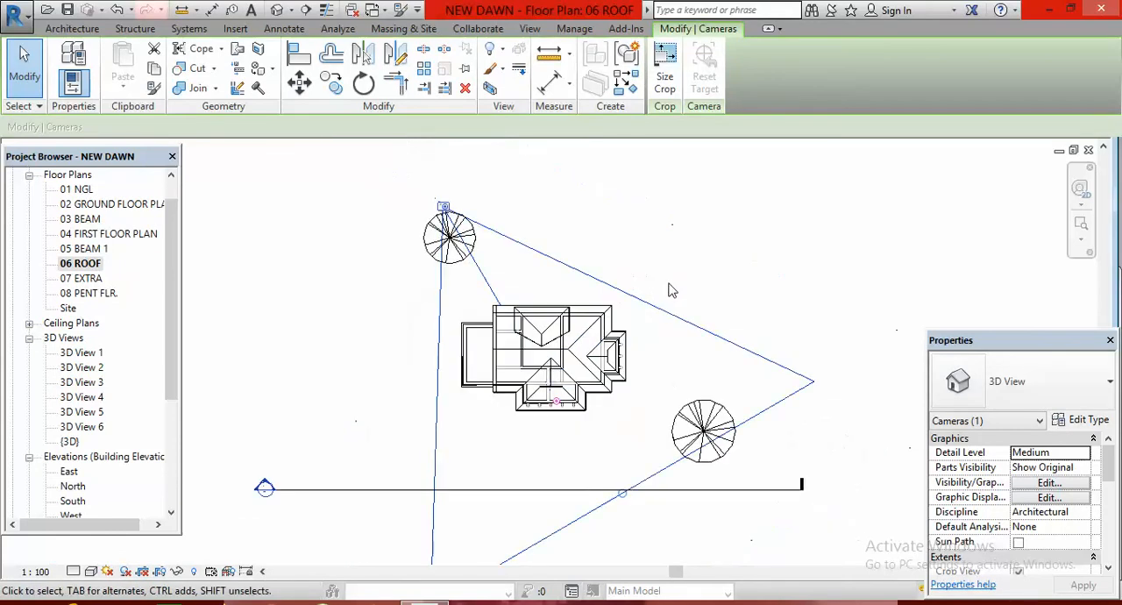
{"action": "left_click", "coordinate": [669, 288]}
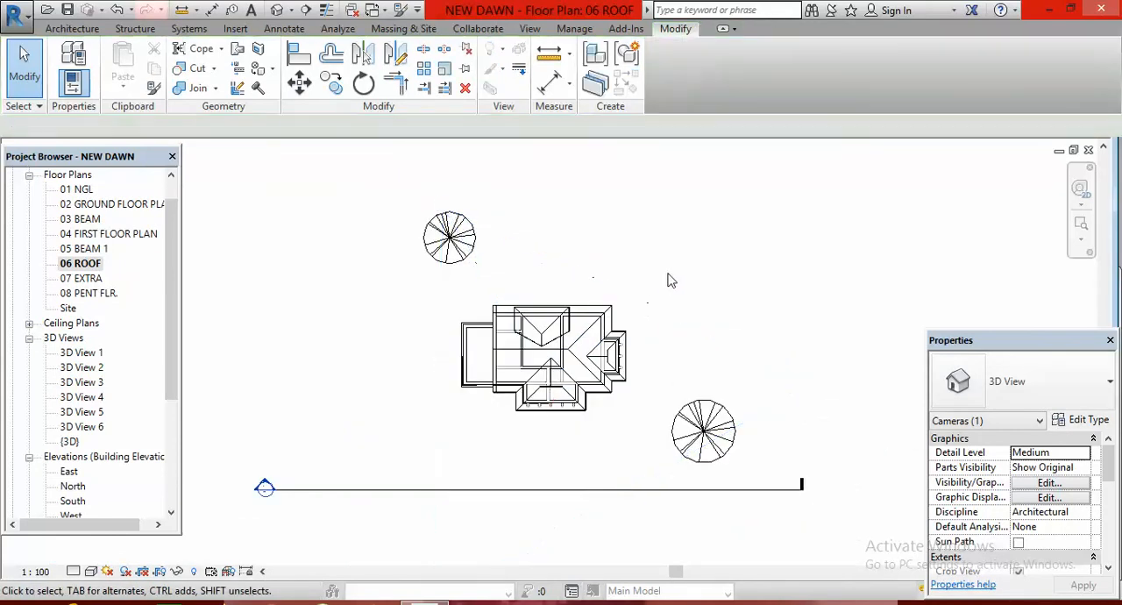
{"action": "left_click", "coordinate": [293, 11]}
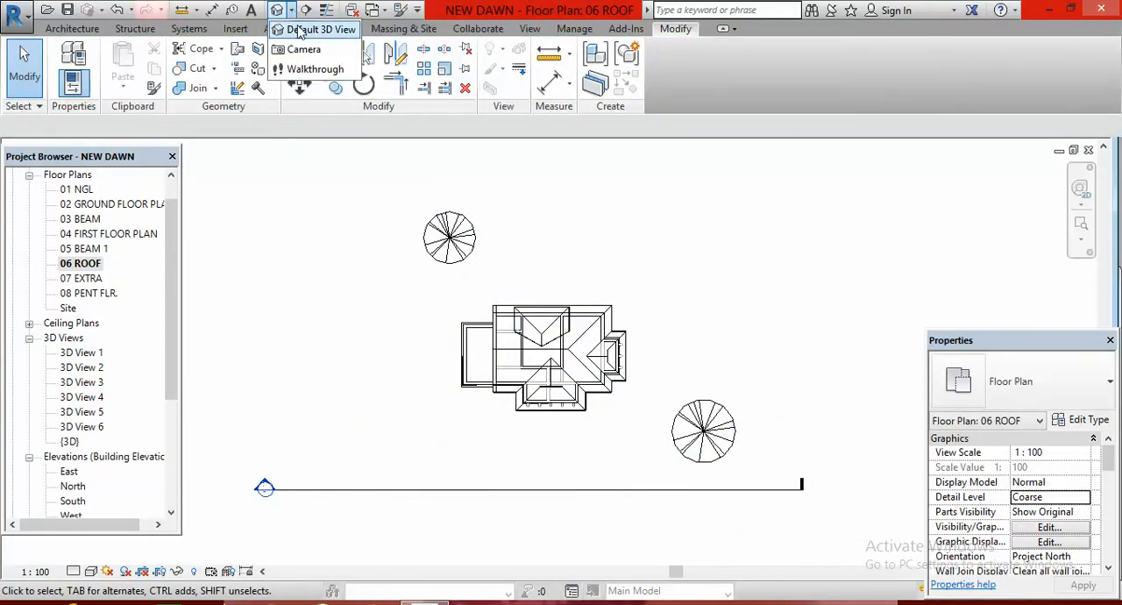
{"action": "left_click", "coordinate": [298, 50]}
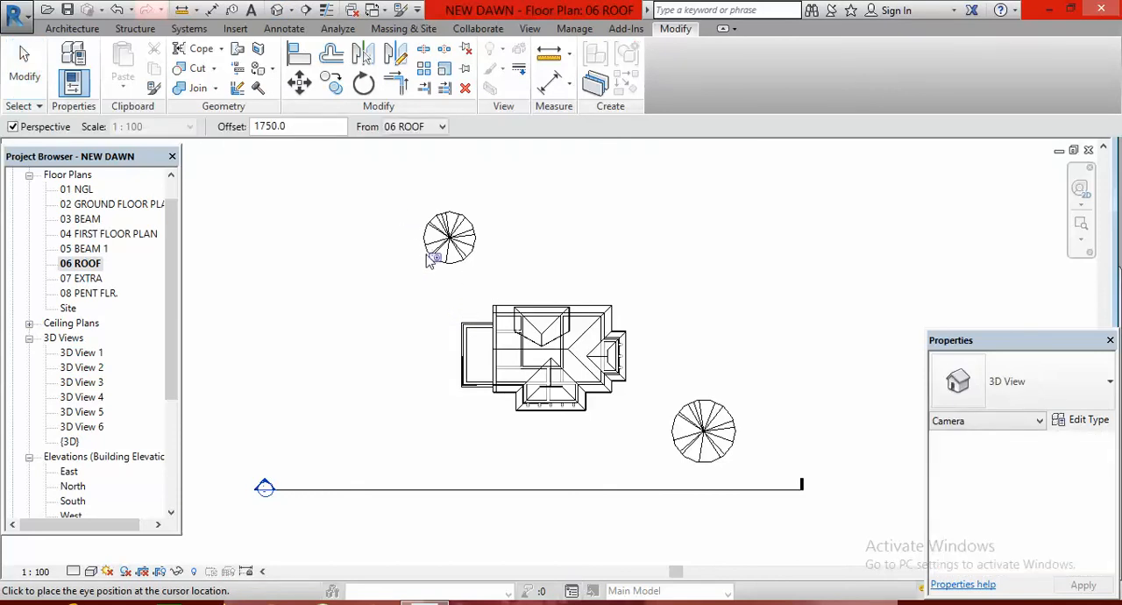
{"action": "left_click", "coordinate": [438, 262]}
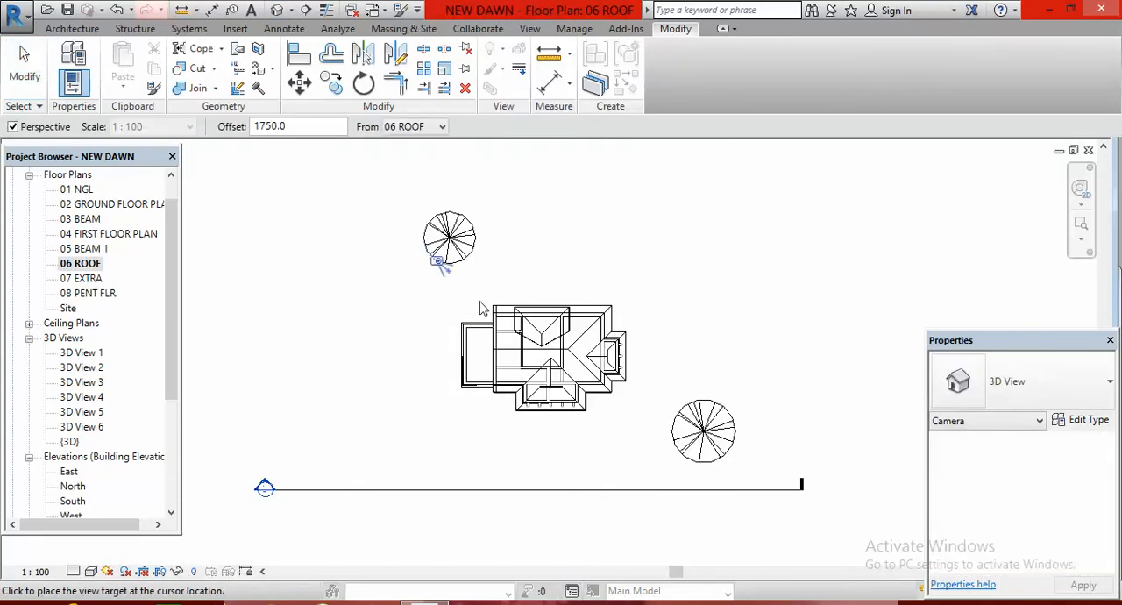
{"action": "left_click", "coordinate": [567, 405]}
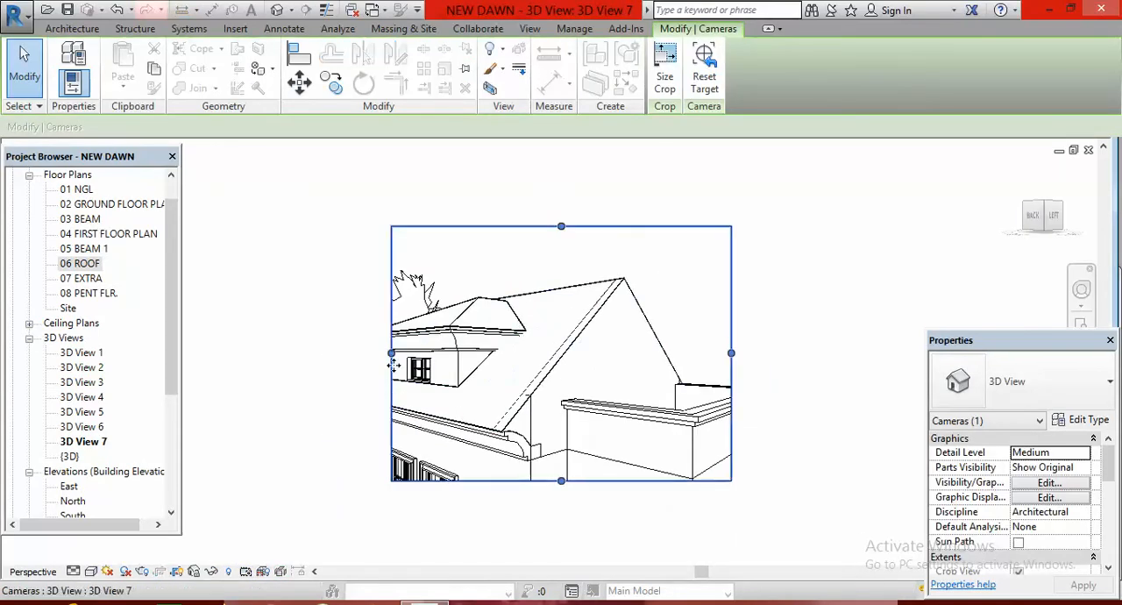
Extend the new roof-level camera view's crop region to the left and downward to include the whole penthouse and the first-floor windows
{"action": "left_click_drag", "start_coordinate": [390, 353], "coordinate": [345, 350]}
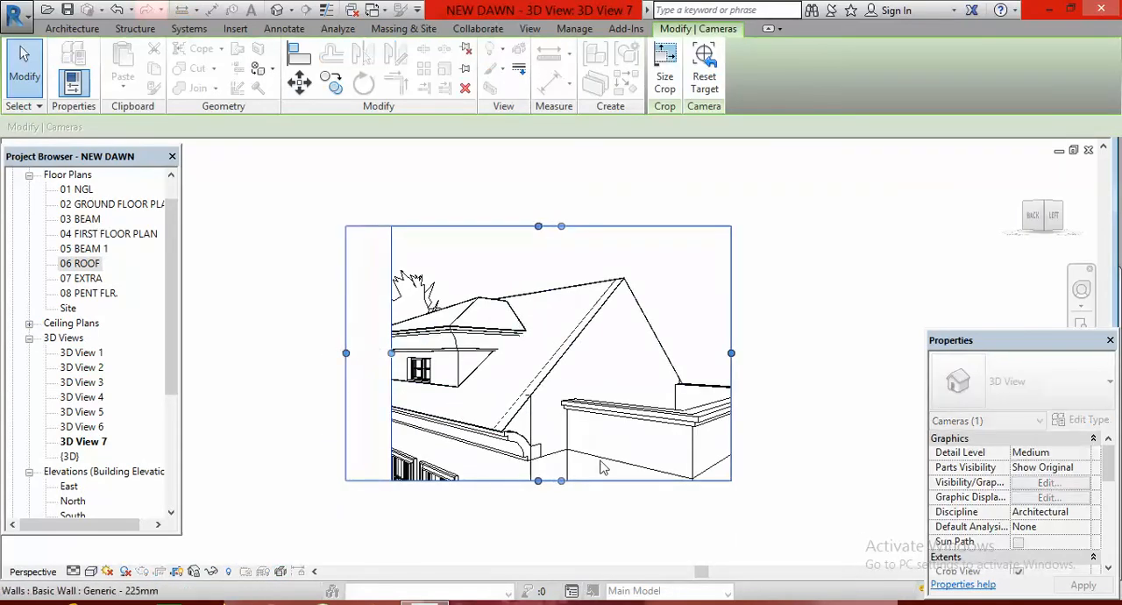
{"action": "left_click_drag", "start_coordinate": [538, 480], "coordinate": [538, 538]}
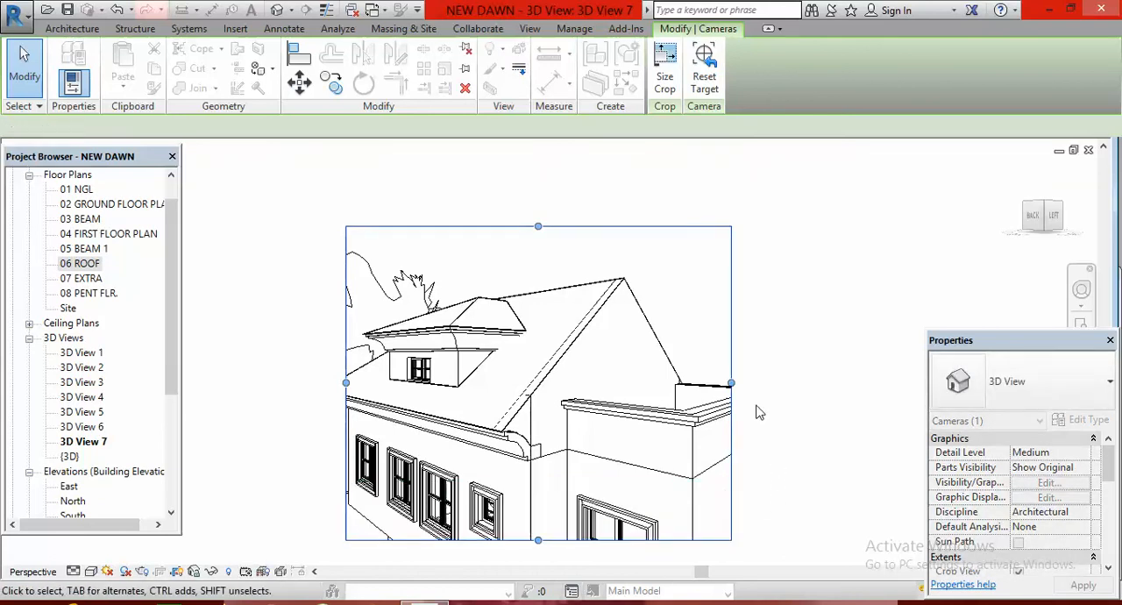
{"action": "scroll", "coordinate": [830, 369], "scroll_direction": "down", "scroll_amount": 1}
{"action": "left_click", "coordinate": [829, 361]}
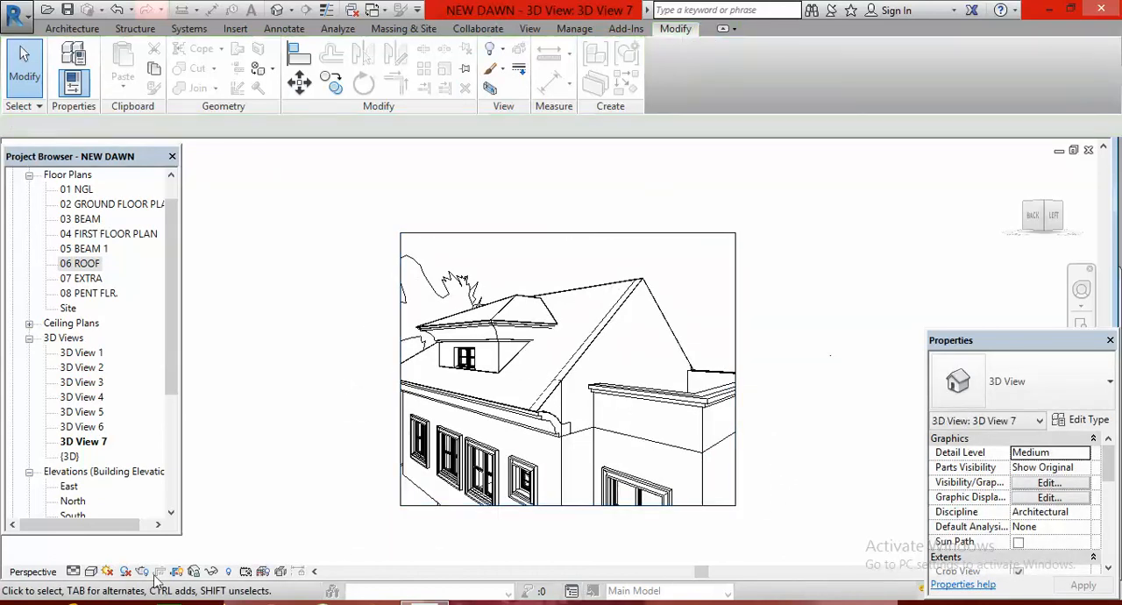
Switch the roof-level camera view to the Realistic visual style and inspect the penthouse's stone walls and roof
{"action": "left_click", "coordinate": [92, 571]}
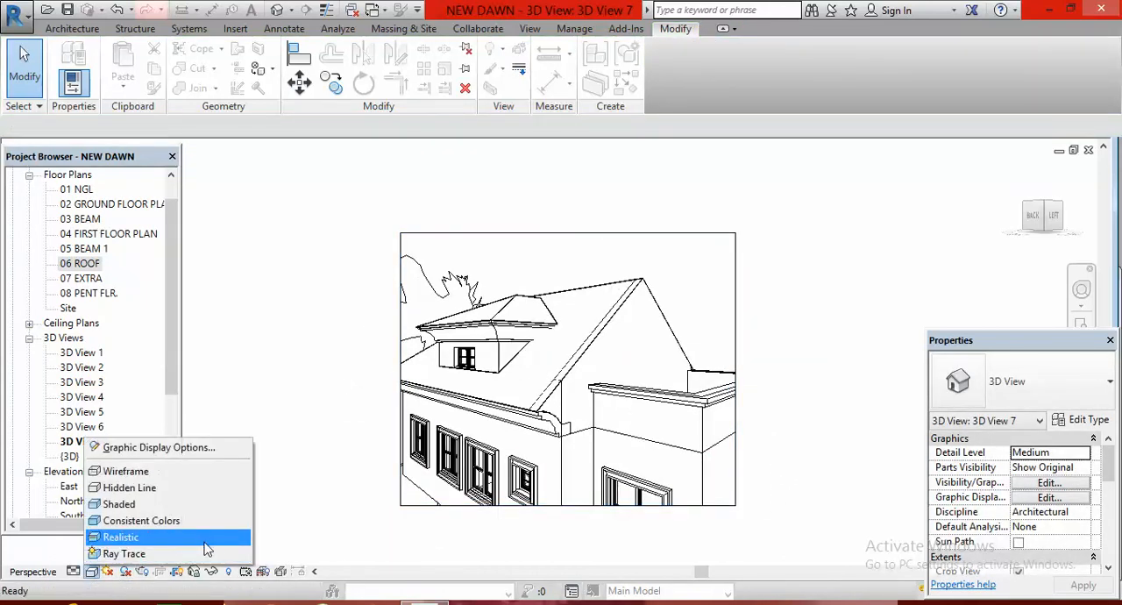
{"action": "left_click", "coordinate": [219, 544]}
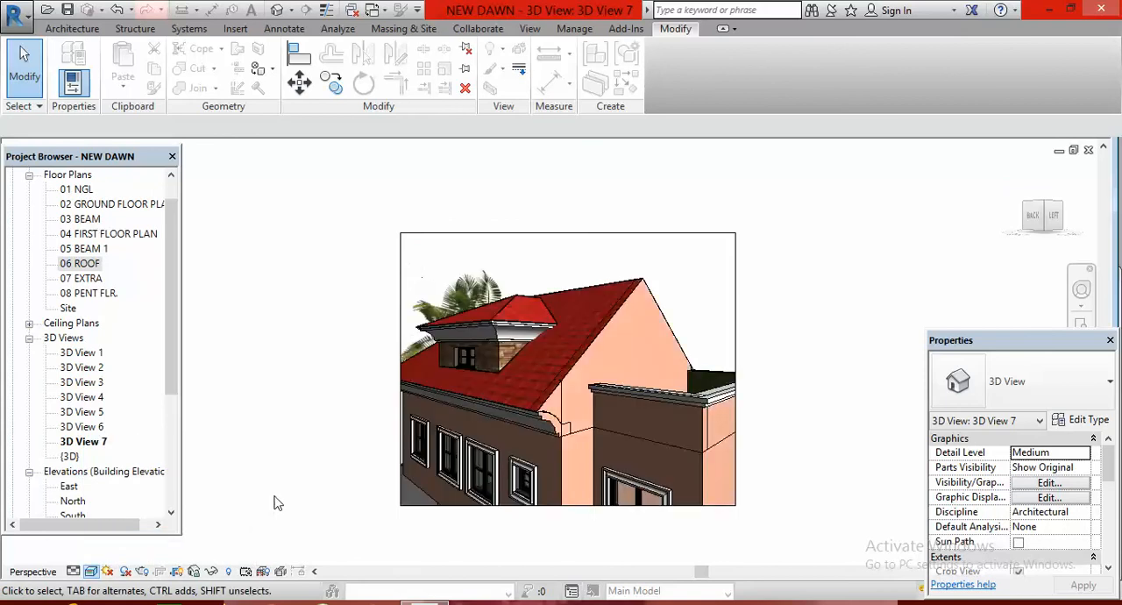
{"action": "scroll", "coordinate": [561, 352], "scroll_direction": "up", "scroll_amount": 2}
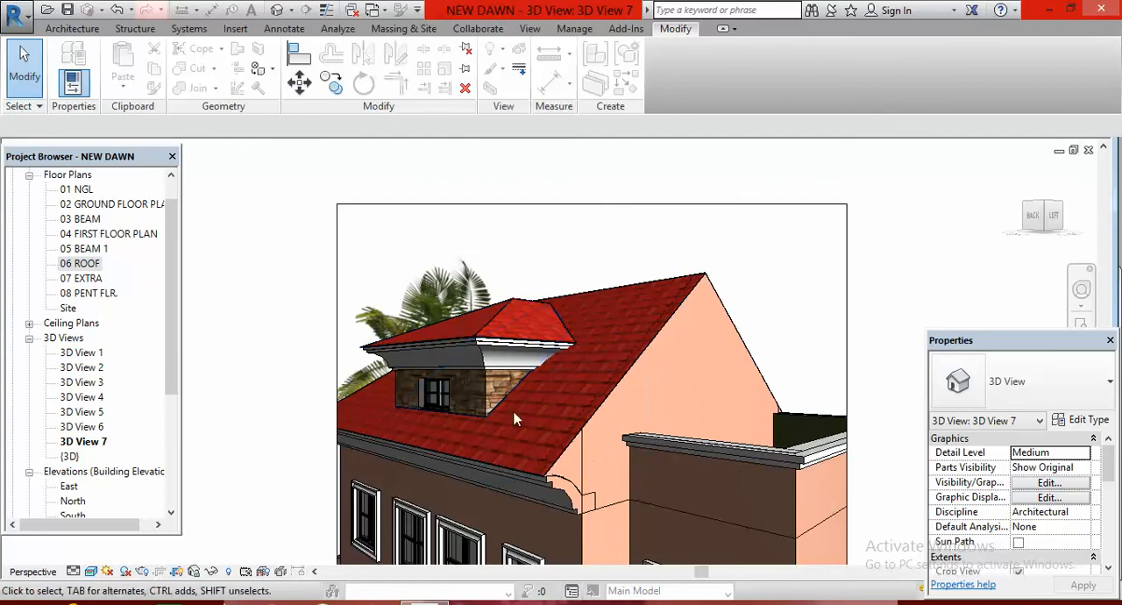
{"action": "scroll", "coordinate": [515, 419], "scroll_direction": "down", "scroll_amount": 3}
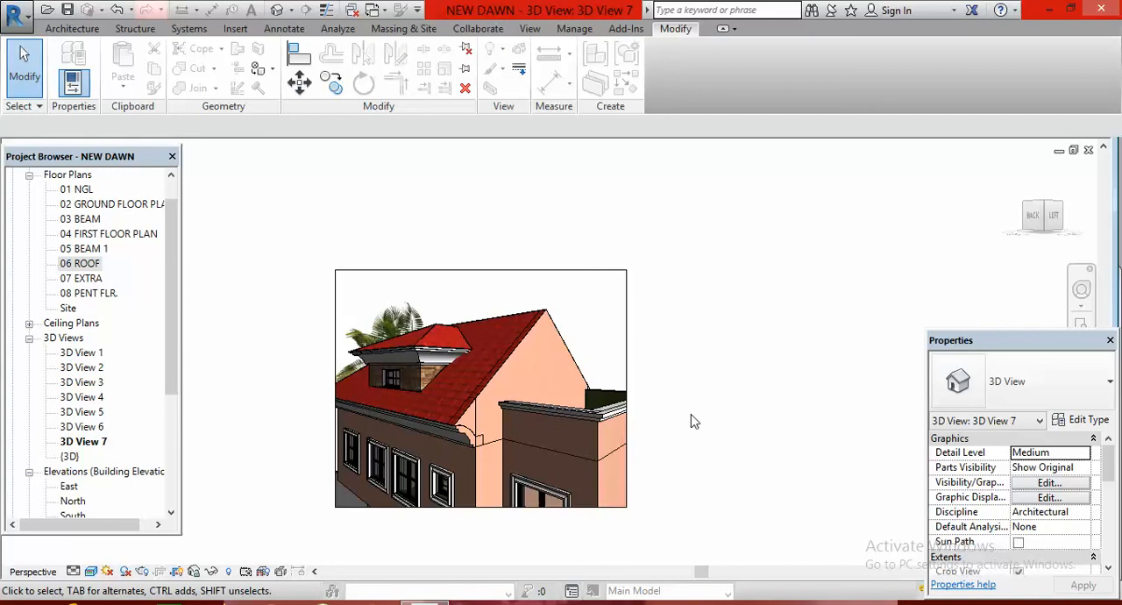
{"action": "left_click", "coordinate": [963, 603]}
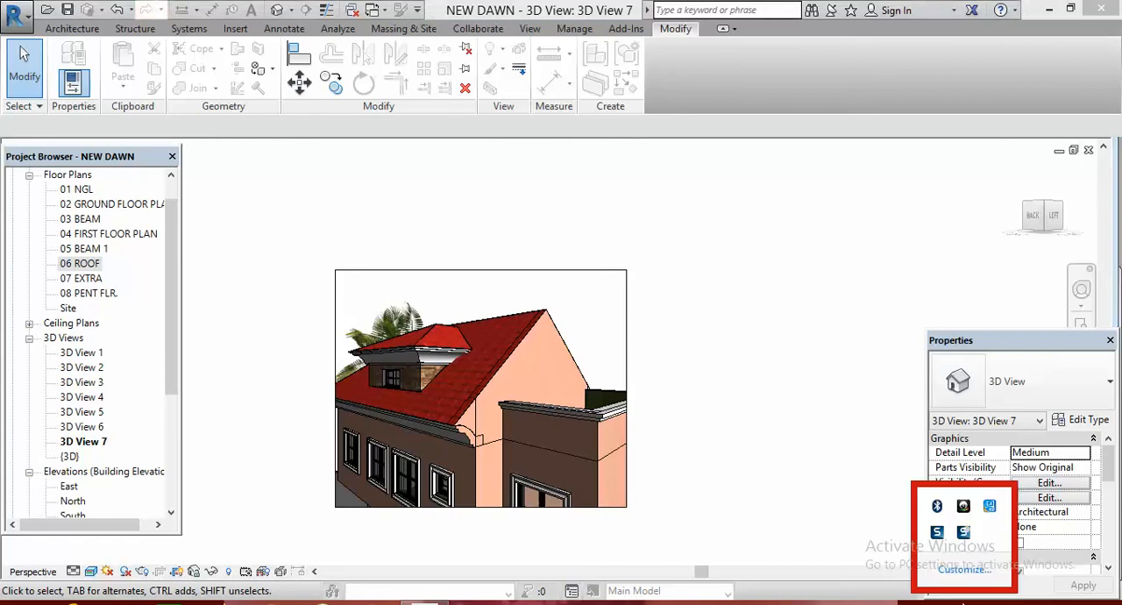